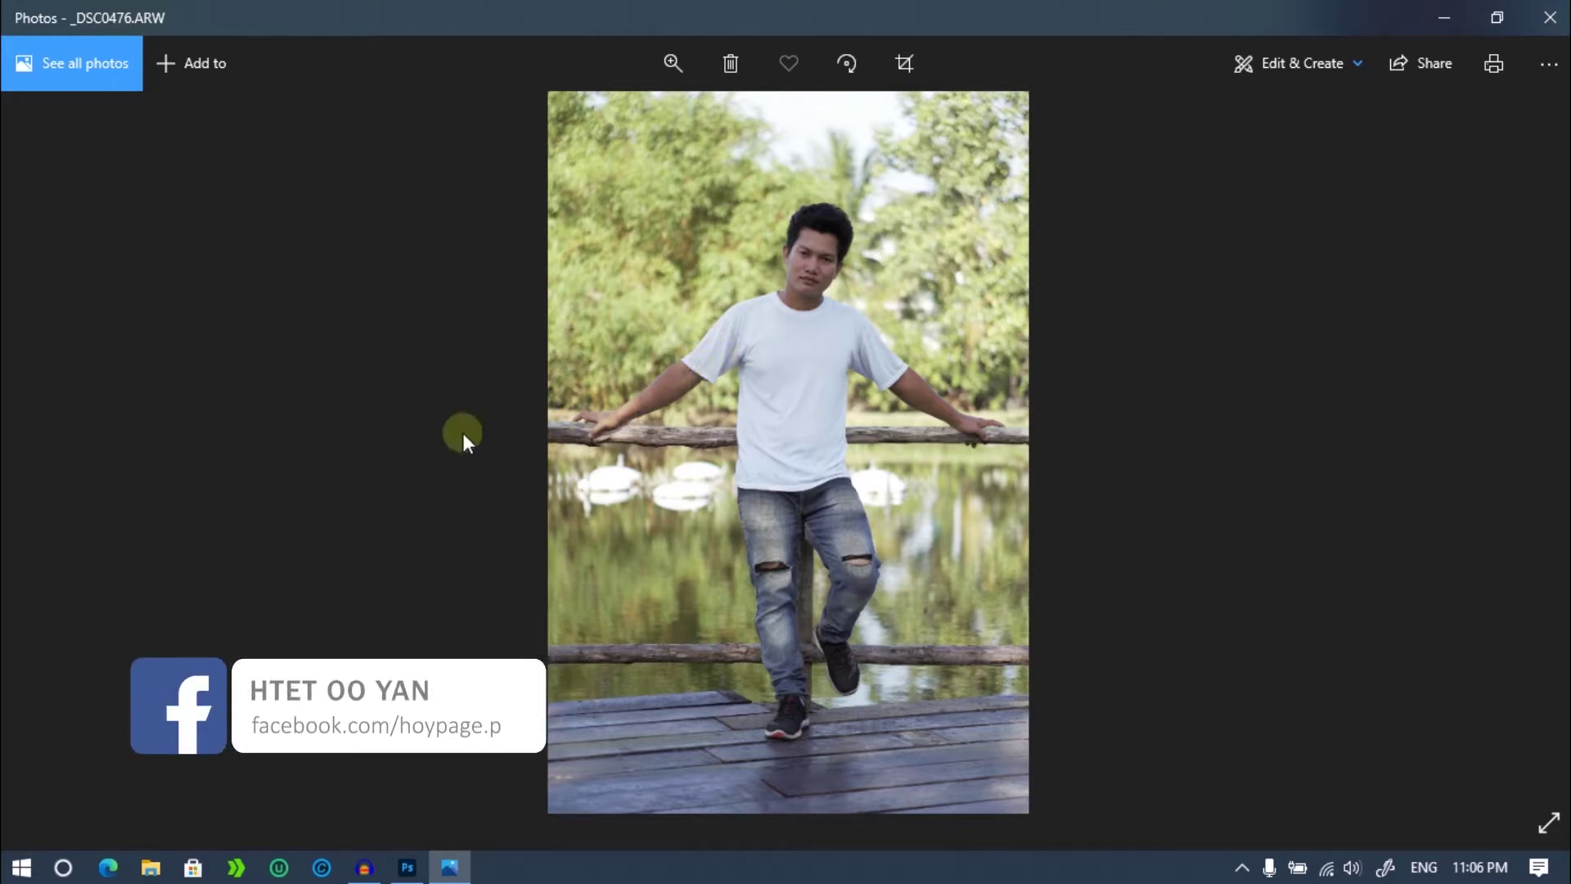
Close the _DSC0476.ARW preview in Windows Photos to reveal the desktop.
{"action": "left_click", "coordinate": [1547, 14]}
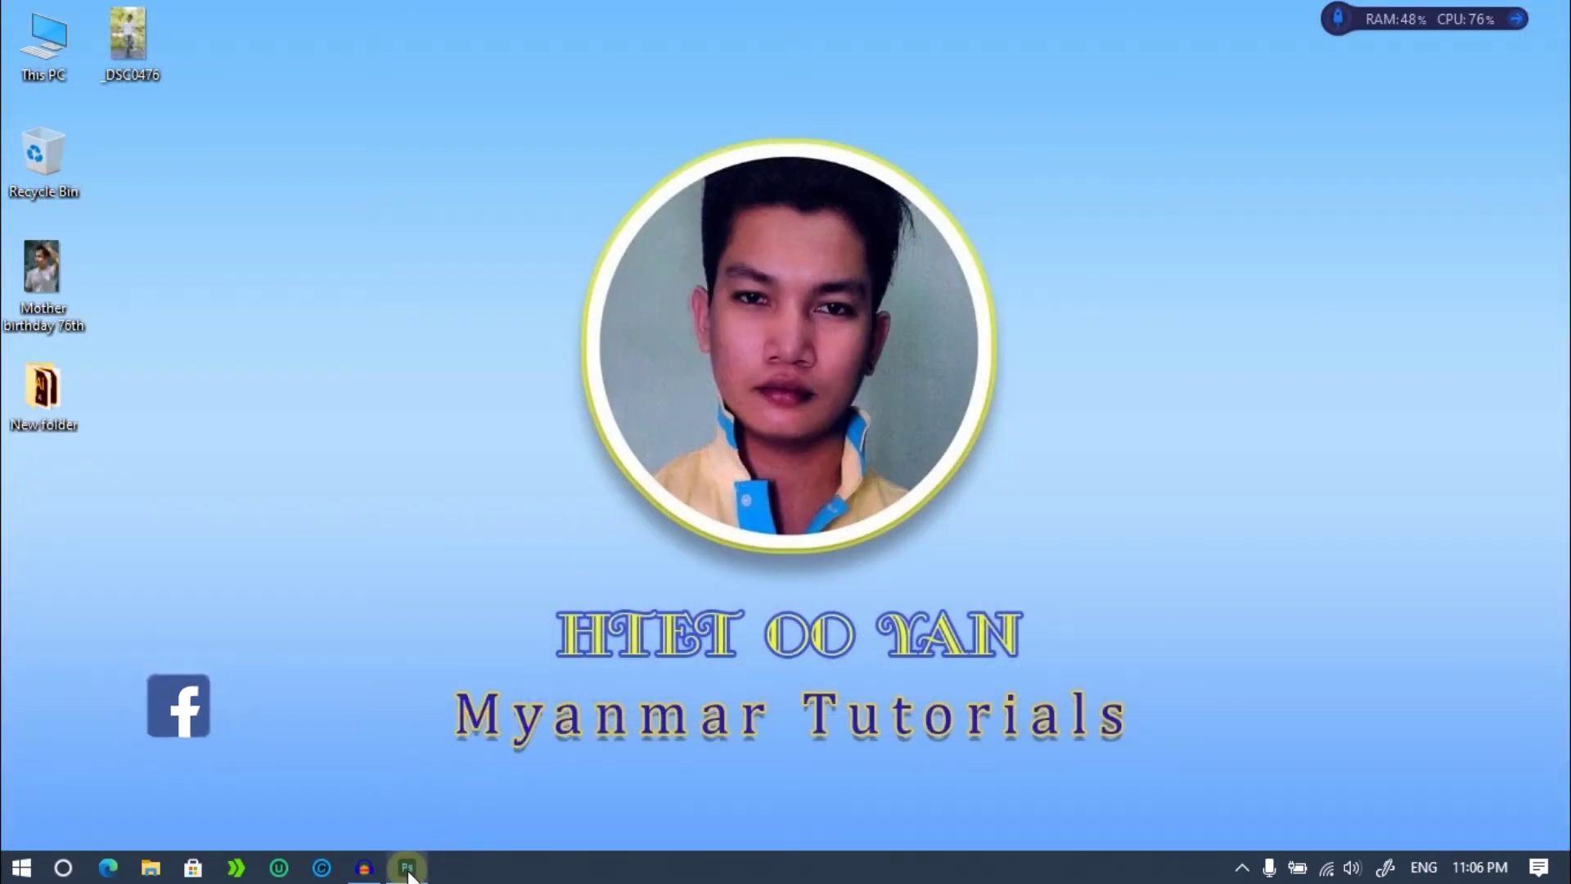
In Photoshop's Open dialog, browse to the Desktop folder and select the _DSC0476 photo.
{"action": "left_click", "coordinate": [408, 869]}
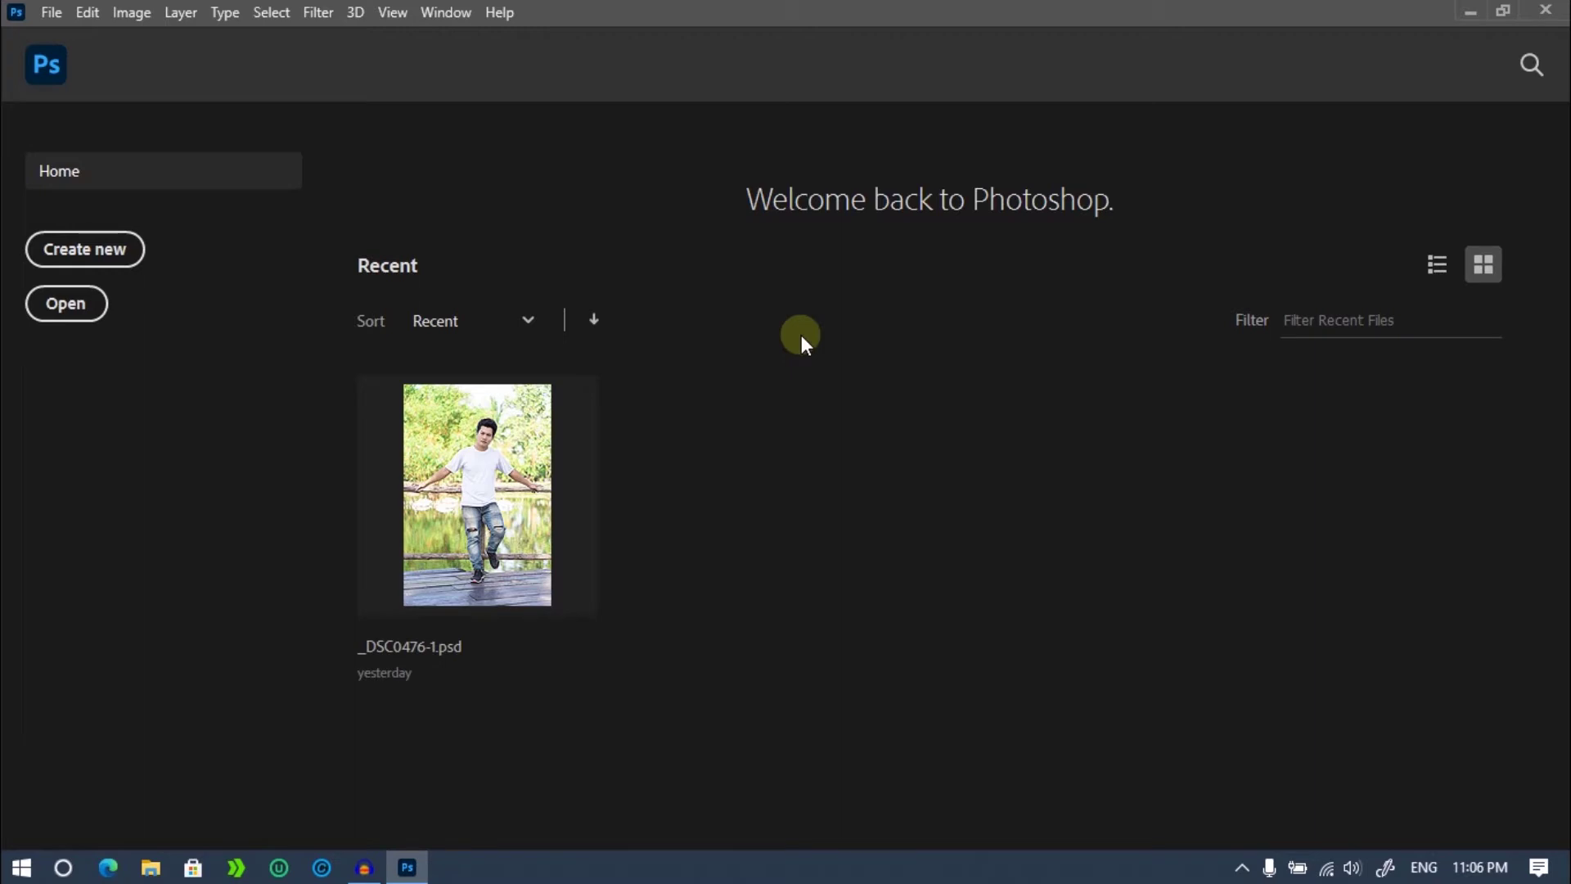
{"action": "left_click", "coordinate": [52, 12]}
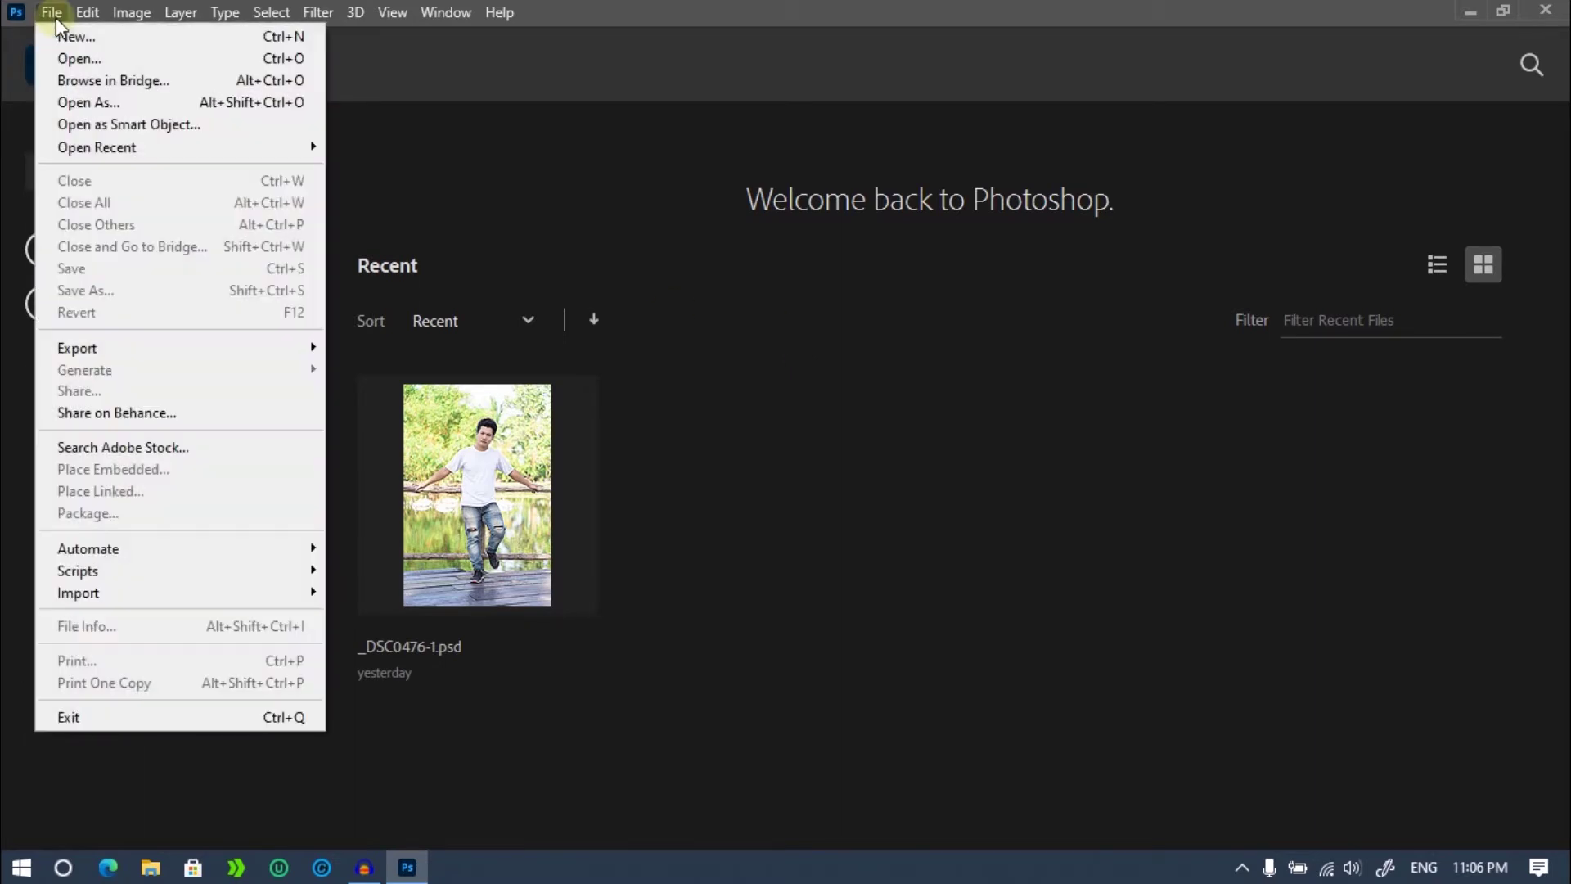
{"action": "left_click", "coordinate": [102, 62]}
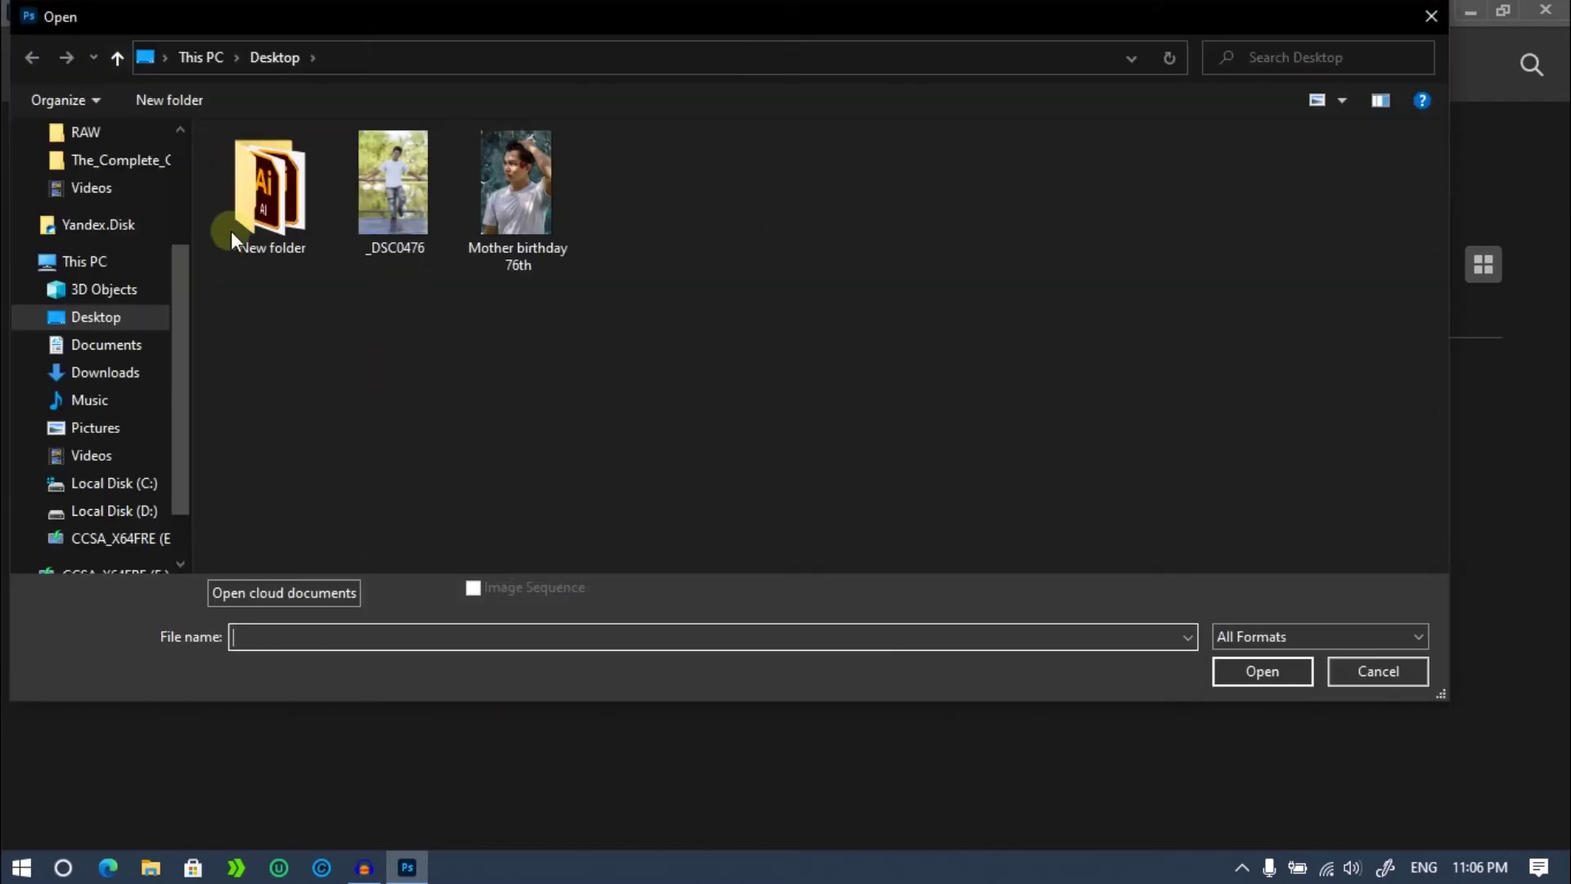
{"action": "scroll", "coordinate": [82, 327], "scroll_direction": "down", "scroll_amount": 1}
{"action": "left_click", "coordinate": [109, 263]}
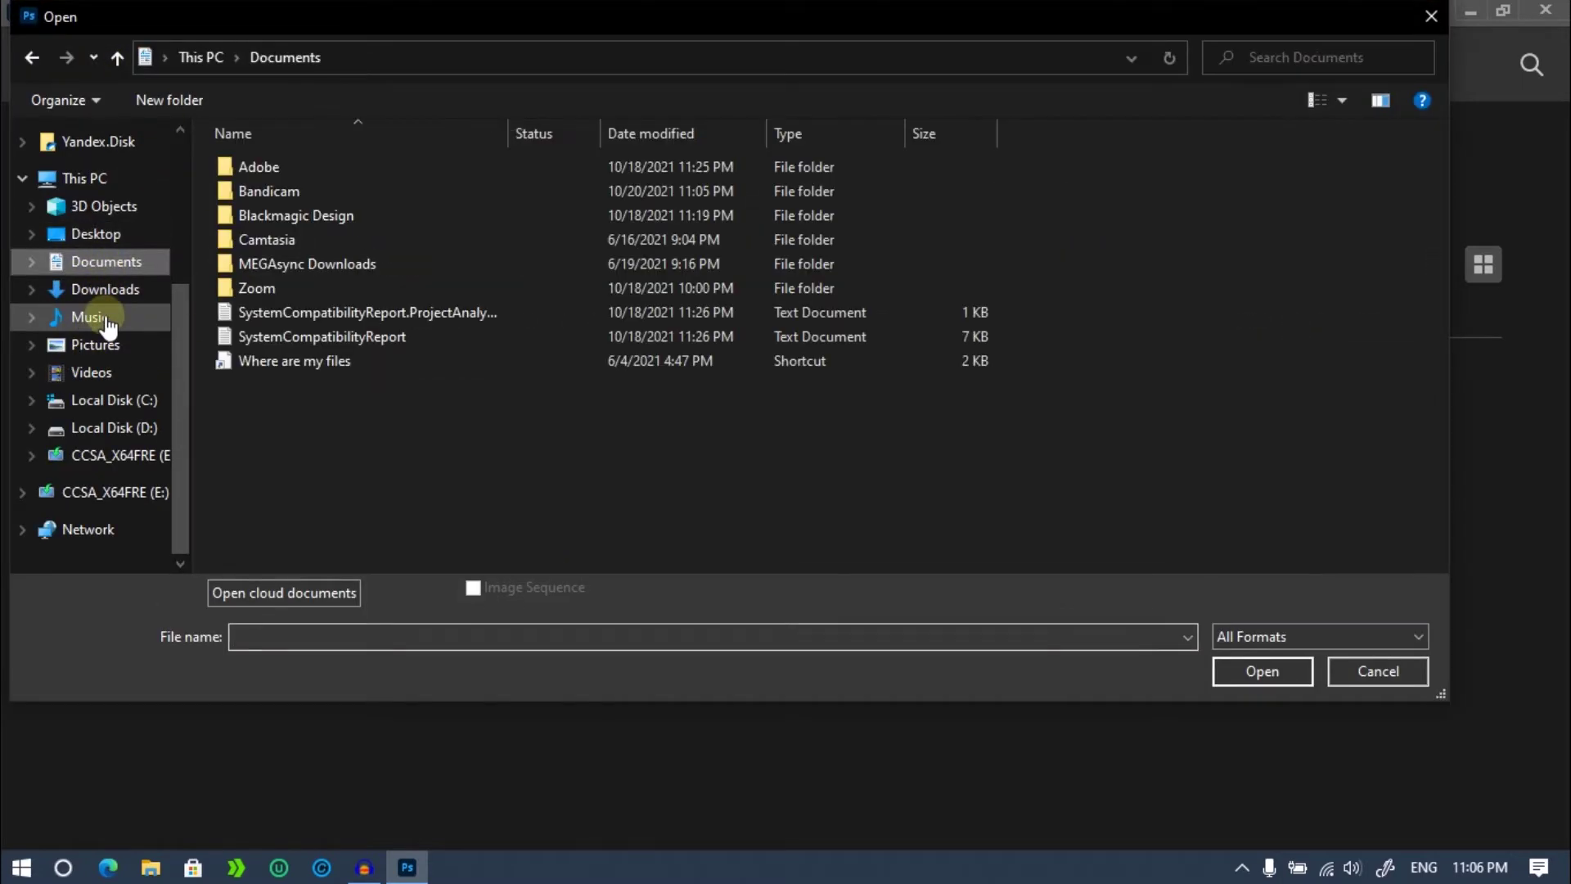
{"action": "left_click", "coordinate": [132, 237]}
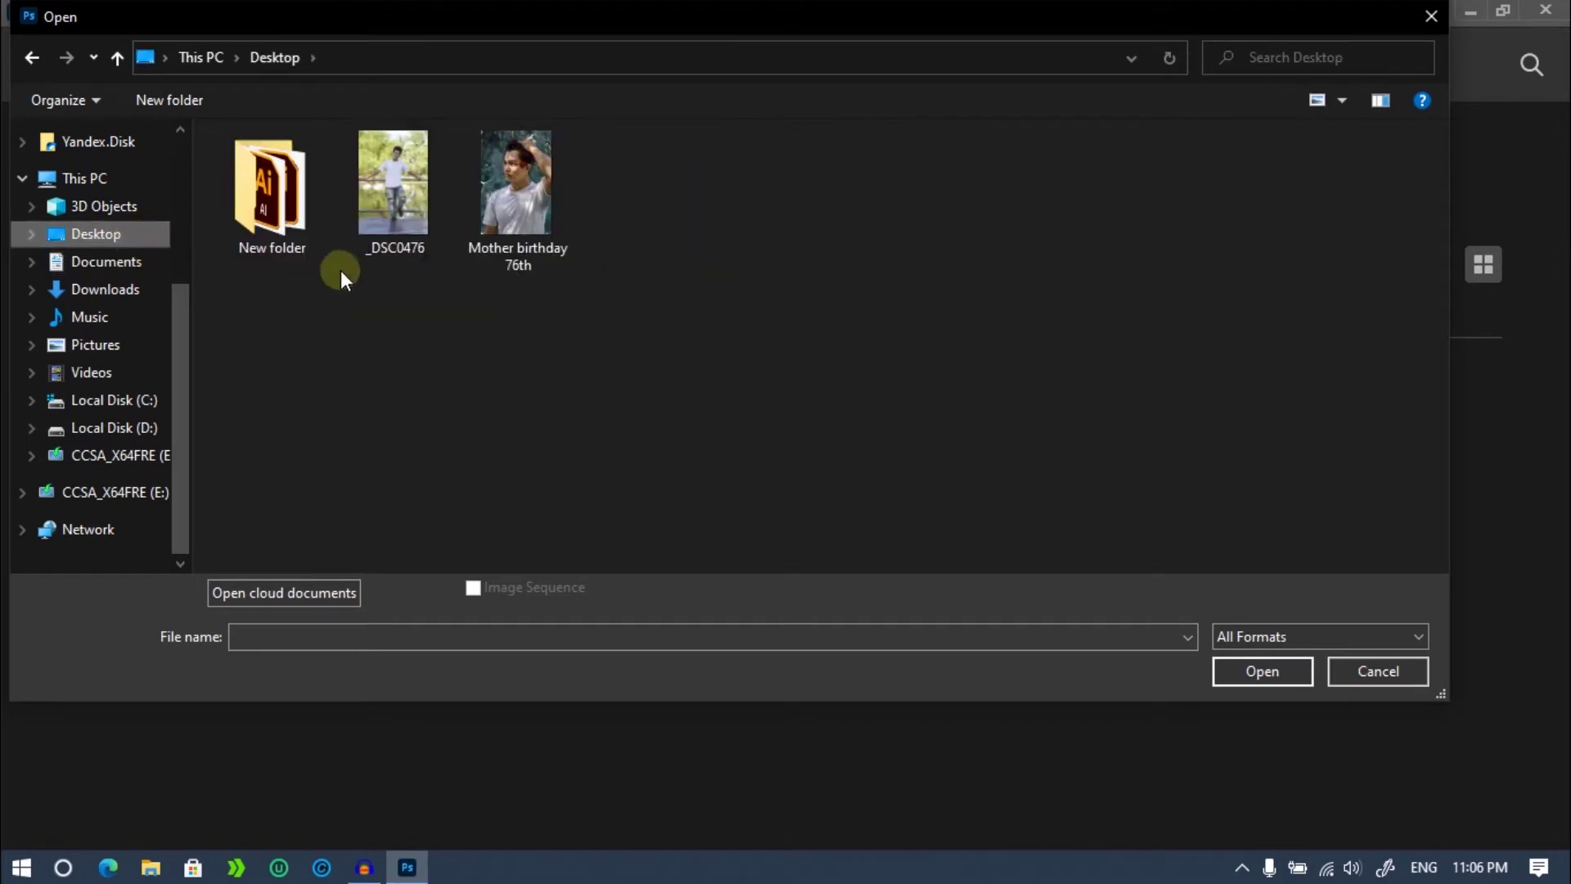
{"action": "left_click", "coordinate": [355, 232]}
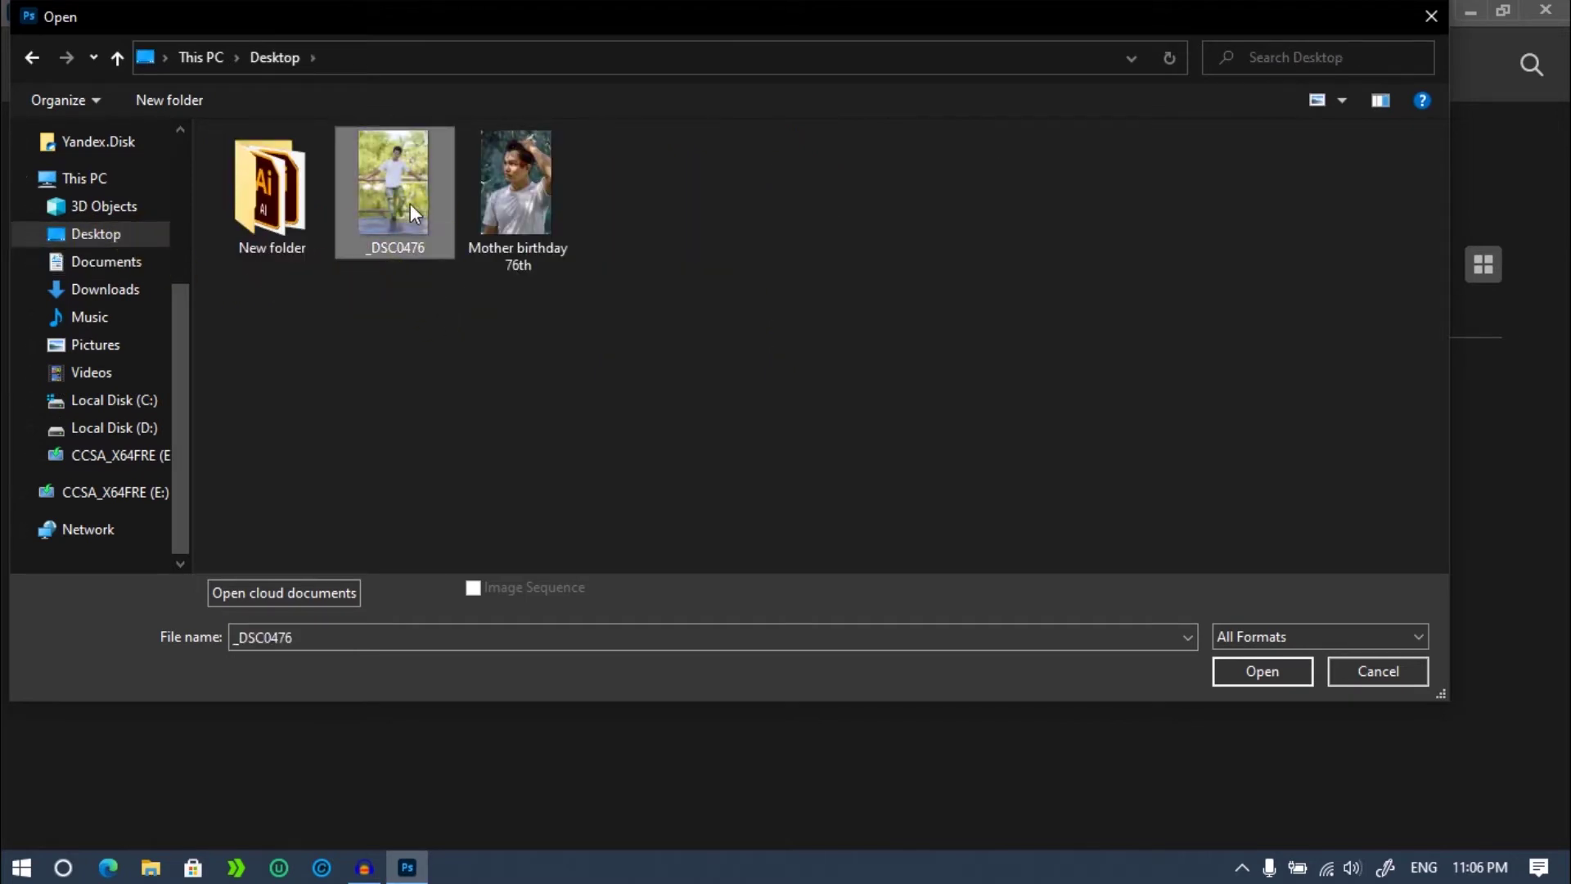
Open _DSC0476 through Camera Raw as a smart object in a 4000 x 6000 px, 16-bit document.
{"action": "left_click", "coordinate": [1240, 665]}
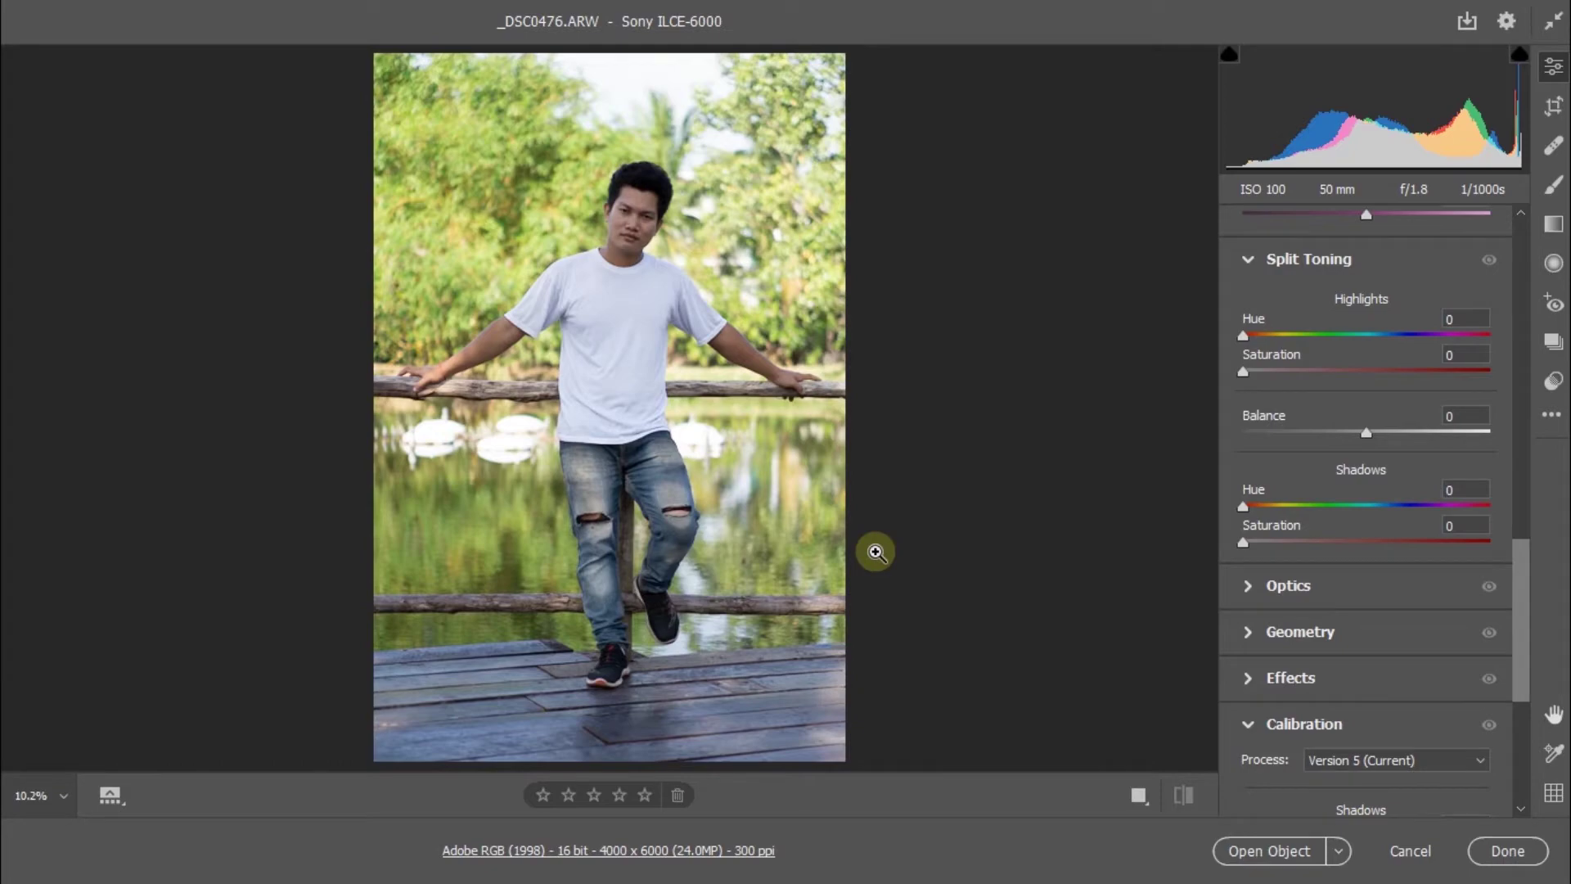
{"action": "left_click", "coordinate": [1257, 853]}
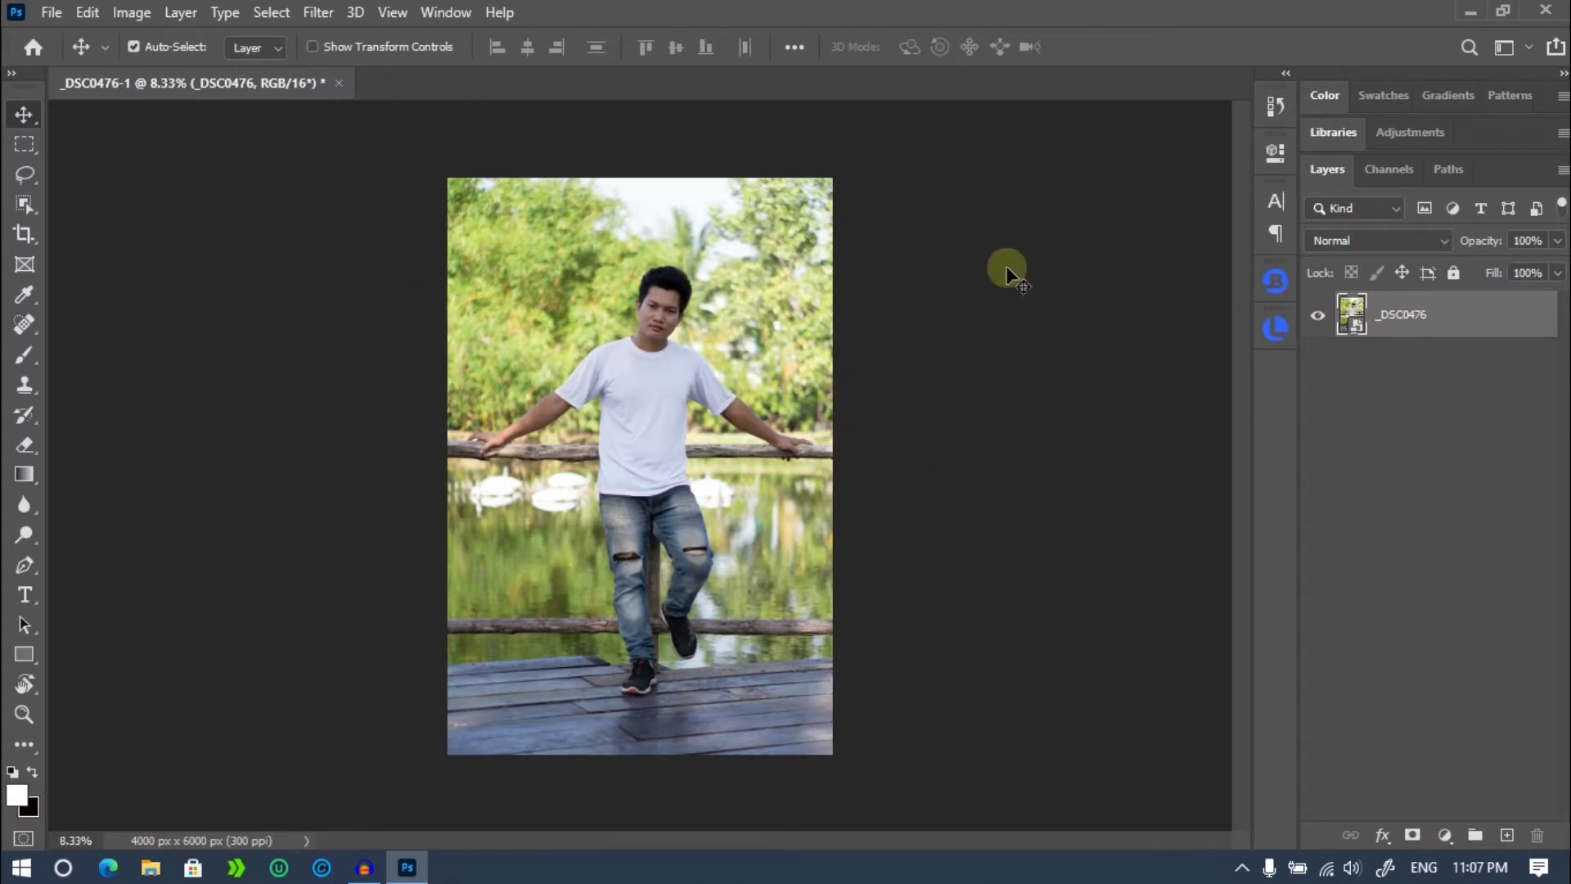
{"action": "left_click", "coordinate": [342, 246]}
Launch the Camera Raw Filter on the photo and scroll up to the Basic panel.
{"action": "left_click", "coordinate": [304, 14]}
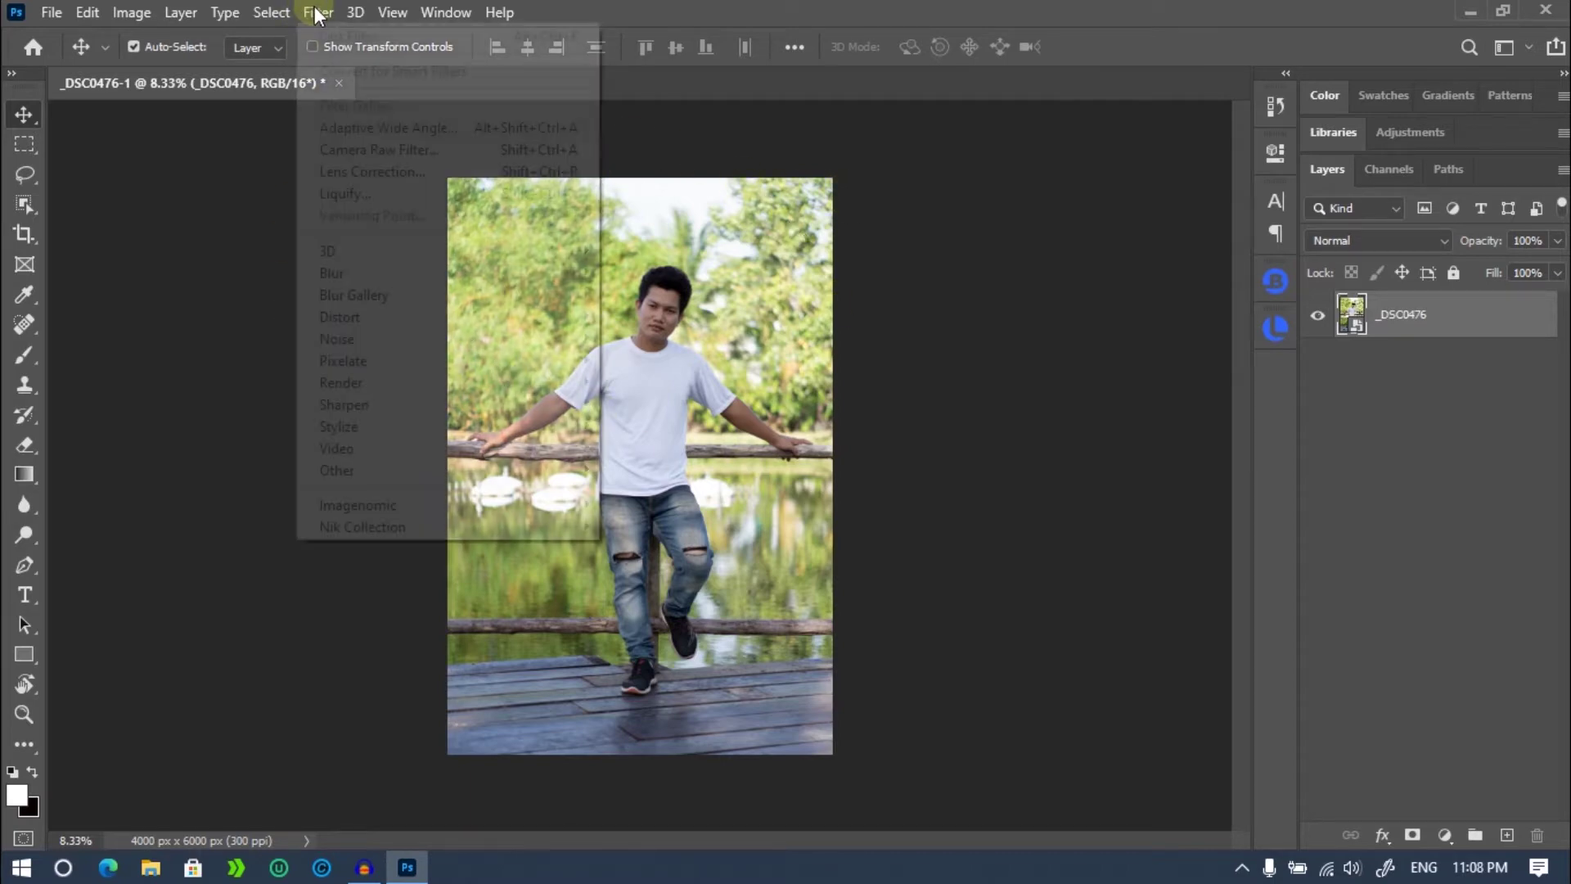
{"action": "left_click", "coordinate": [361, 149]}
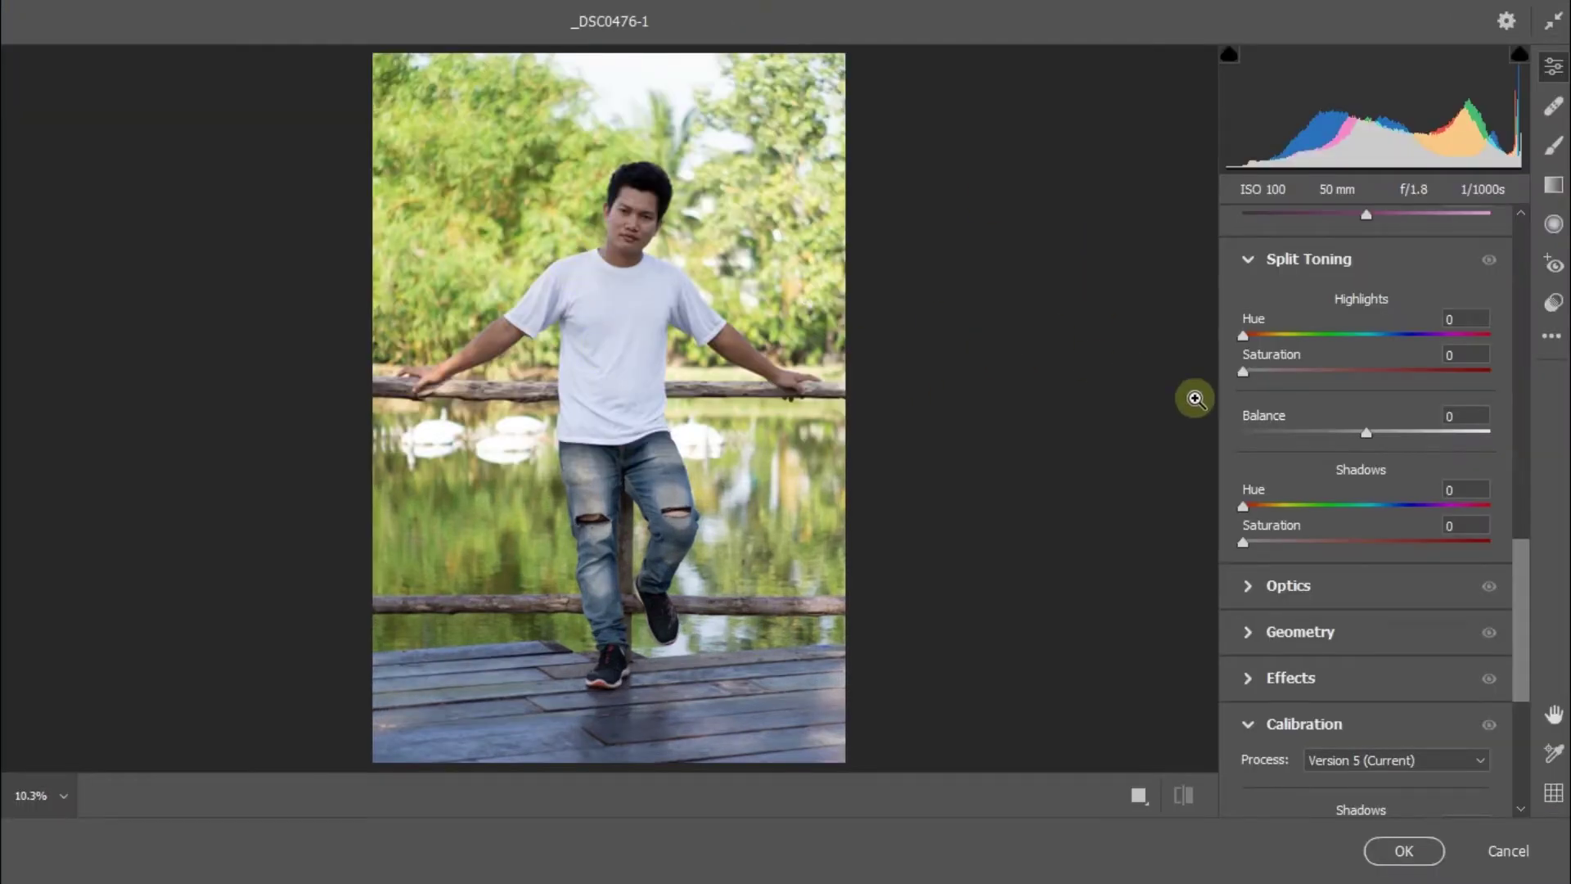
{"action": "scroll", "coordinate": [1279, 336], "scroll_direction": "up", "scroll_amount": 4}
{"action": "scroll", "coordinate": [1279, 336], "scroll_direction": "up", "scroll_amount": 5}
{"action": "scroll", "coordinate": [1280, 335], "scroll_direction": "up", "scroll_amount": 4}
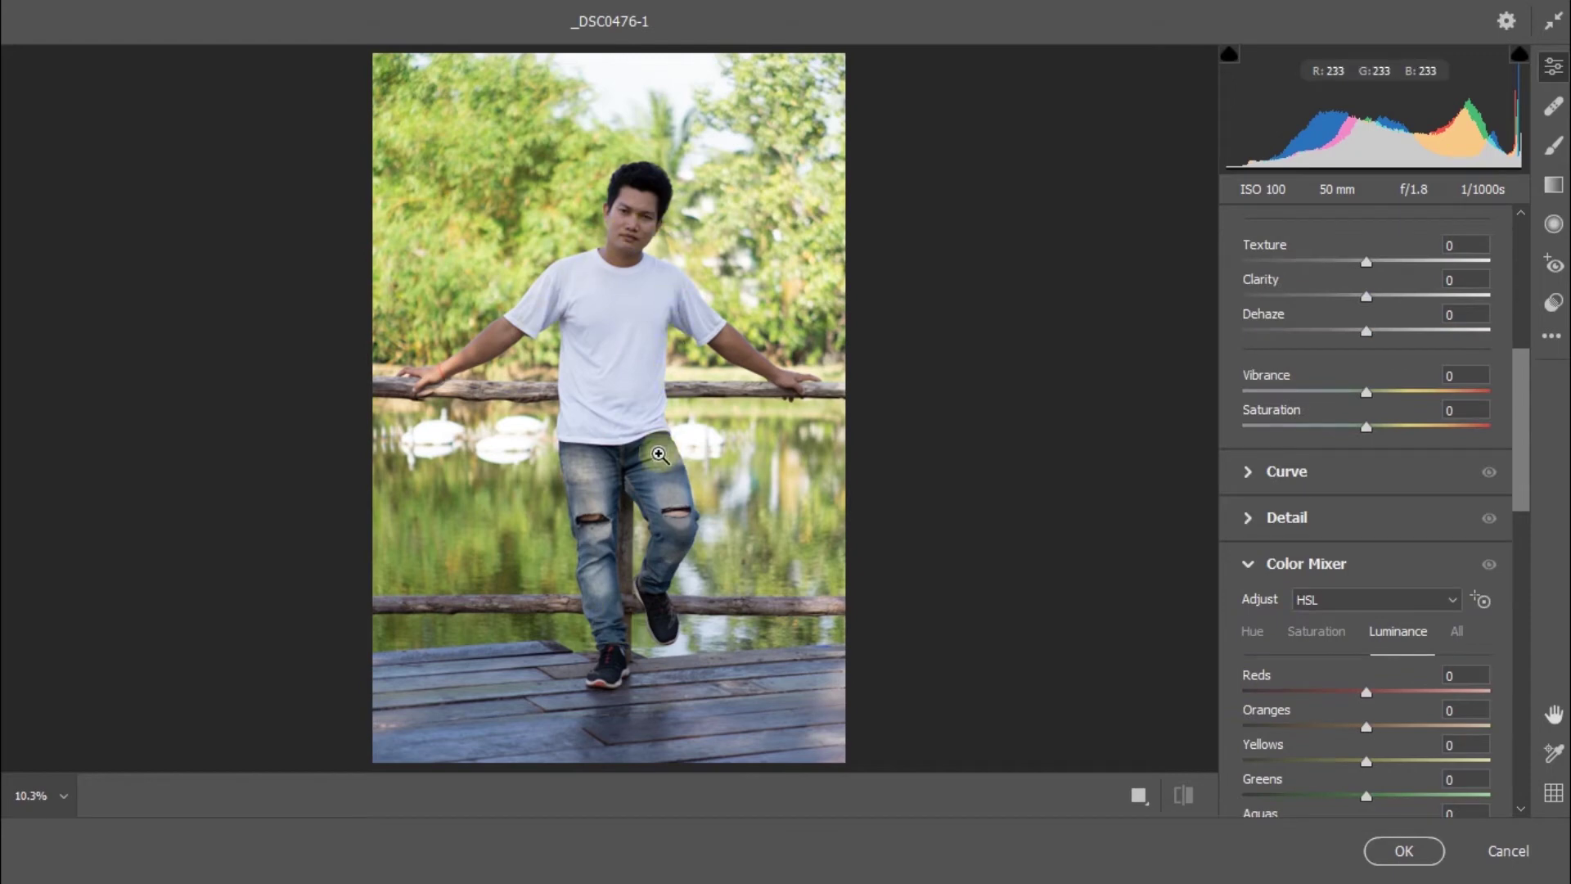
{"action": "scroll", "coordinate": [1275, 386], "scroll_direction": "up", "scroll_amount": 3}
{"action": "scroll", "coordinate": [1276, 386], "scroll_direction": "up", "scroll_amount": 2}
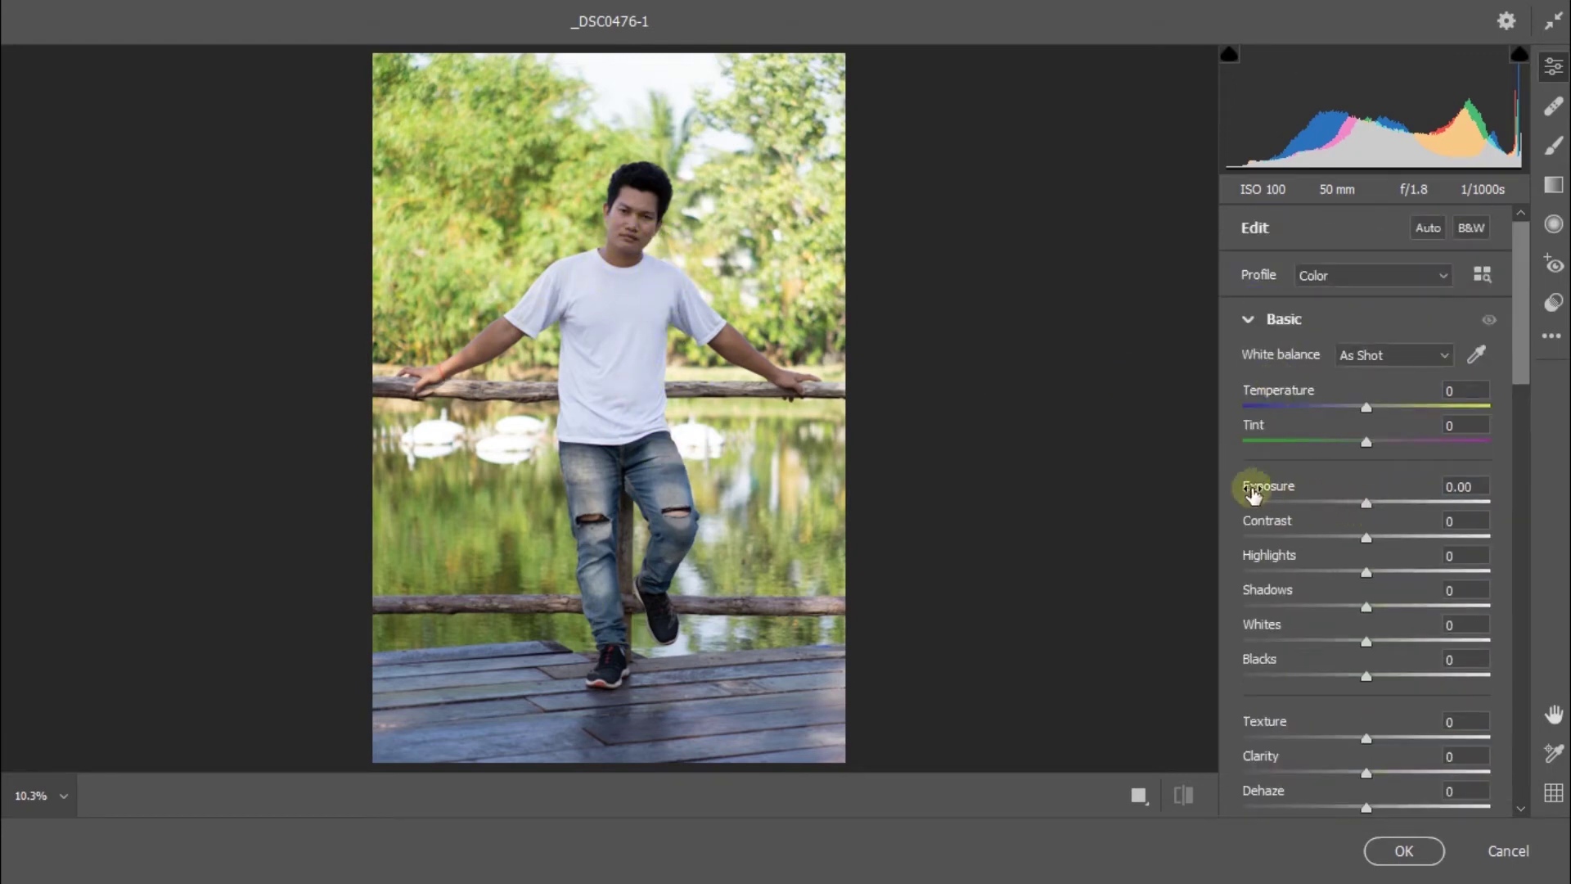
Raise Exposure to +0.90 and lower Highlights to -55.
{"action": "left_click_drag", "start_coordinate": [1365, 506], "coordinate": [1388, 511]}
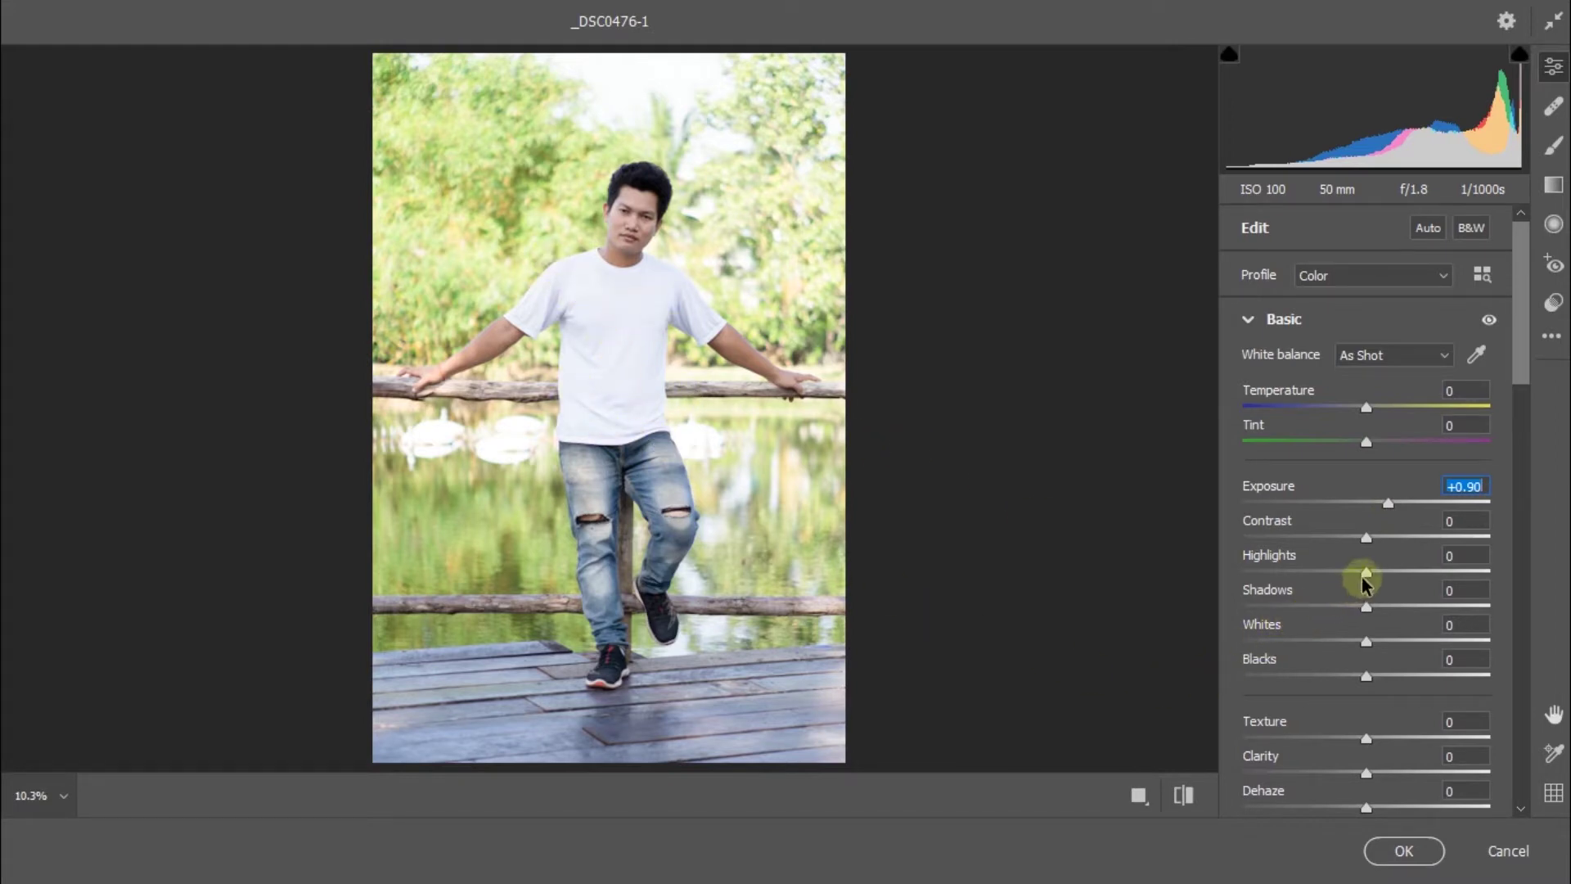
{"action": "left_click_drag", "start_coordinate": [1366, 577], "coordinate": [1301, 583]}
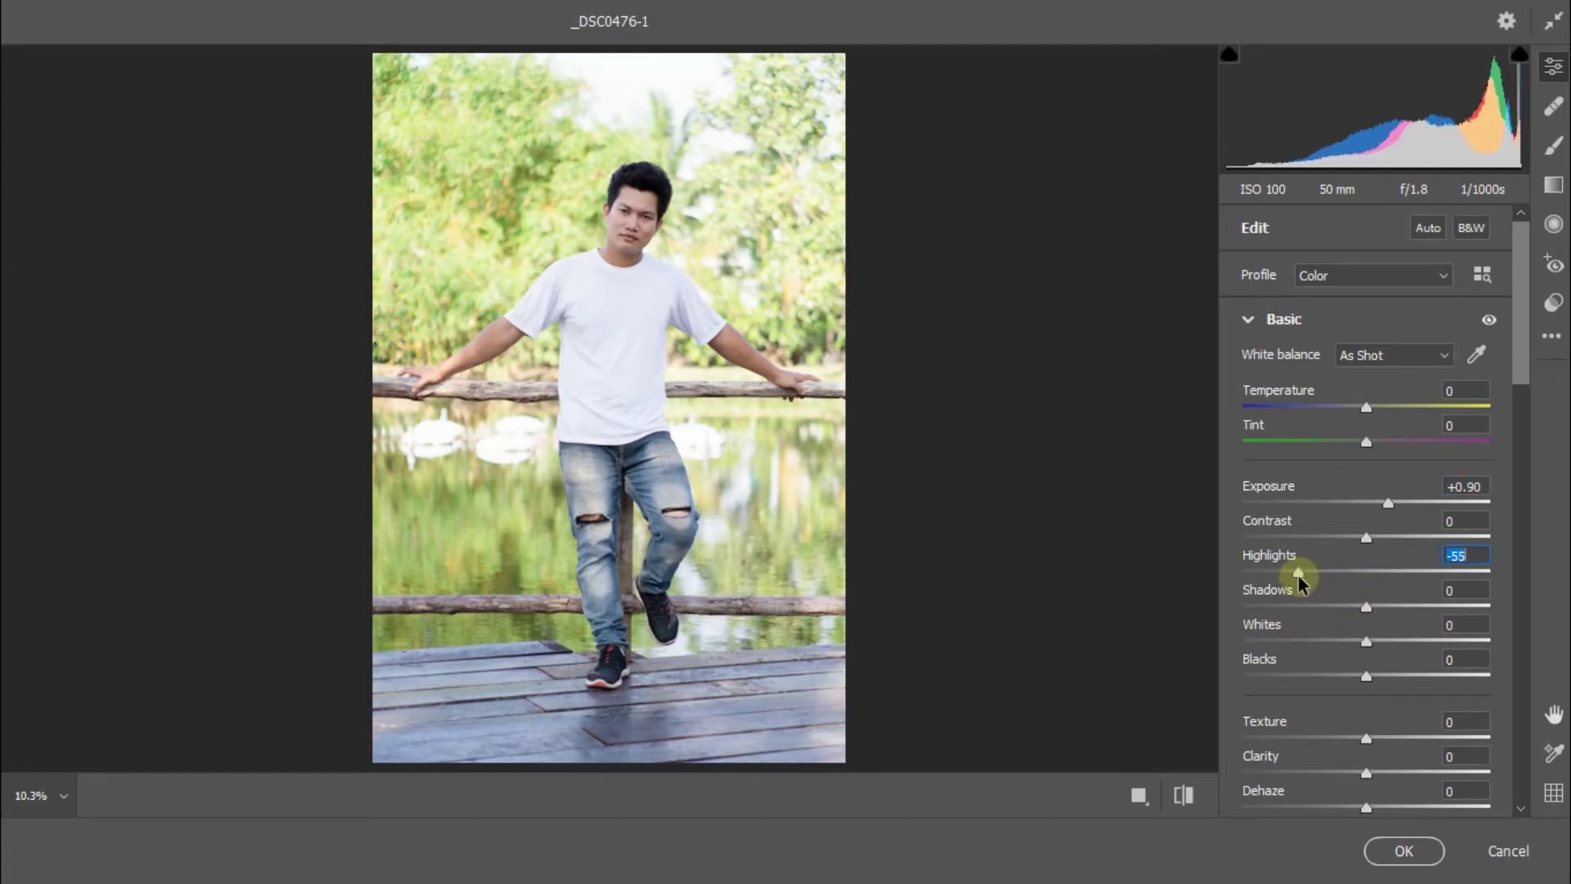
{"action": "scroll", "coordinate": [1361, 523], "scroll_direction": "down", "scroll_amount": 1}
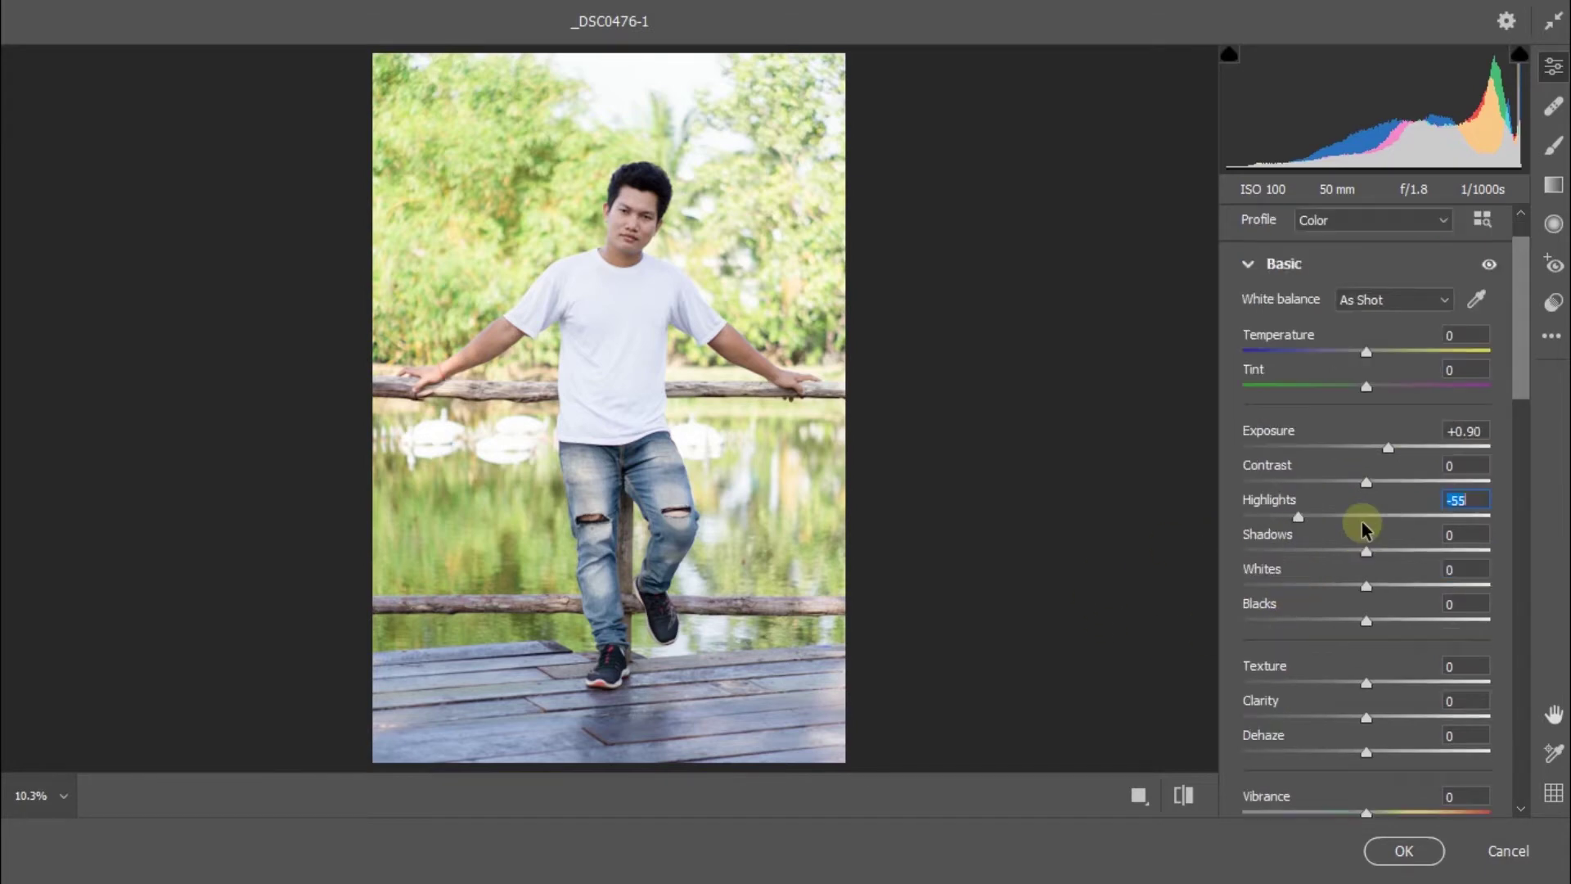
{"action": "scroll", "coordinate": [1361, 524], "scroll_direction": "down", "scroll_amount": 3}
{"action": "scroll", "coordinate": [1325, 532], "scroll_direction": "down", "scroll_amount": 2}
{"action": "scroll", "coordinate": [1284, 543], "scroll_direction": "down", "scroll_amount": 2}
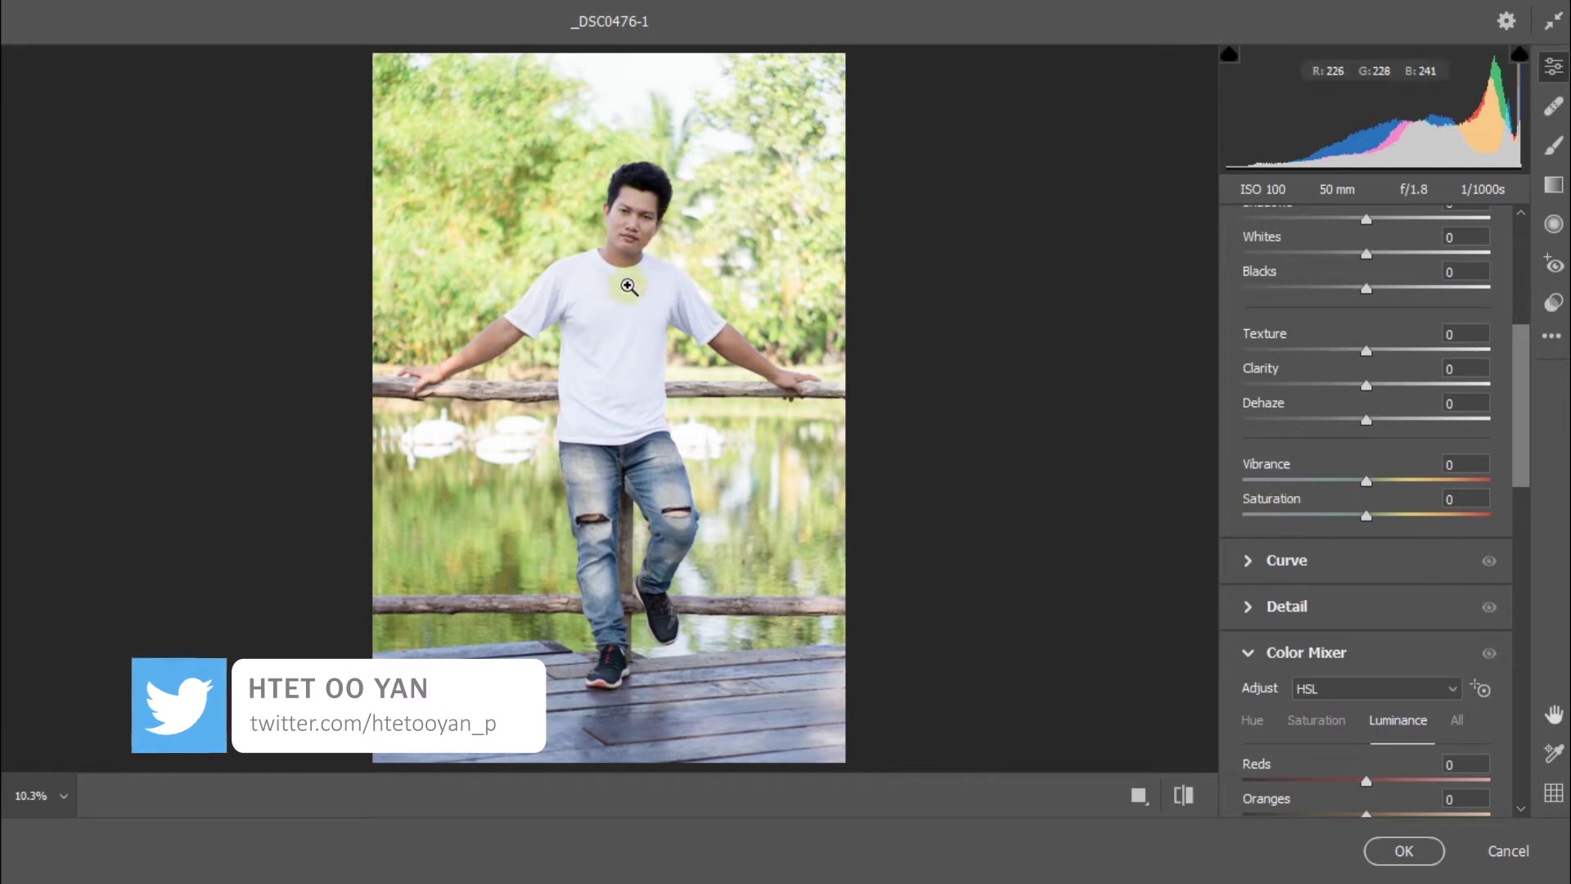
Set Texture to +15 and Clarity to +7 in Camera Raw.
{"action": "scroll", "coordinate": [1335, 550], "scroll_direction": "down", "scroll_amount": 1}
{"action": "scroll", "coordinate": [1337, 570], "scroll_direction": "down", "scroll_amount": 2}
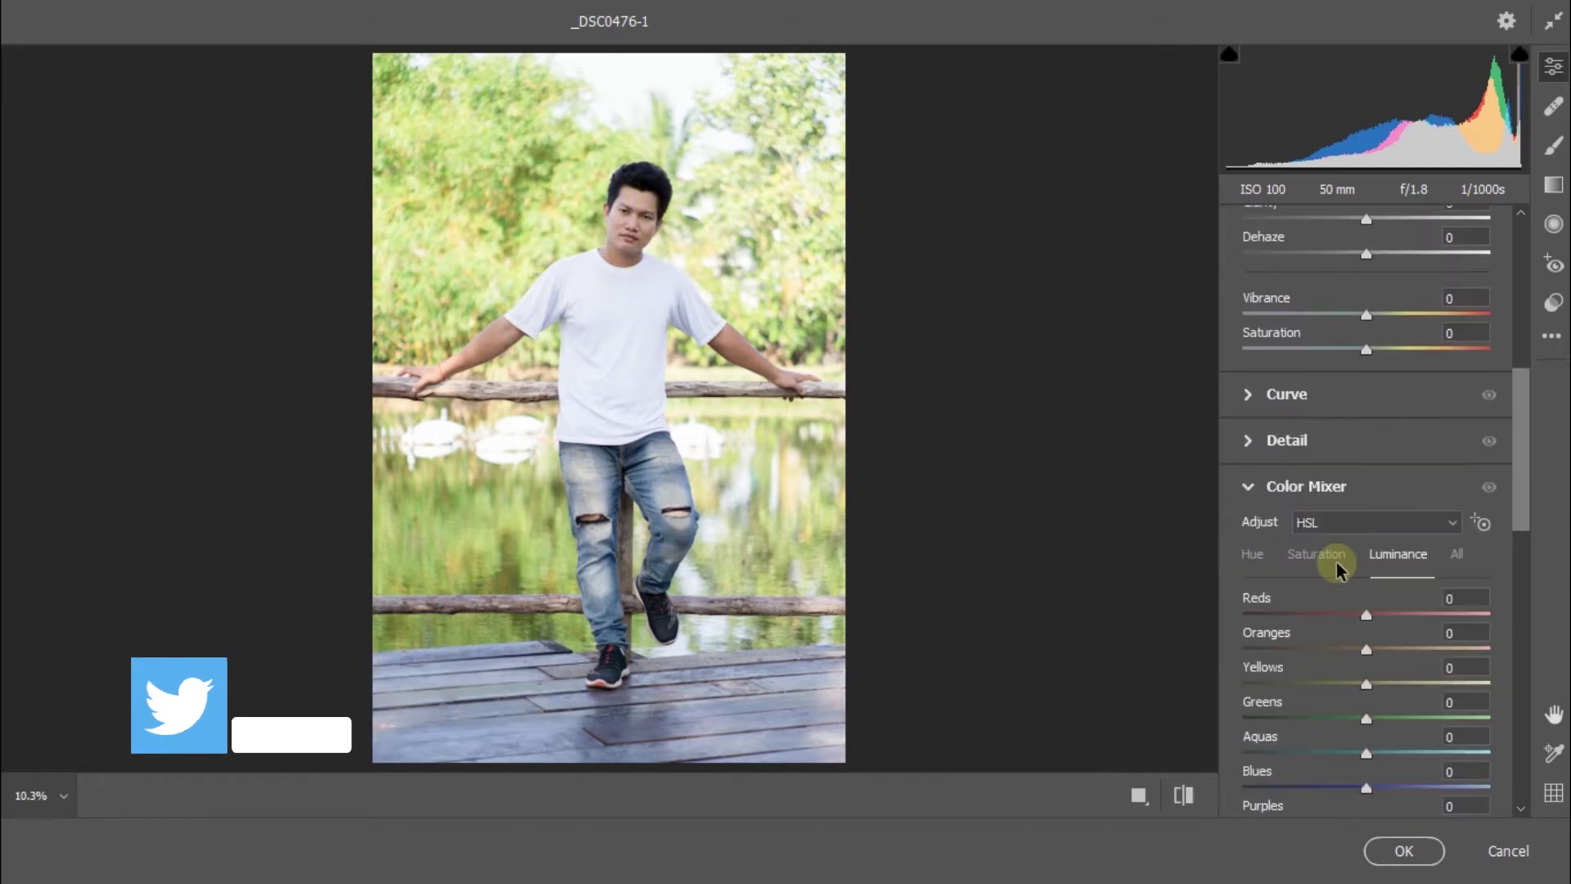
{"action": "left_click", "coordinate": [1247, 441]}
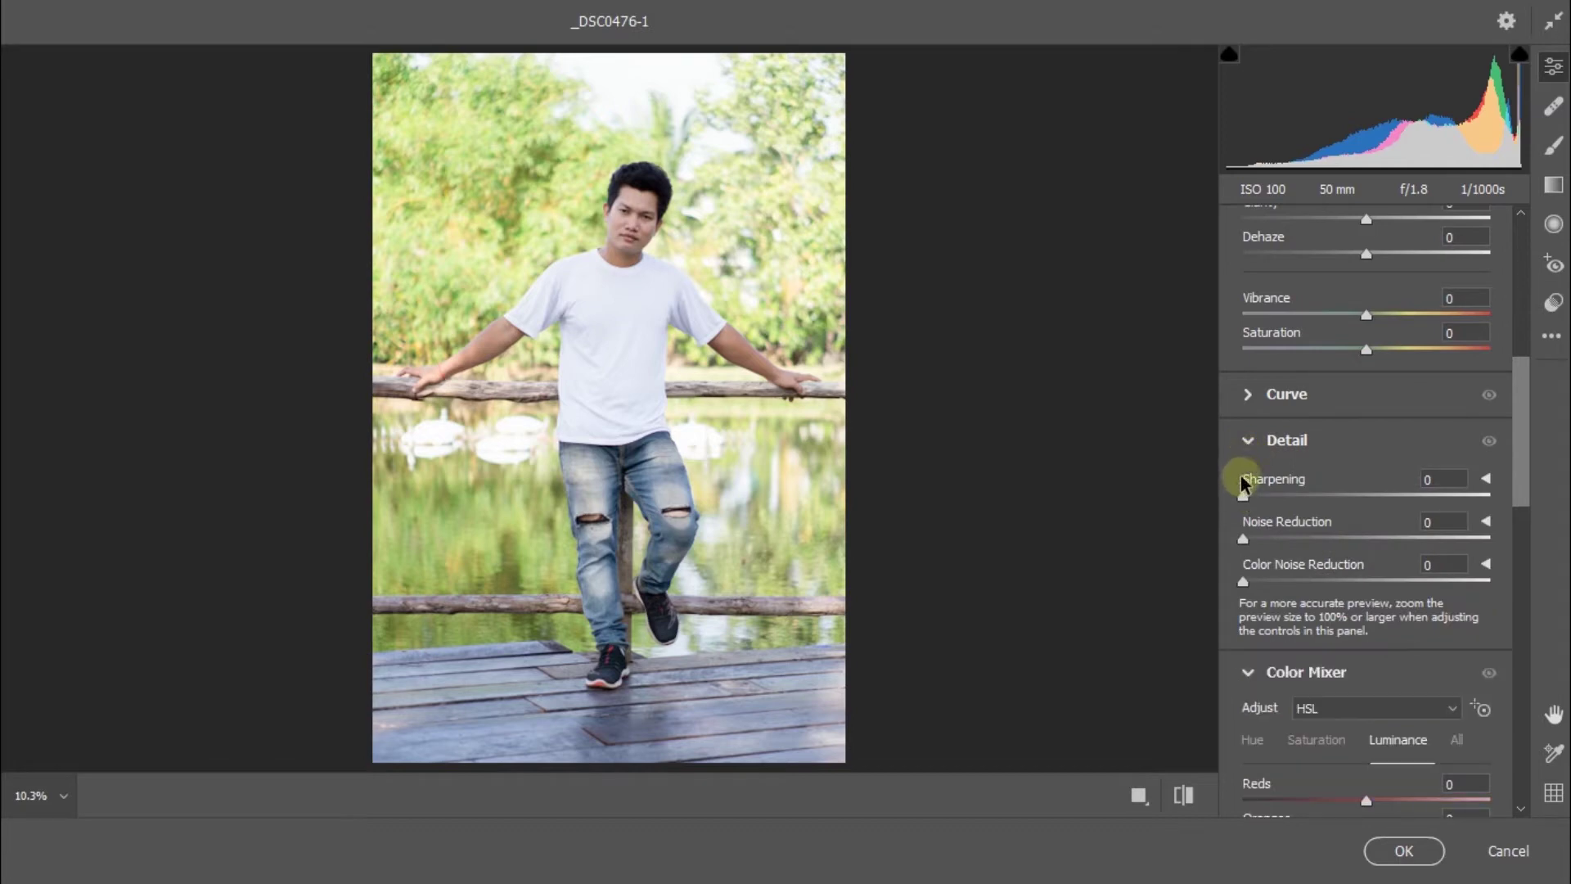
{"action": "left_click", "coordinate": [1247, 440]}
{"action": "scroll", "coordinate": [1264, 409], "scroll_direction": "up", "scroll_amount": 1}
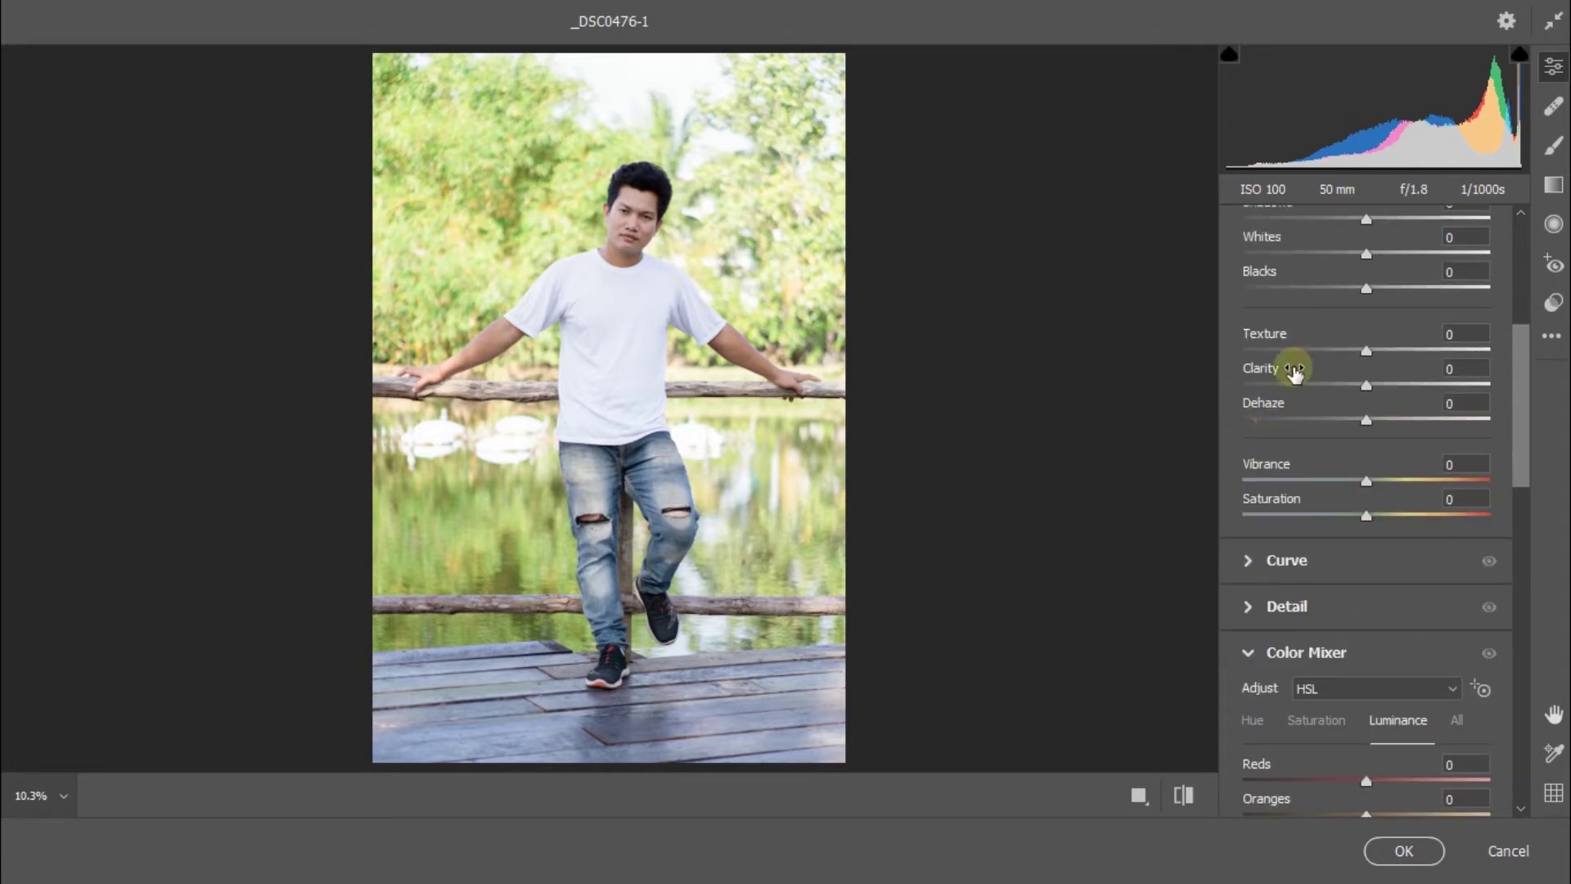
{"action": "mouse_move", "coordinate": [1367, 351]}
{"action": "left_mouse_down"}
{"action": "mouse_move", "coordinate": [1385, 352]}
{"action": "mouse_move", "coordinate": [1376, 393]}
{"action": "left_mouse_up"}
{"action": "scroll", "coordinate": [1370, 395], "scroll_direction": "up", "scroll_amount": 2}
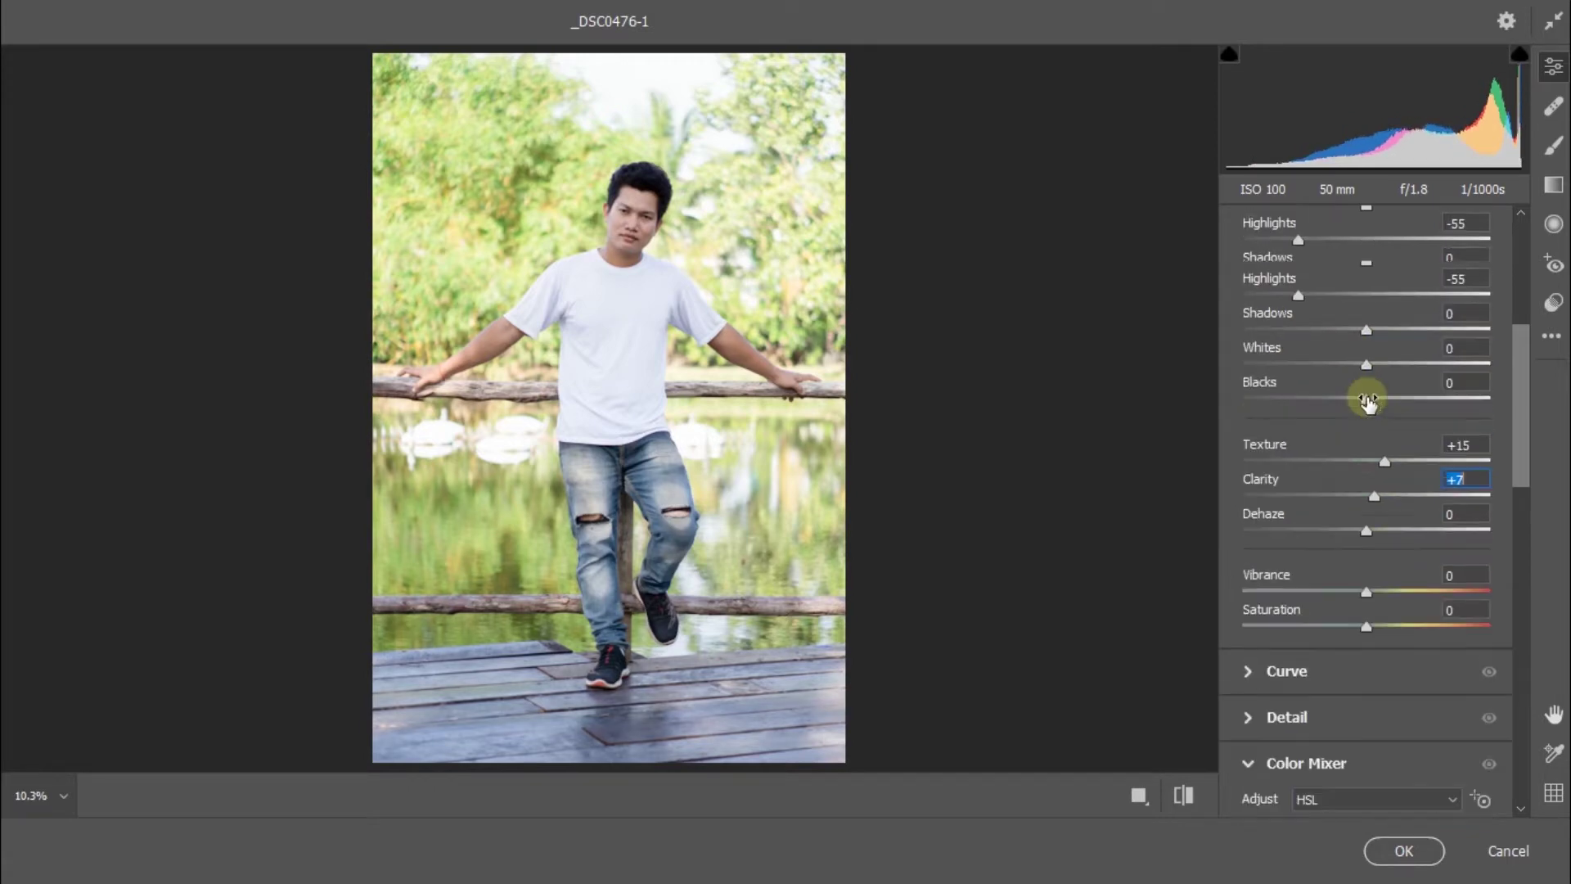
{"action": "scroll", "coordinate": [1370, 395], "scroll_direction": "up", "scroll_amount": 3}
{"action": "scroll", "coordinate": [1370, 397], "scroll_direction": "down", "scroll_amount": 5}
{"action": "scroll", "coordinate": [1370, 401], "scroll_direction": "down", "scroll_amount": 1}
{"action": "scroll", "coordinate": [1371, 401], "scroll_direction": "down", "scroll_amount": 1}
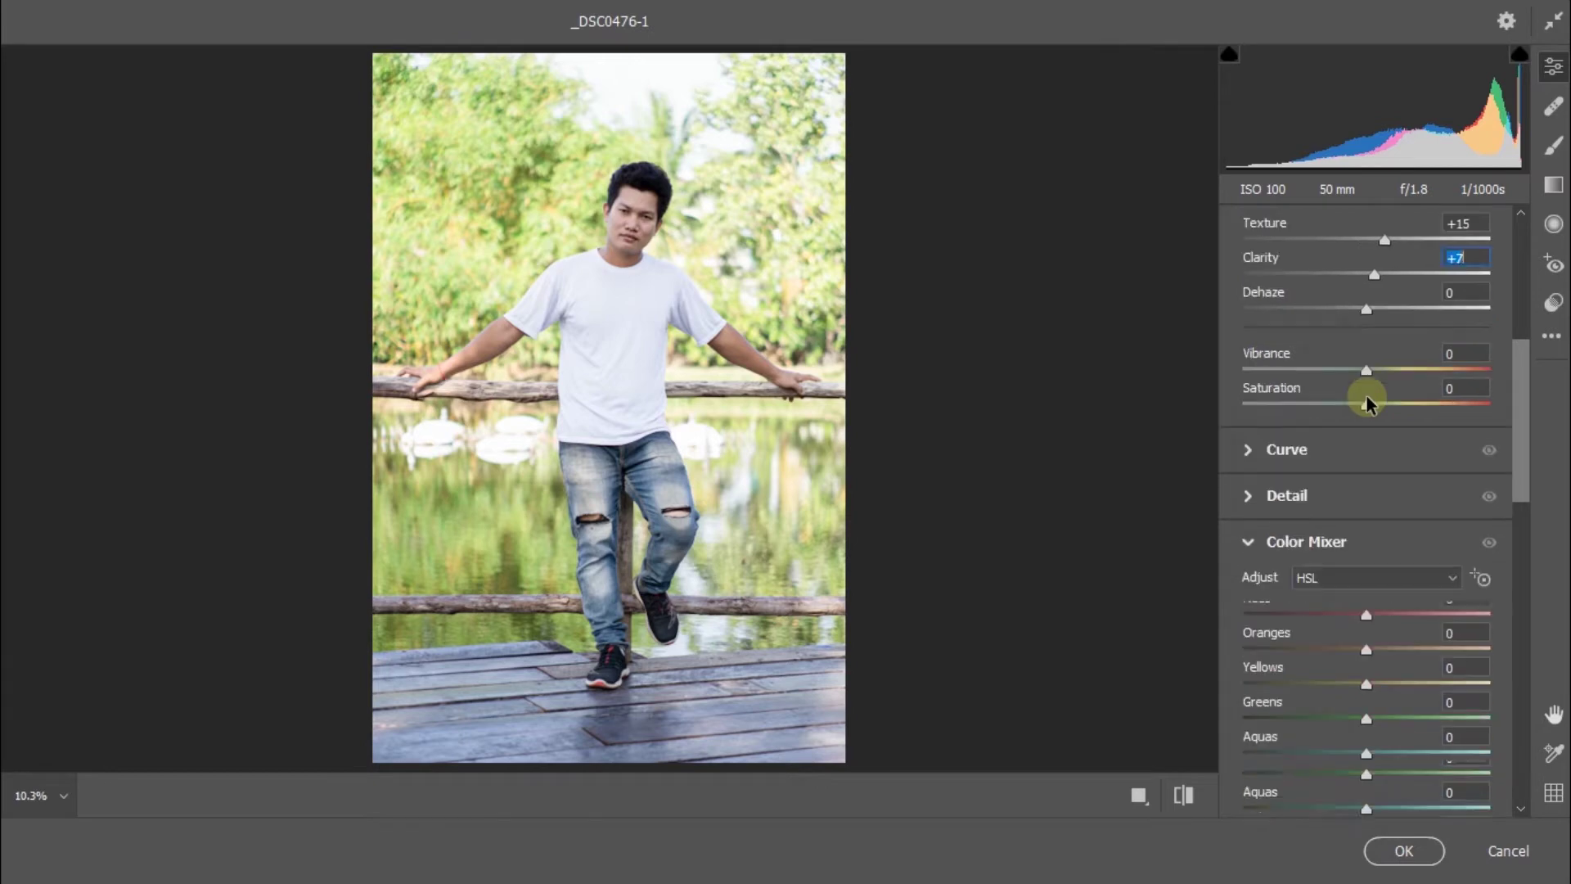
{"action": "scroll", "coordinate": [1366, 396], "scroll_direction": "down", "scroll_amount": 4}
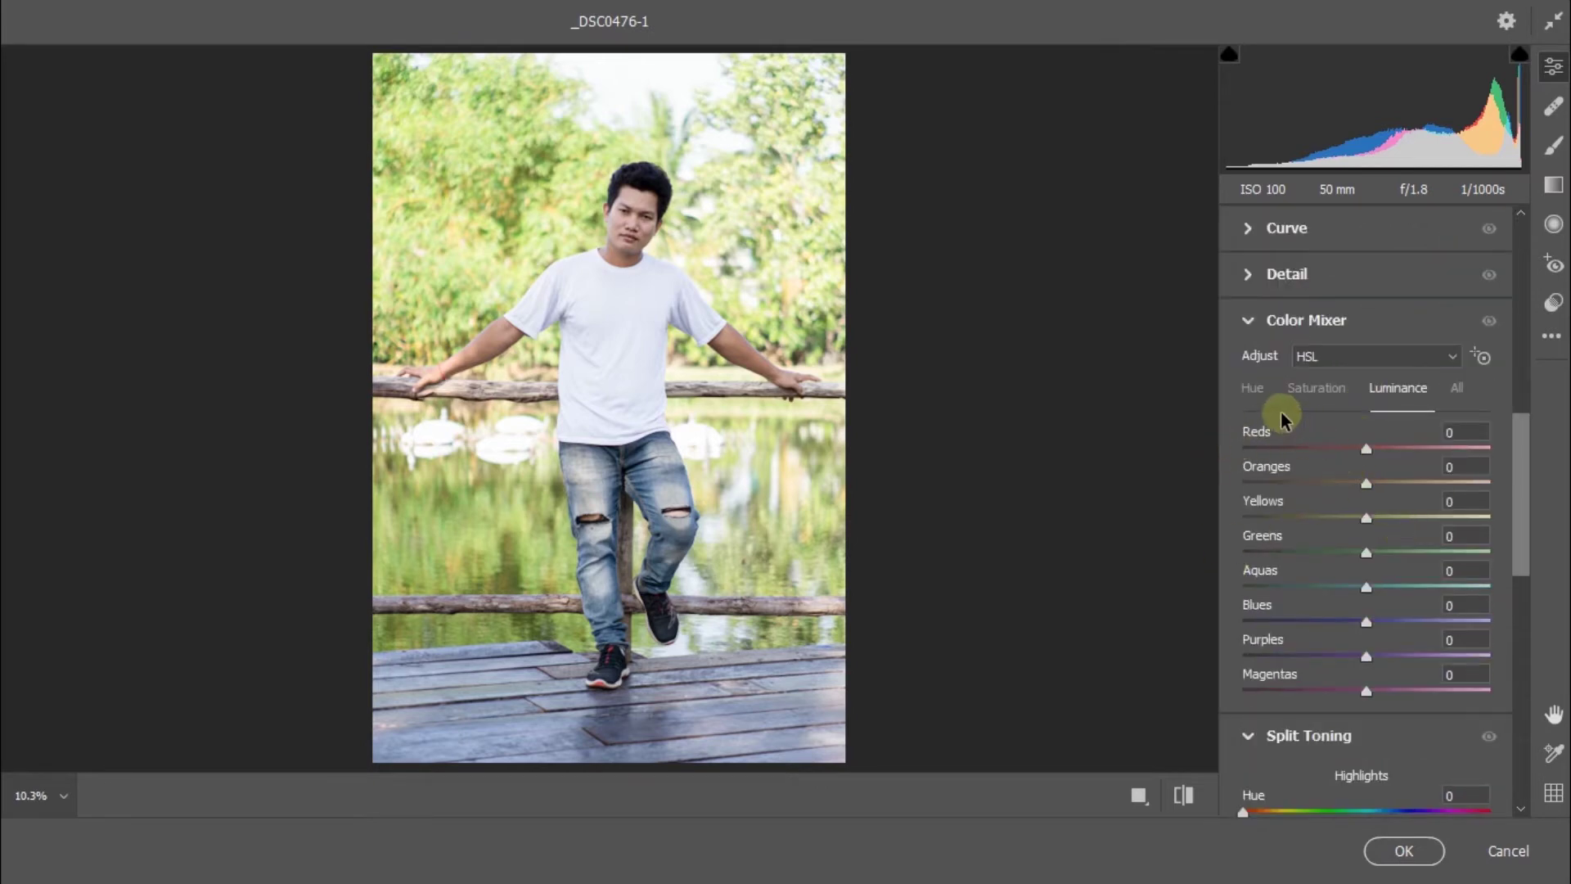
Set Color Mixer hues to Yellows +56 and Aquas +6, then apply the Camera Raw filter.
{"action": "left_click", "coordinate": [1252, 388]}
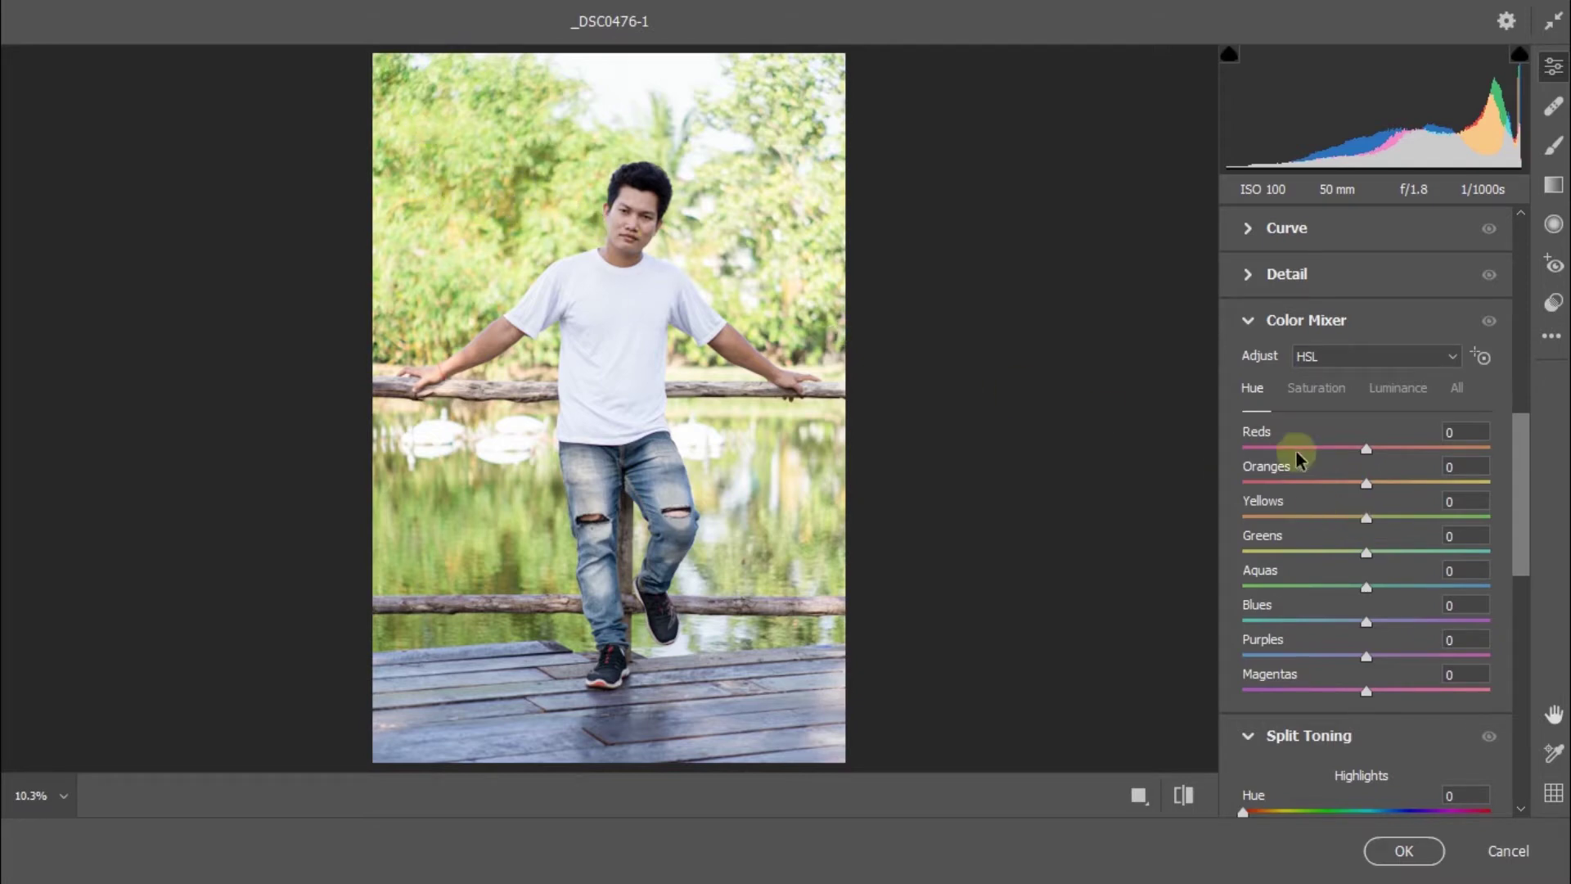
{"action": "left_click_drag", "start_coordinate": [1365, 517], "coordinate": [1440, 522]}
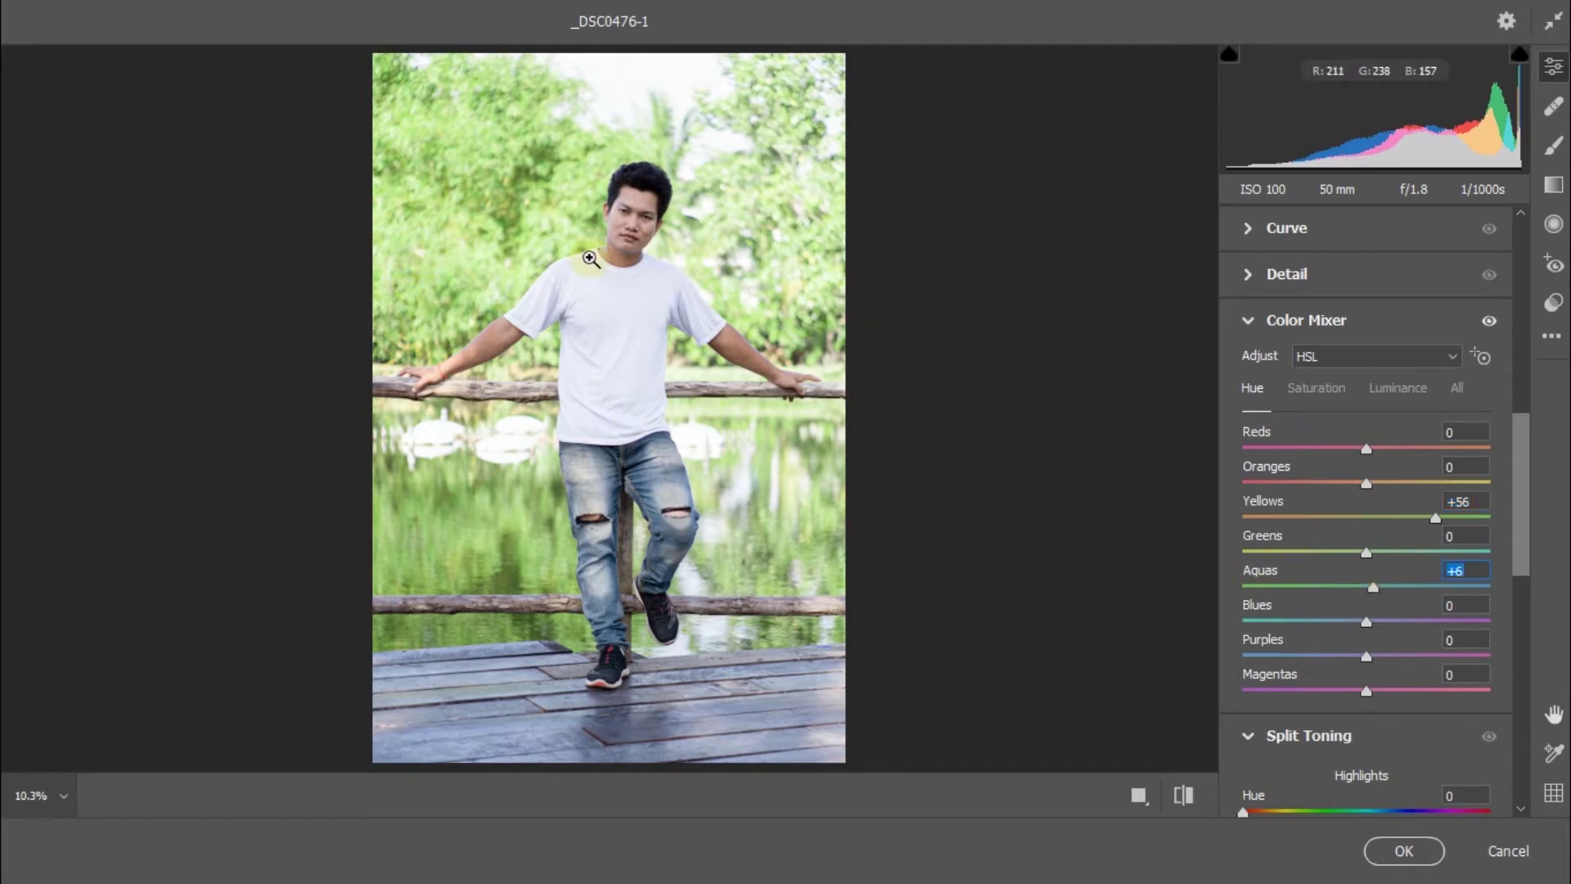
{"action": "scroll", "coordinate": [1309, 378], "scroll_direction": "down", "scroll_amount": 1}
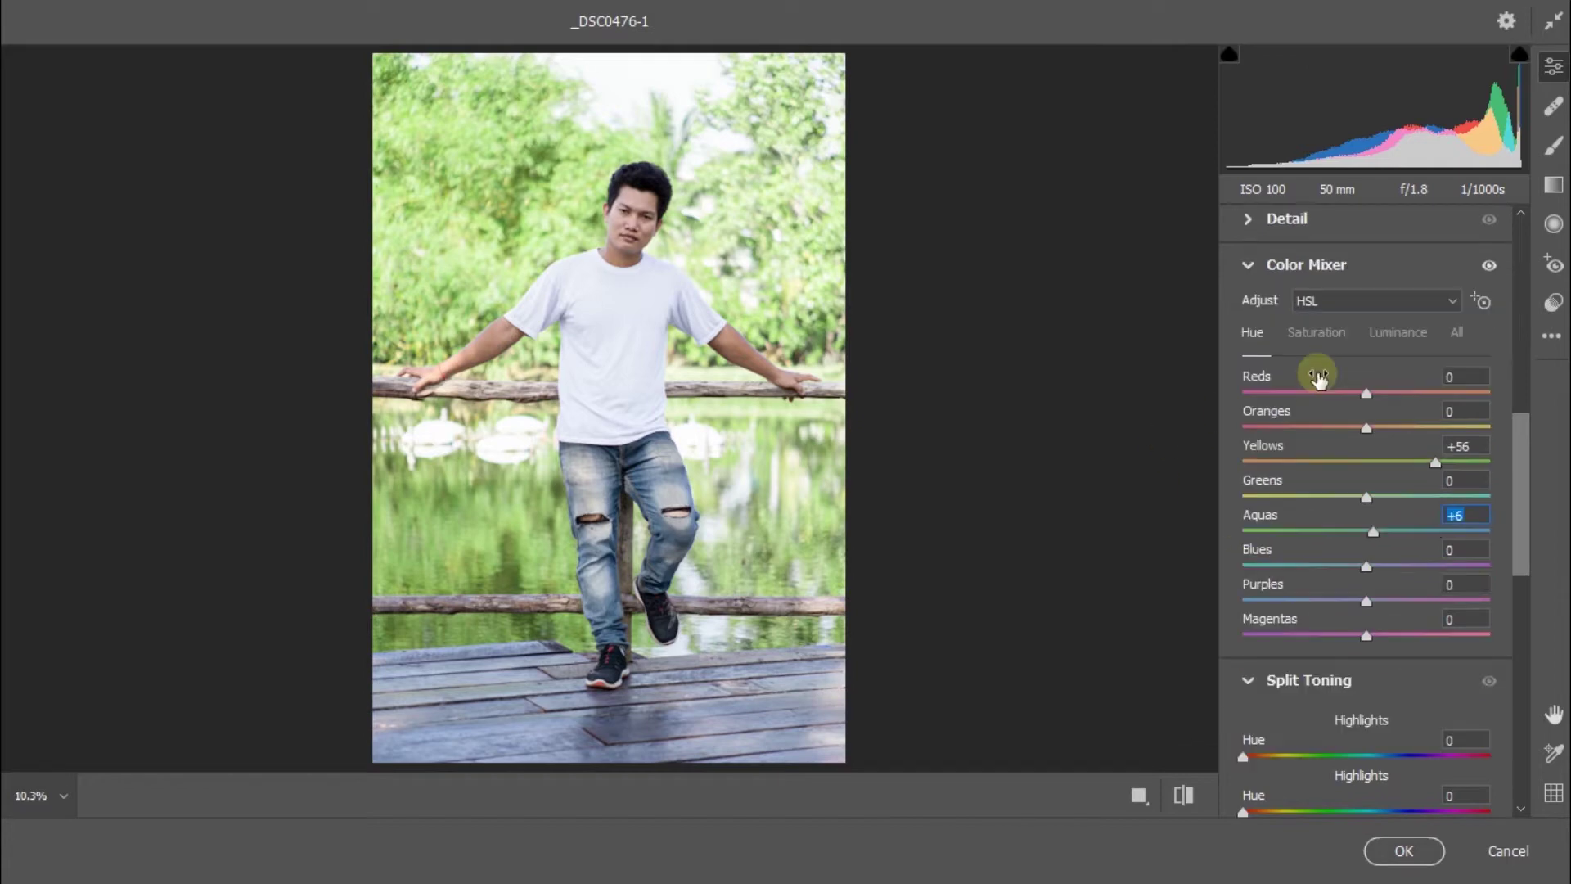
{"action": "scroll", "coordinate": [1325, 450], "scroll_direction": "down", "scroll_amount": 4}
{"action": "scroll", "coordinate": [1314, 624], "scroll_direction": "down", "scroll_amount": 1}
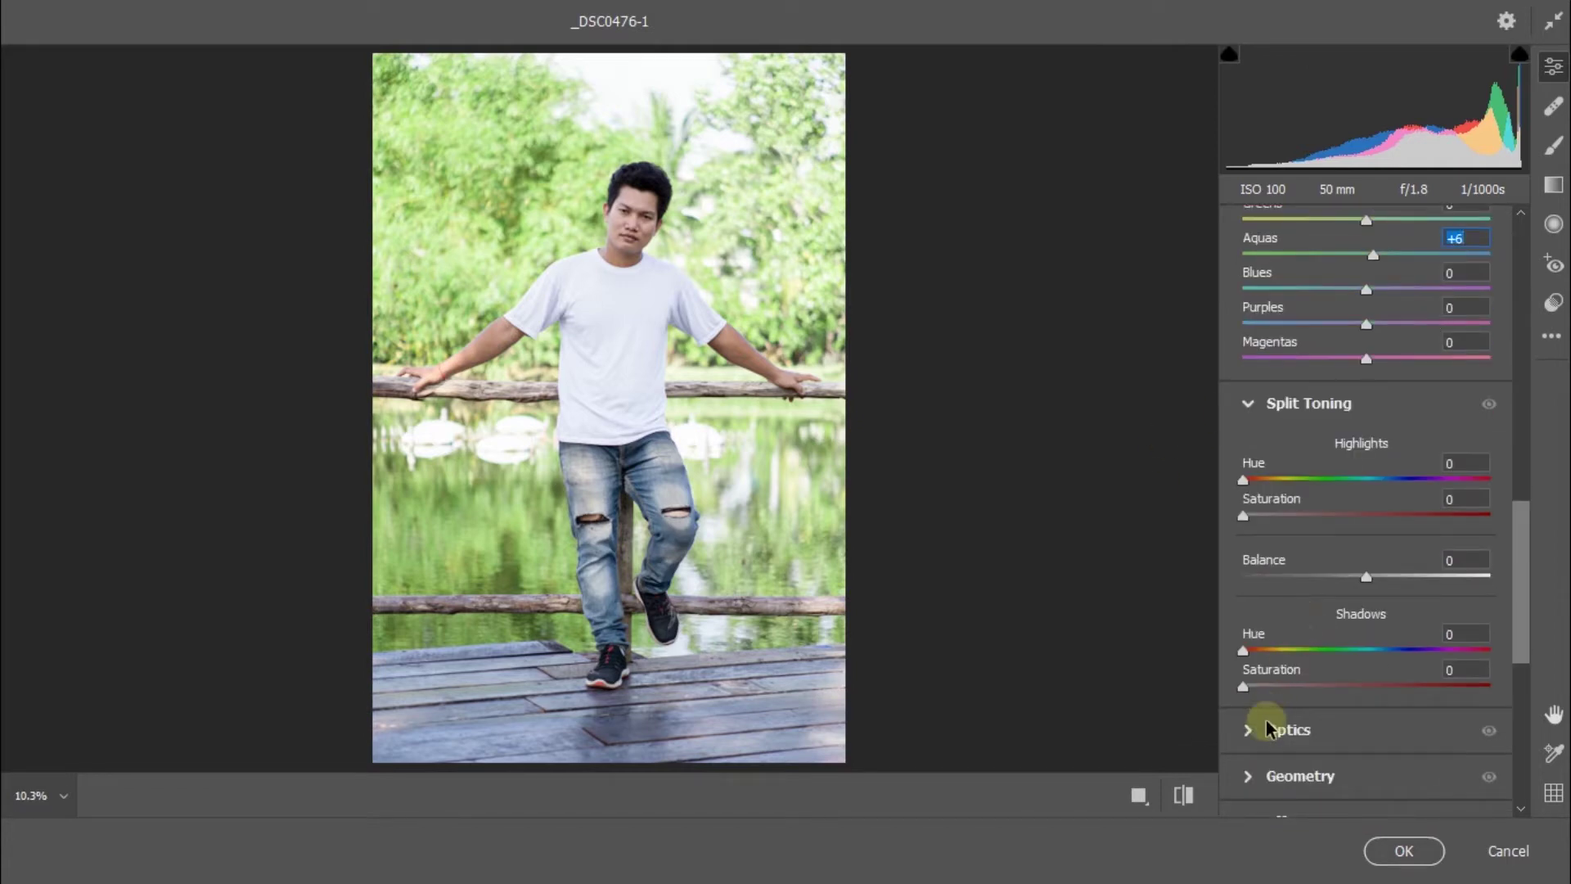
{"action": "left_click", "coordinate": [1402, 851]}
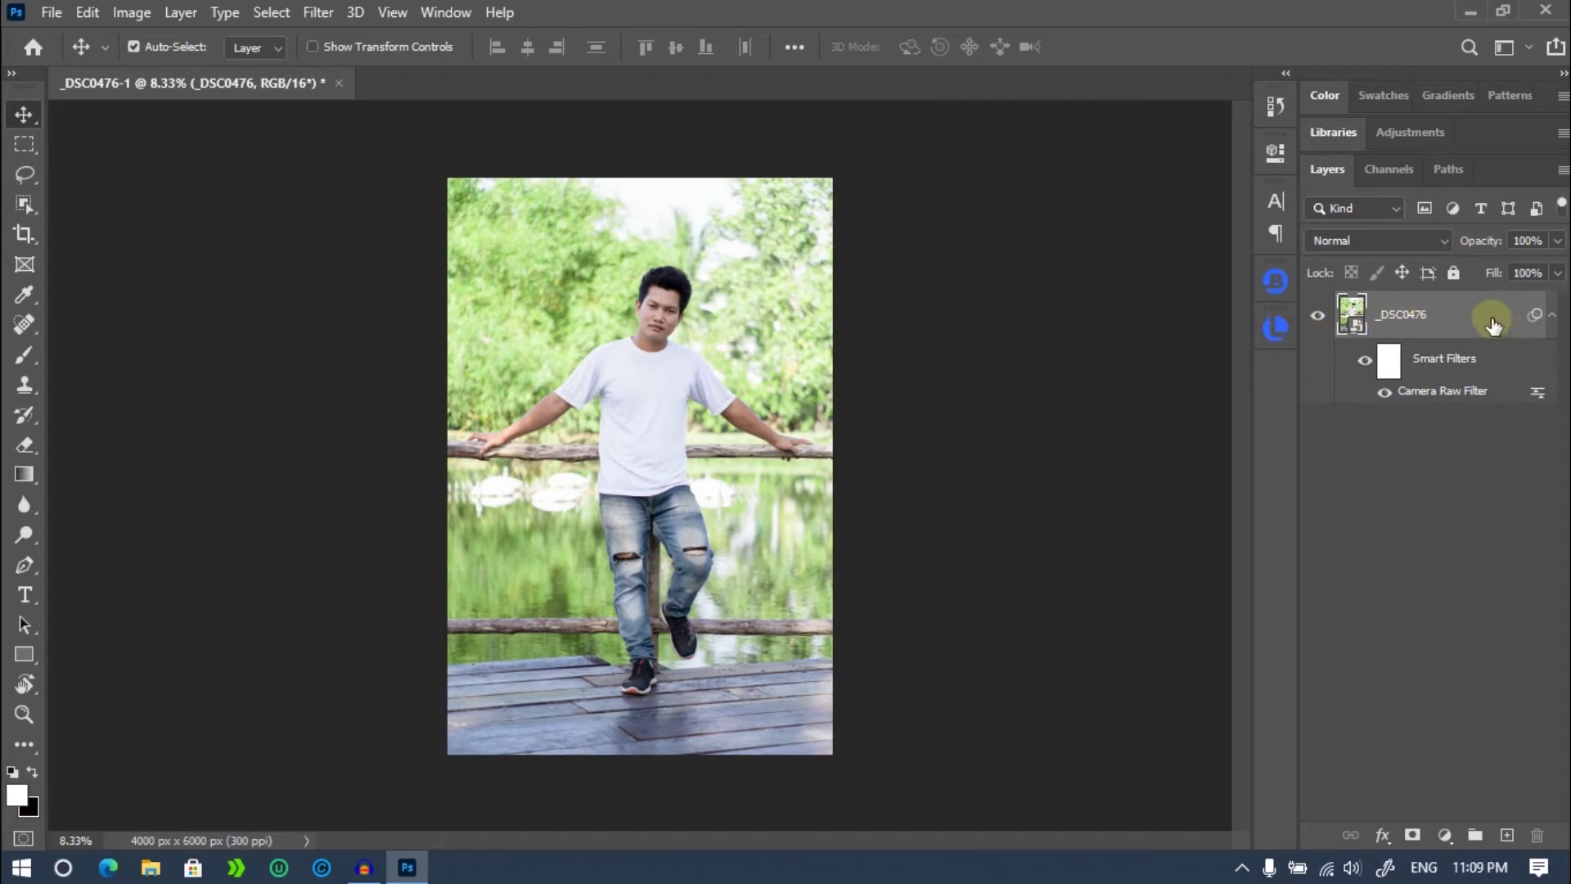
Rasterize the _DSC0476 layer, baking in its Camera Raw smart filter, and keep it selected.
{"action": "right_click", "coordinate": [1490, 323]}
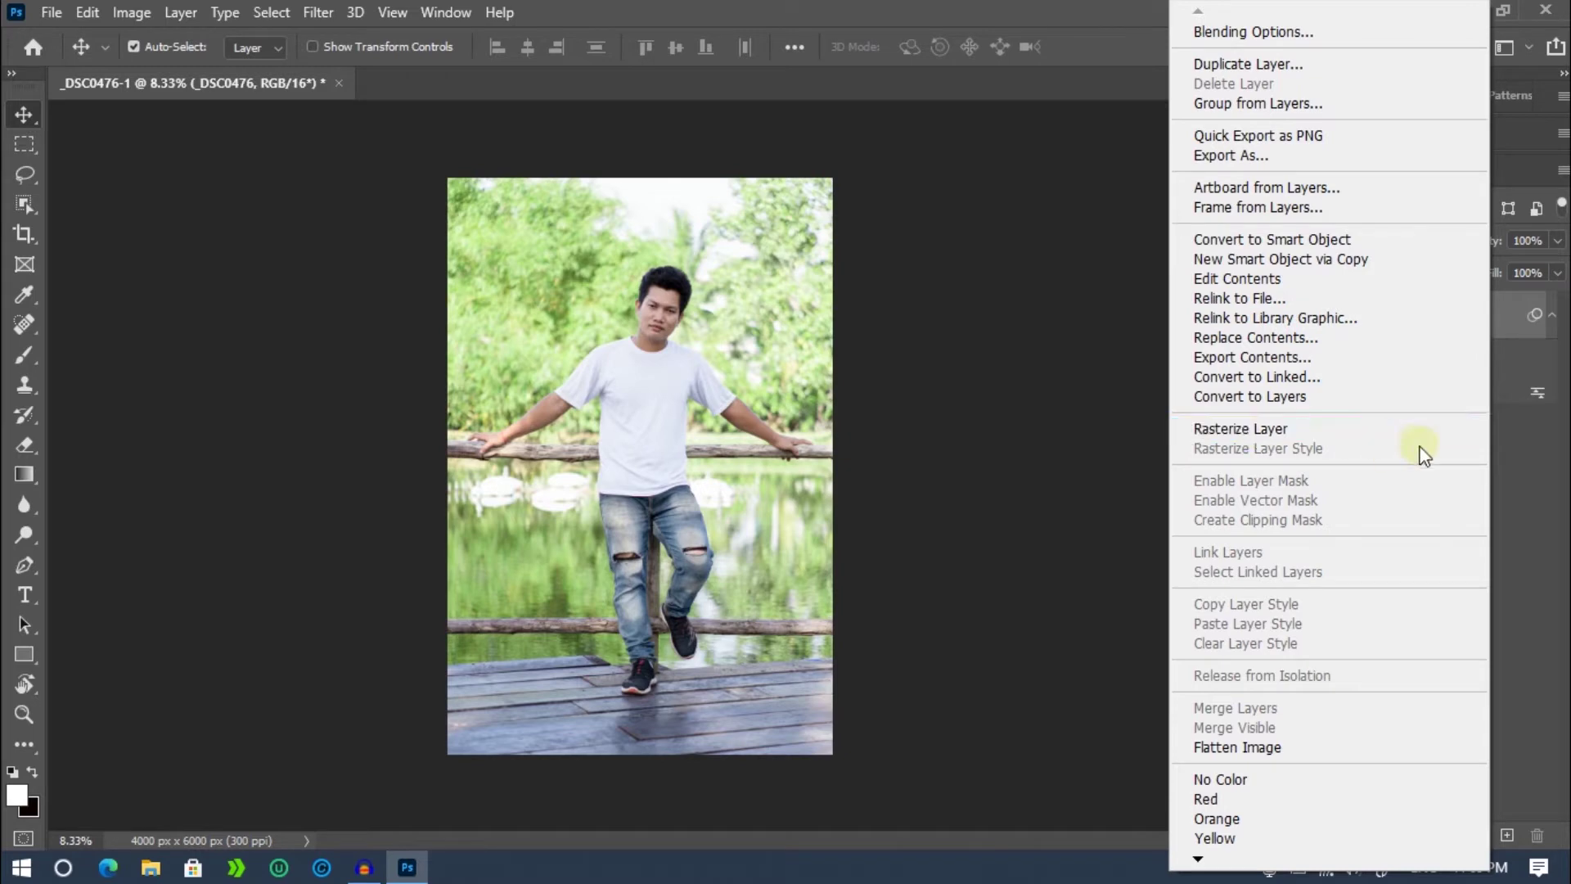
{"action": "left_click", "coordinate": [1538, 470]}
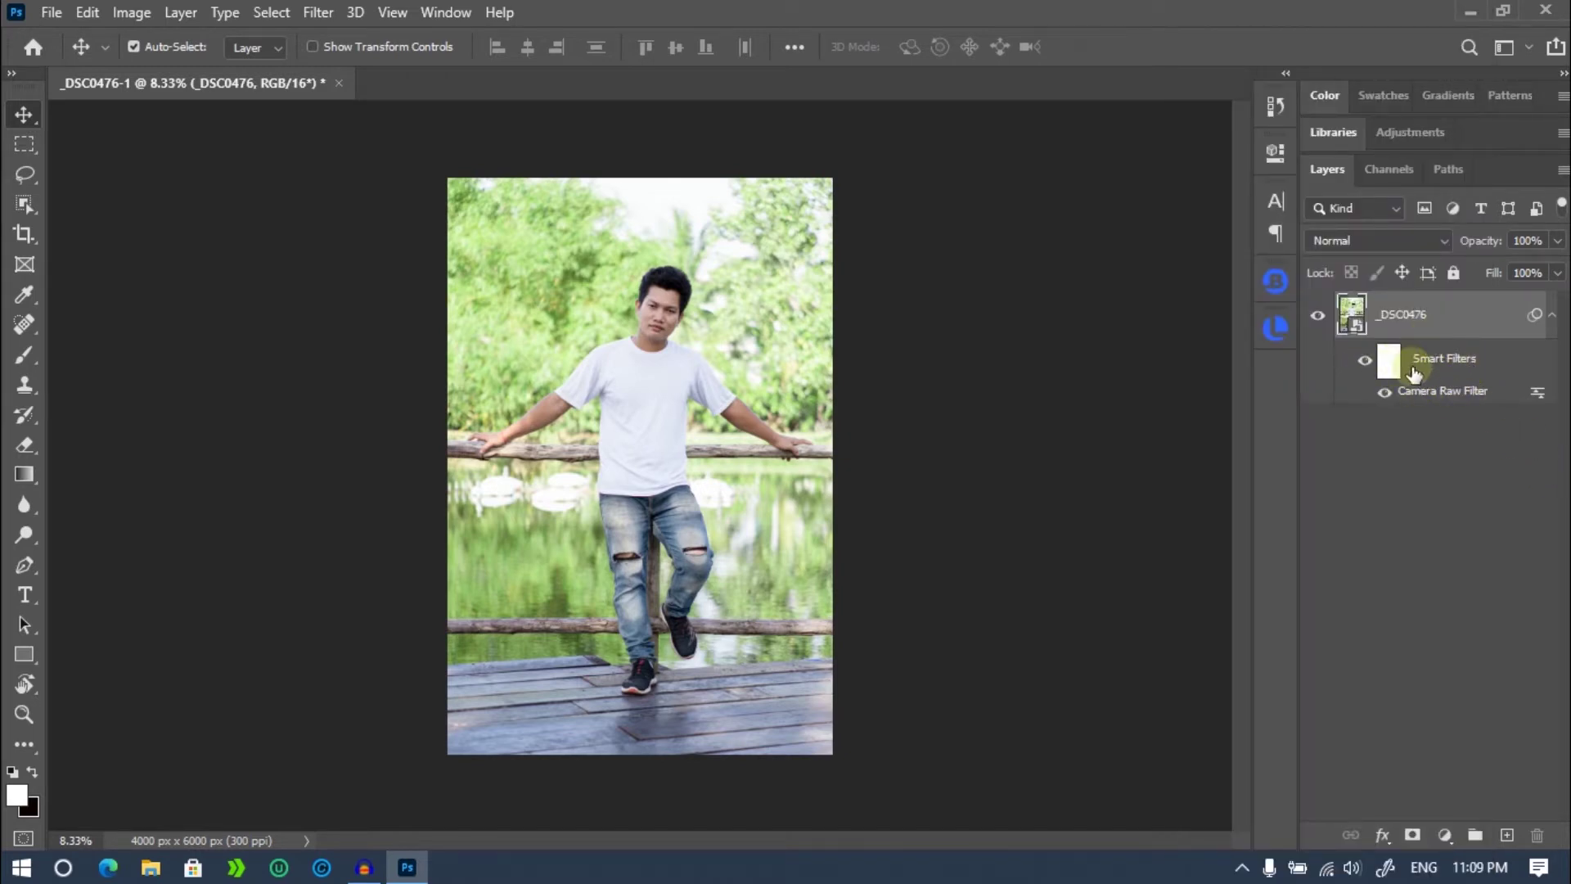
{"action": "right_click", "coordinate": [1426, 309]}
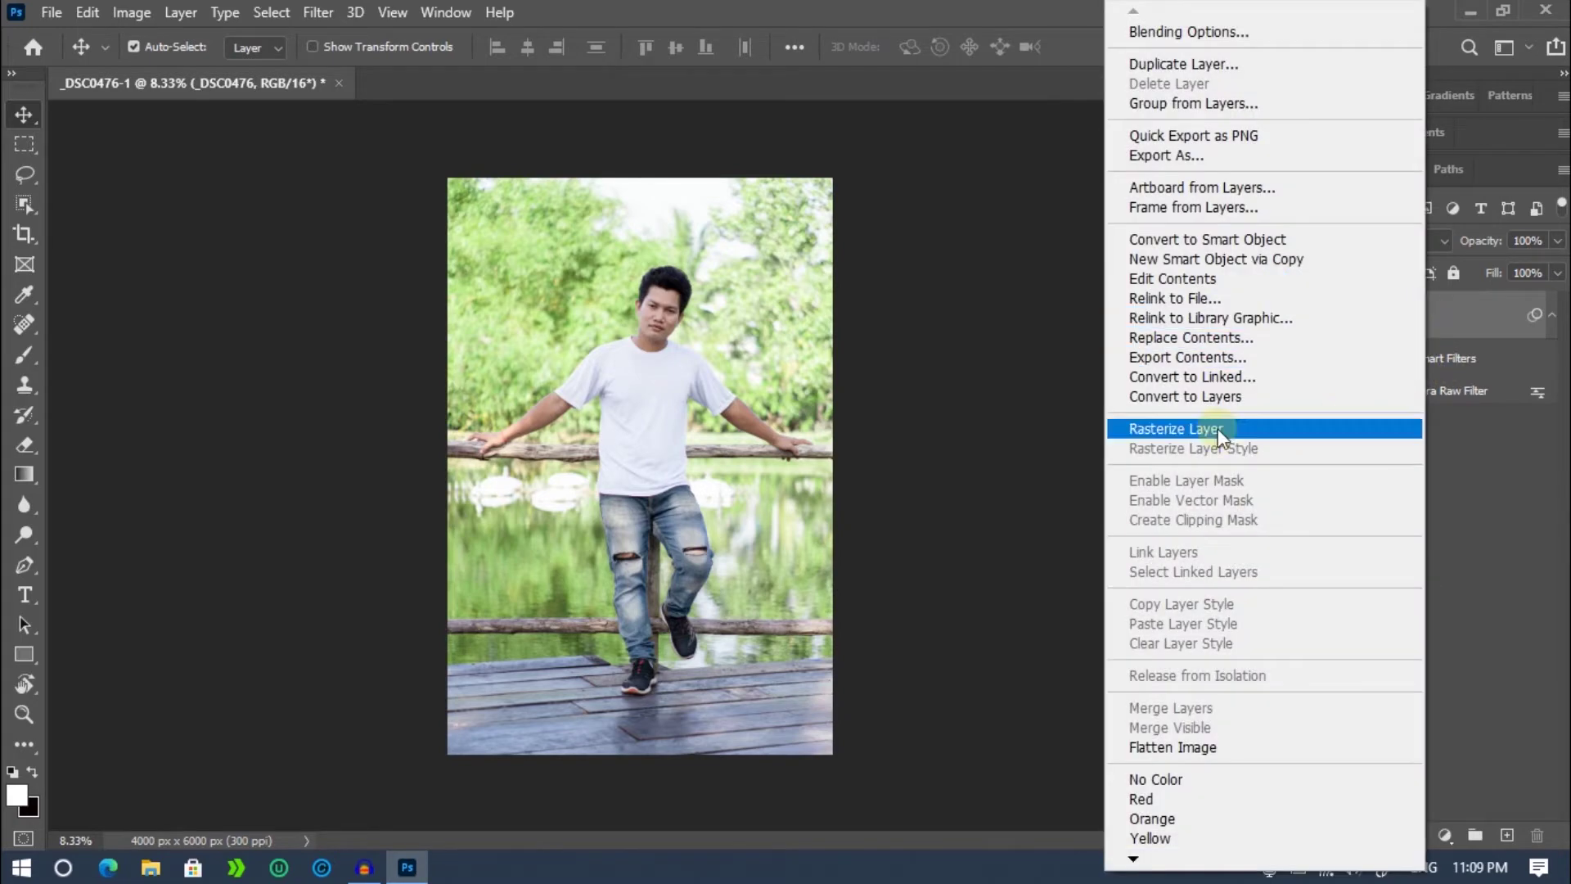
{"action": "left_click", "coordinate": [1180, 429]}
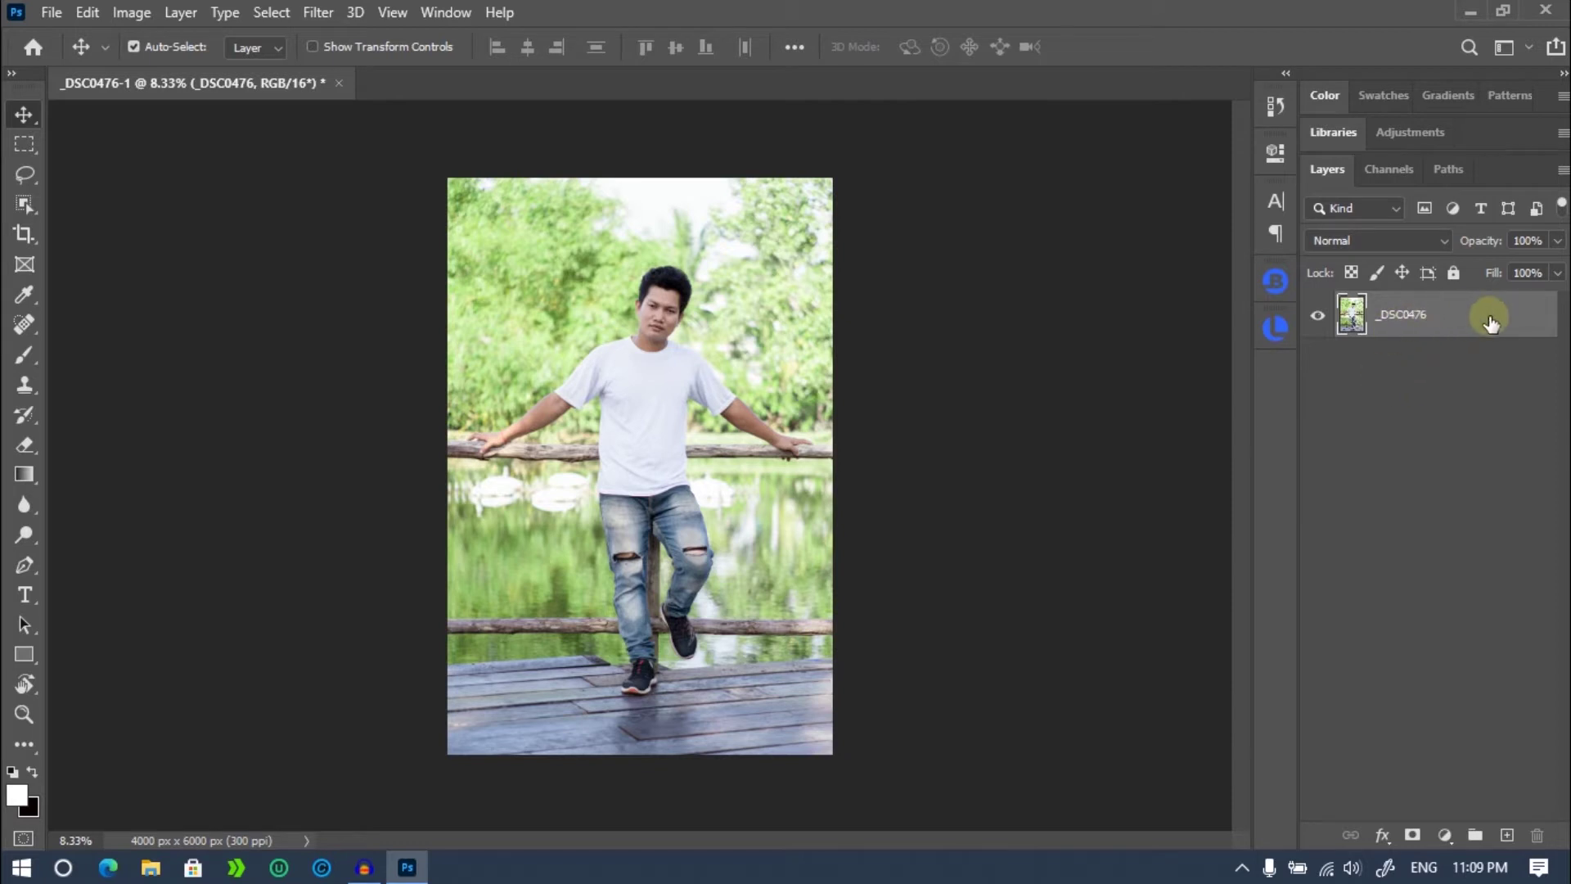
{"action": "left_click", "coordinate": [1350, 418]}
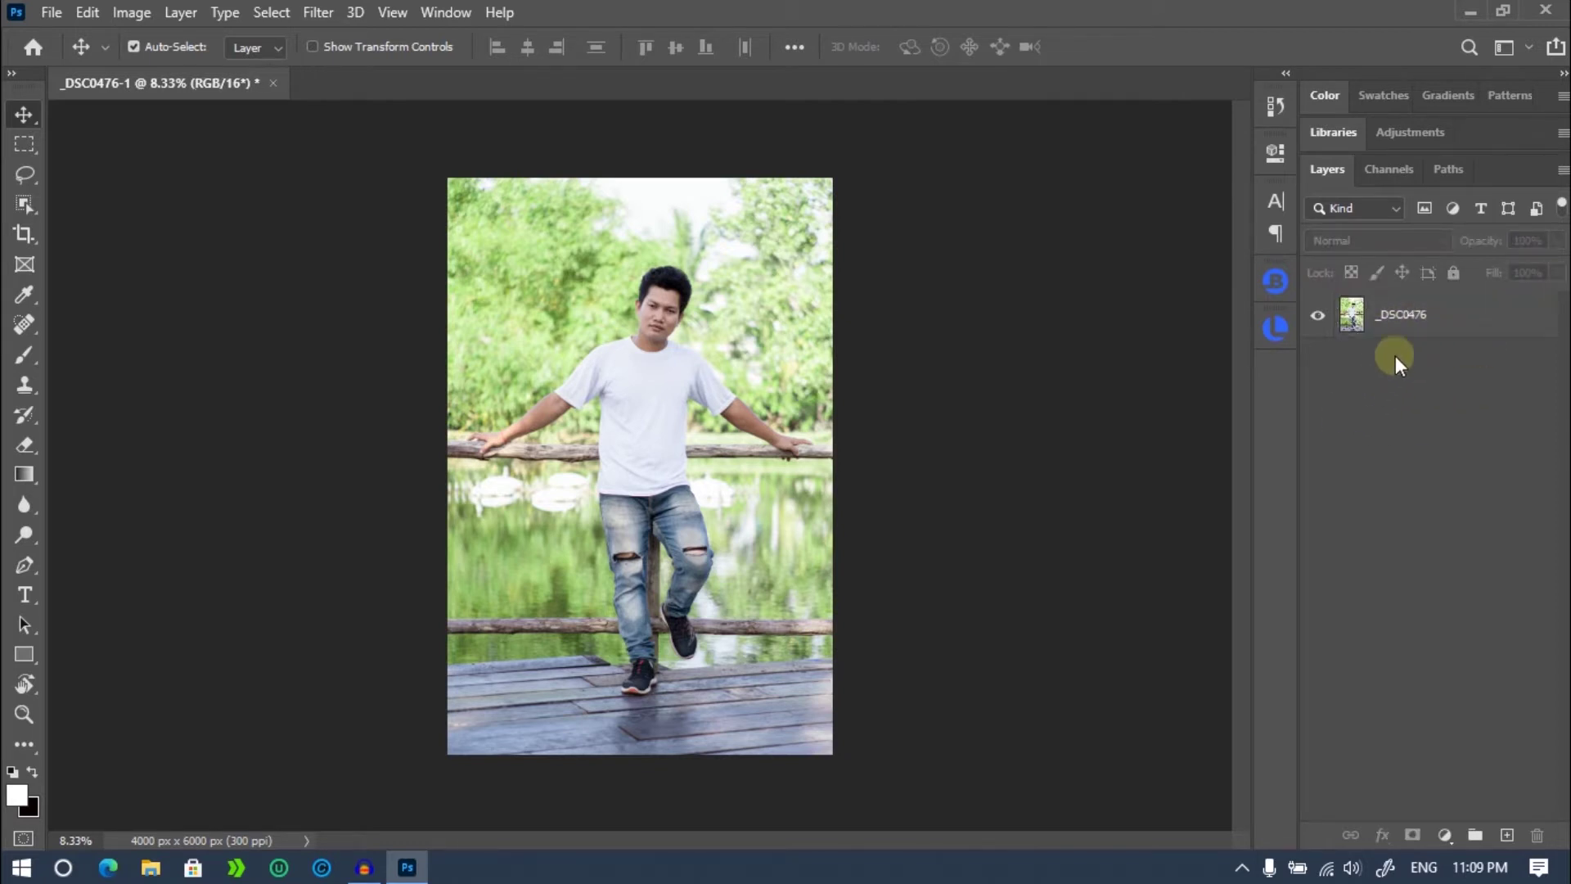
{"action": "left_click", "coordinate": [1487, 314]}
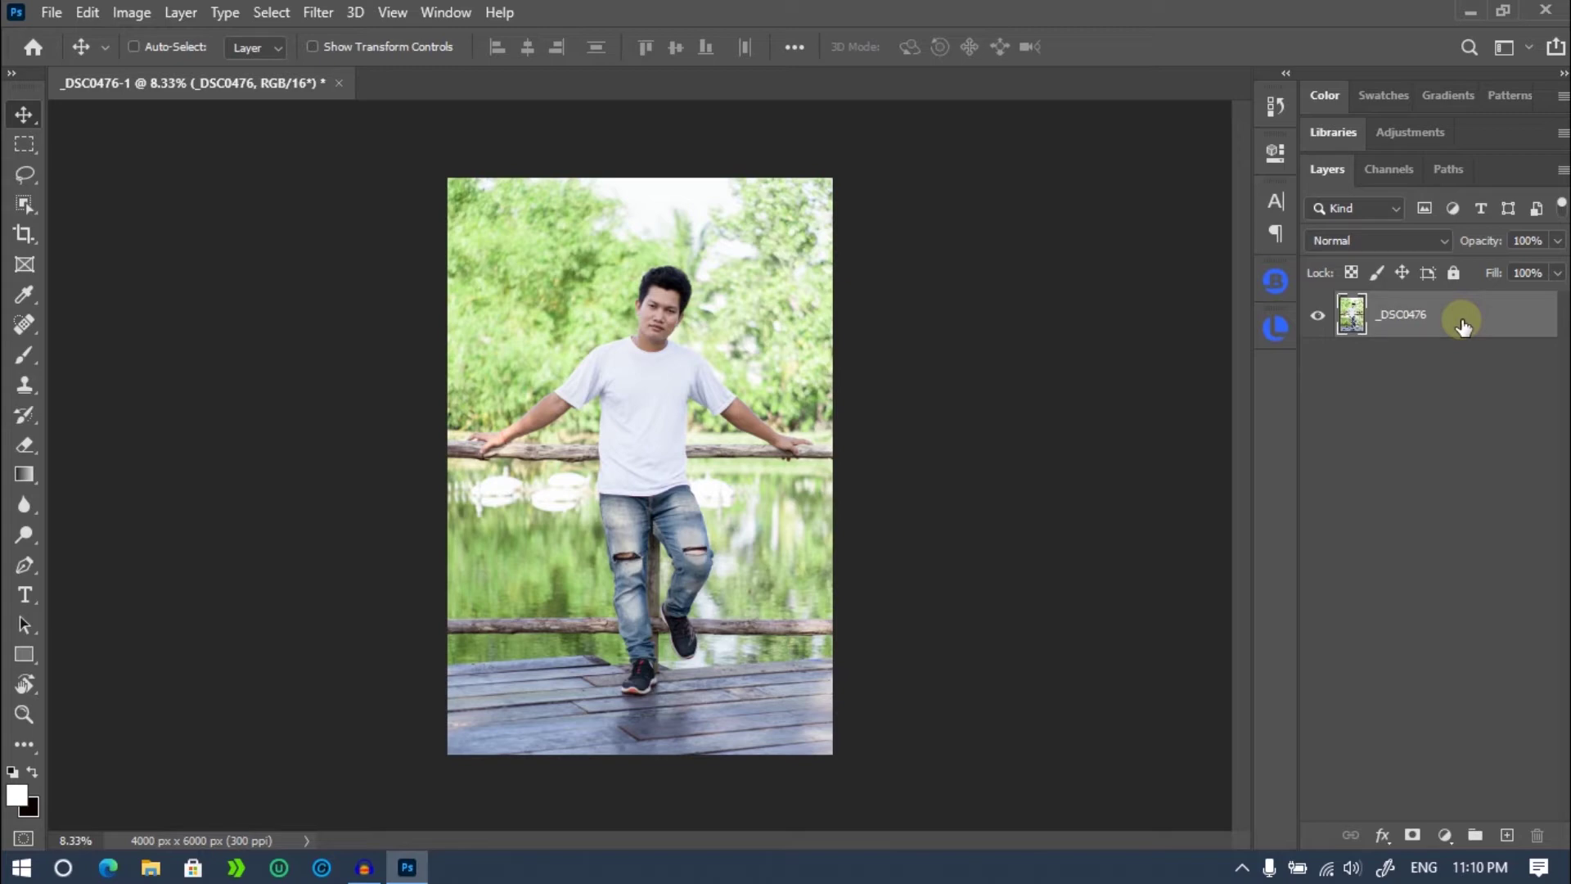
Duplicate the layer twice with Ctrl+J, hide _DSC0476 copy 2, and select _DSC0476 copy.
{"action": "key", "text": "ctrl+j"}
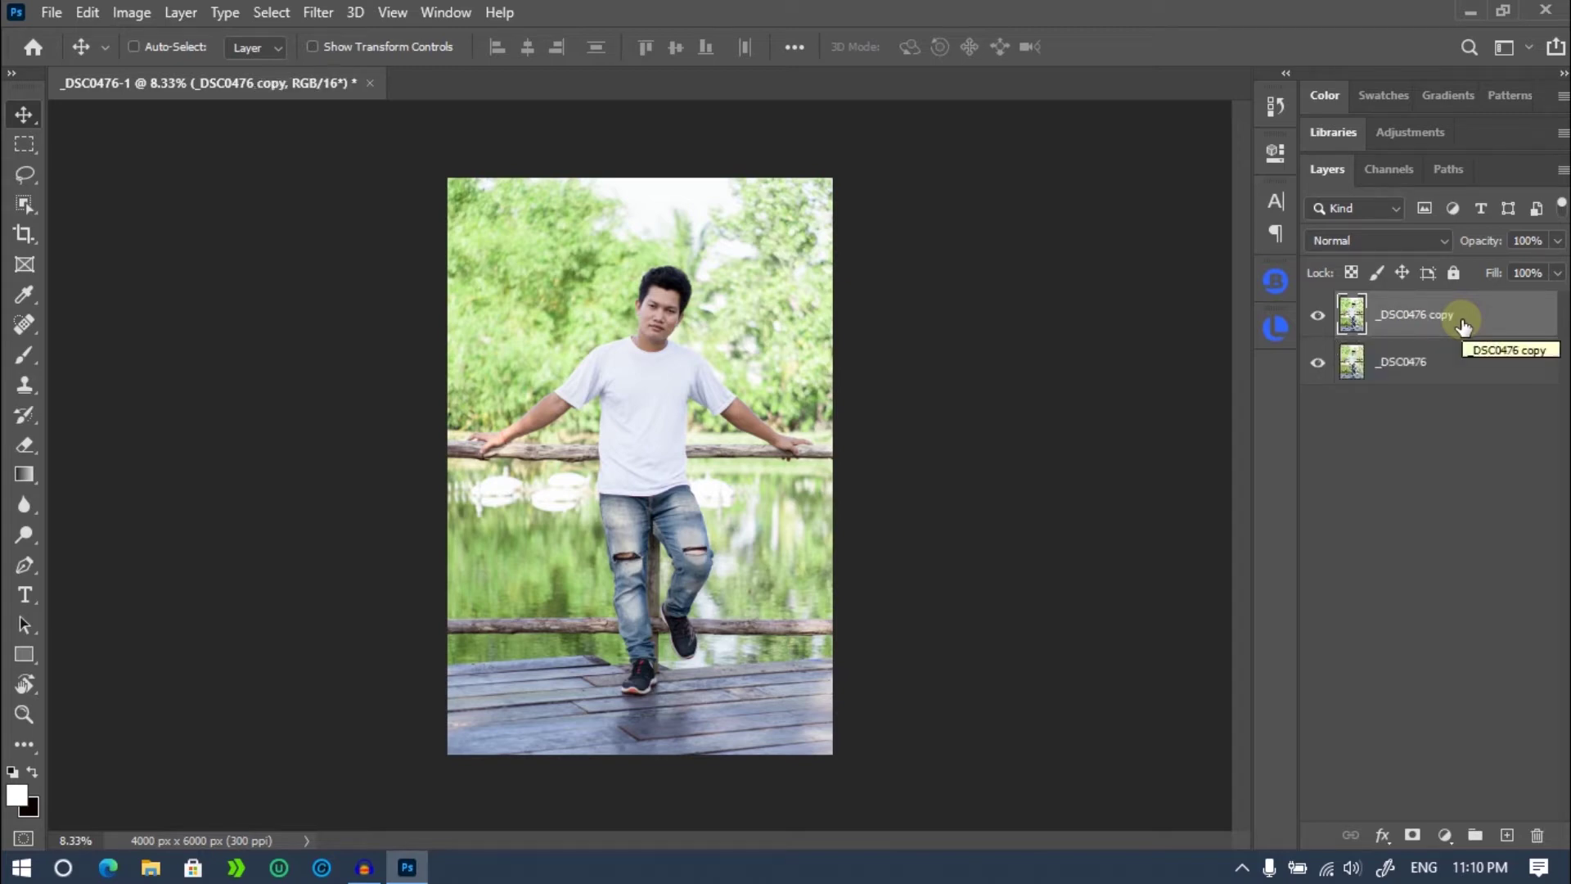
{"action": "key", "text": "ctrl+j"}
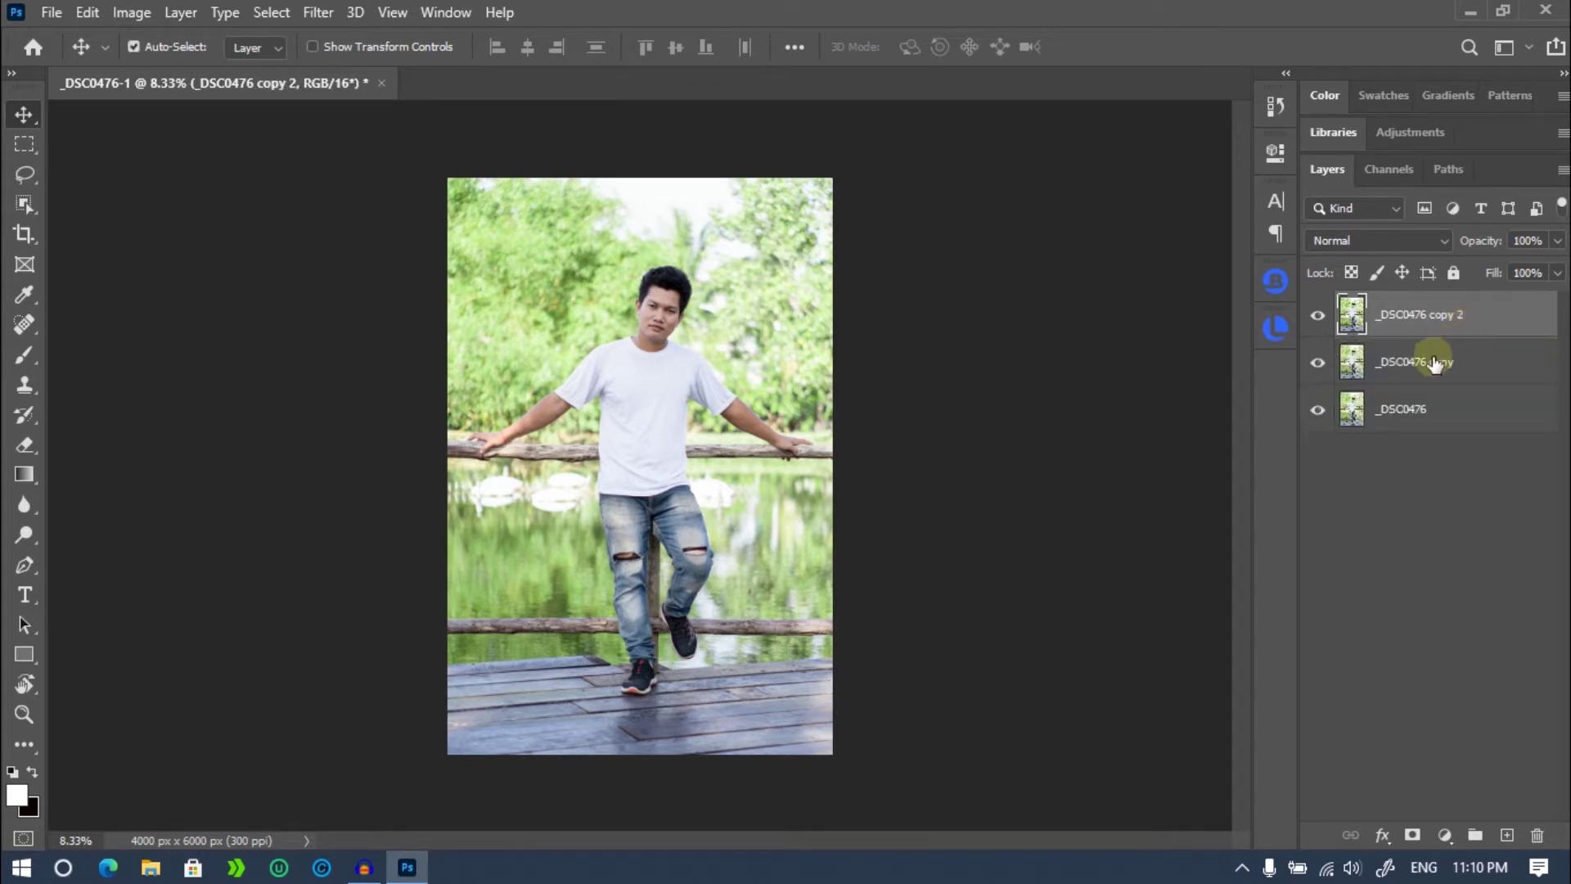
{"action": "left_click", "coordinate": [1423, 361]}
{"action": "left_click", "coordinate": [1440, 312]}
{"action": "left_click", "coordinate": [1428, 360]}
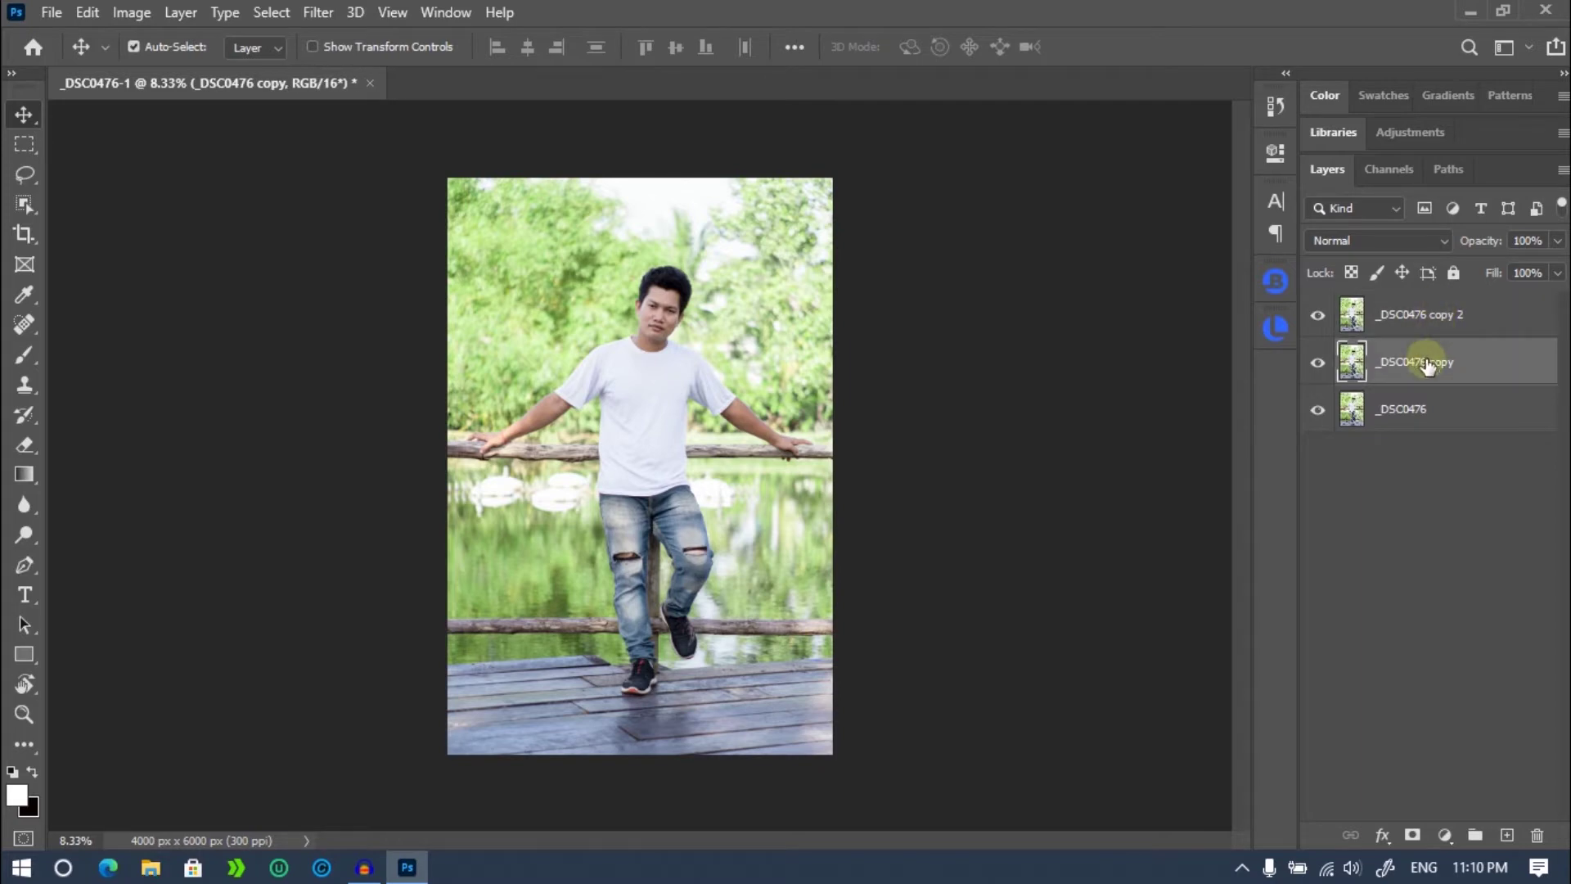
{"action": "left_click", "coordinate": [1317, 316]}
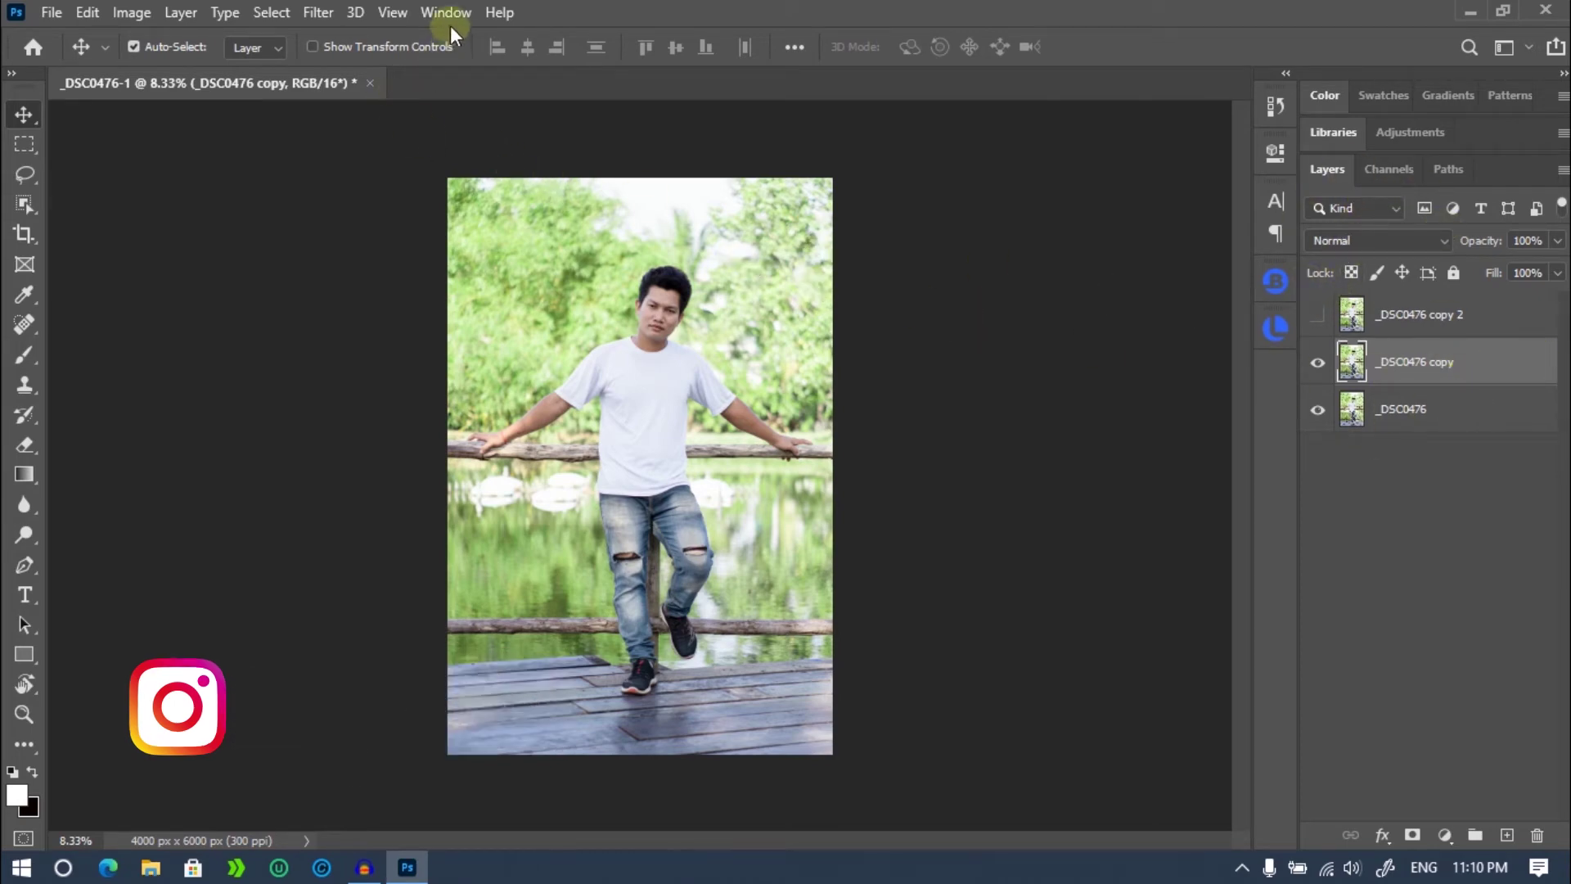
{"action": "left_click", "coordinate": [449, 20]}
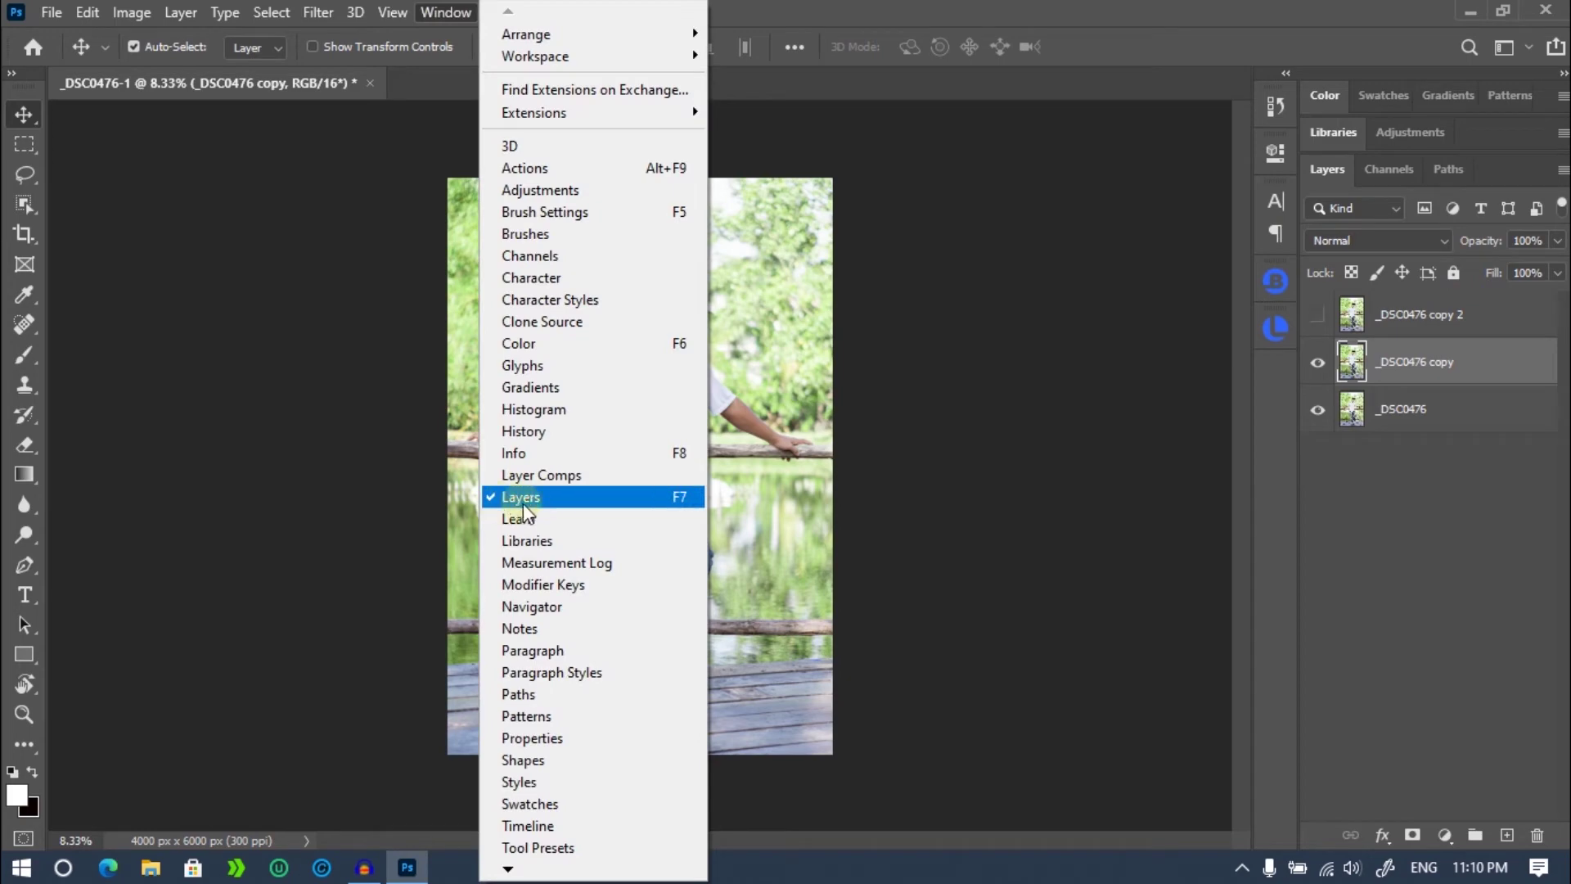
{"action": "left_click", "coordinate": [1031, 337]}
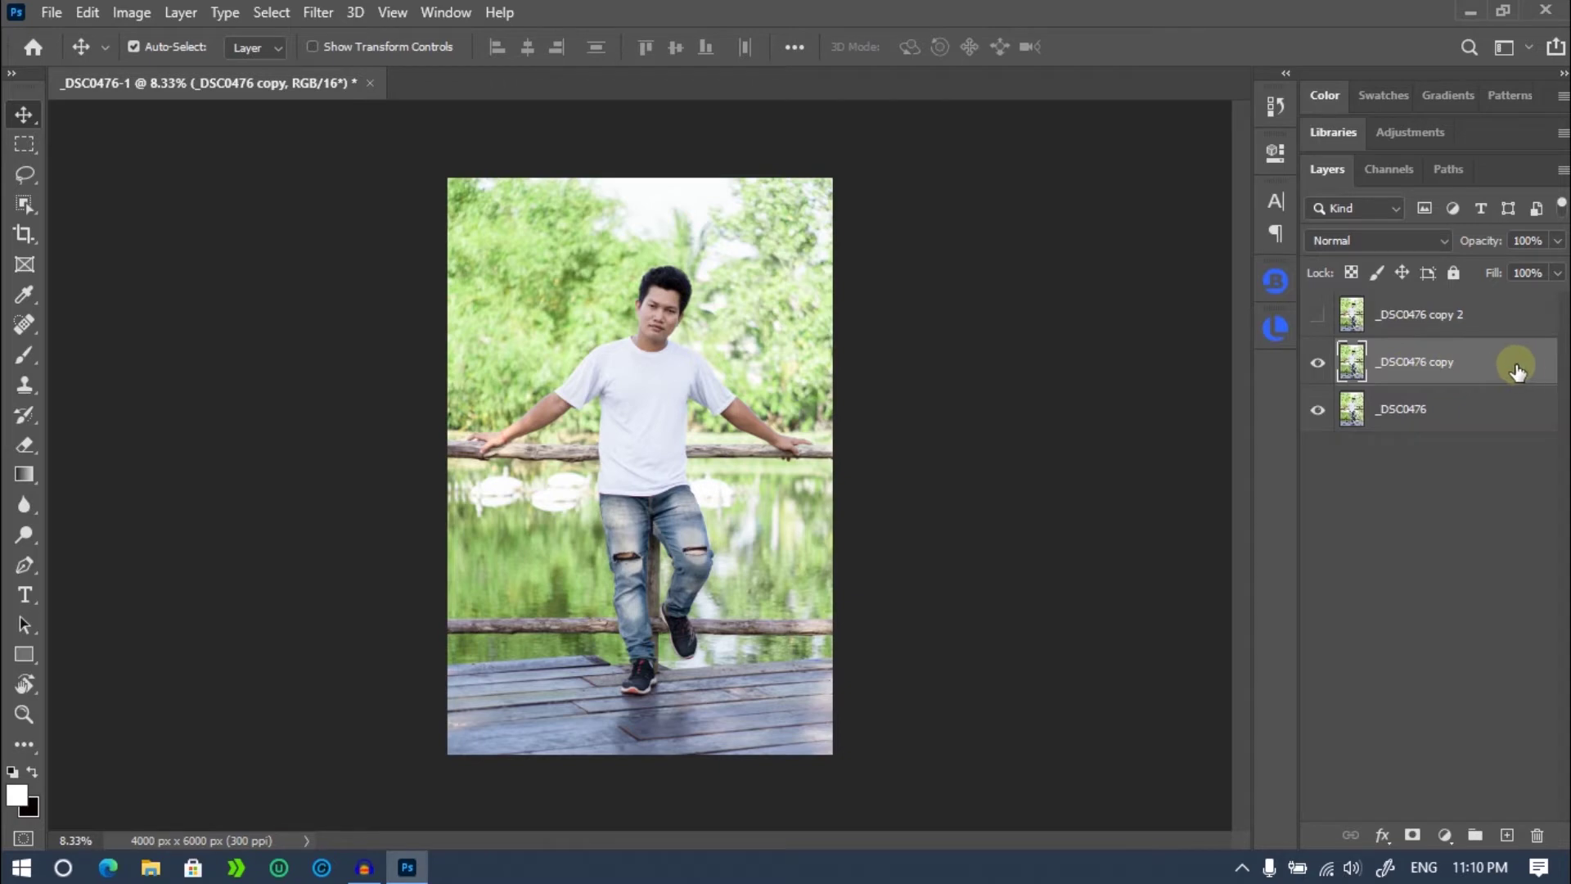
Apply a Gaussian Blur of about 6.2 pixels radius to the _DSC0476 copy layer.
{"action": "left_click", "coordinate": [318, 21]}
{"action": "mouse_move", "coordinate": [337, 273]}
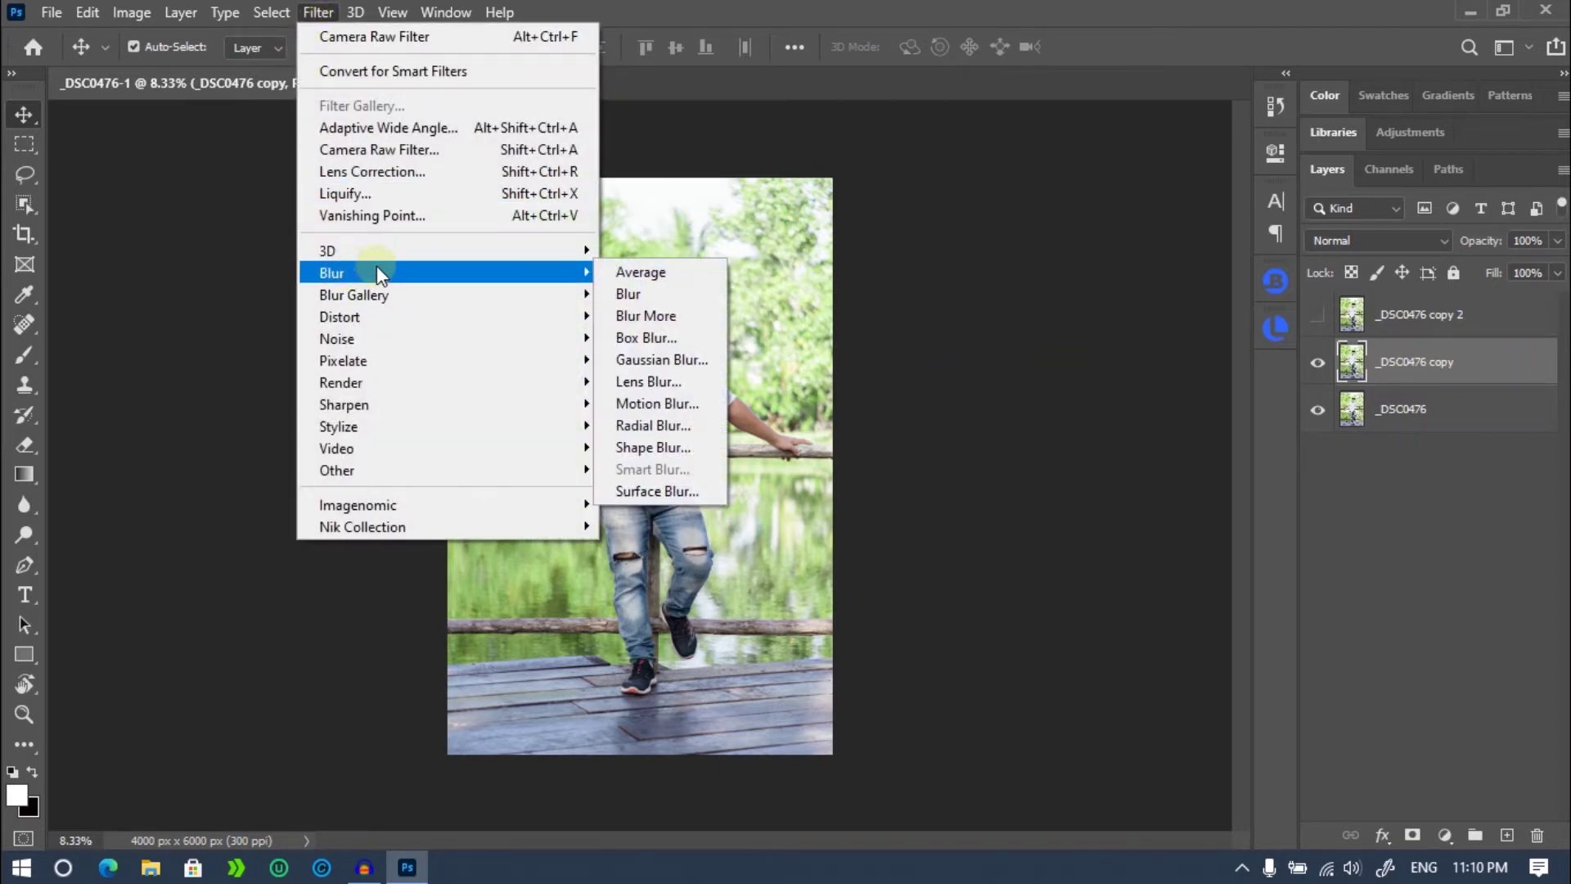
{"action": "left_click", "coordinate": [695, 360]}
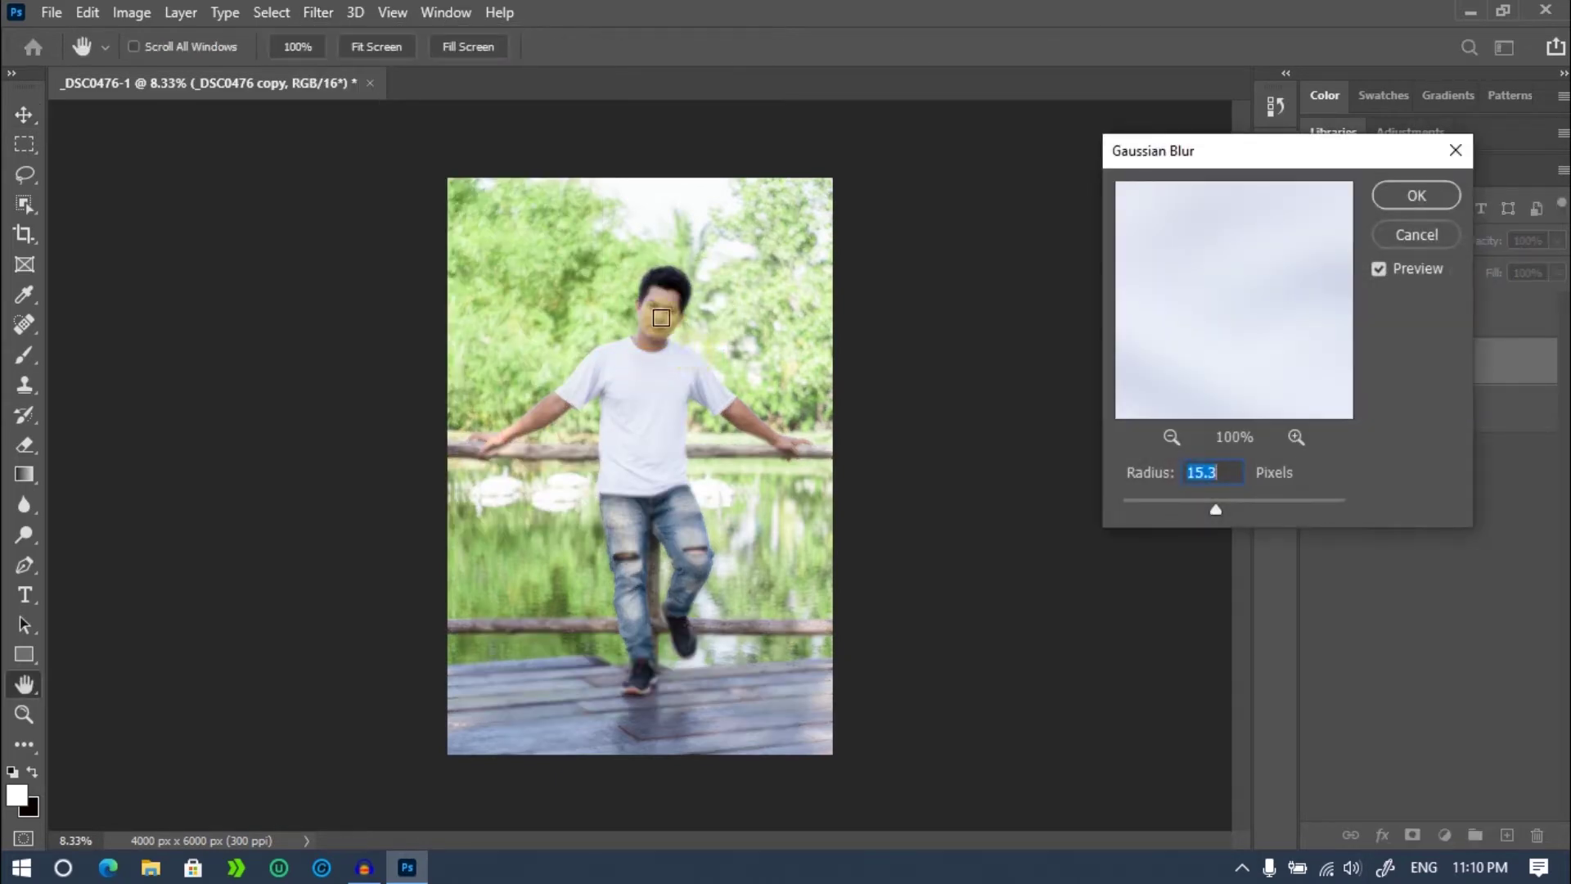
{"action": "left_click", "coordinate": [657, 314]}
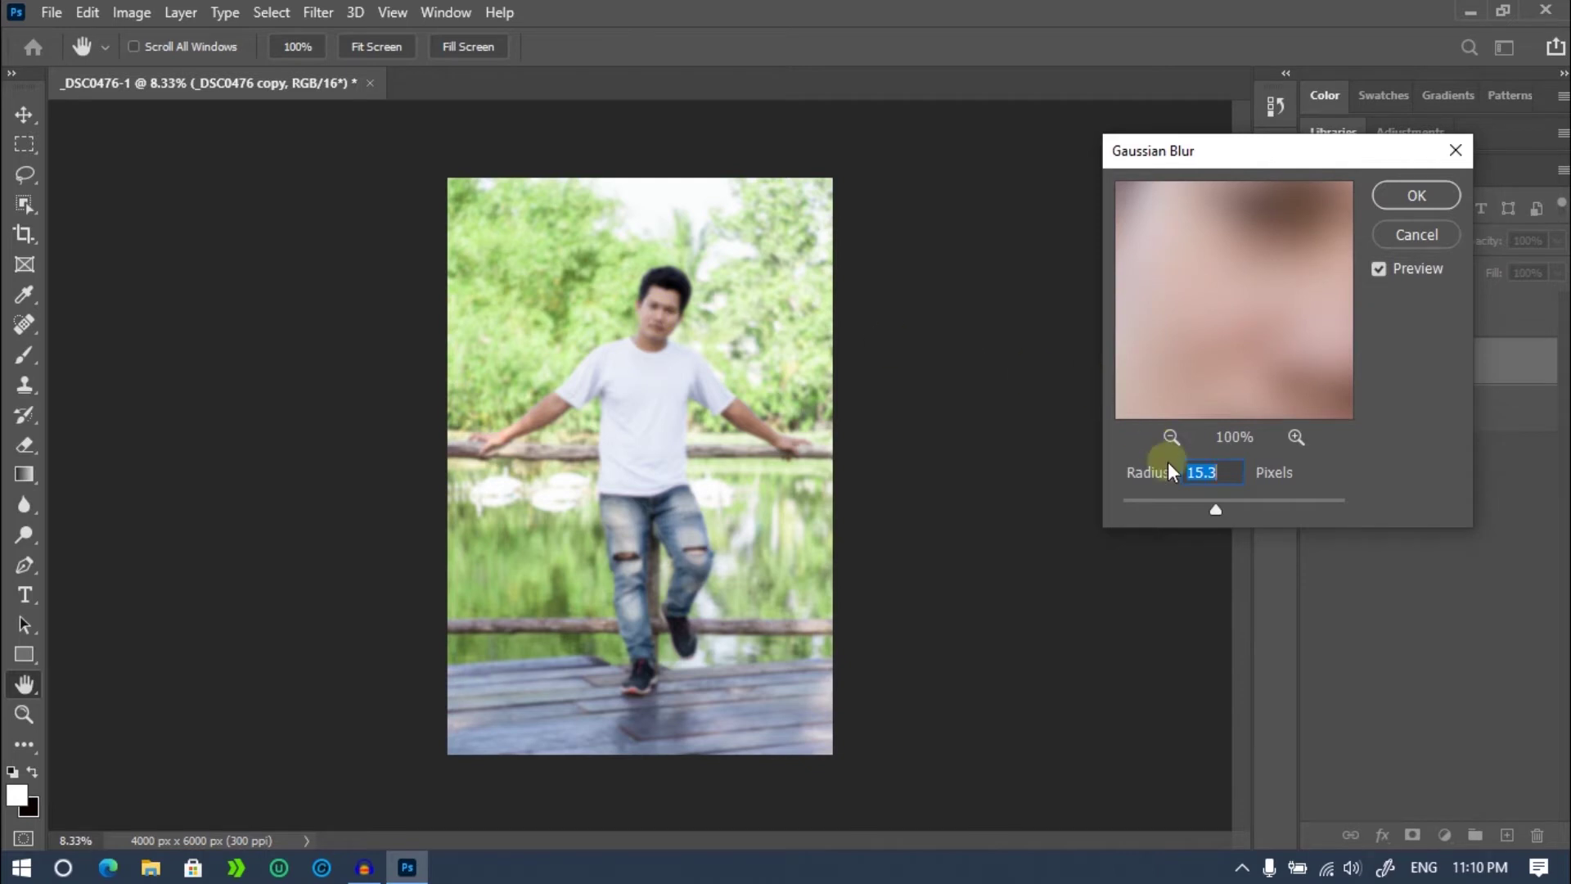
{"action": "mouse_move", "coordinate": [1206, 509]}
{"action": "left_mouse_down"}
{"action": "mouse_move", "coordinate": [1139, 517]}
{"action": "mouse_move", "coordinate": [1160, 516]}
{"action": "left_mouse_up"}
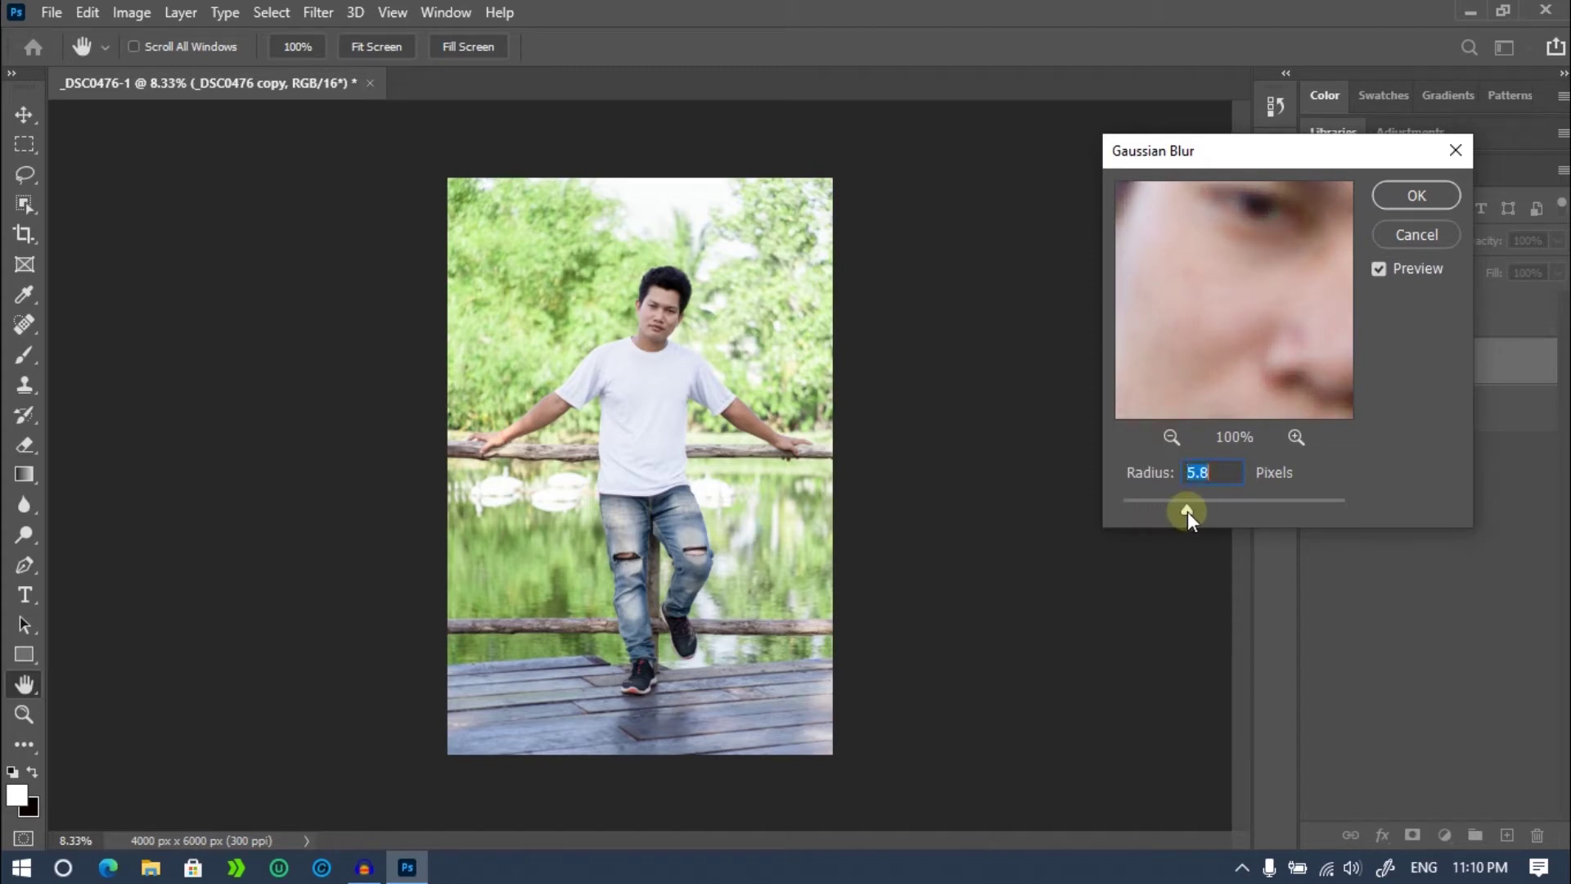
{"action": "left_click", "coordinate": [1430, 202]}
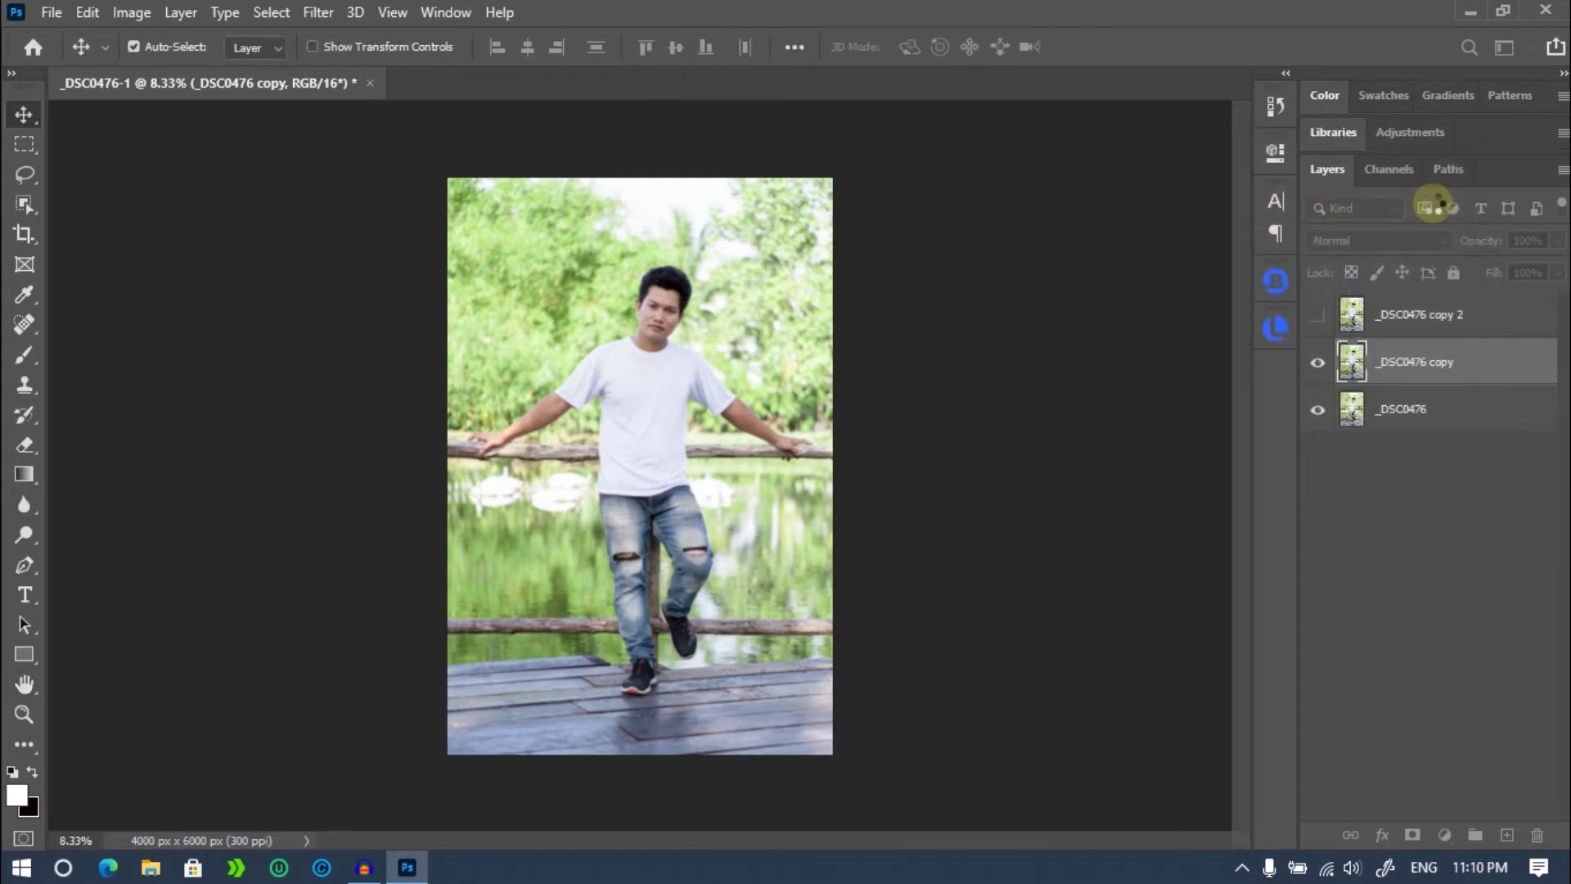
Reactivate the _DSC0476 copy 2 layer and make it visible again.
{"action": "left_click", "coordinate": [1493, 316]}
{"action": "left_click", "coordinate": [1319, 319]}
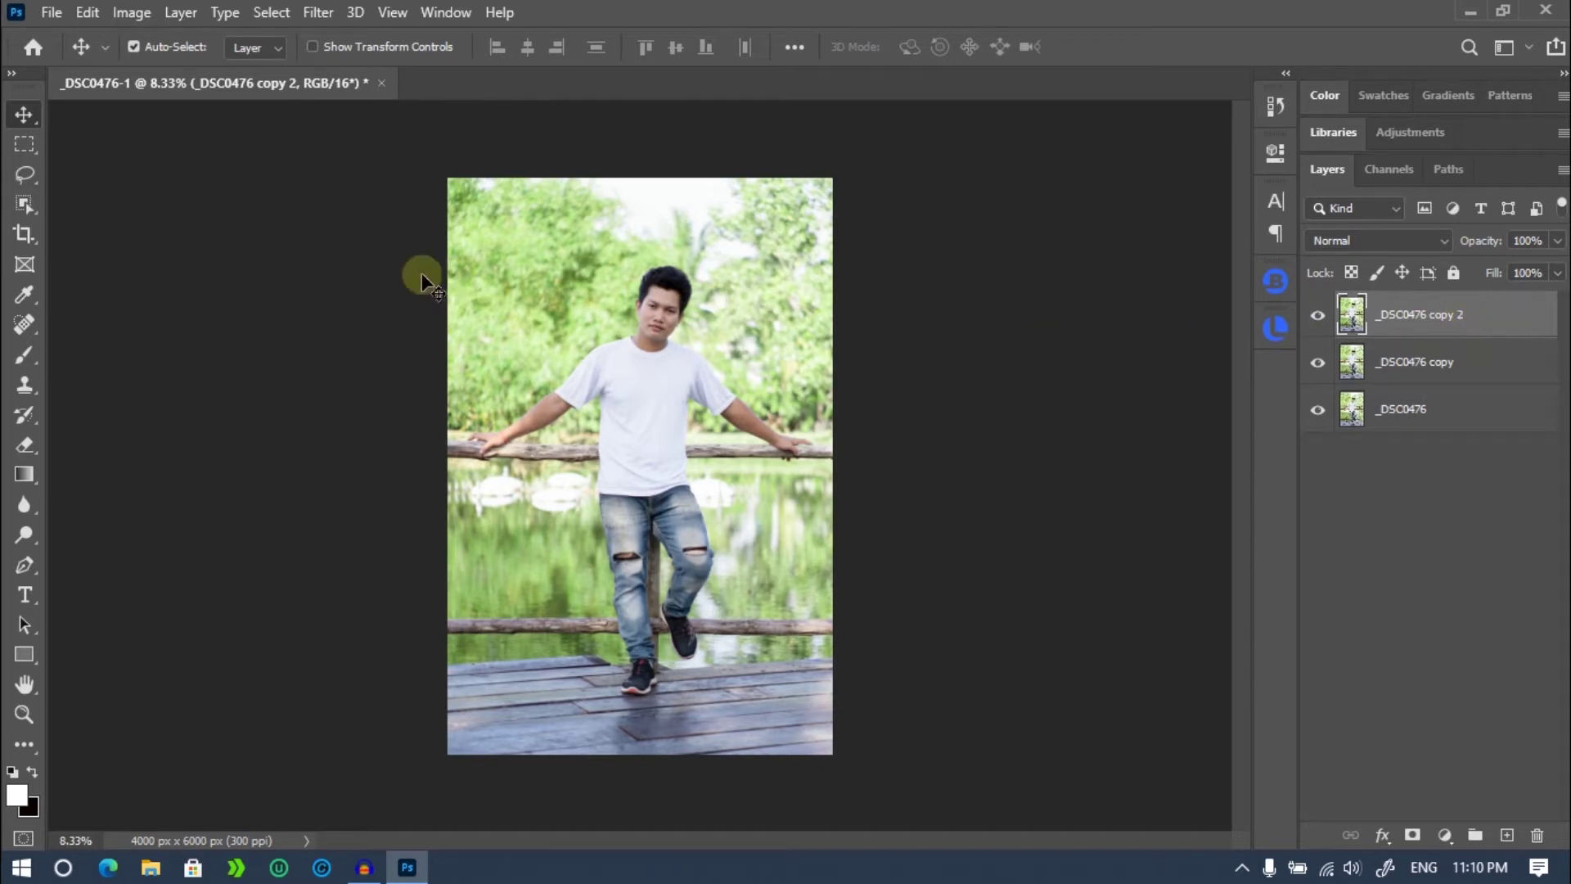
{"action": "left_click", "coordinate": [125, 49]}
{"action": "left_click", "coordinate": [134, 15]}
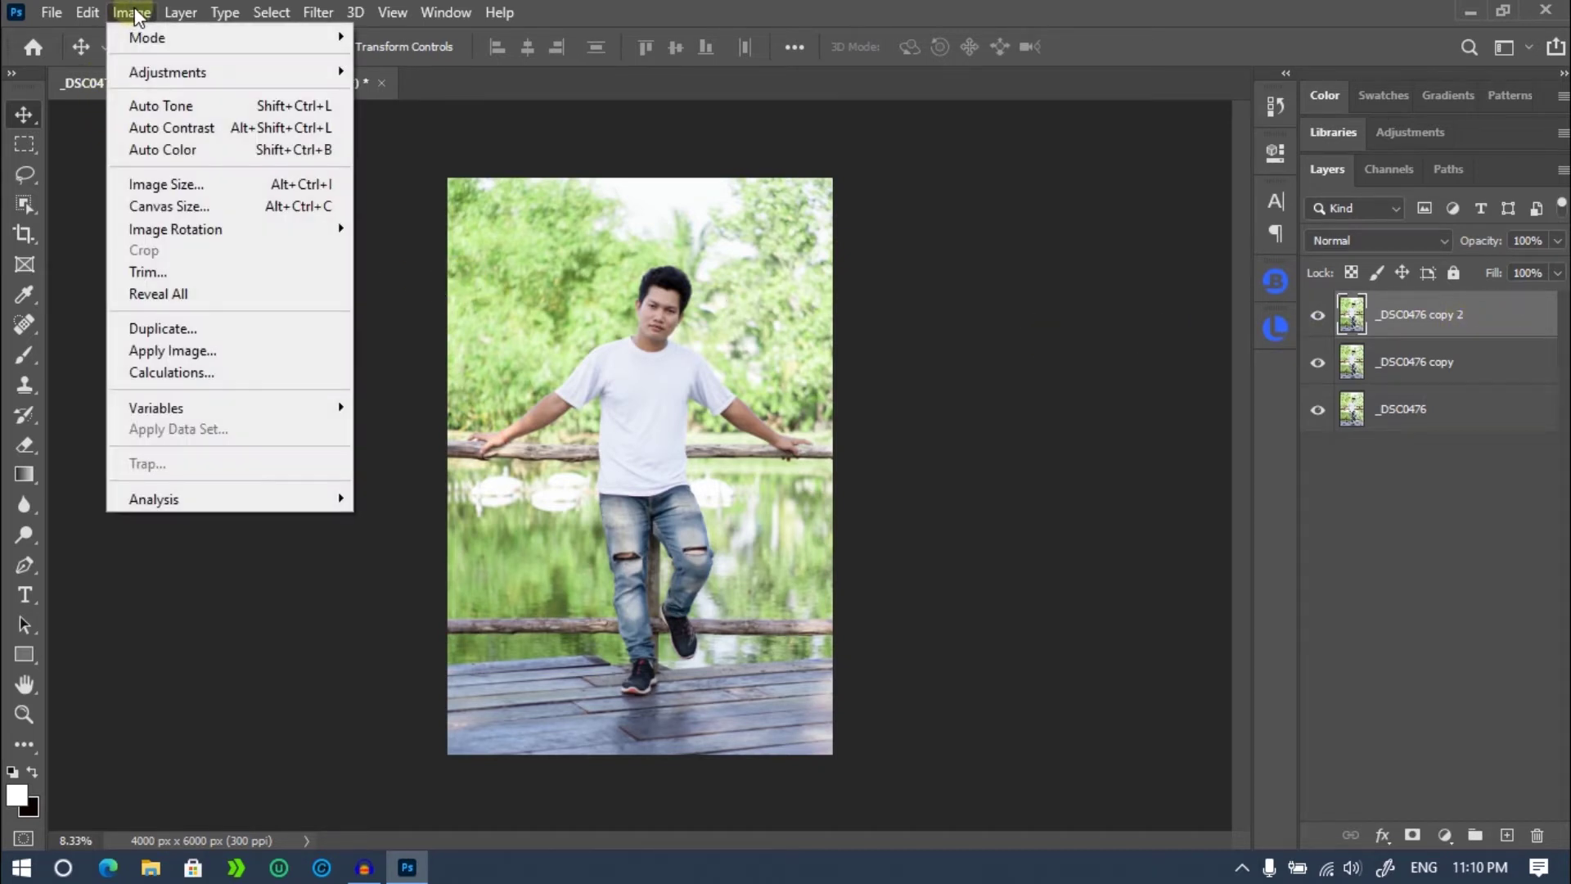
In Apply Image, choose _DSC0476 copy as the source layer and try Subtract blending.
{"action": "left_click", "coordinate": [218, 350]}
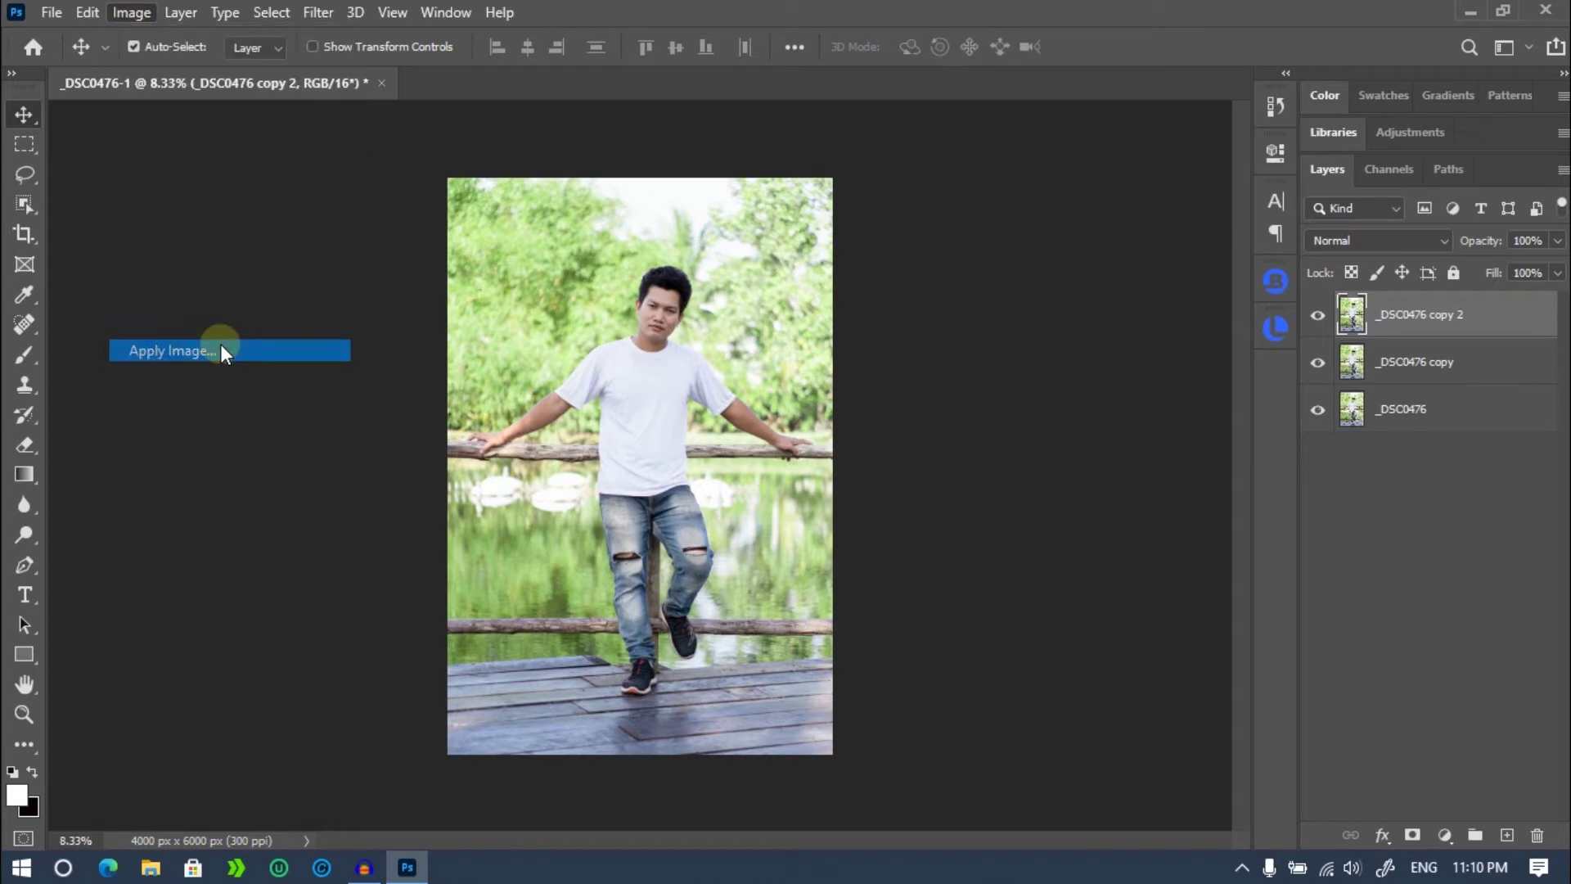
{"action": "left_click_drag", "start_coordinate": [1240, 100], "coordinate": [1141, 46]}
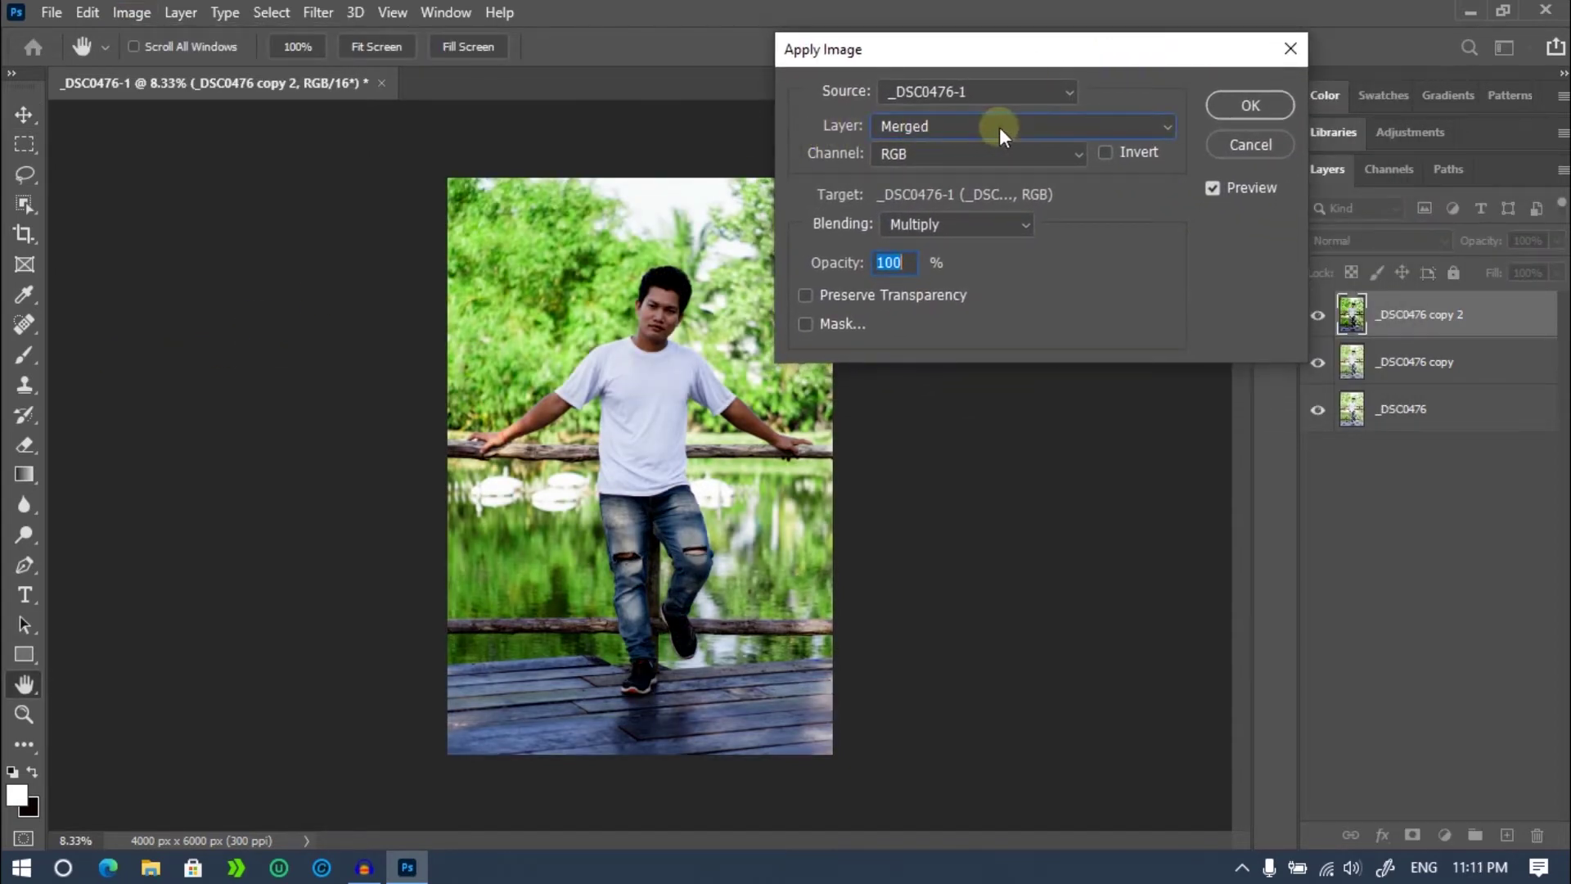
{"action": "left_click", "coordinate": [999, 126]}
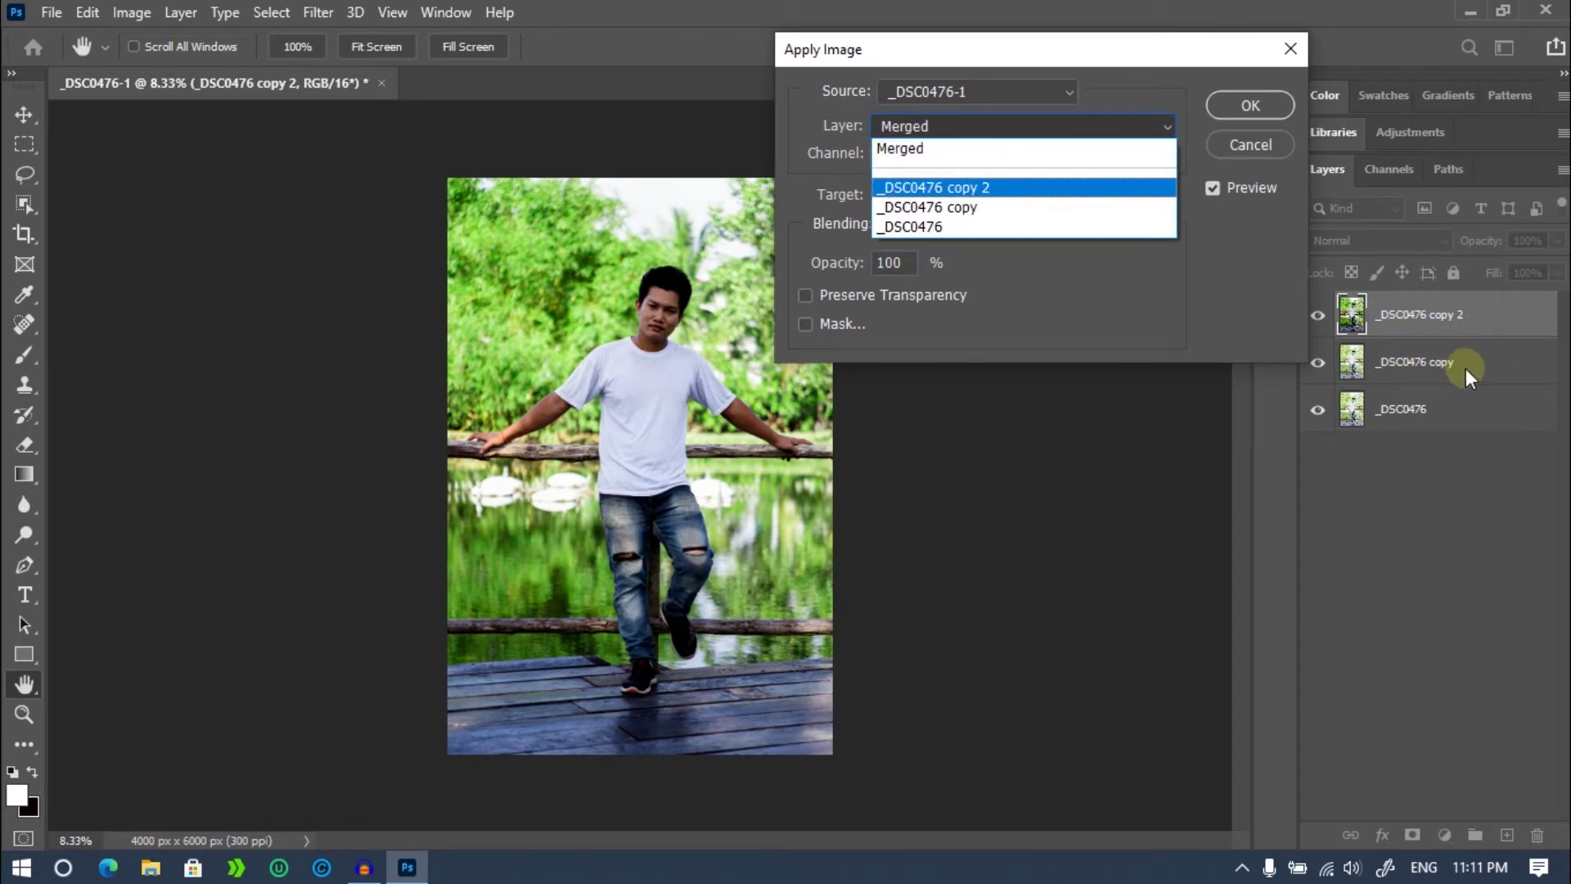
{"action": "left_click", "coordinate": [950, 207]}
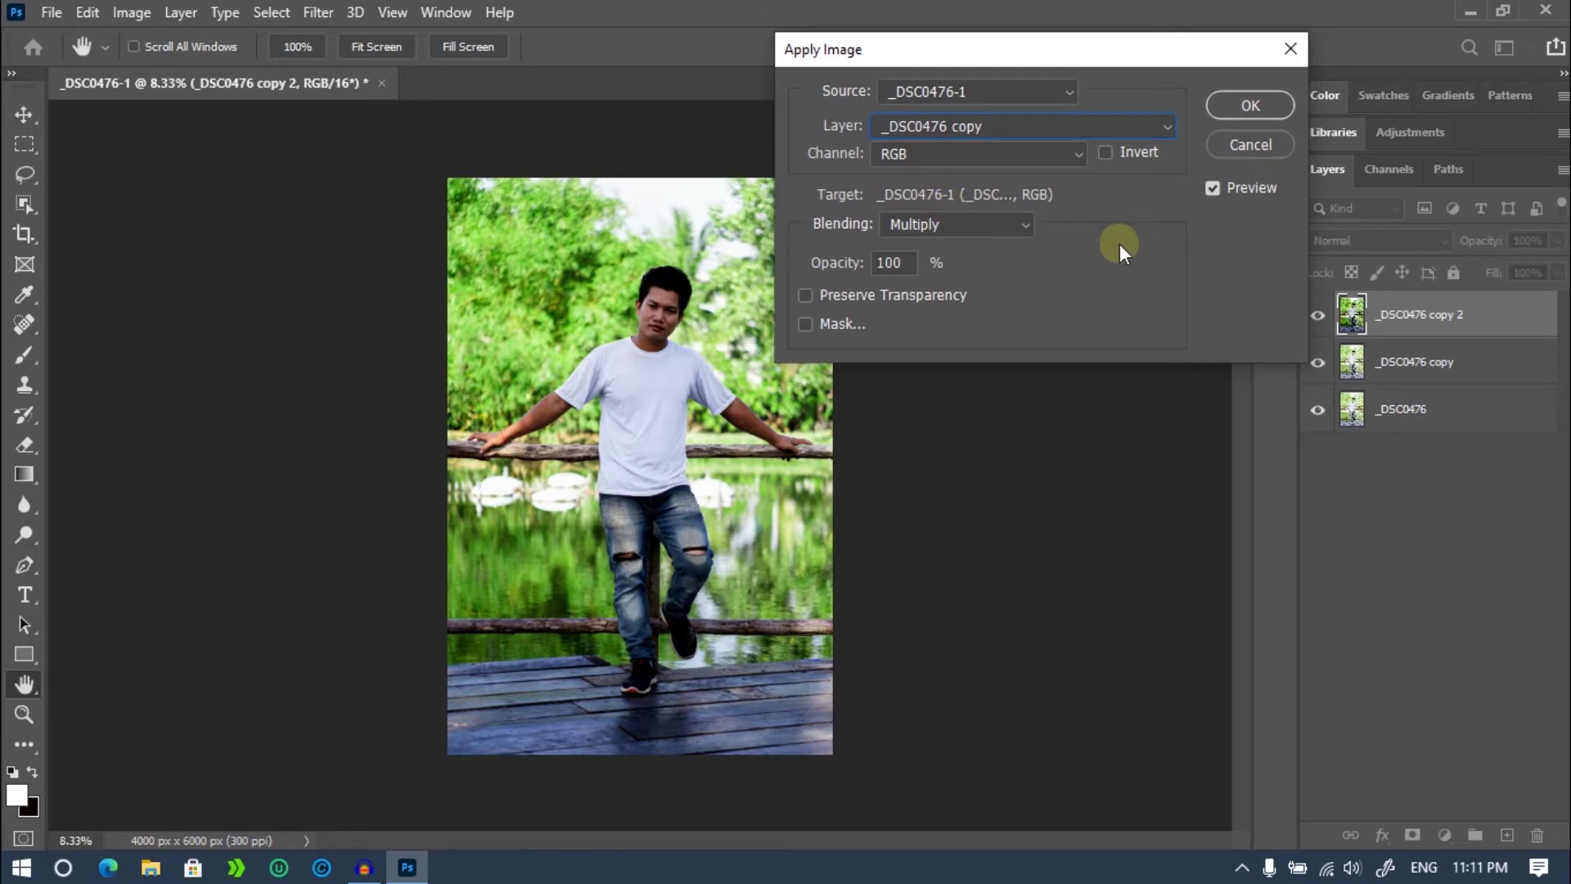
{"action": "left_click", "coordinate": [1015, 223]}
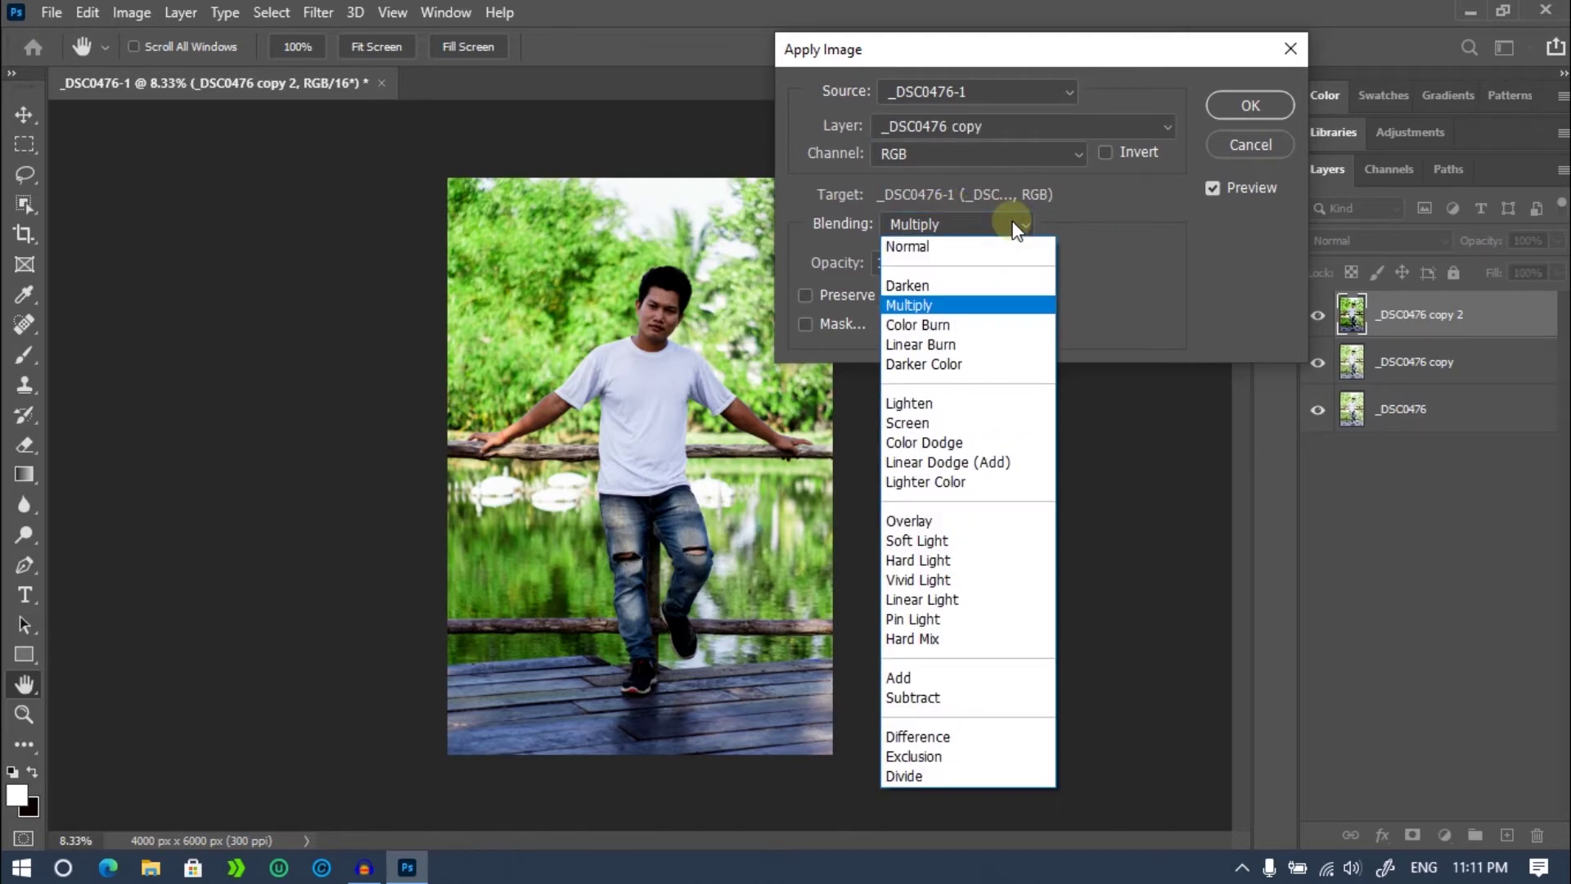
{"action": "left_click", "coordinate": [1108, 223]}
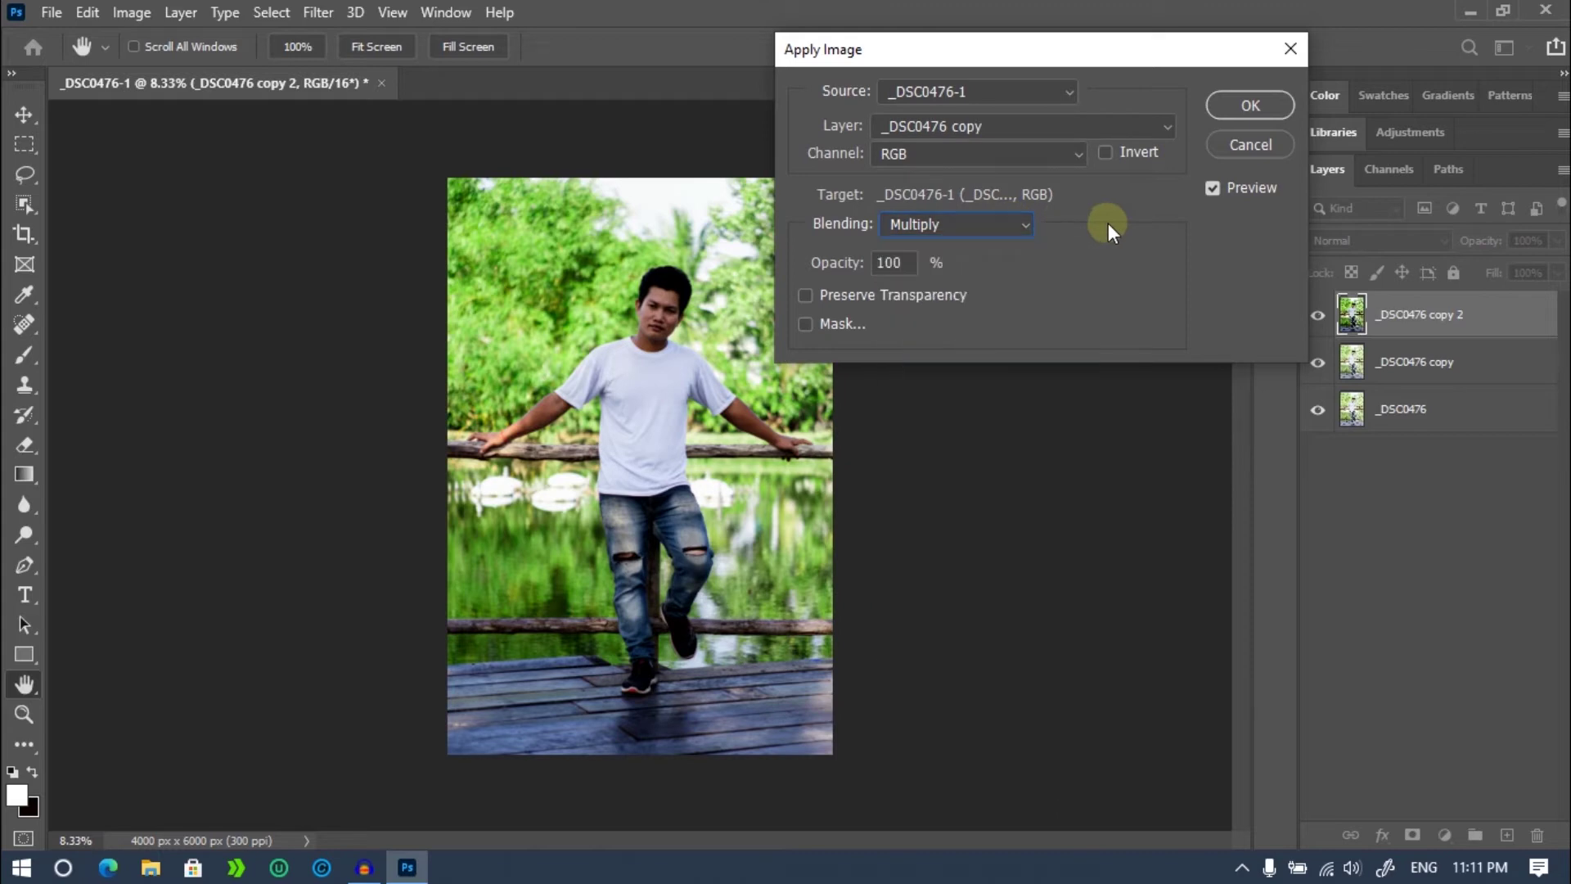
{"action": "left_click", "coordinate": [1000, 224]}
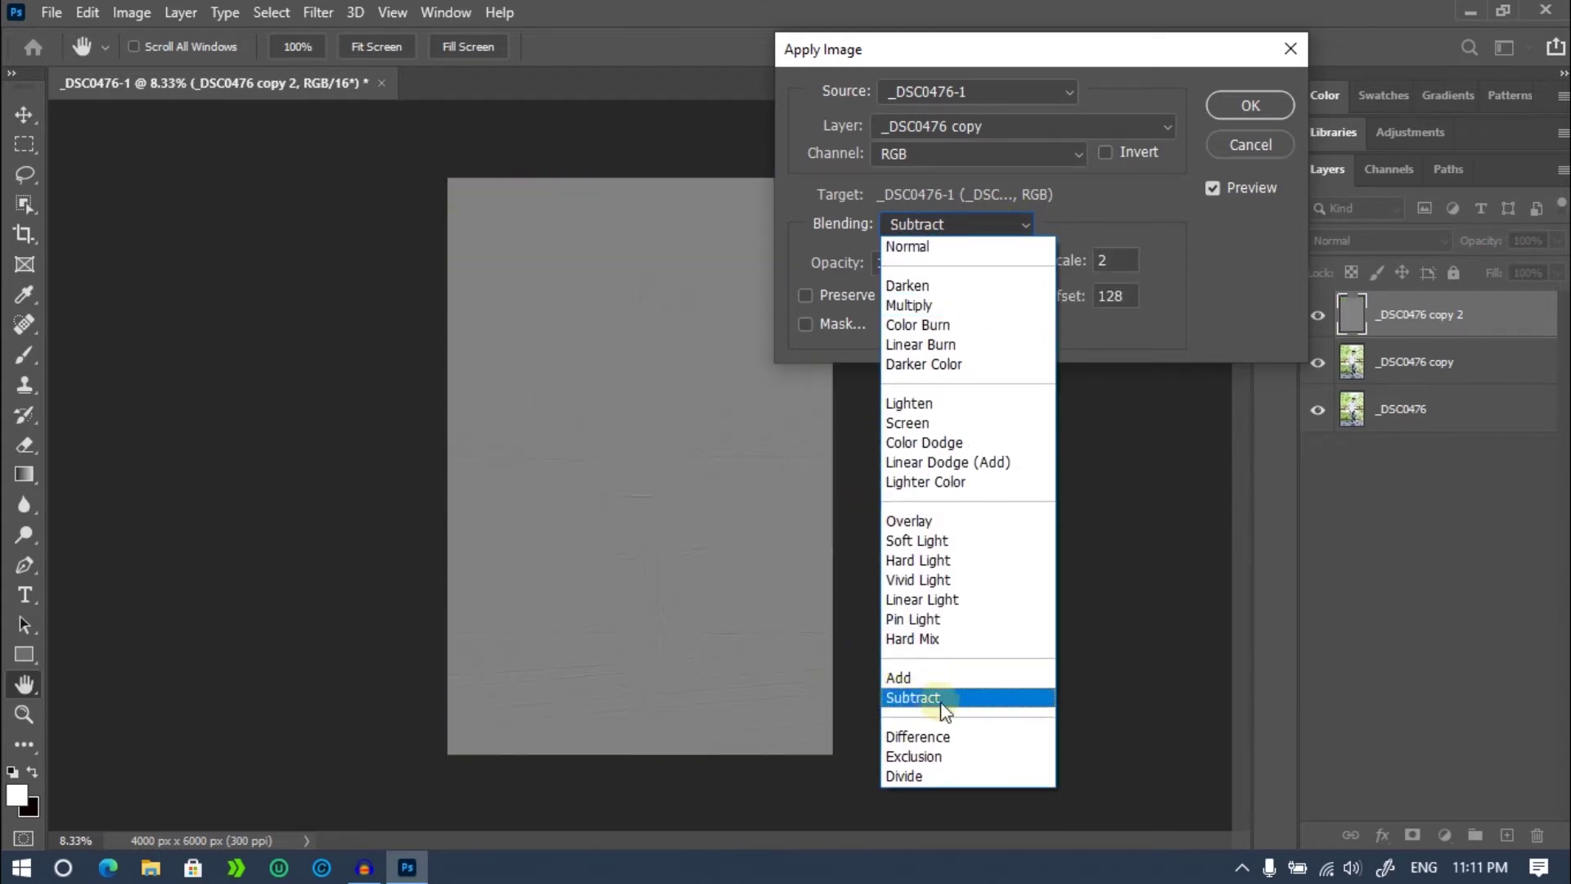
{"action": "left_click", "coordinate": [945, 698]}
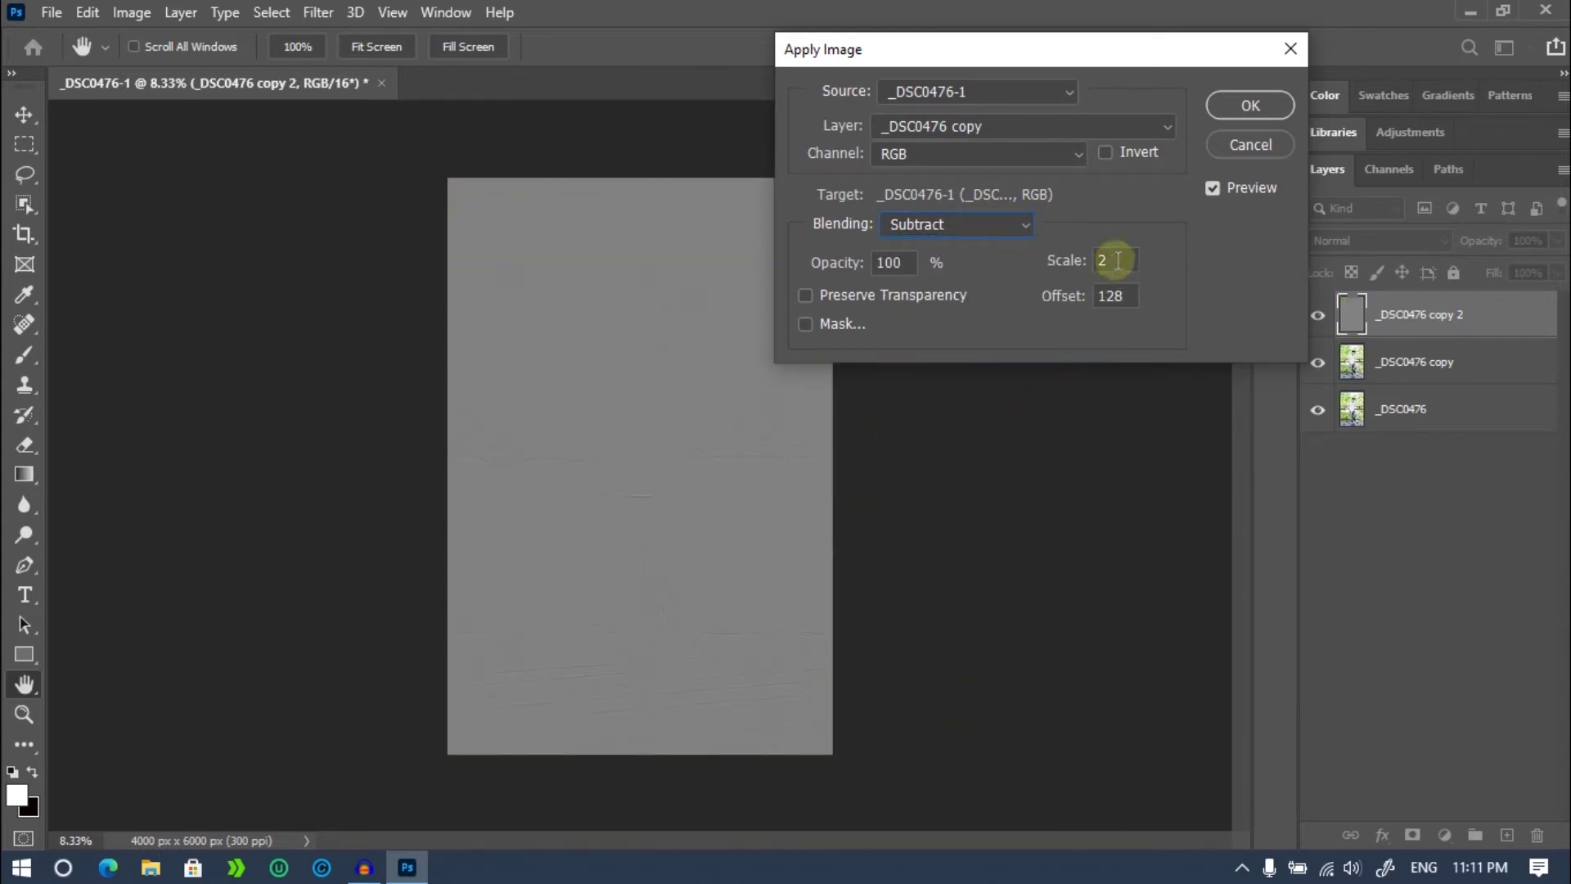
Finish with Add blending, Scale 2, Offset 0 and Invert ticked, then apply.
{"action": "left_click", "coordinate": [1133, 301]}
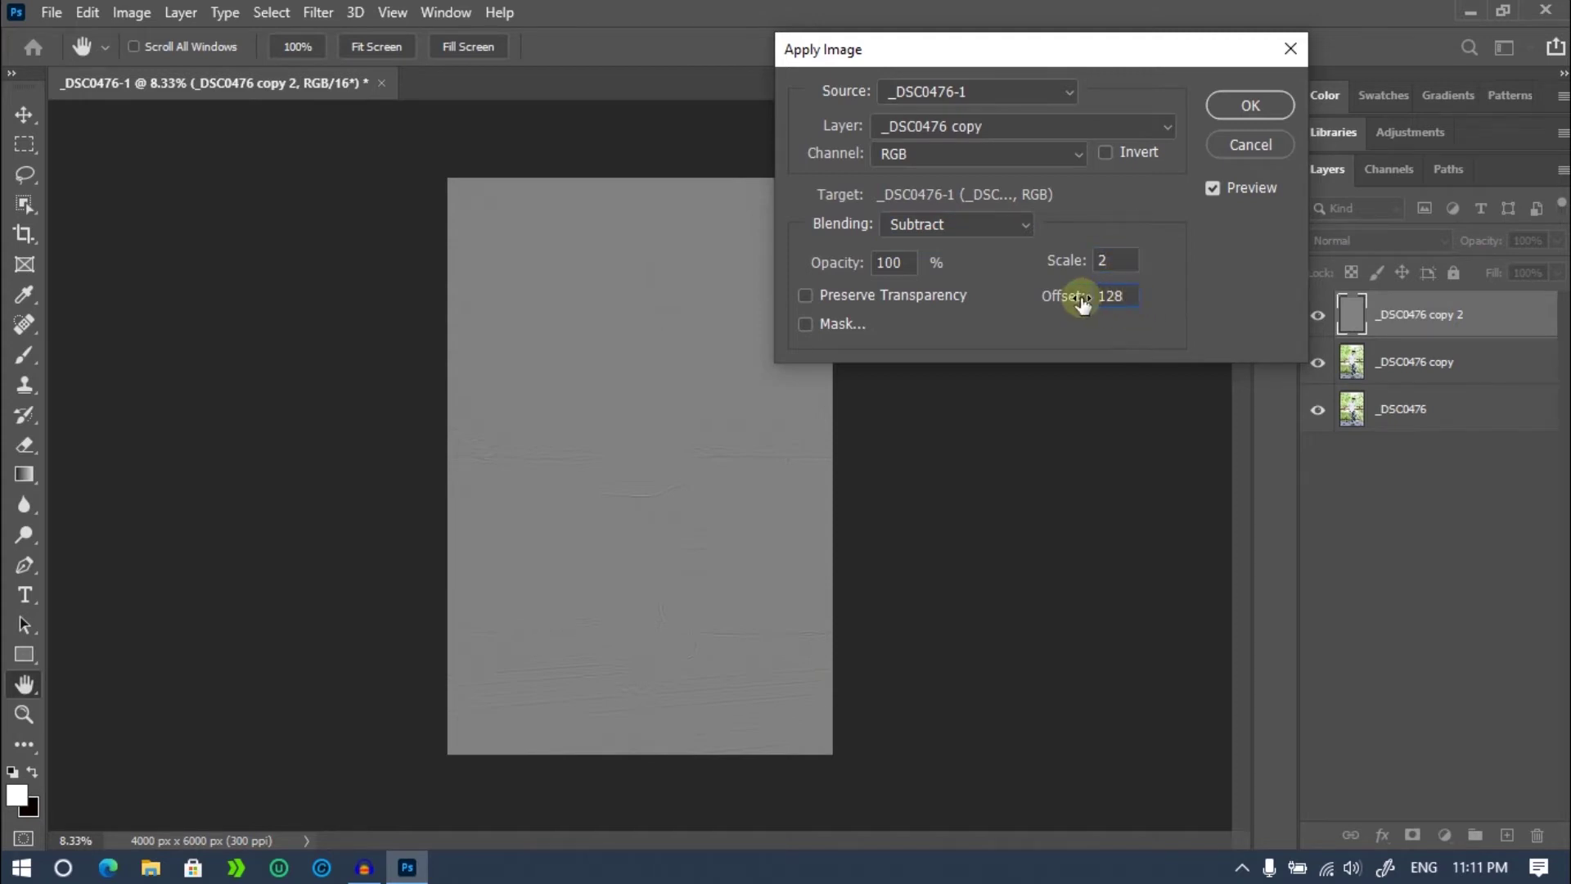
{"action": "double_click", "coordinate": [1114, 297]}
{"action": "left_click", "coordinate": [916, 229]}
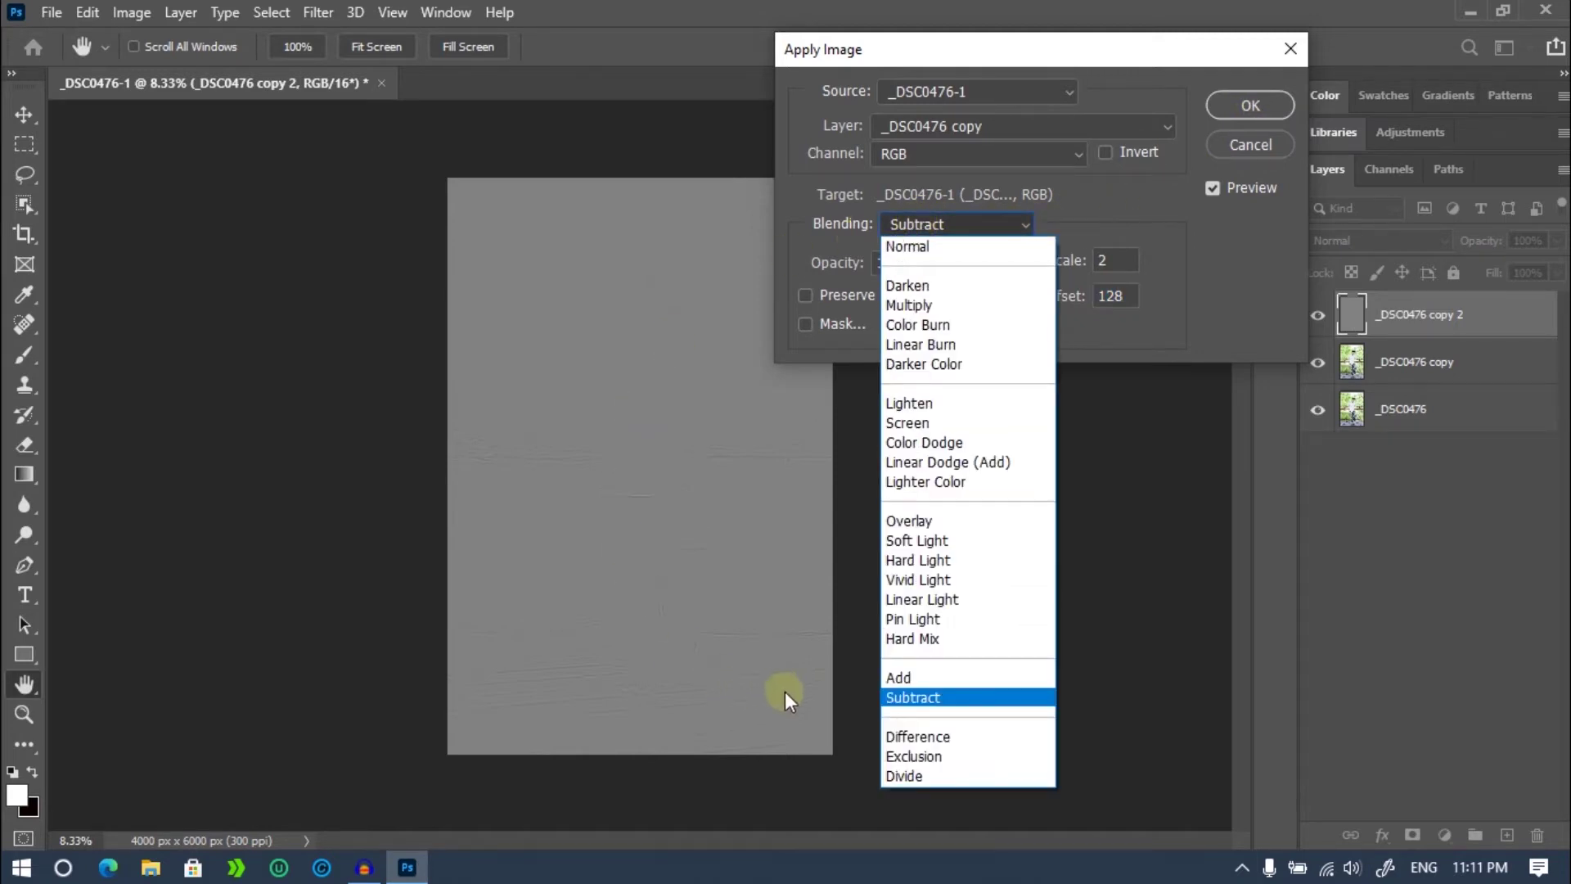
{"action": "left_click", "coordinate": [916, 679]}
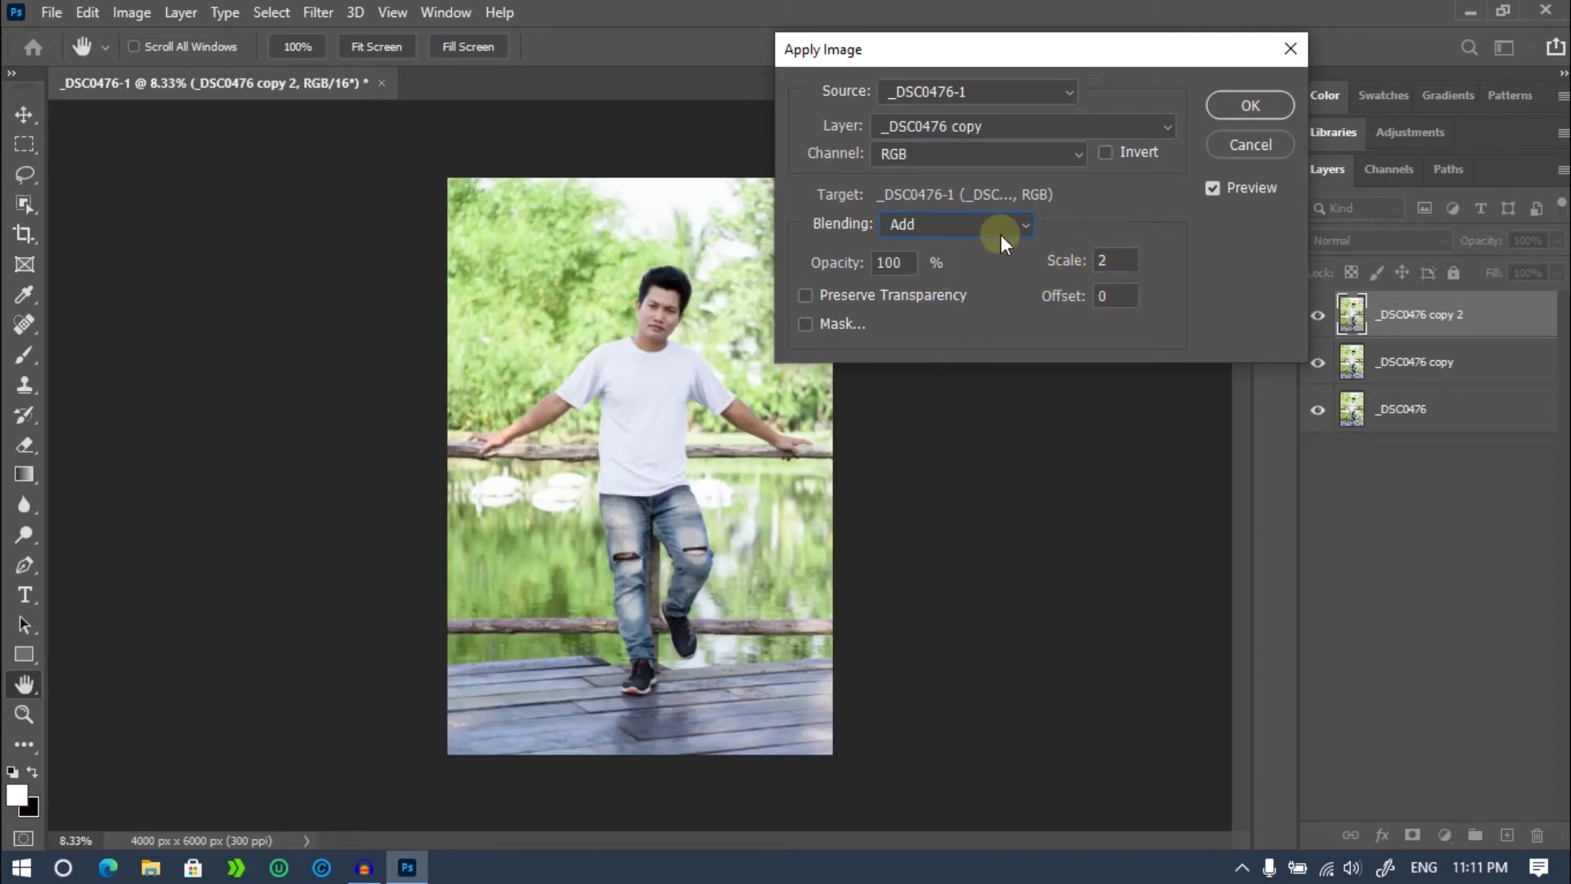
{"action": "left_click", "coordinate": [1106, 152]}
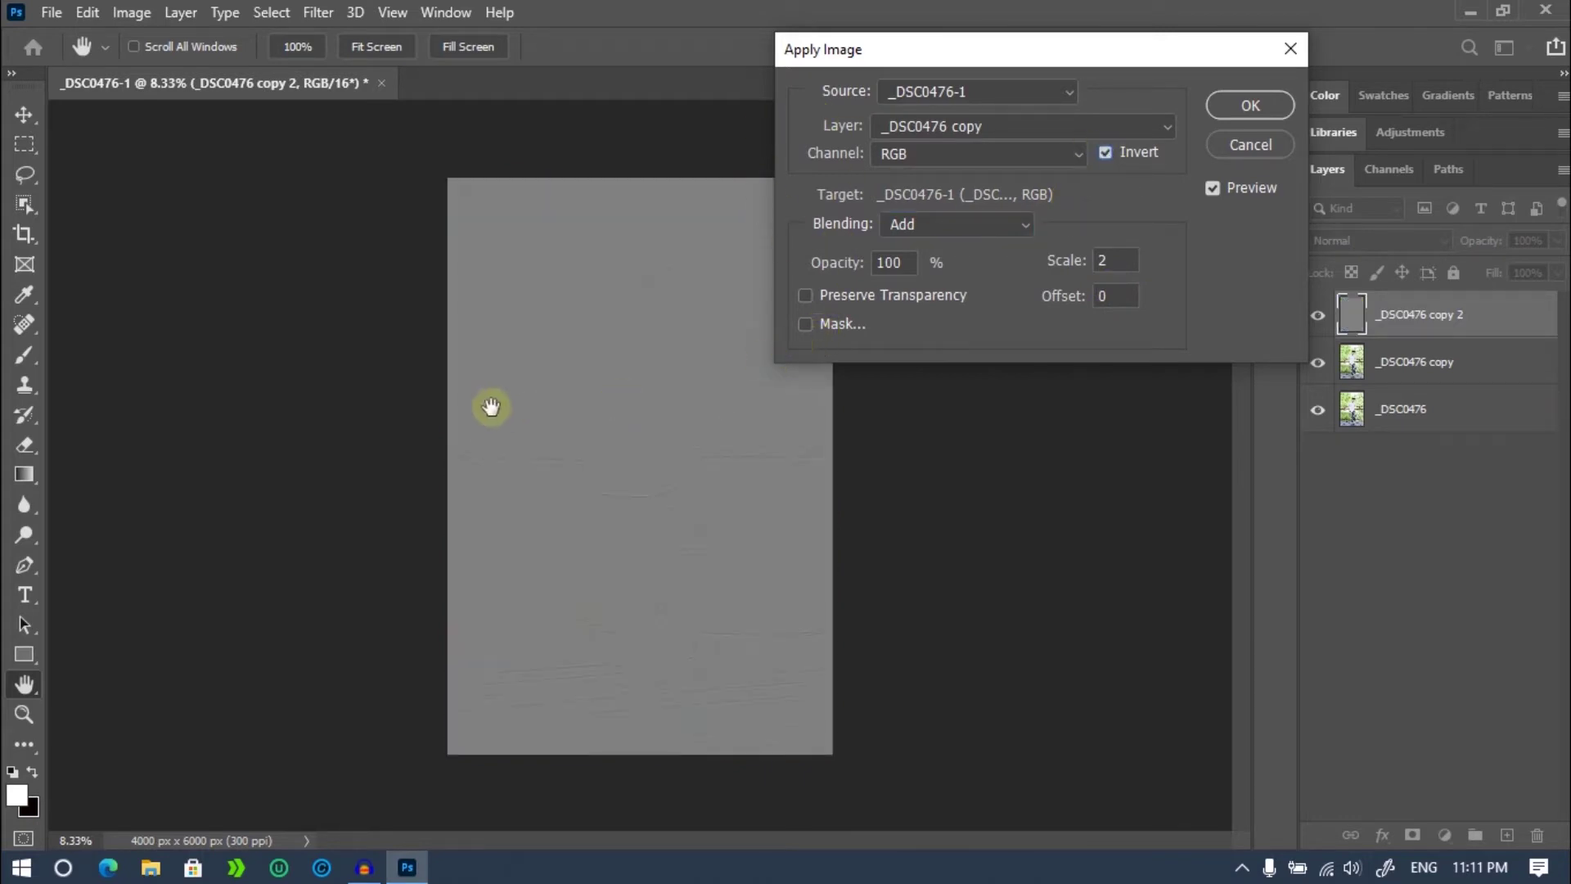
{"action": "left_click", "coordinate": [1249, 103]}
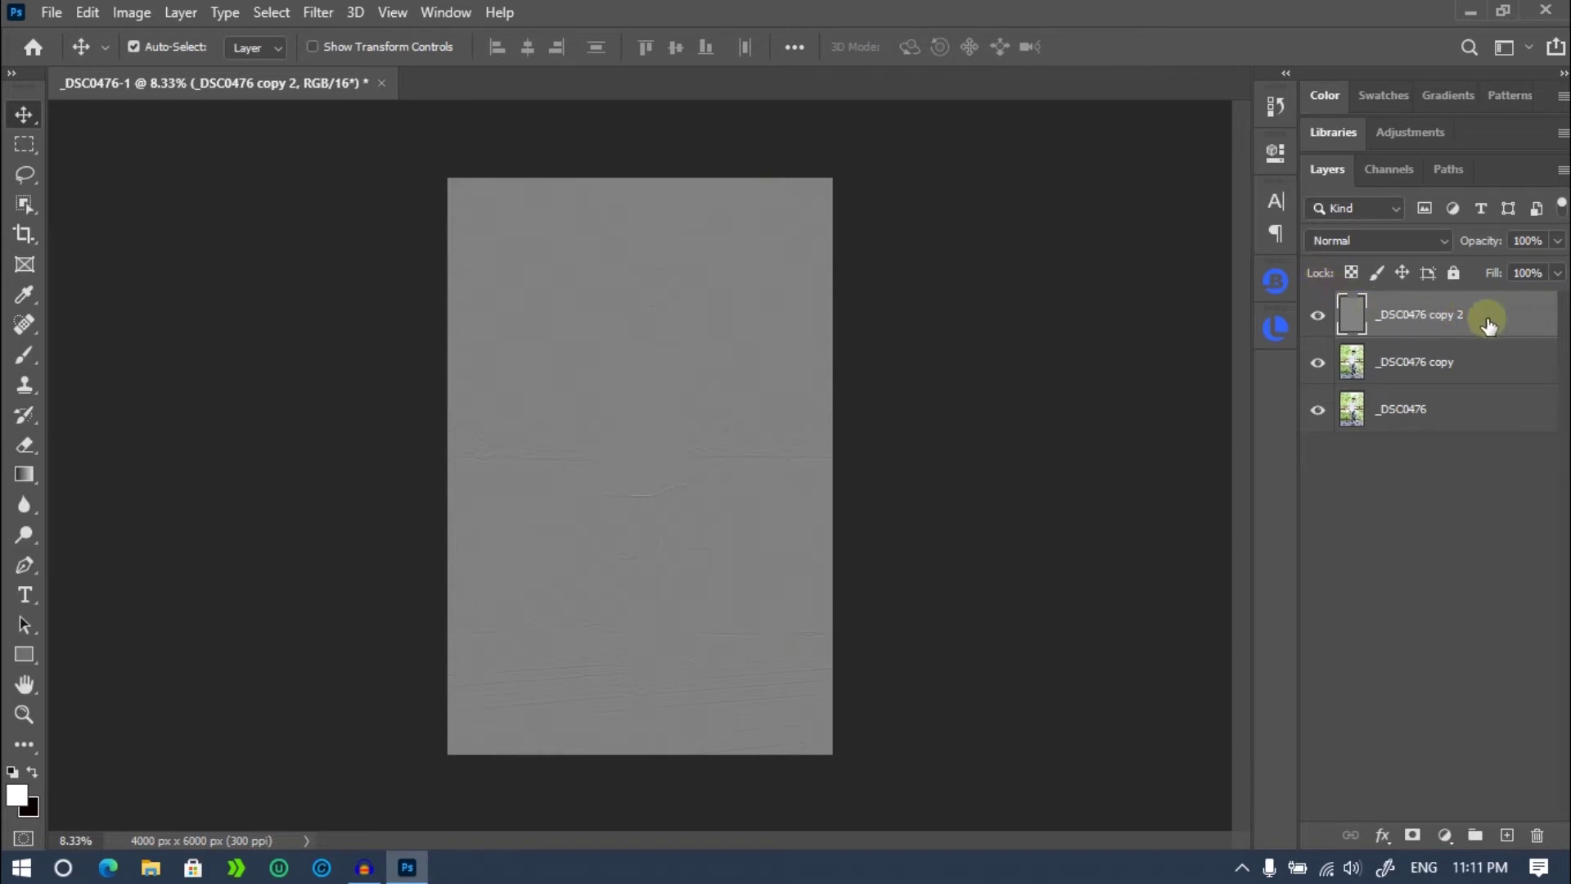
Set the grey _DSC0476 copy 2 layer to the Linear Light blend mode.
{"action": "left_click", "coordinate": [1353, 242]}
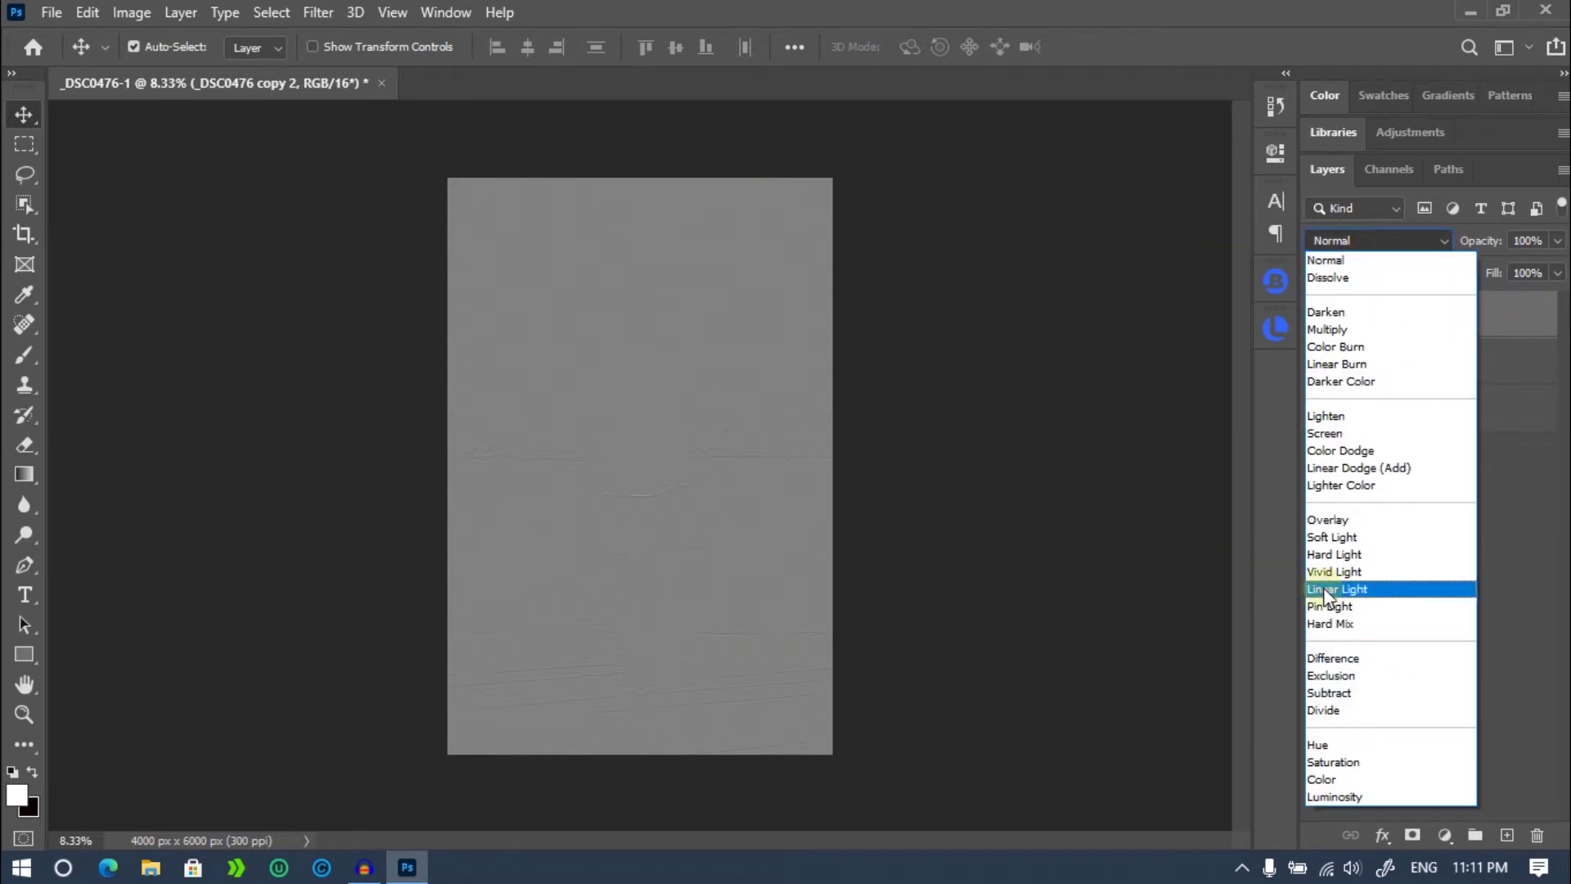
{"action": "left_click", "coordinate": [1401, 587]}
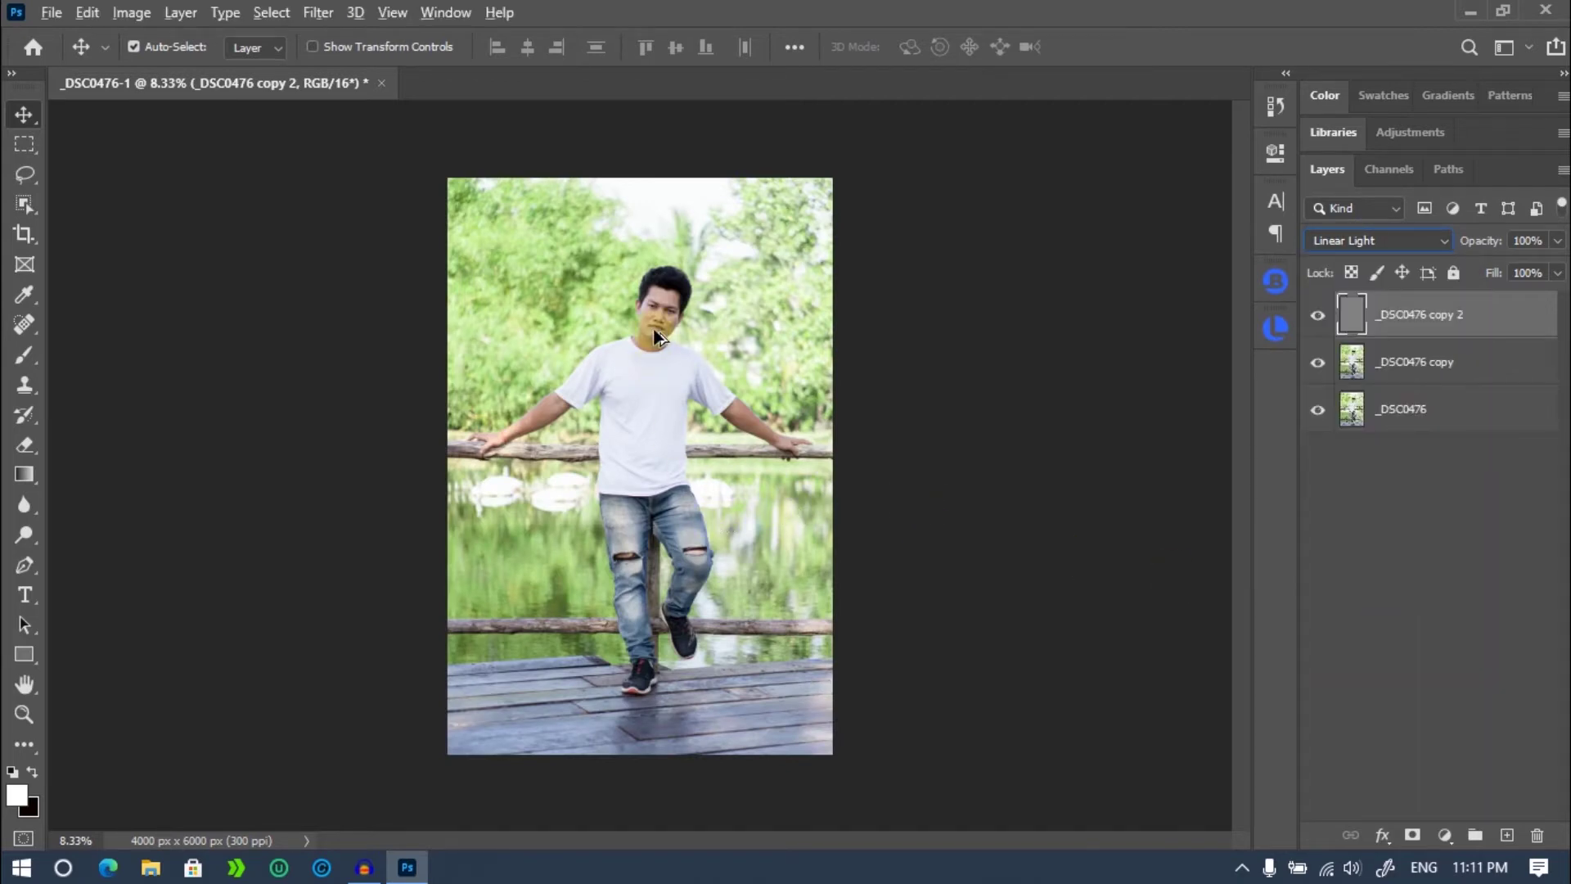
{"action": "left_click", "coordinate": [941, 344]}
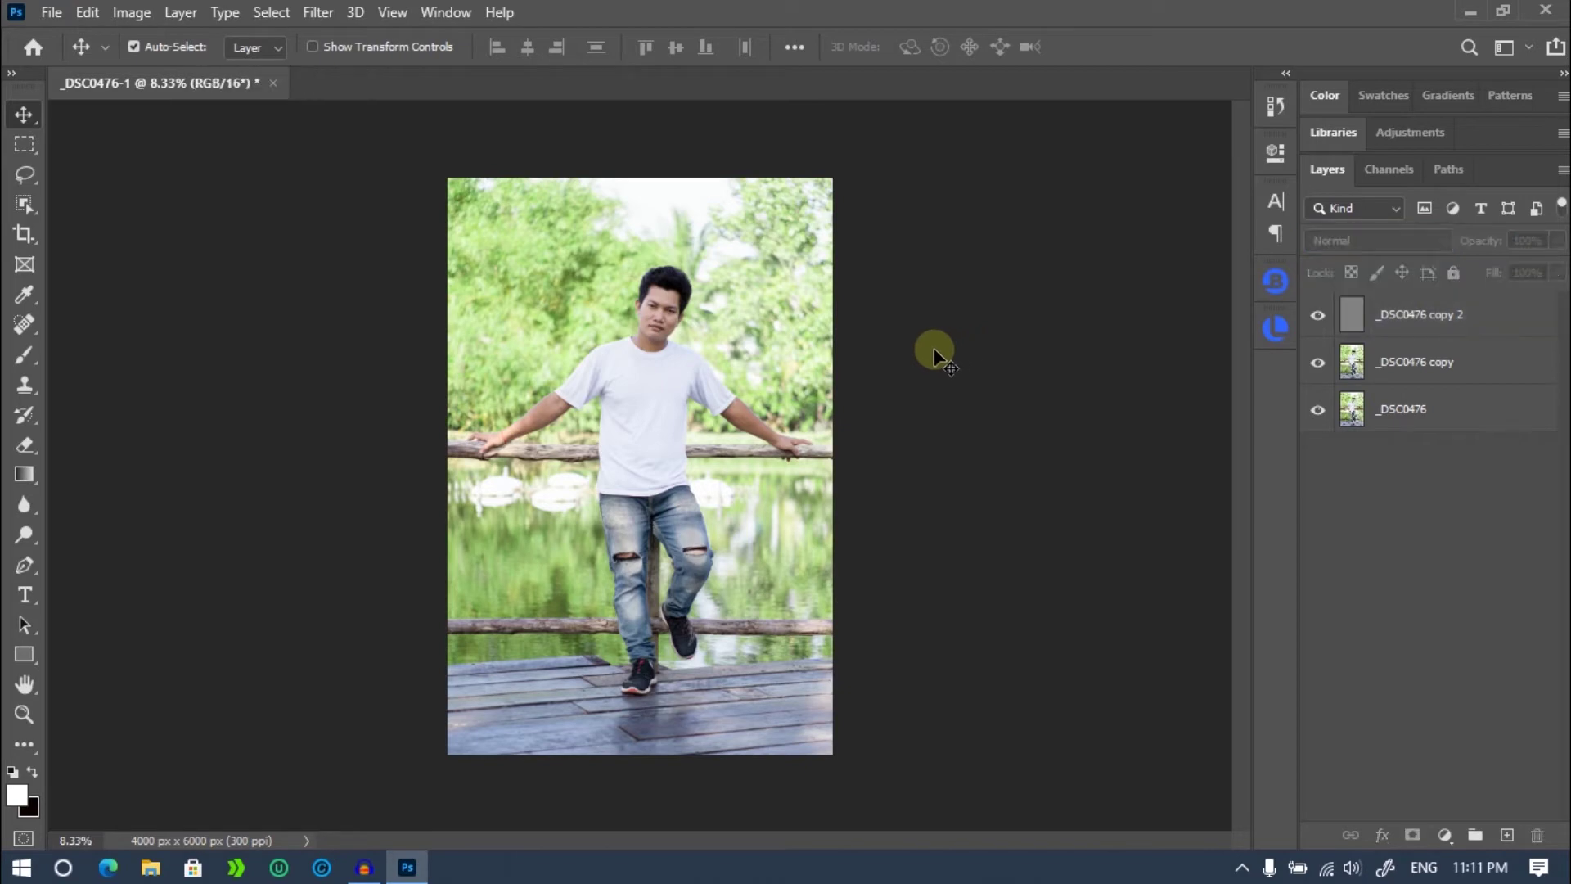
Zoom in on the face and make _DSC0476 copy the active layer.
{"action": "scroll", "coordinate": [661, 310], "scroll_direction": "up", "scroll_amount": 2}
{"action": "scroll", "coordinate": [661, 309], "scroll_direction": "up", "scroll_amount": 2}
{"action": "scroll", "coordinate": [708, 223], "scroll_direction": "up", "scroll_amount": 2}
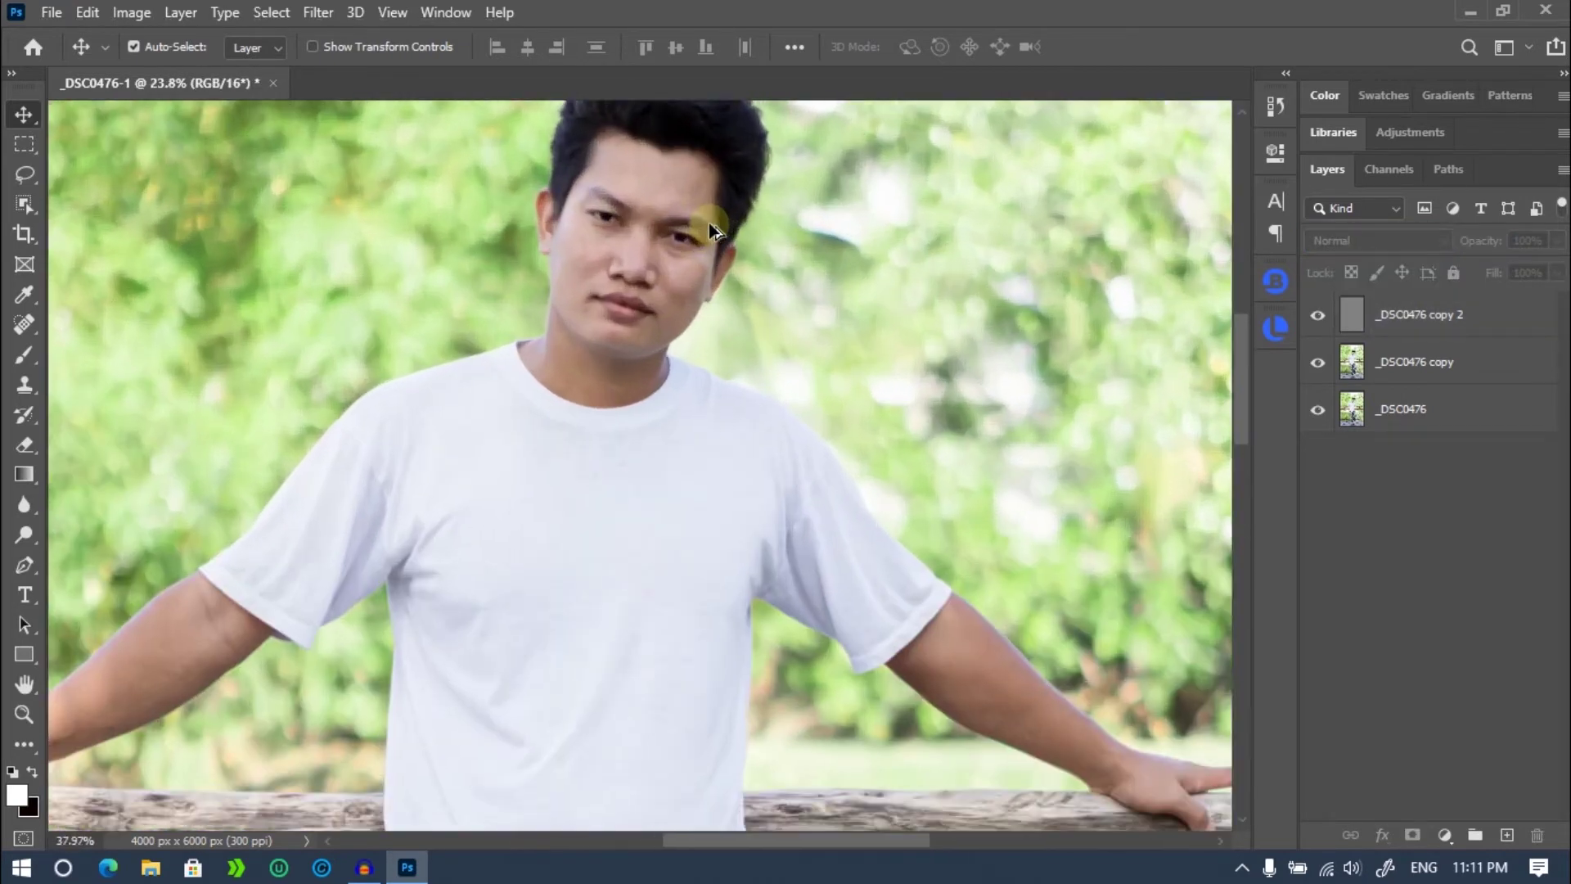
{"action": "scroll", "coordinate": [679, 214], "scroll_direction": "up", "scroll_amount": 2}
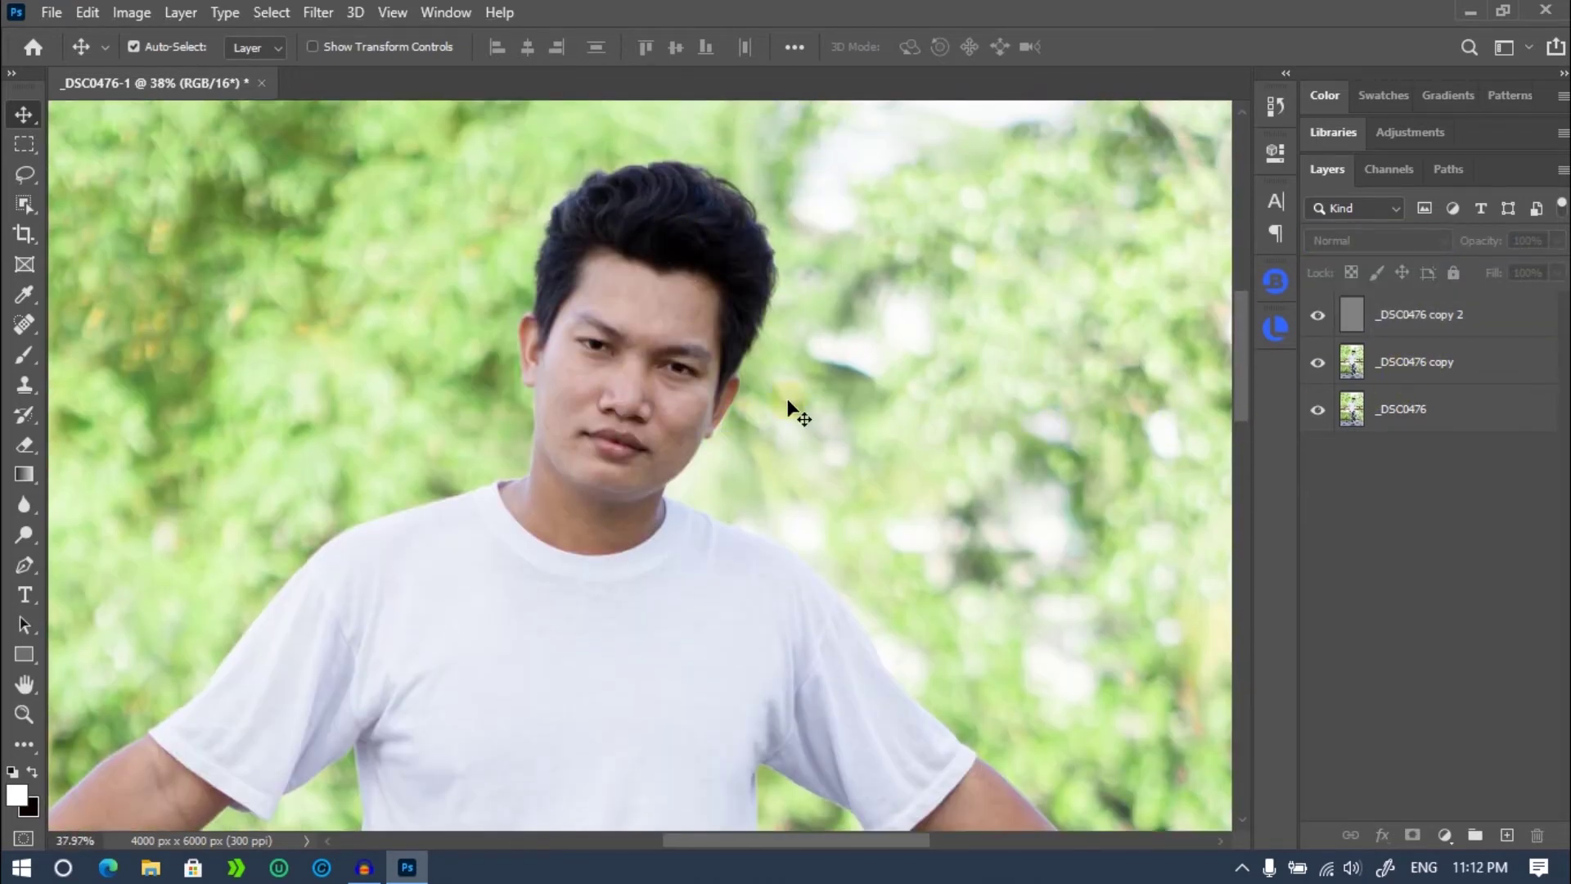
{"action": "left_click", "coordinate": [1520, 363]}
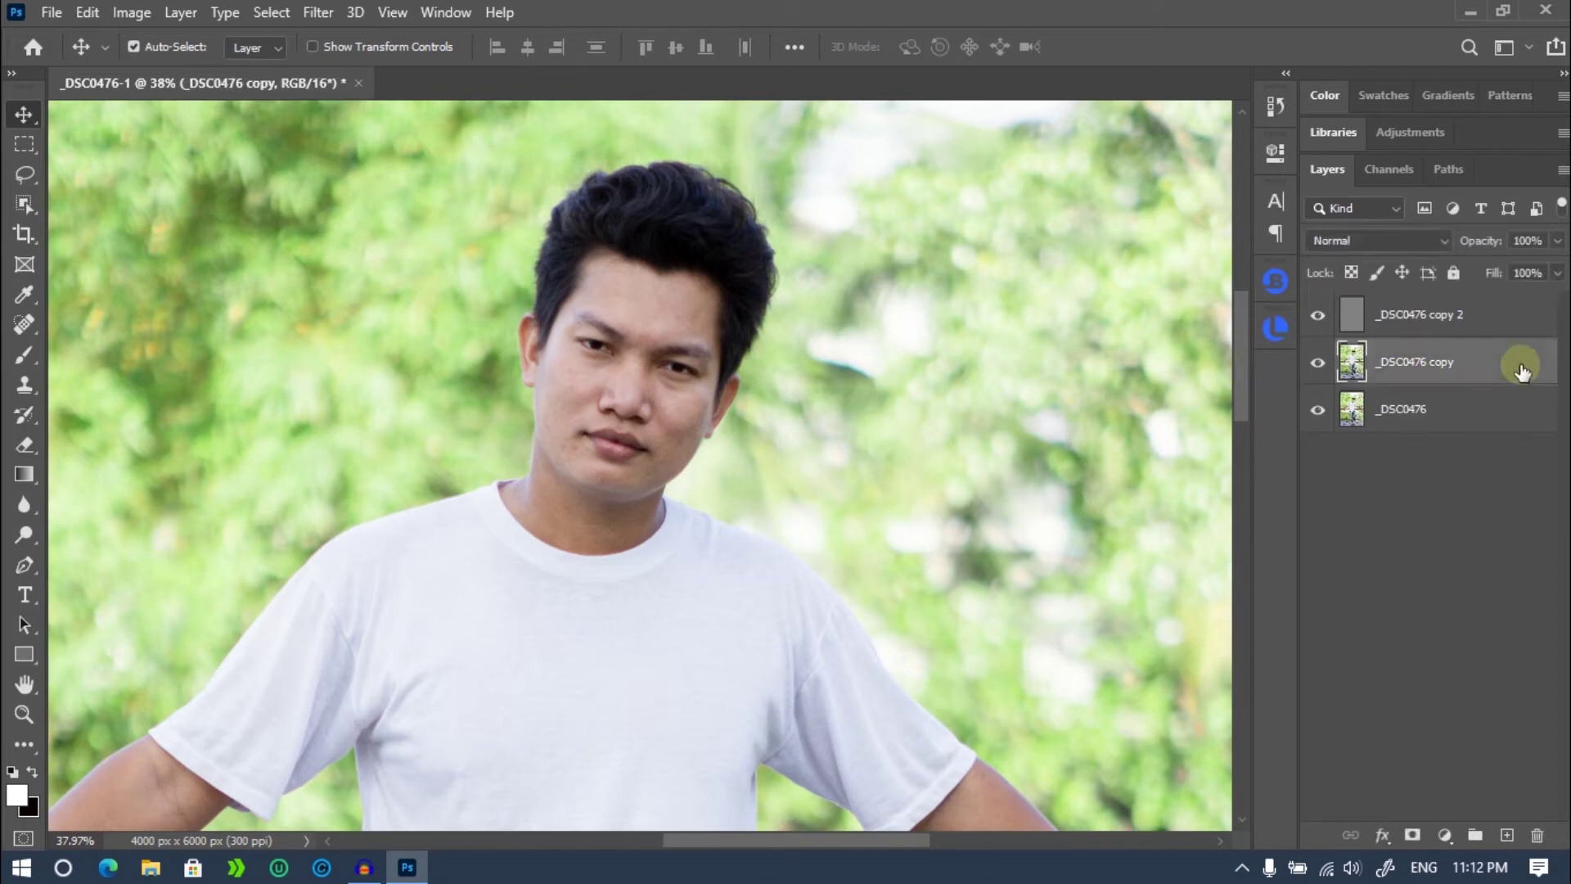
{"action": "scroll", "coordinate": [798, 299], "scroll_direction": "up", "scroll_amount": 2}
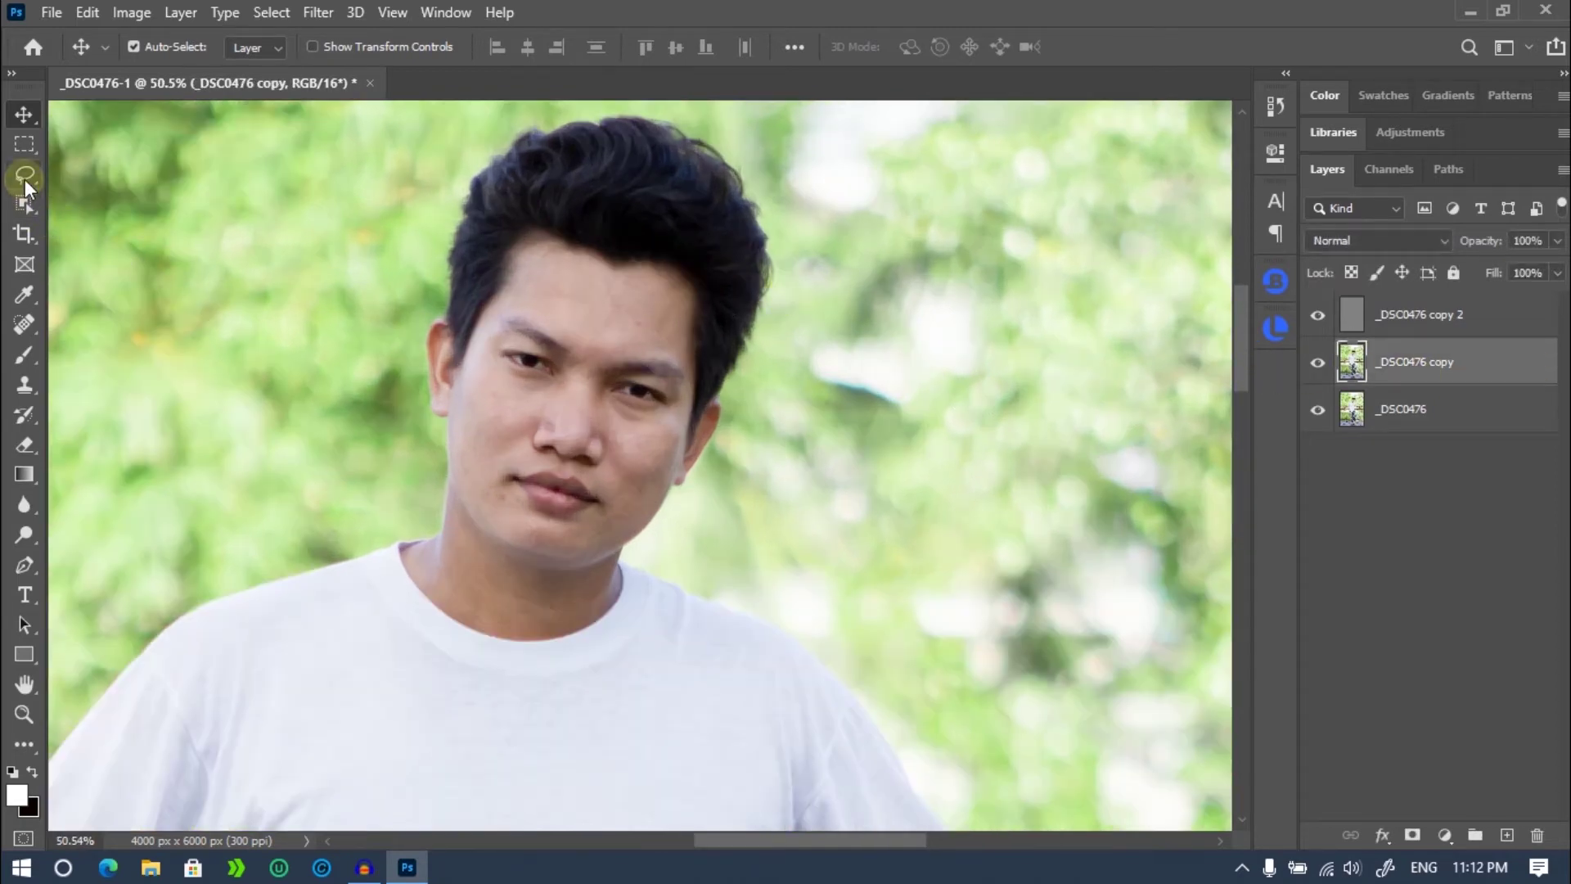
Lasso a test area beside the head and preview its 15 px soft edge in Quick Mask.
{"action": "left_click", "coordinate": [24, 176]}
{"action": "left_click_drag", "start_coordinate": [852, 290], "coordinate": [965, 261]}
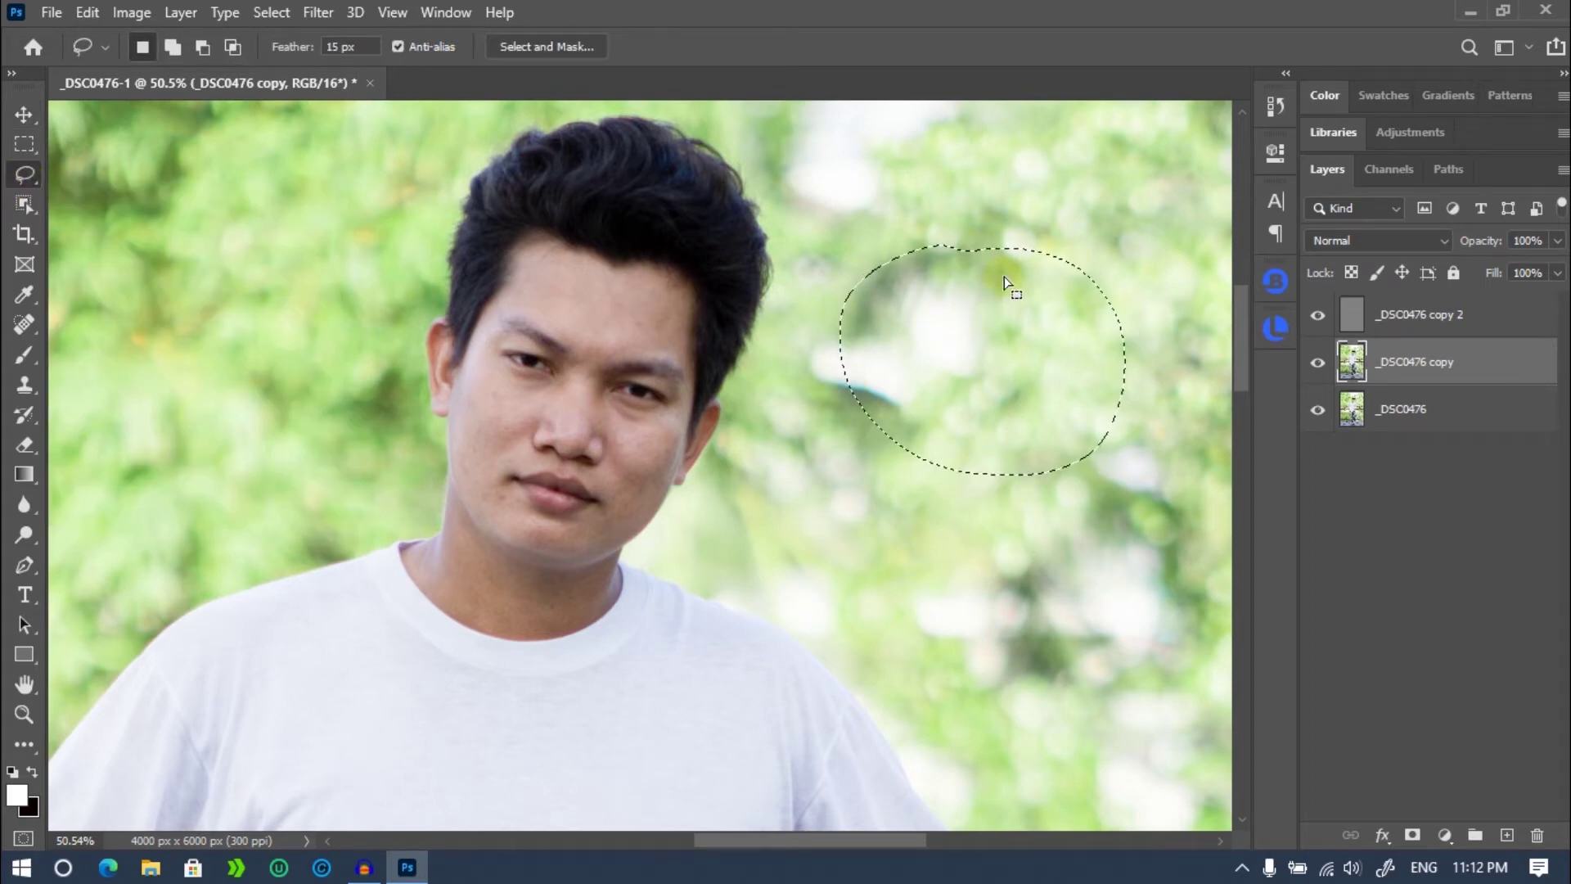
{"action": "key", "text": "q"}
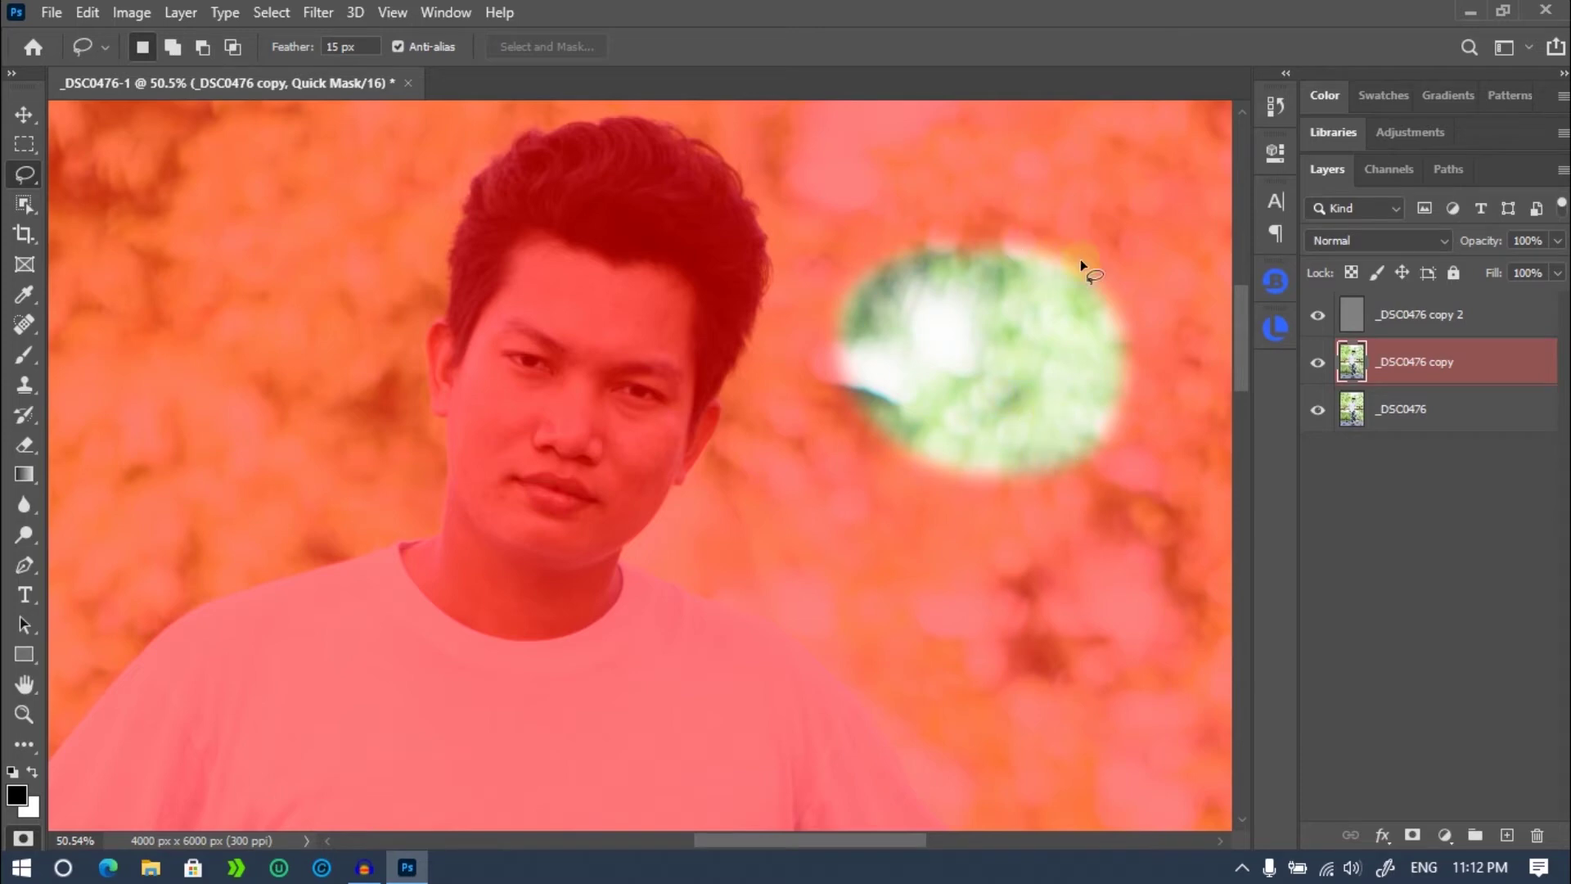
{"action": "key", "text": "q"}
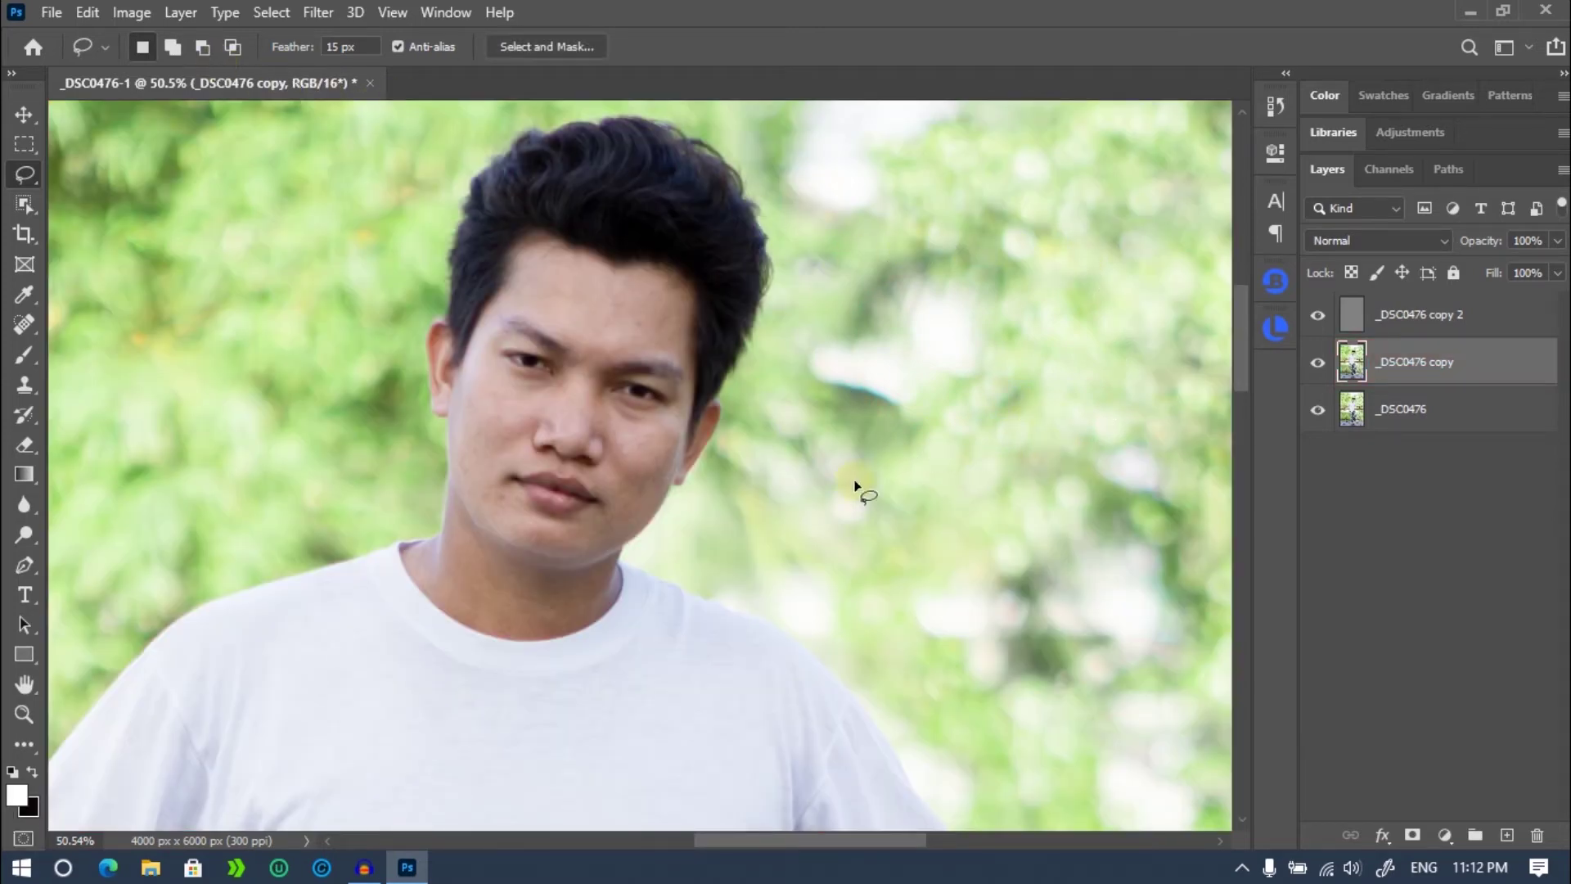
Raise the Lasso feather to 18 px, preview a new test selection, then deselect.
{"action": "left_click", "coordinate": [333, 47]}
{"action": "double_click", "coordinate": [333, 47]}
{"action": "type", "text": "18"}
{"action": "key", "text": "Return"}
{"action": "mouse_move", "coordinate": [1031, 234]}
{"action": "left_mouse_down"}
{"action": "mouse_move", "coordinate": [1060, 443]}
{"action": "mouse_move", "coordinate": [1076, 273]}
{"action": "left_mouse_up"}
{"action": "key", "text": "q"}
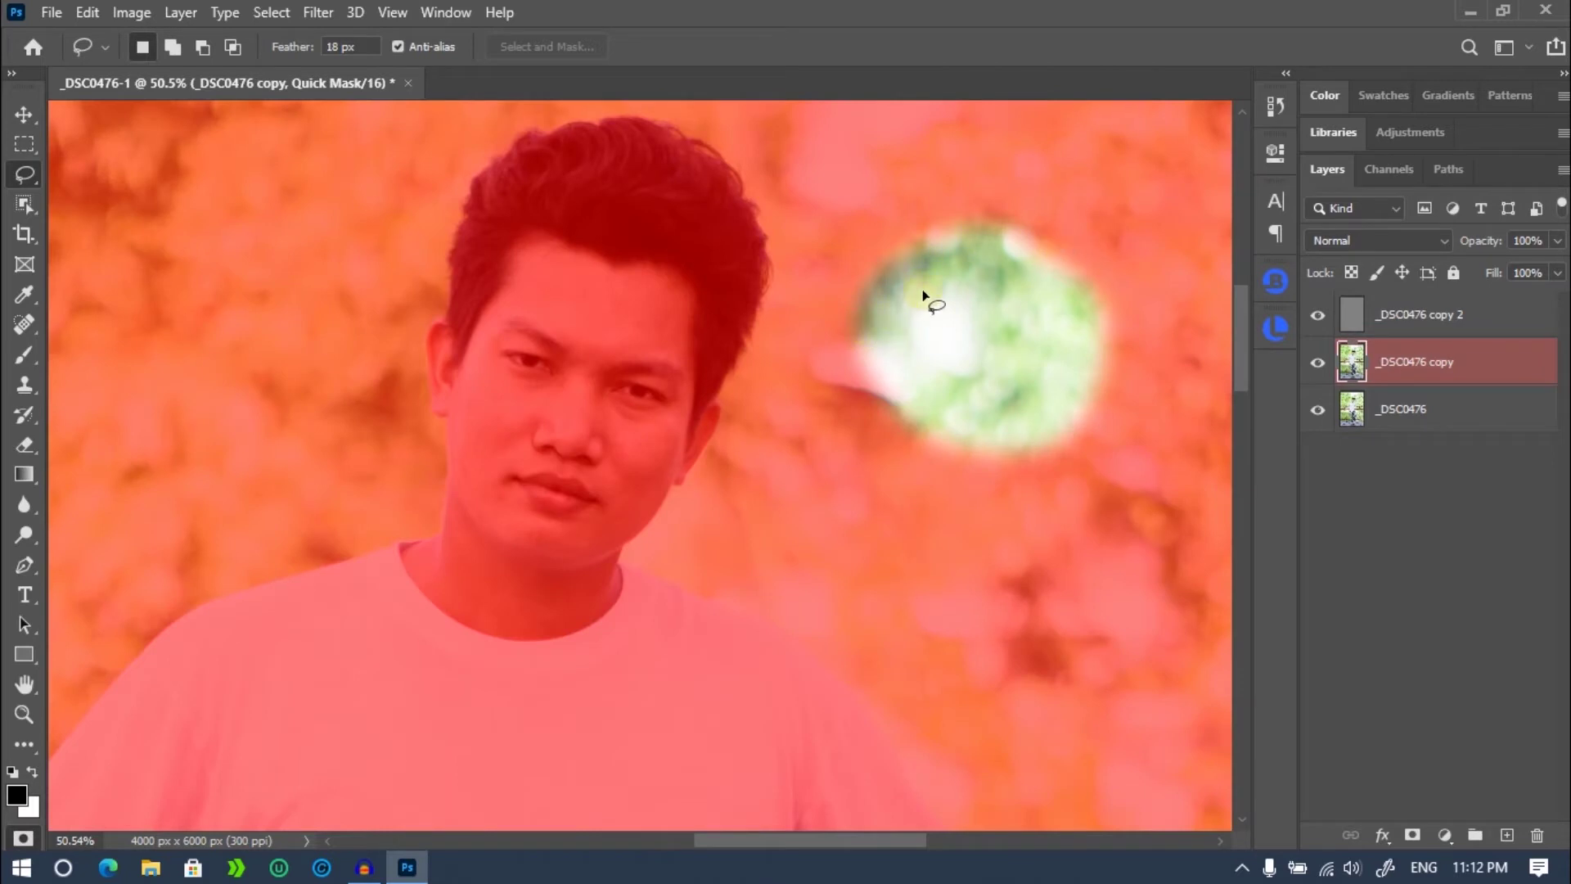
{"action": "key", "text": "q"}
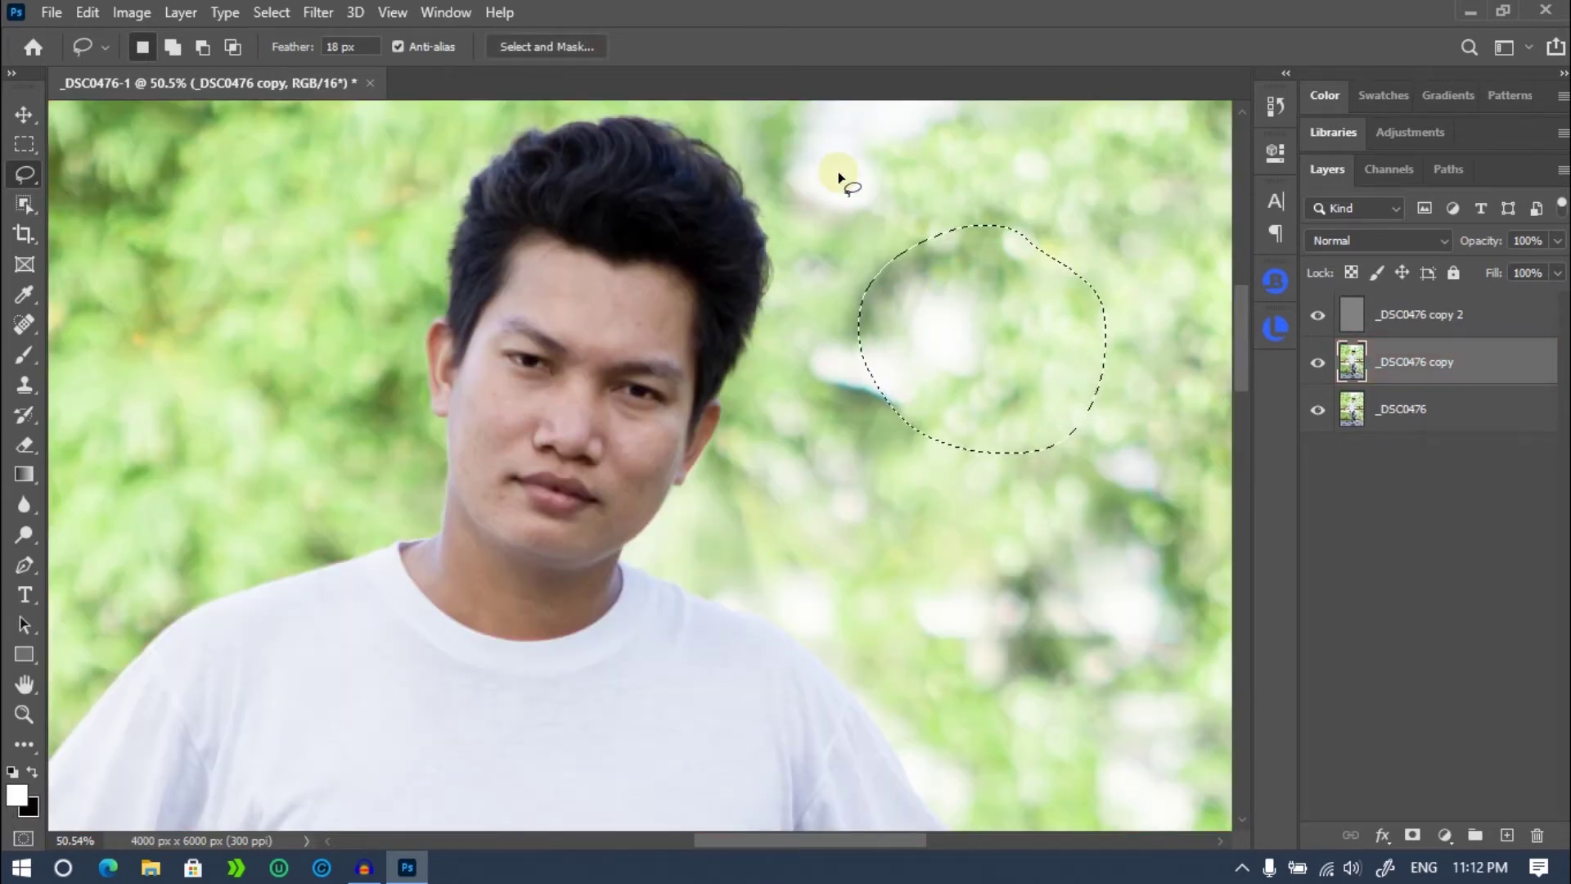
{"action": "key", "text": "ctrl+d"}
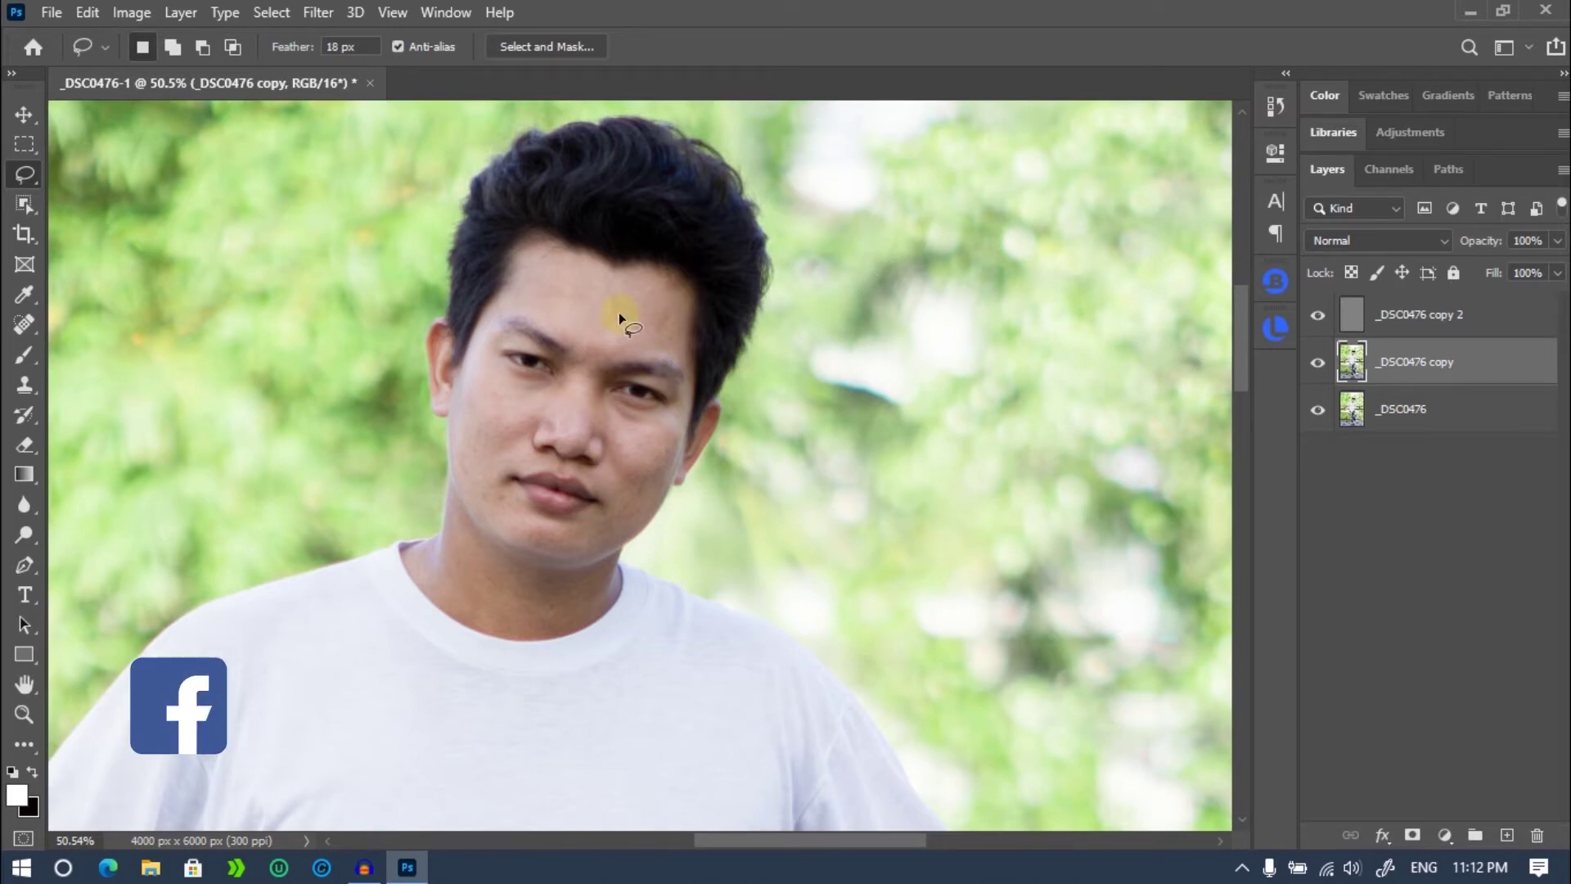
Lasso a closed outline around the forehead from the eyebrows up to the hairline.
{"action": "scroll", "coordinate": [562, 307], "scroll_direction": "up", "scroll_amount": 2}
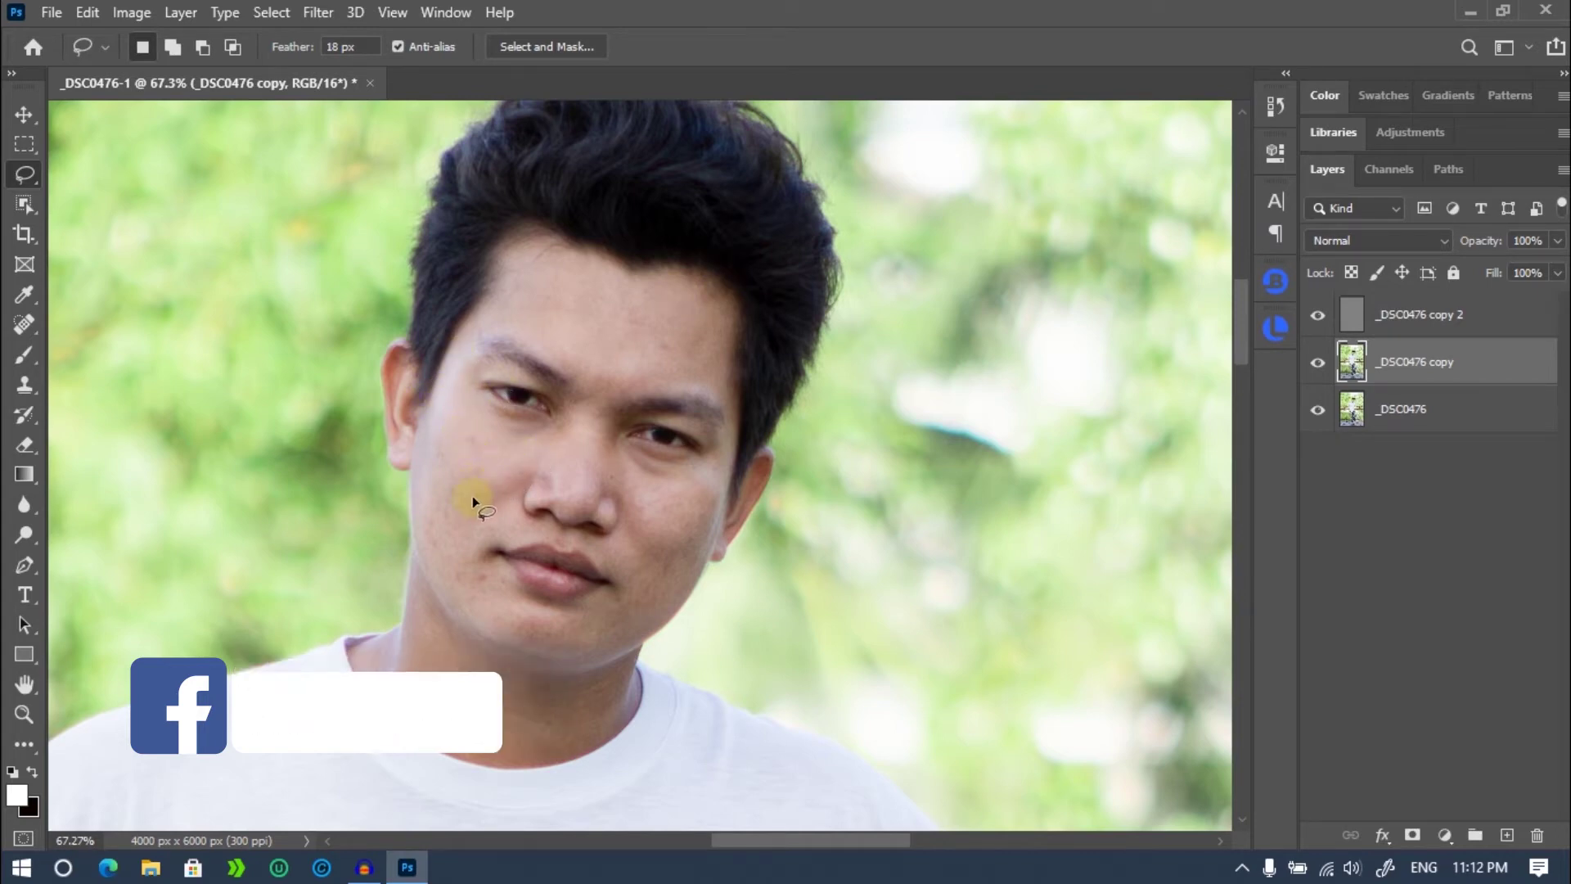
{"action": "scroll", "coordinate": [633, 416], "scroll_direction": "up", "scroll_amount": 1}
{"action": "scroll", "coordinate": [568, 396], "scroll_direction": "down", "scroll_amount": 2}
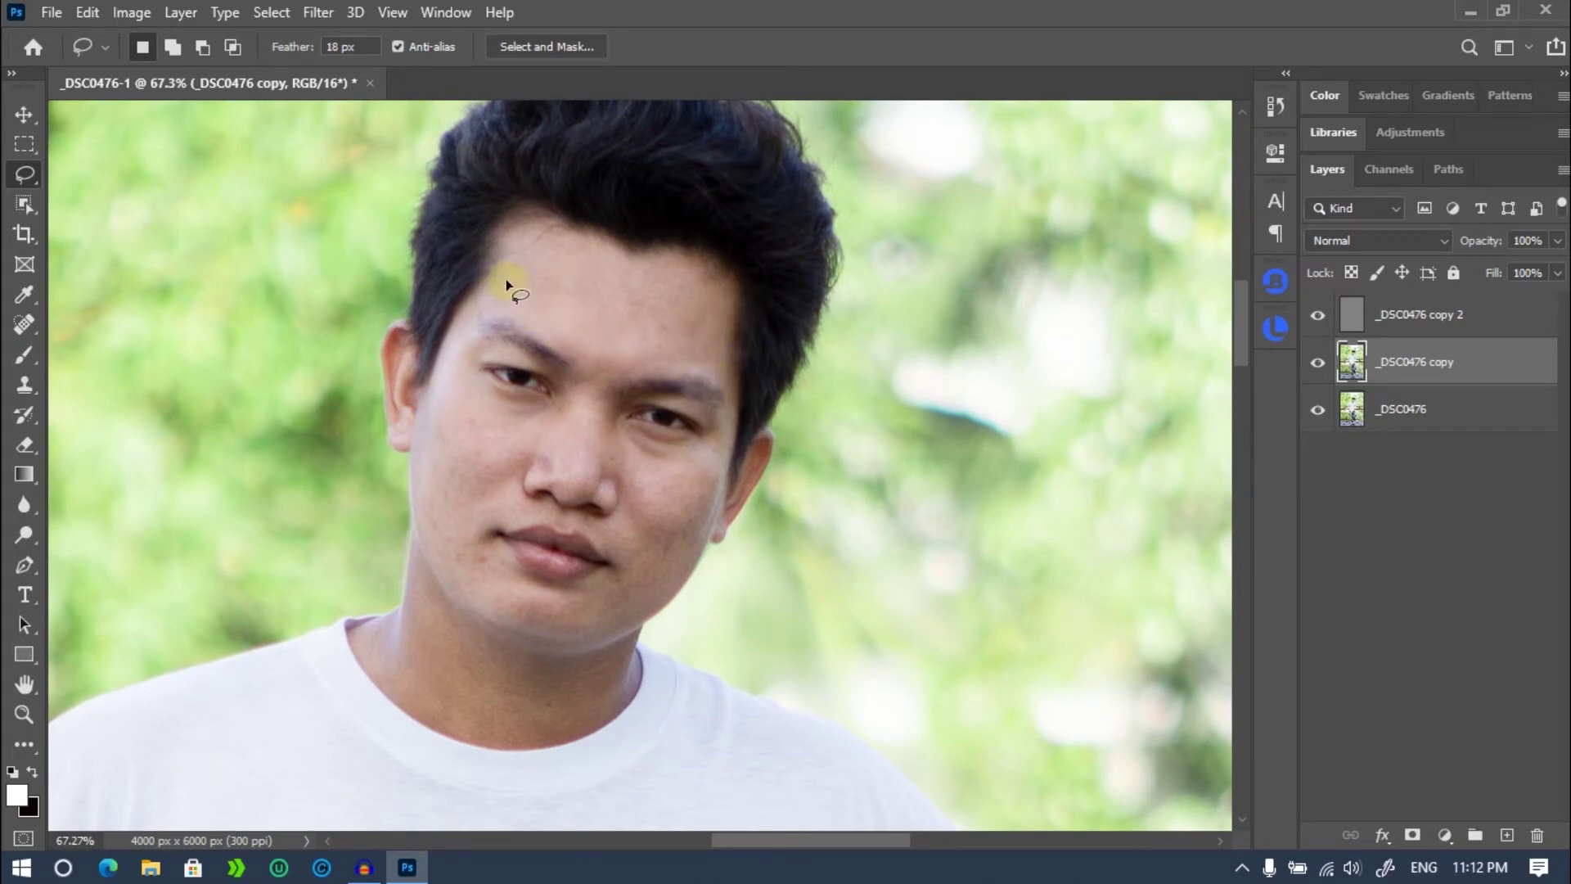
{"action": "left_click_drag", "start_coordinate": [500, 290], "coordinate": [511, 301]}
{"action": "left_click_drag", "start_coordinate": [731, 321], "coordinate": [720, 277]}
{"action": "left_click_drag", "start_coordinate": [507, 256], "coordinate": [500, 280]}
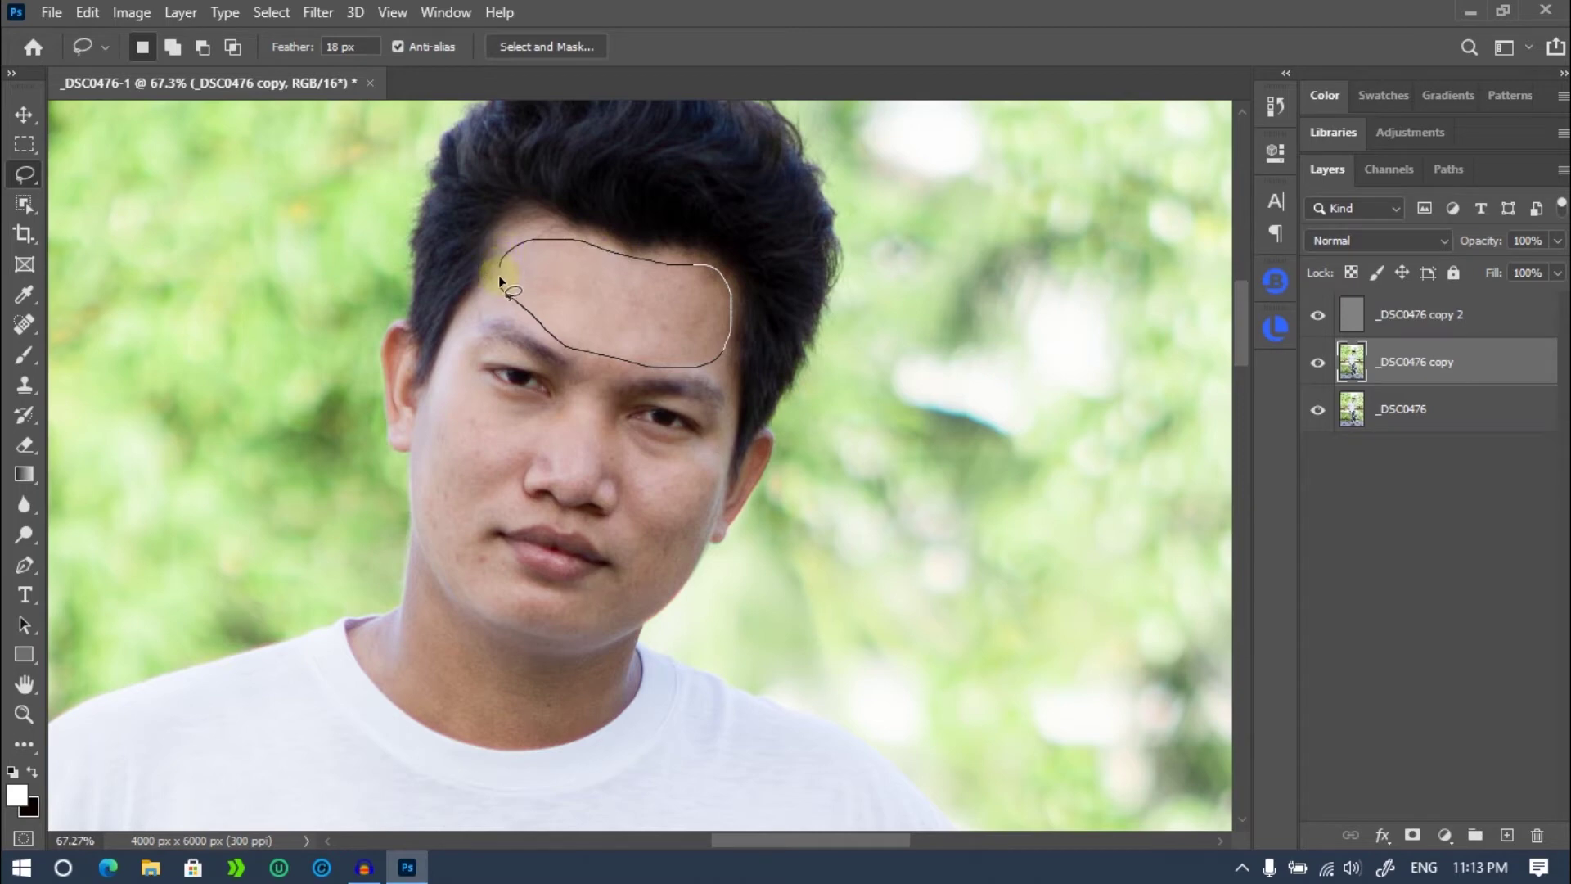
{"action": "left_click_drag", "start_coordinate": [562, 345], "coordinate": [566, 348]}
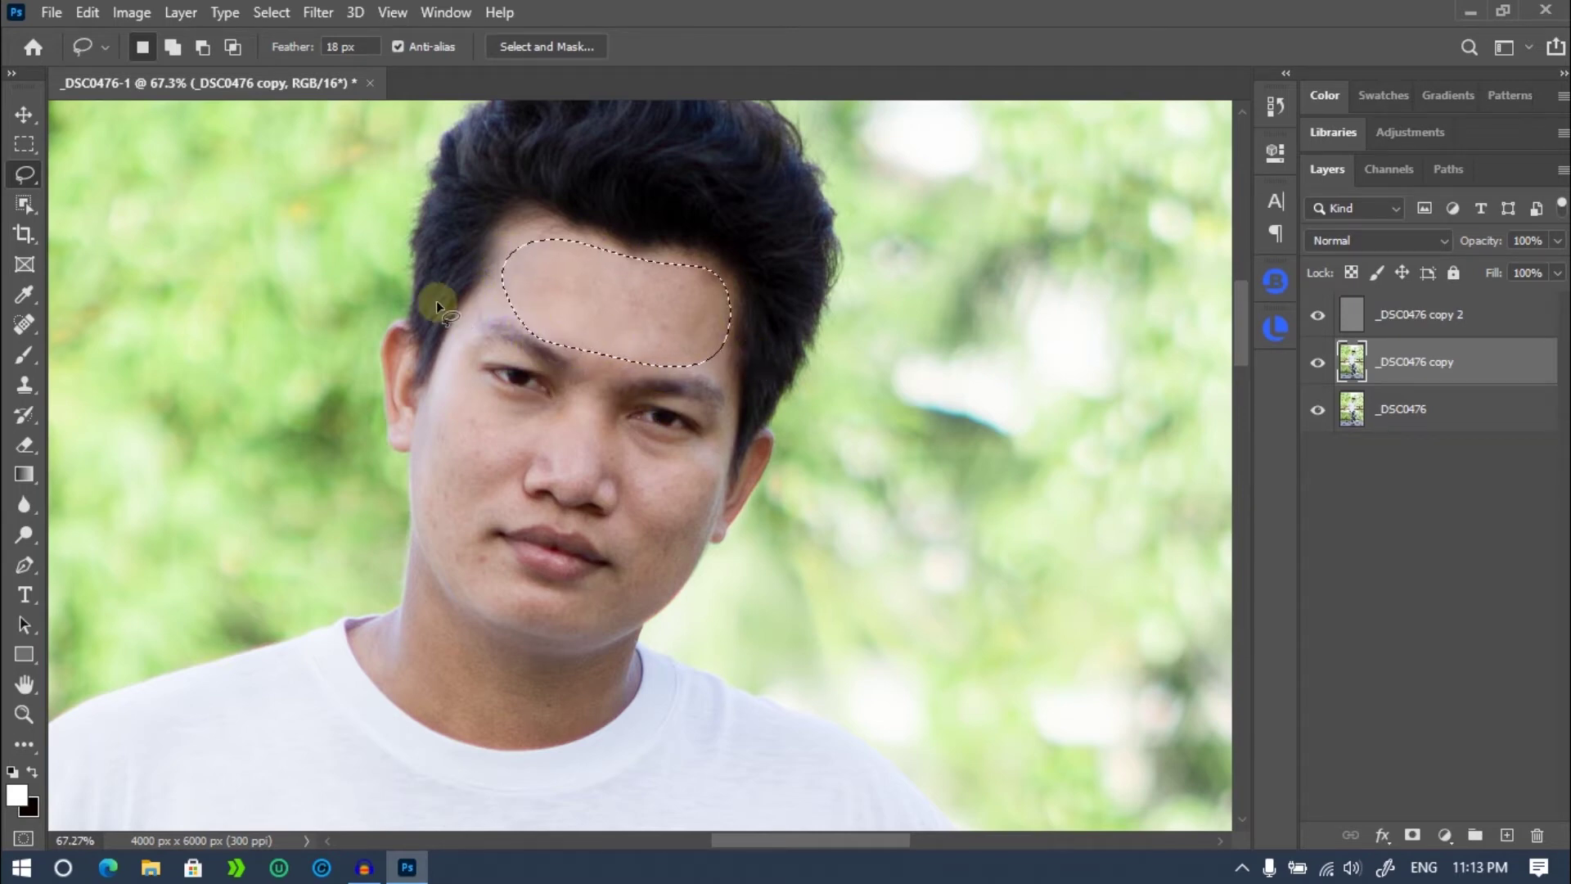
{"action": "left_click", "coordinate": [312, 15]}
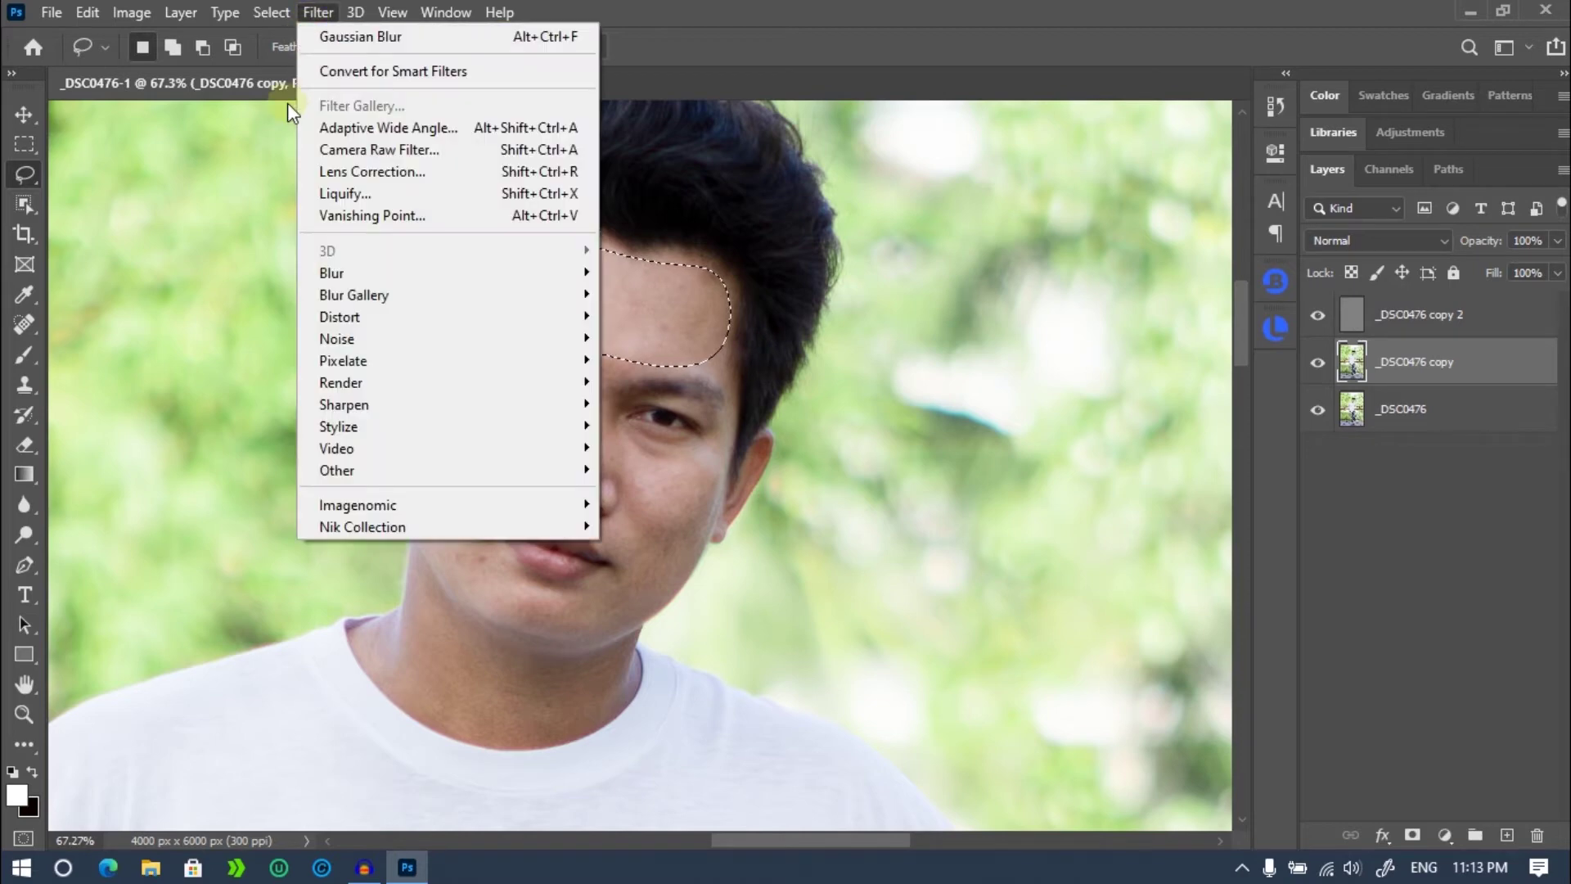
{"action": "mouse_move", "coordinate": [331, 273]}
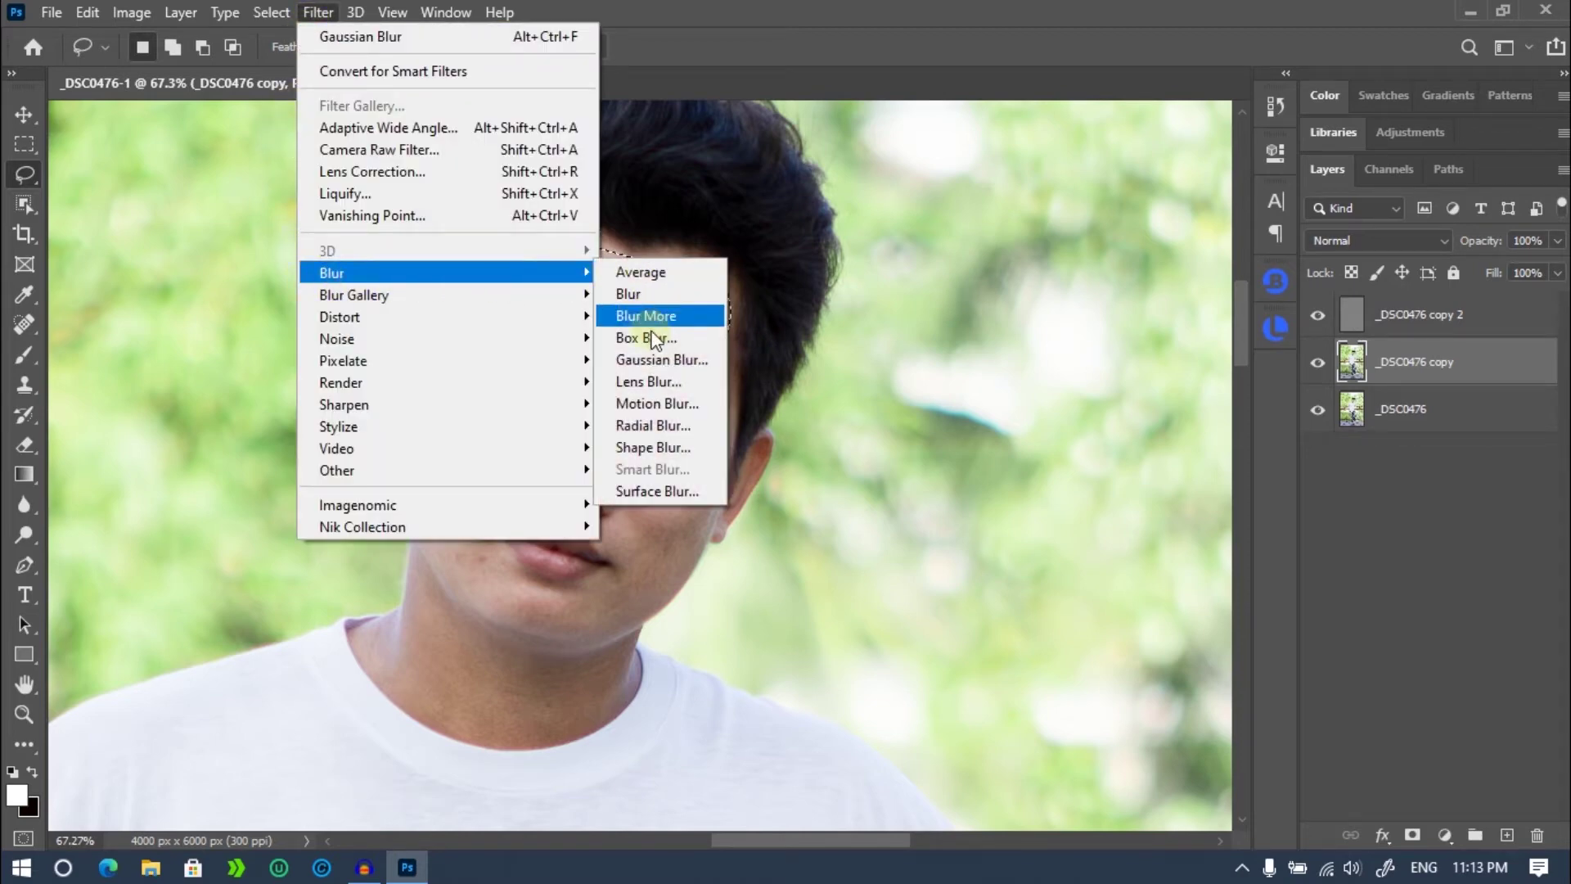
Apply a Gaussian Blur with a 15.3-pixel radius to the forehead selection.
{"action": "left_click", "coordinate": [696, 360]}
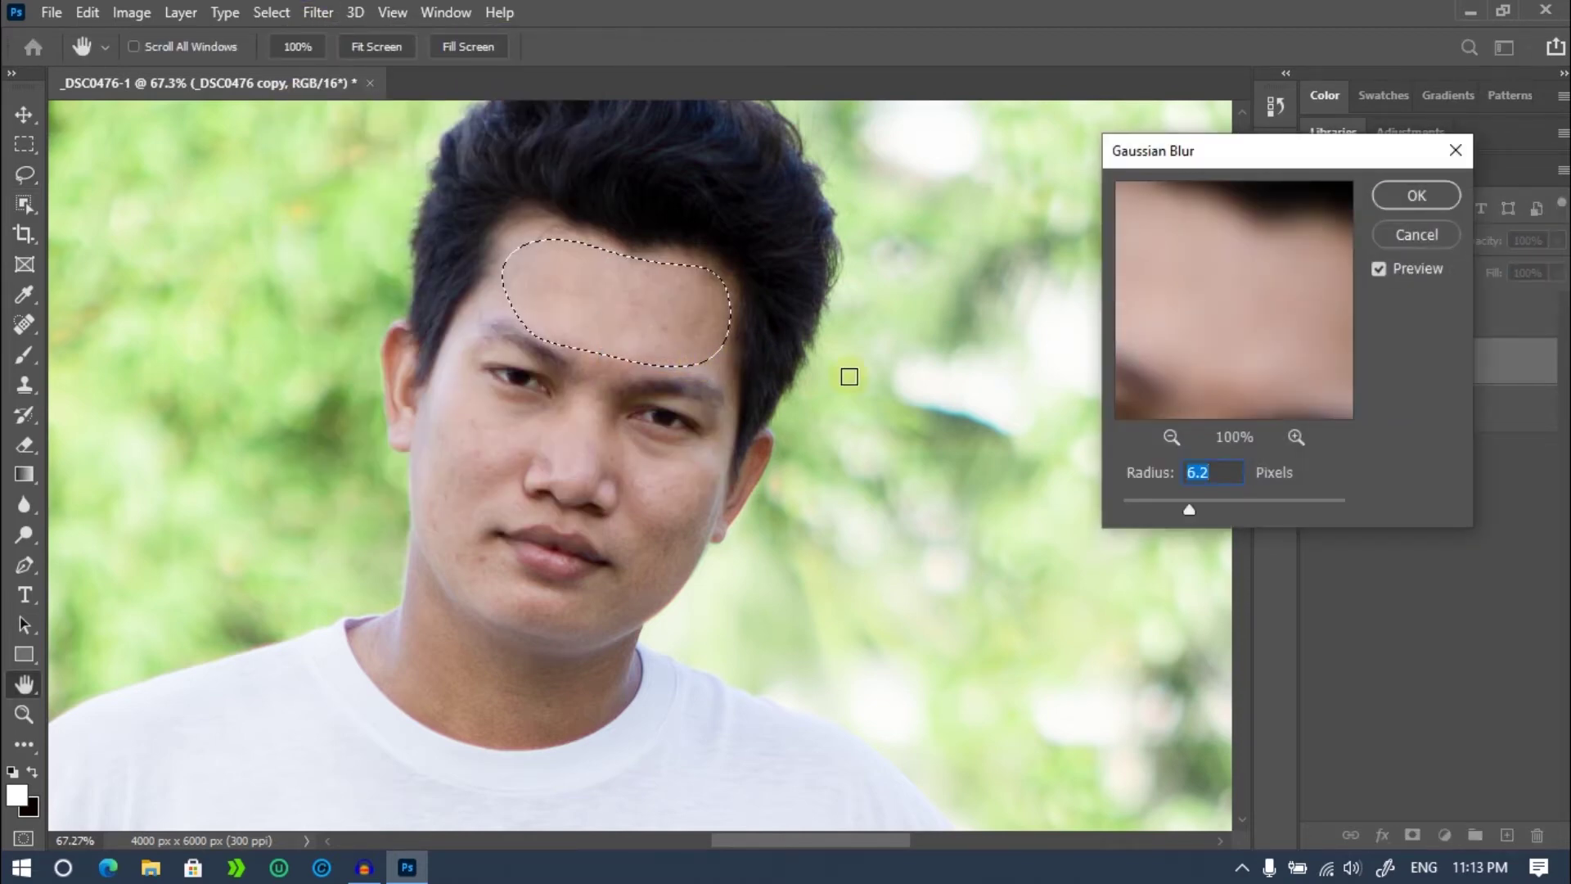
{"action": "left_click_drag", "start_coordinate": [1190, 509], "coordinate": [1218, 509]}
{"action": "mouse_move", "coordinate": [1210, 508]}
{"action": "left_mouse_down"}
{"action": "mouse_move", "coordinate": [1280, 508]}
{"action": "mouse_move", "coordinate": [1193, 512]}
{"action": "mouse_move", "coordinate": [1214, 511]}
{"action": "left_mouse_up"}
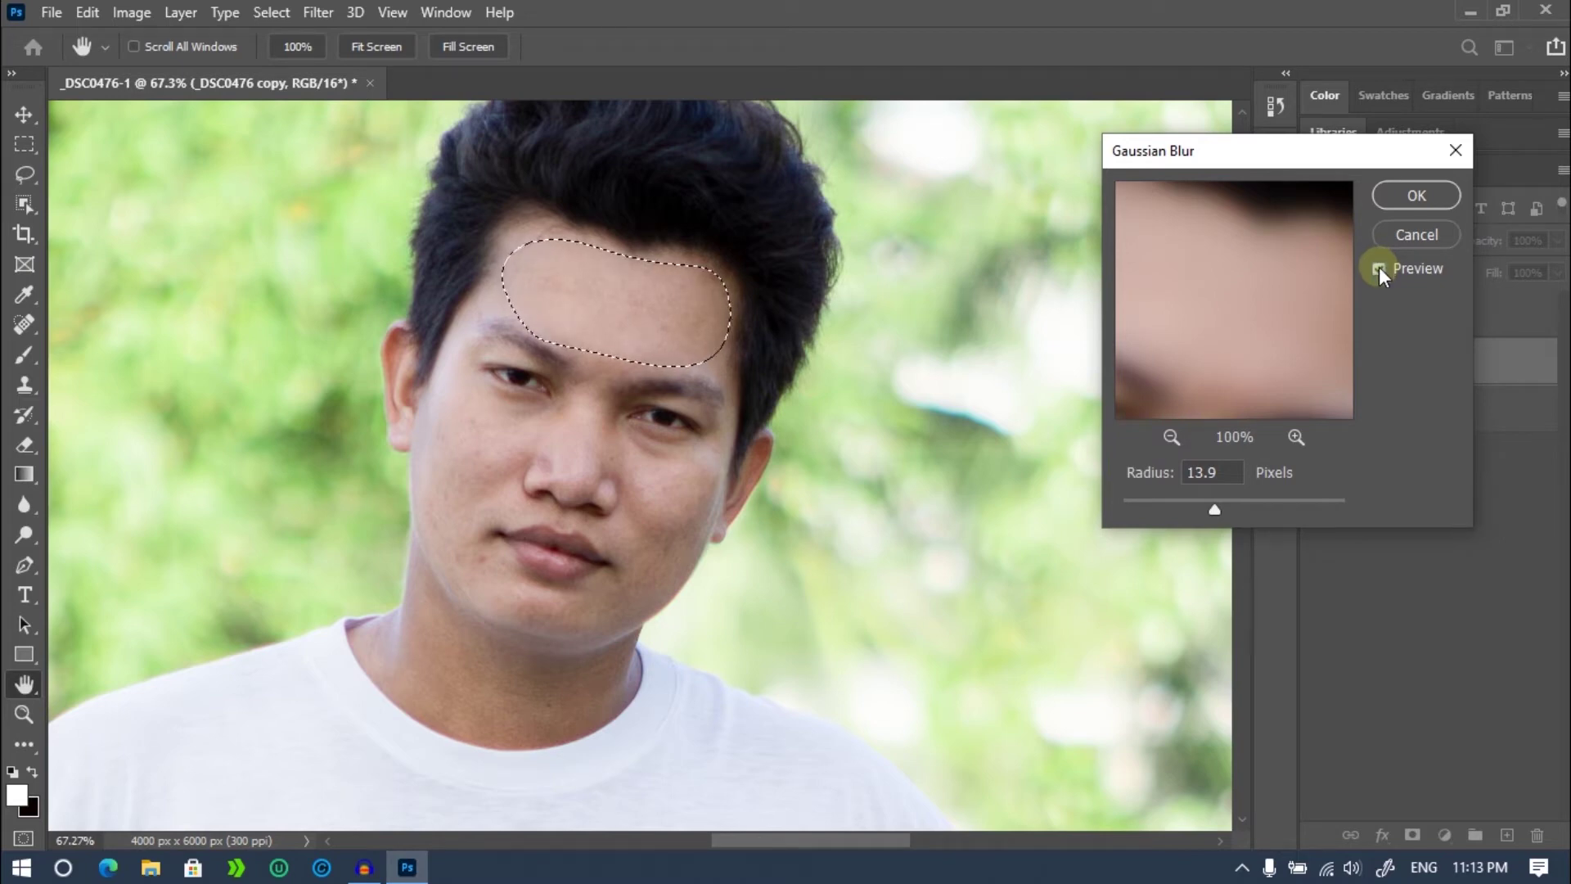
{"action": "left_click_drag", "start_coordinate": [1214, 509], "coordinate": [1211, 509]}
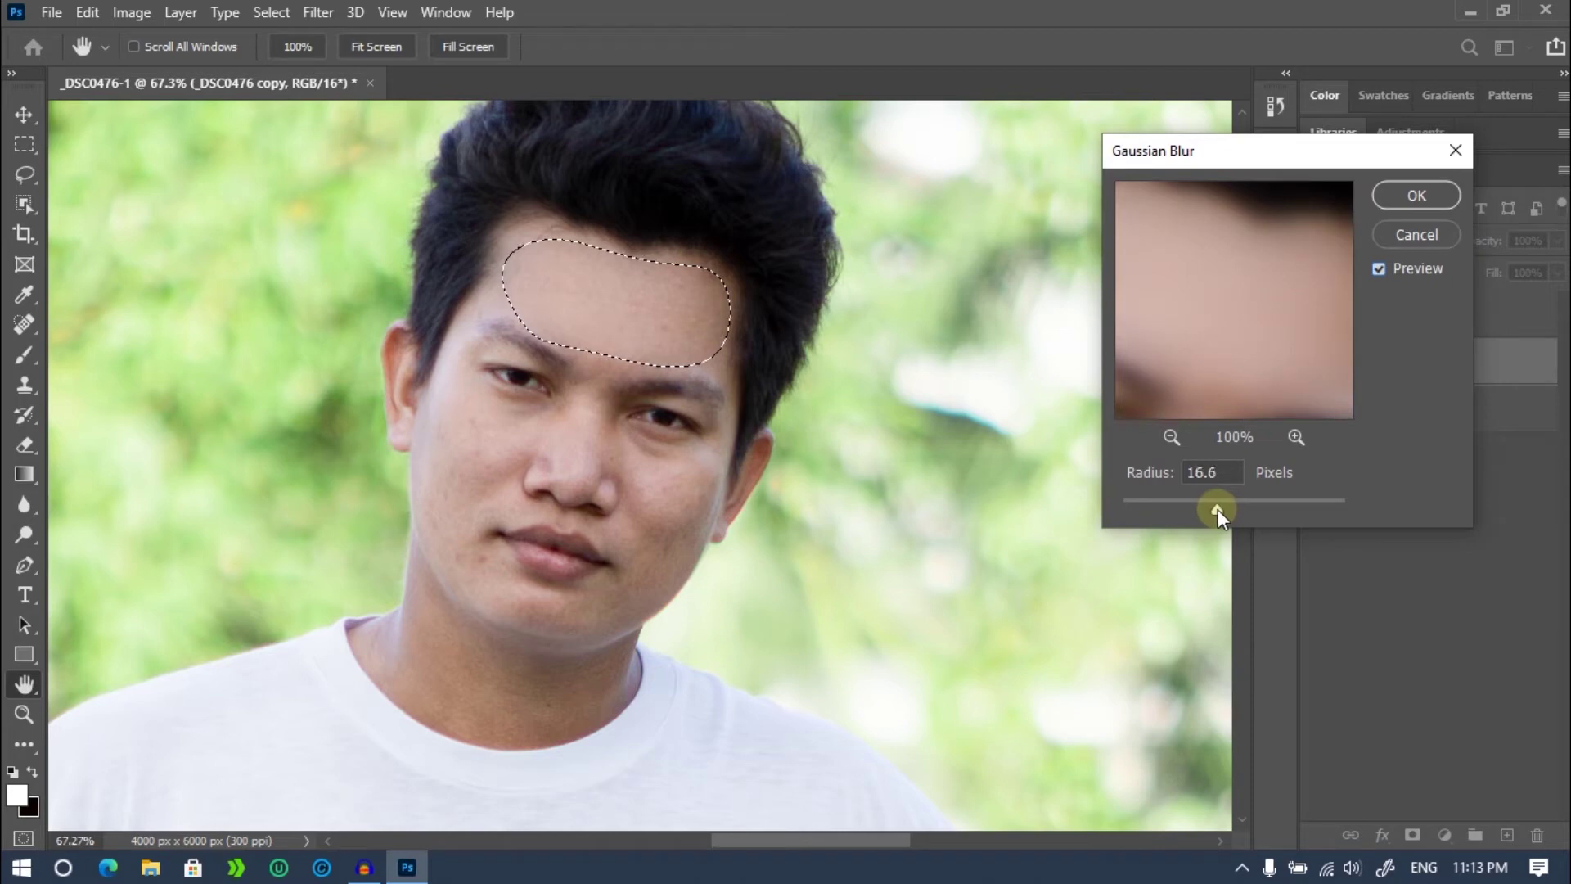
{"action": "left_click_drag", "start_coordinate": [1214, 509], "coordinate": [1211, 508]}
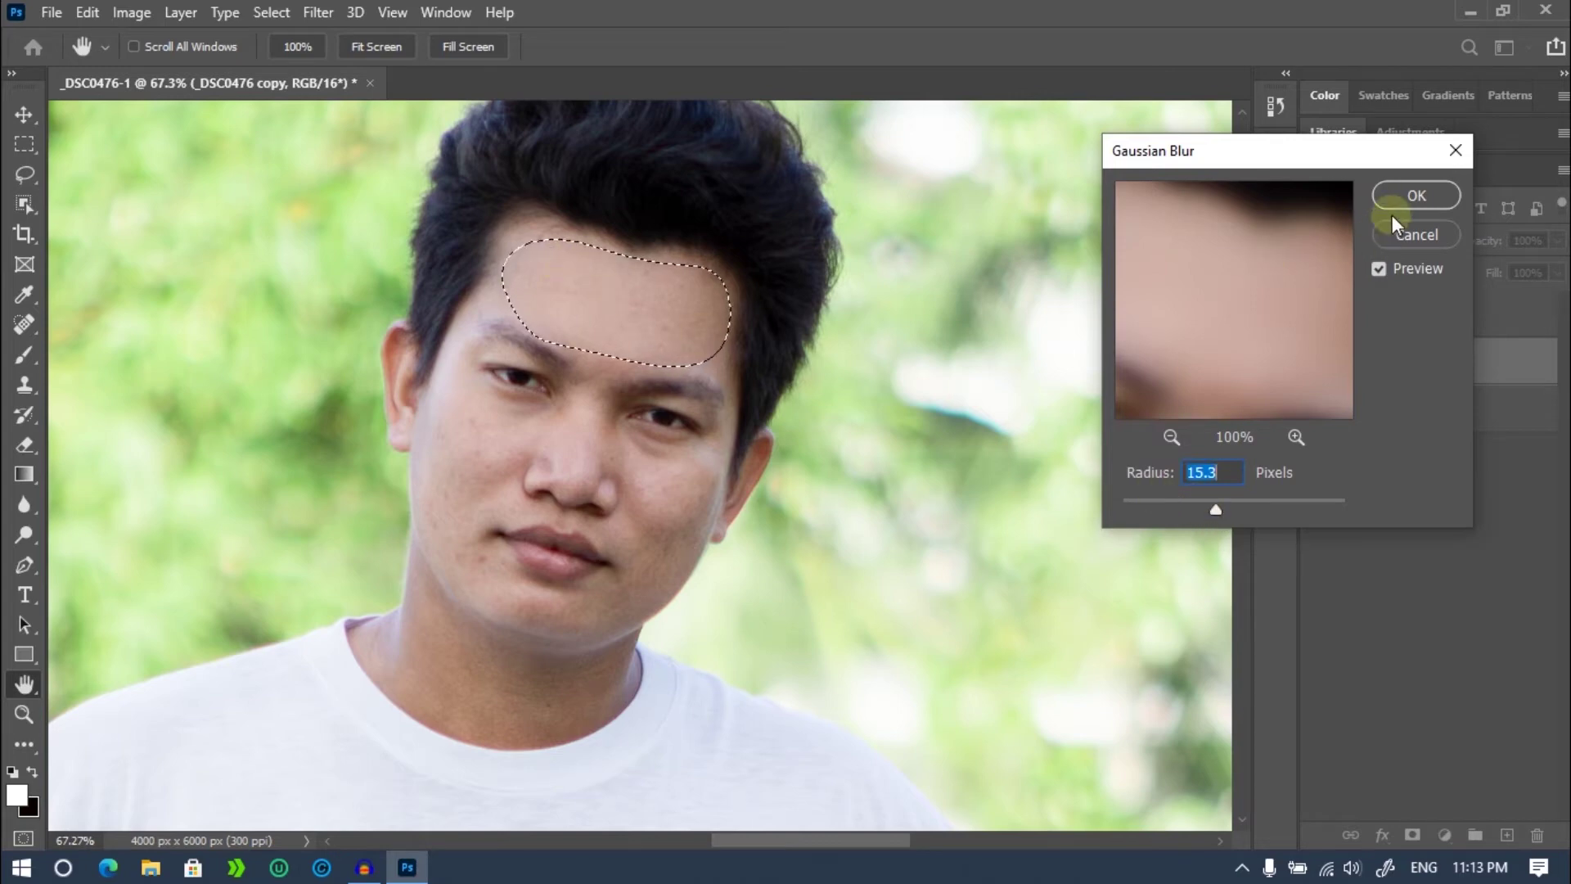
{"action": "left_click", "coordinate": [1416, 193]}
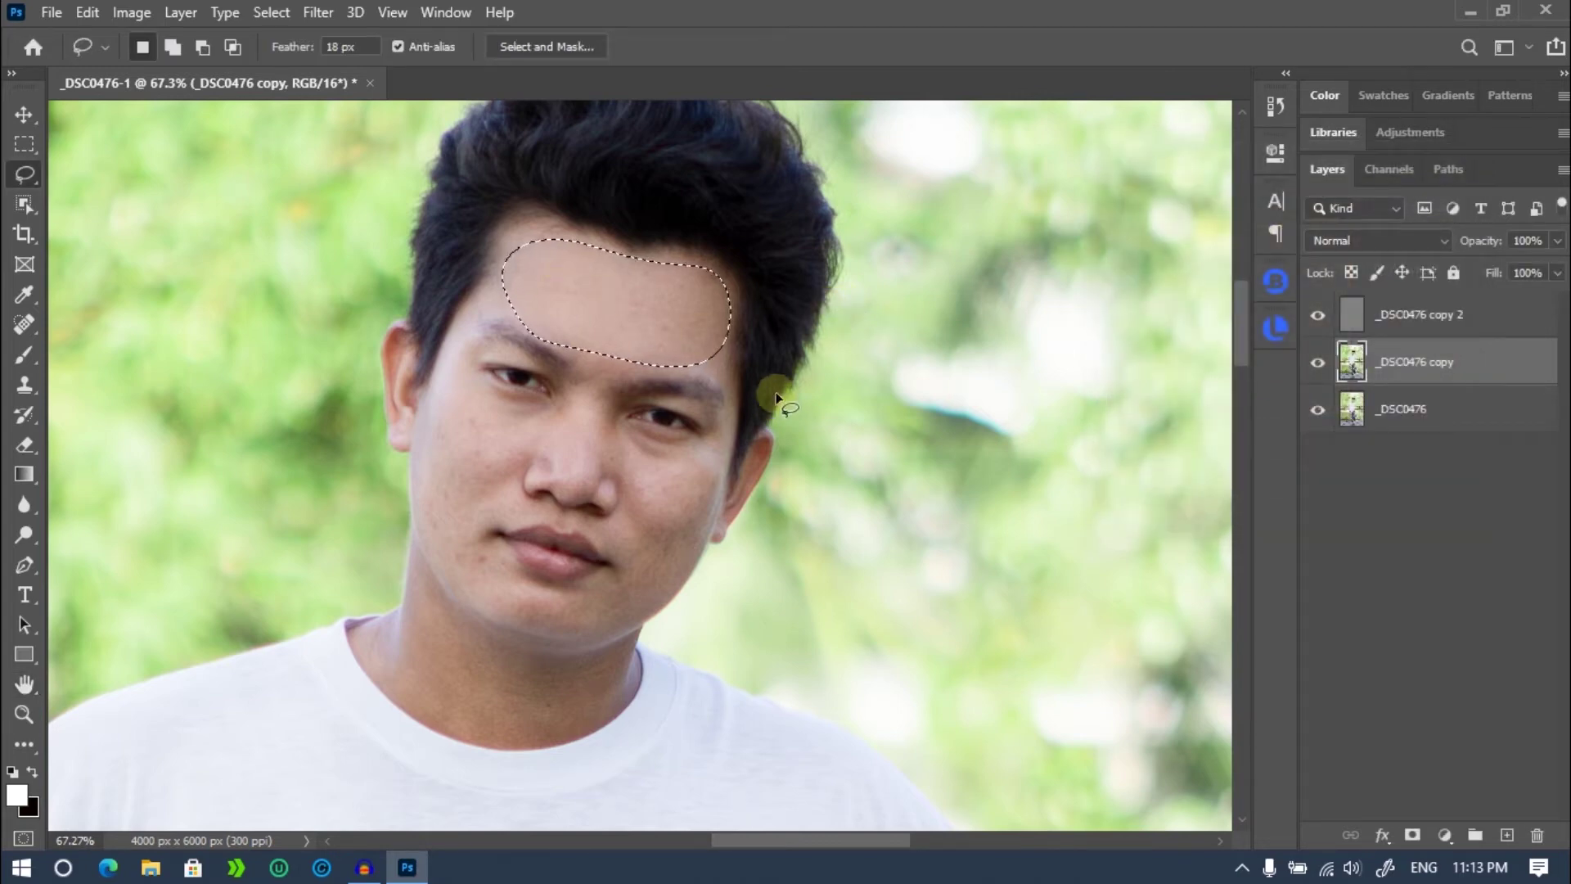
Drop the forehead selection and lasso the temple beside the left eye for Gaussian Blur.
{"action": "key", "text": "ctrl+d"}
{"action": "scroll", "coordinate": [450, 381], "scroll_direction": "up", "scroll_amount": 3}
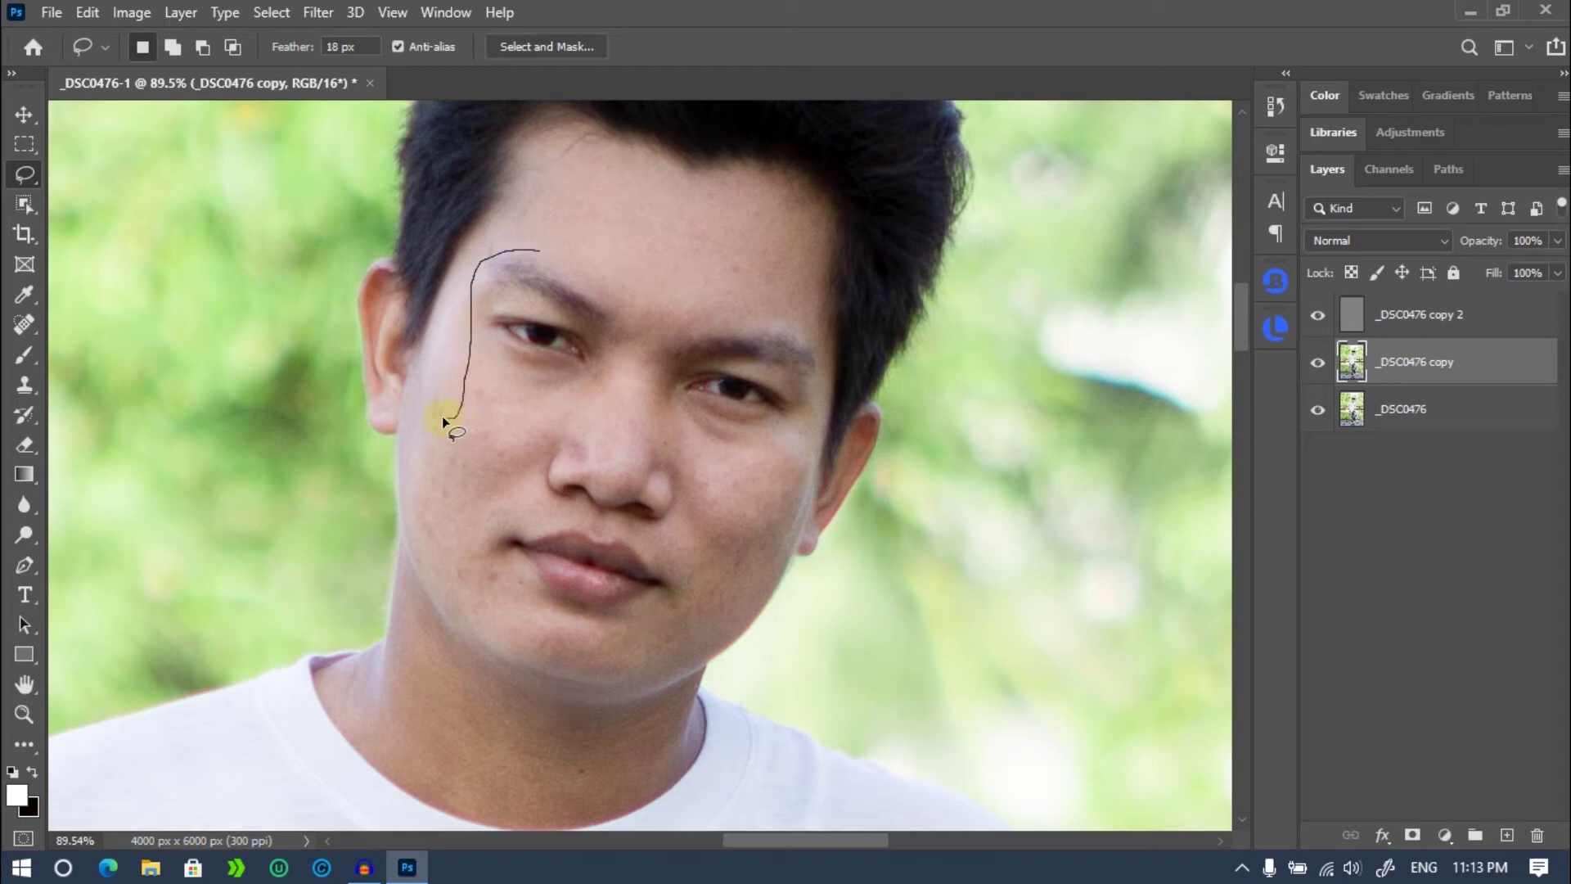
{"action": "left_click_drag", "start_coordinate": [433, 388], "coordinate": [436, 310]}
{"action": "left_click_drag", "start_coordinate": [523, 236], "coordinate": [578, 260]}
{"action": "left_click", "coordinate": [321, 13]}
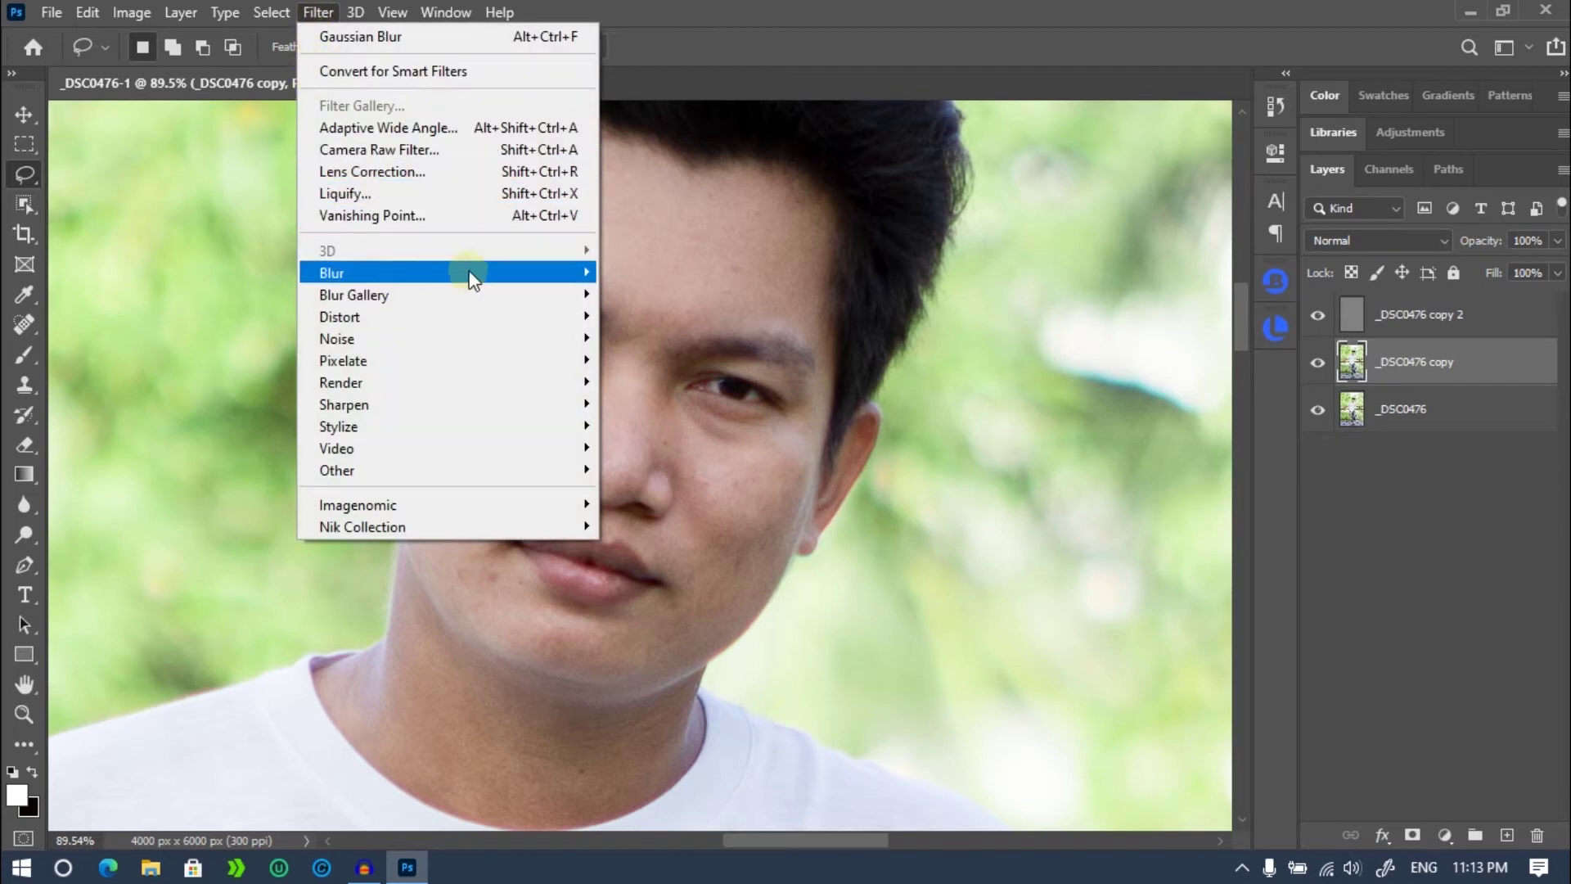
{"action": "mouse_move", "coordinate": [368, 273]}
{"action": "left_click", "coordinate": [644, 351]}
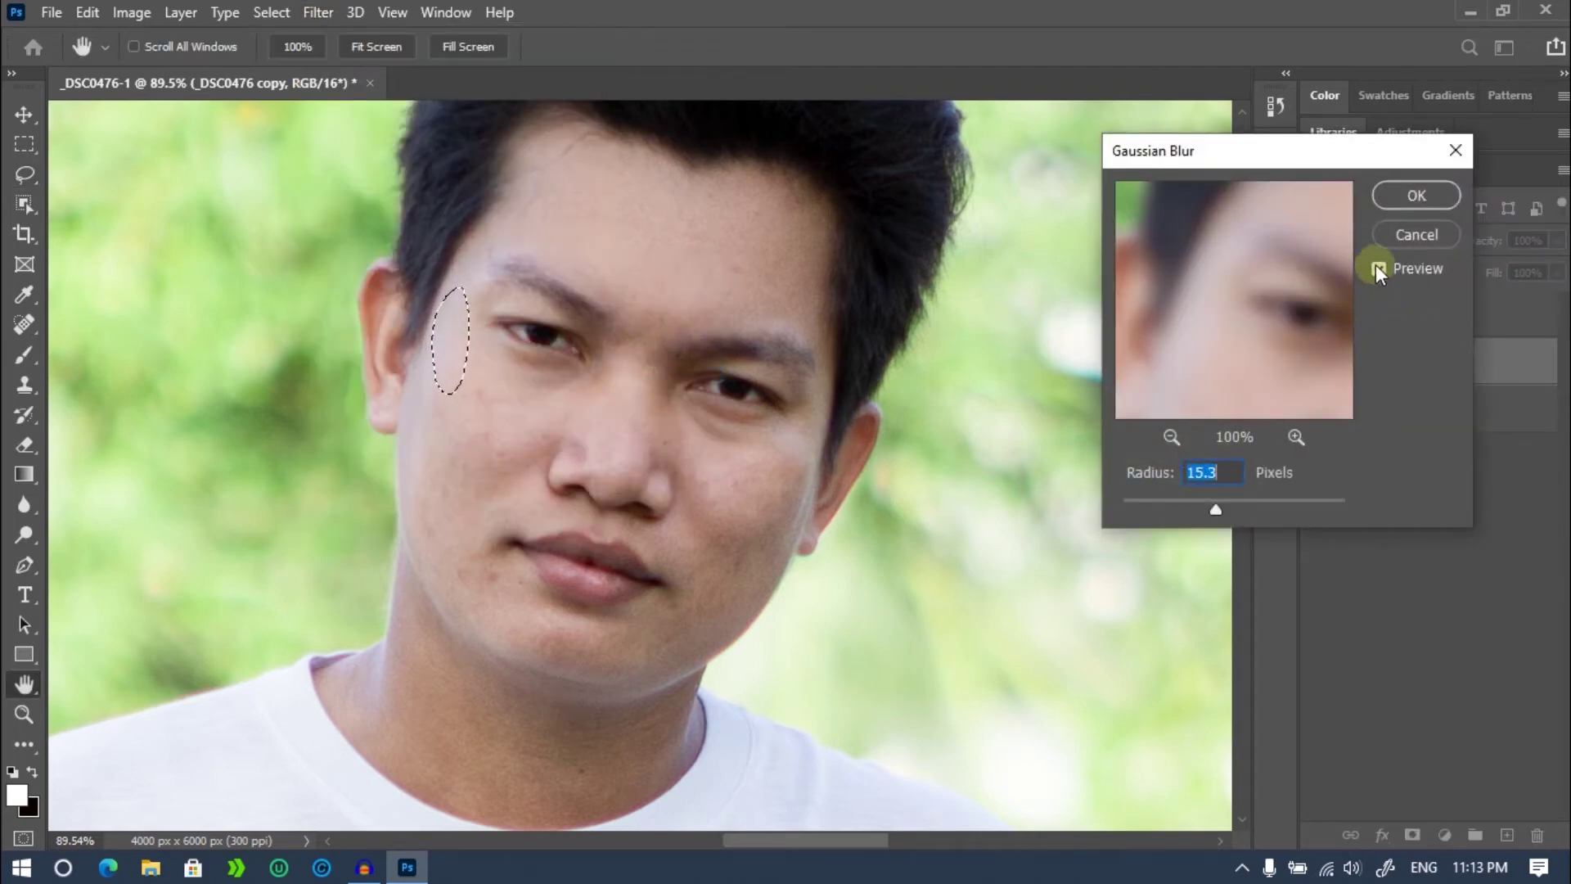
Compare the blur preview and apply an 8-pixel Gaussian Blur to the temple area.
{"action": "left_click", "coordinate": [1224, 477]}
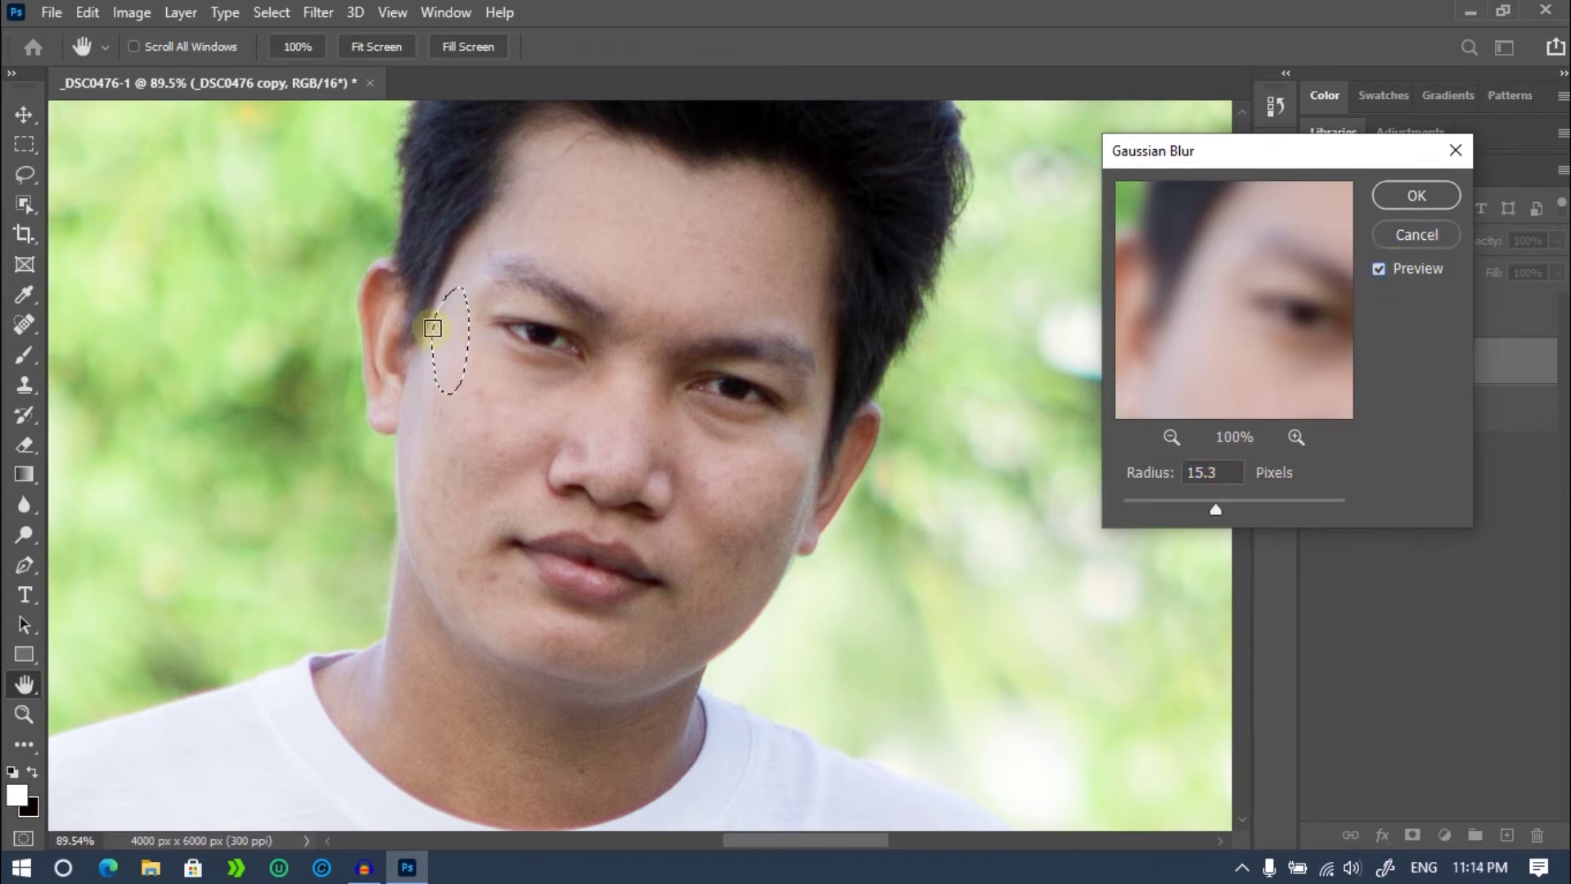
{"action": "left_click", "coordinate": [470, 333]}
{"action": "left_click", "coordinate": [1399, 271]}
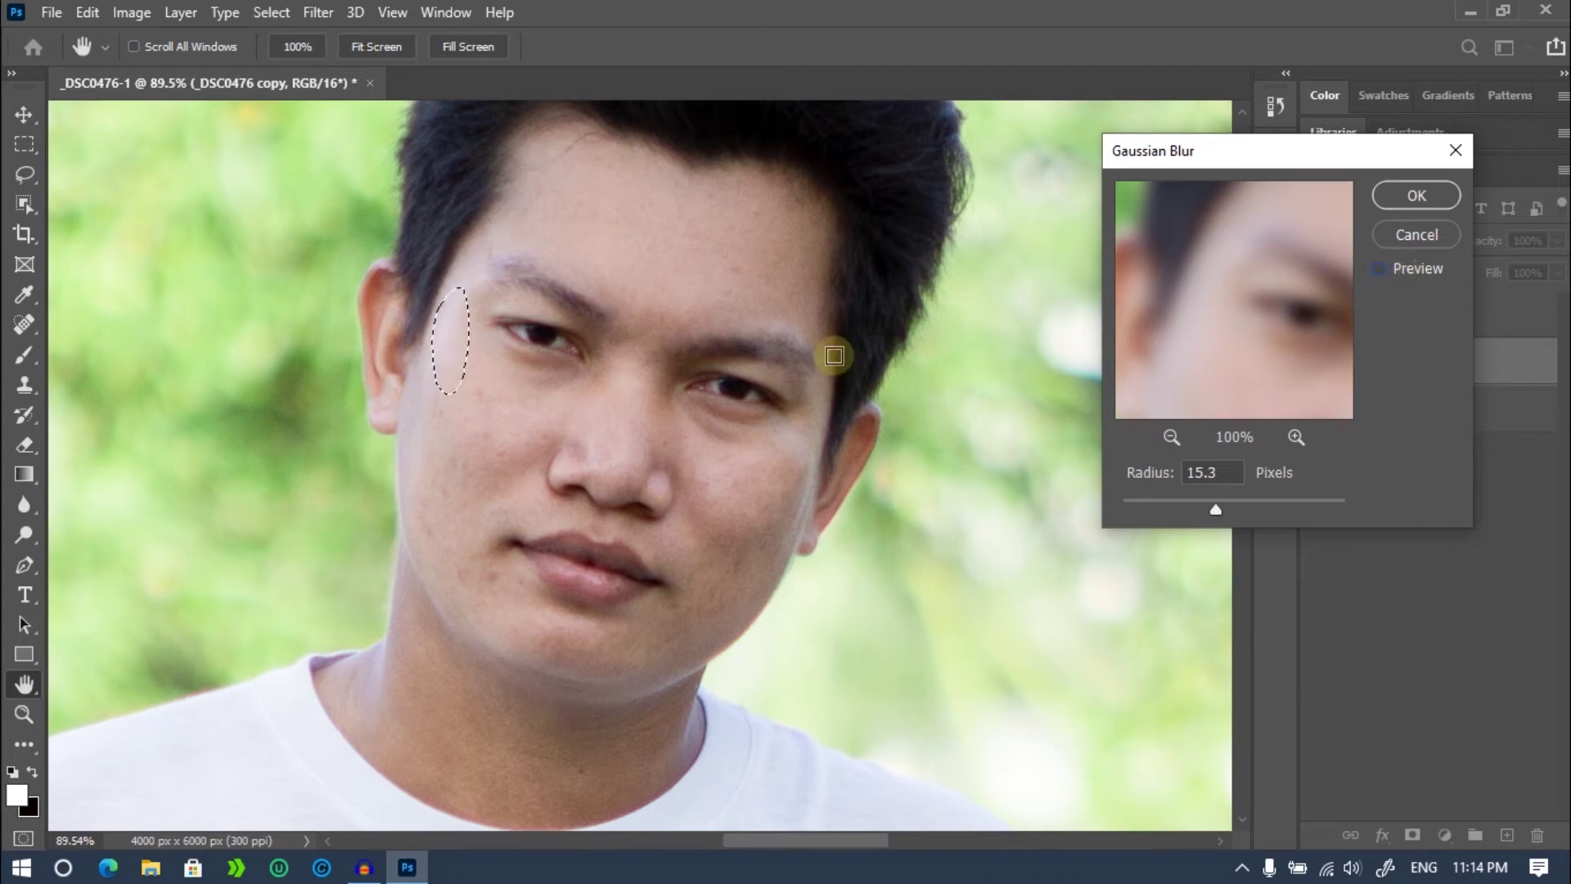
{"action": "left_click", "coordinate": [1385, 282]}
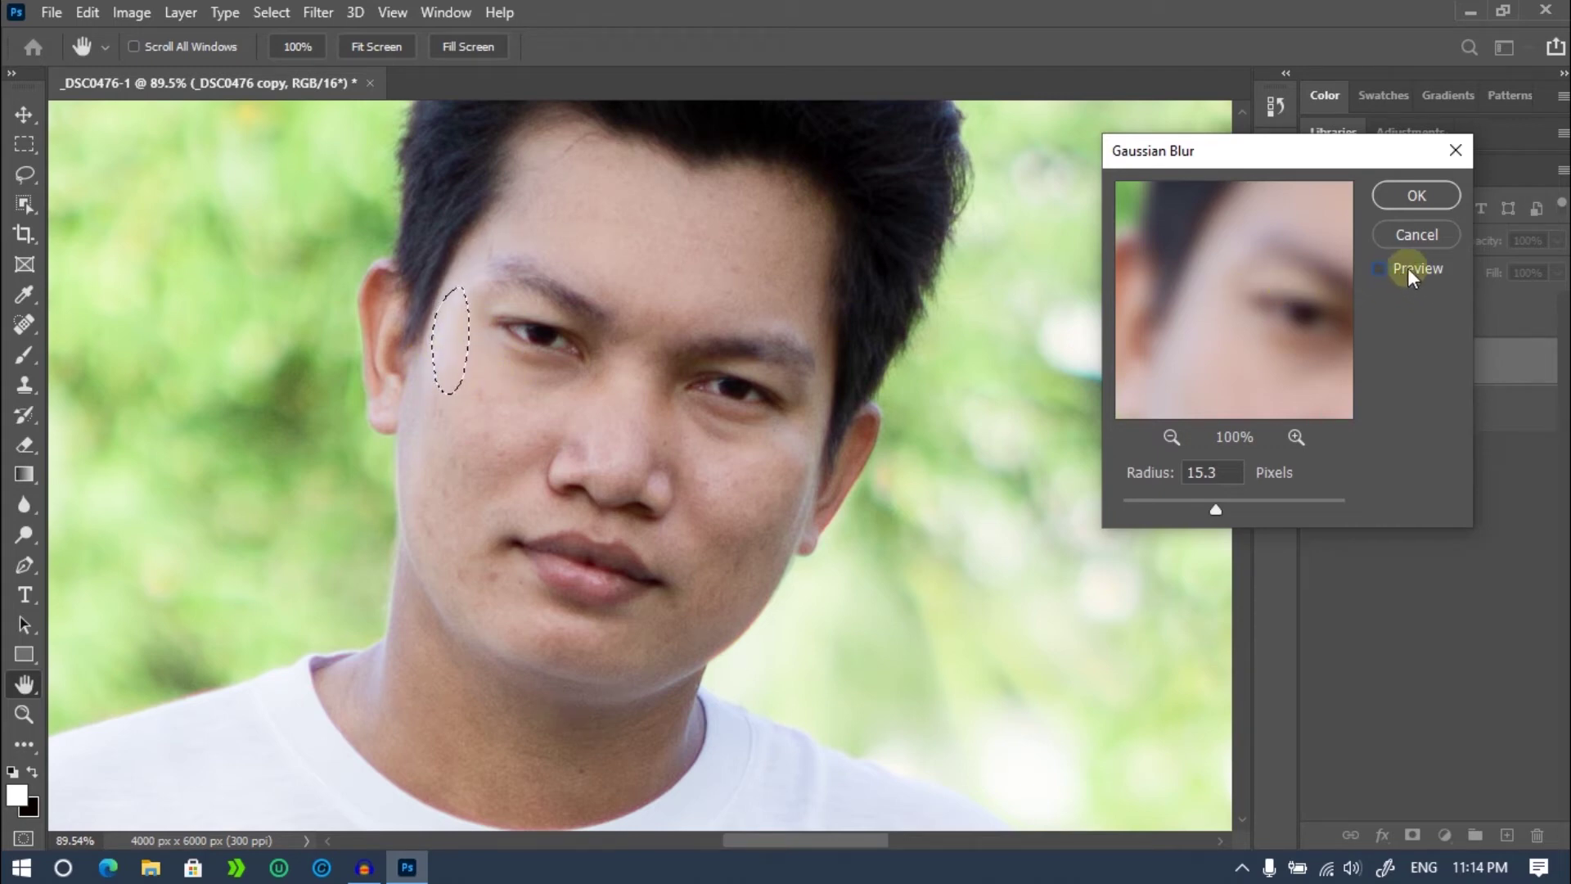
{"action": "left_click", "coordinate": [1408, 267]}
{"action": "left_click", "coordinate": [478, 334]}
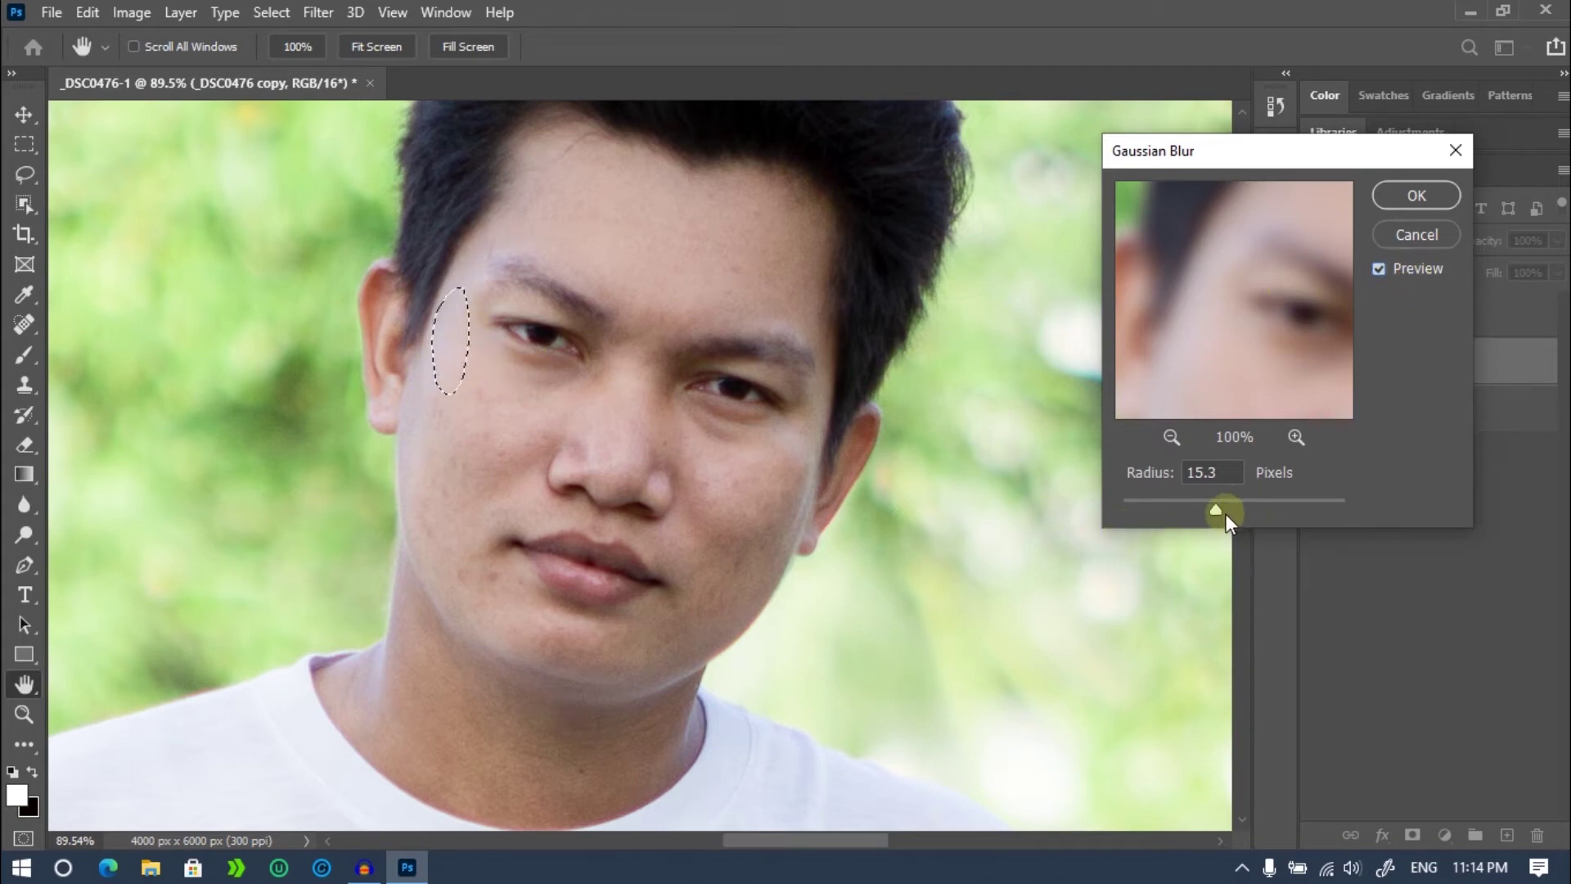
{"action": "left_click_drag", "start_coordinate": [1215, 513], "coordinate": [1200, 513]}
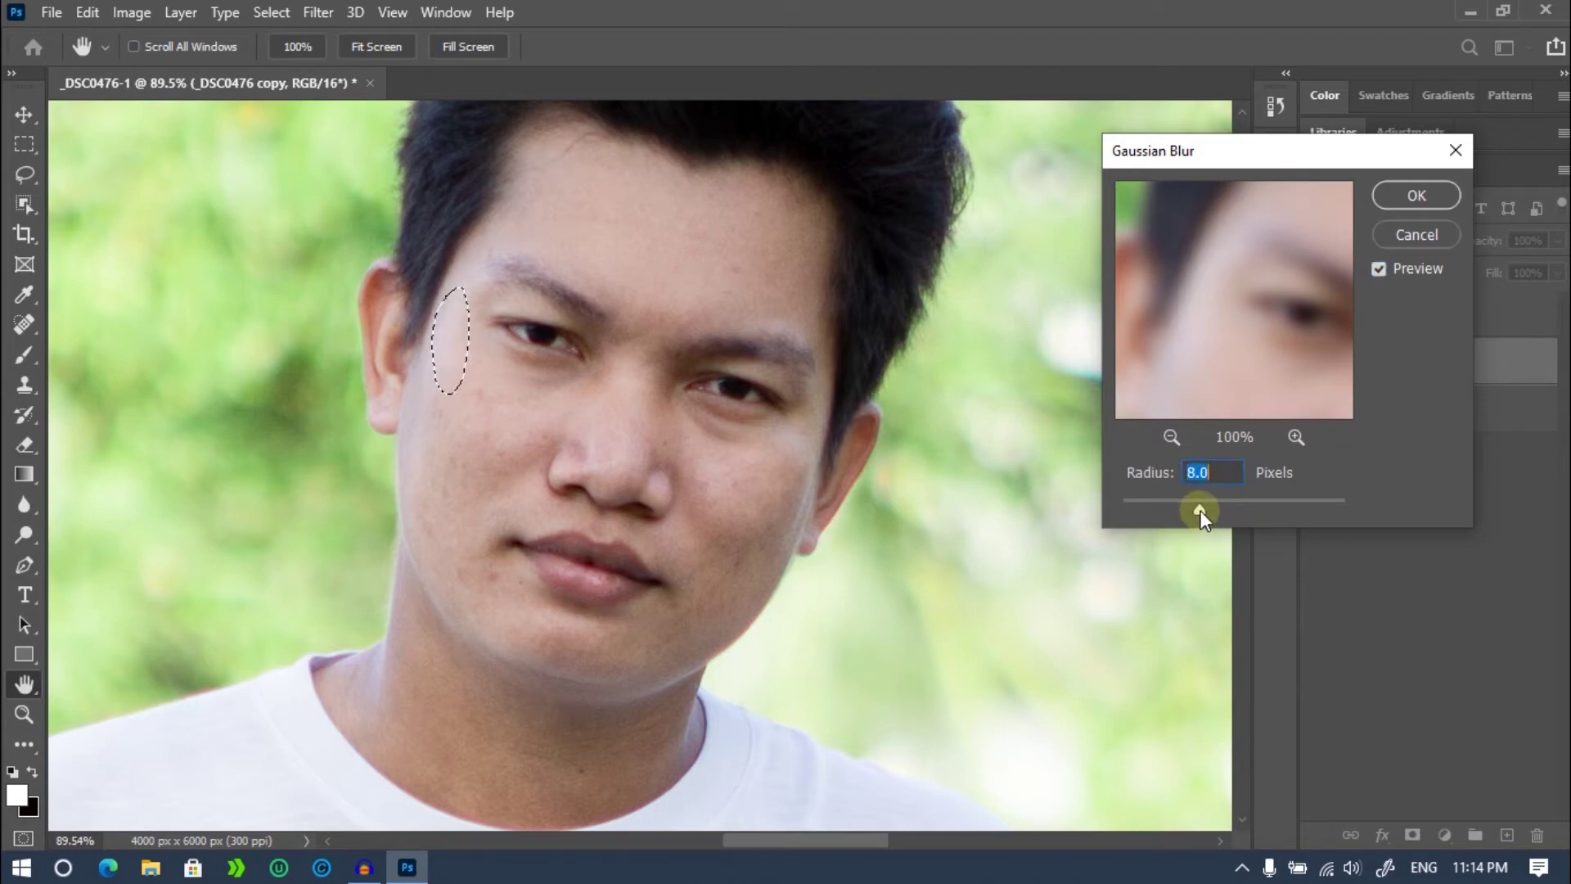
{"action": "left_click", "coordinate": [1404, 193]}
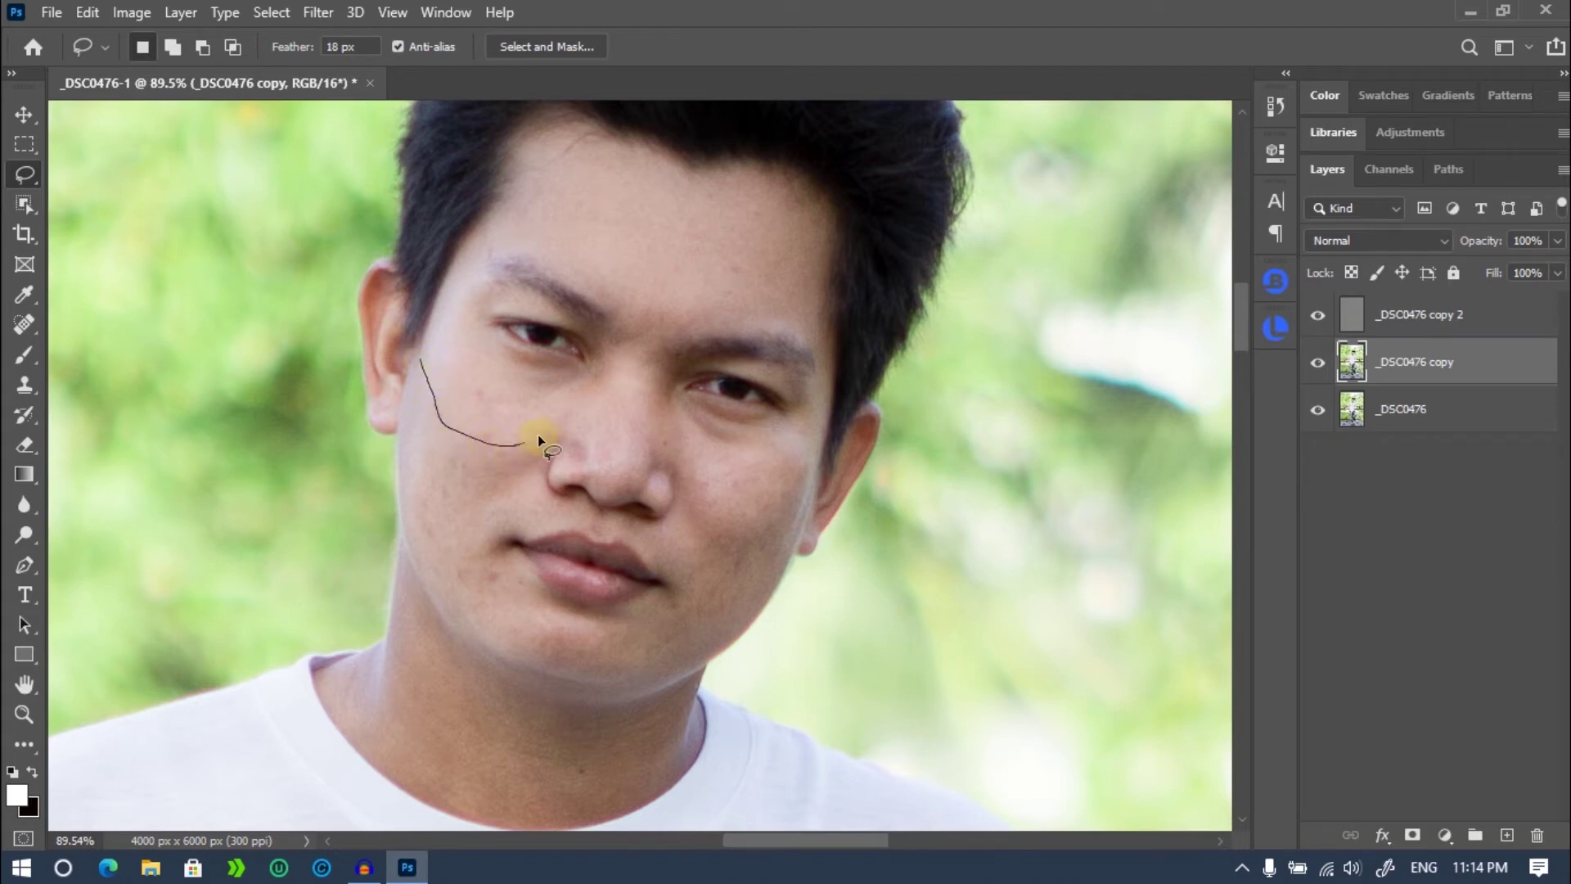
Lasso a cheek patch, blur it with a 15-pixel Gaussian Blur, and deselect.
{"action": "left_click_drag", "start_coordinate": [591, 386], "coordinate": [558, 375]}
{"action": "left_click_drag", "start_coordinate": [424, 366], "coordinate": [427, 370]}
{"action": "left_click", "coordinate": [318, 12]}
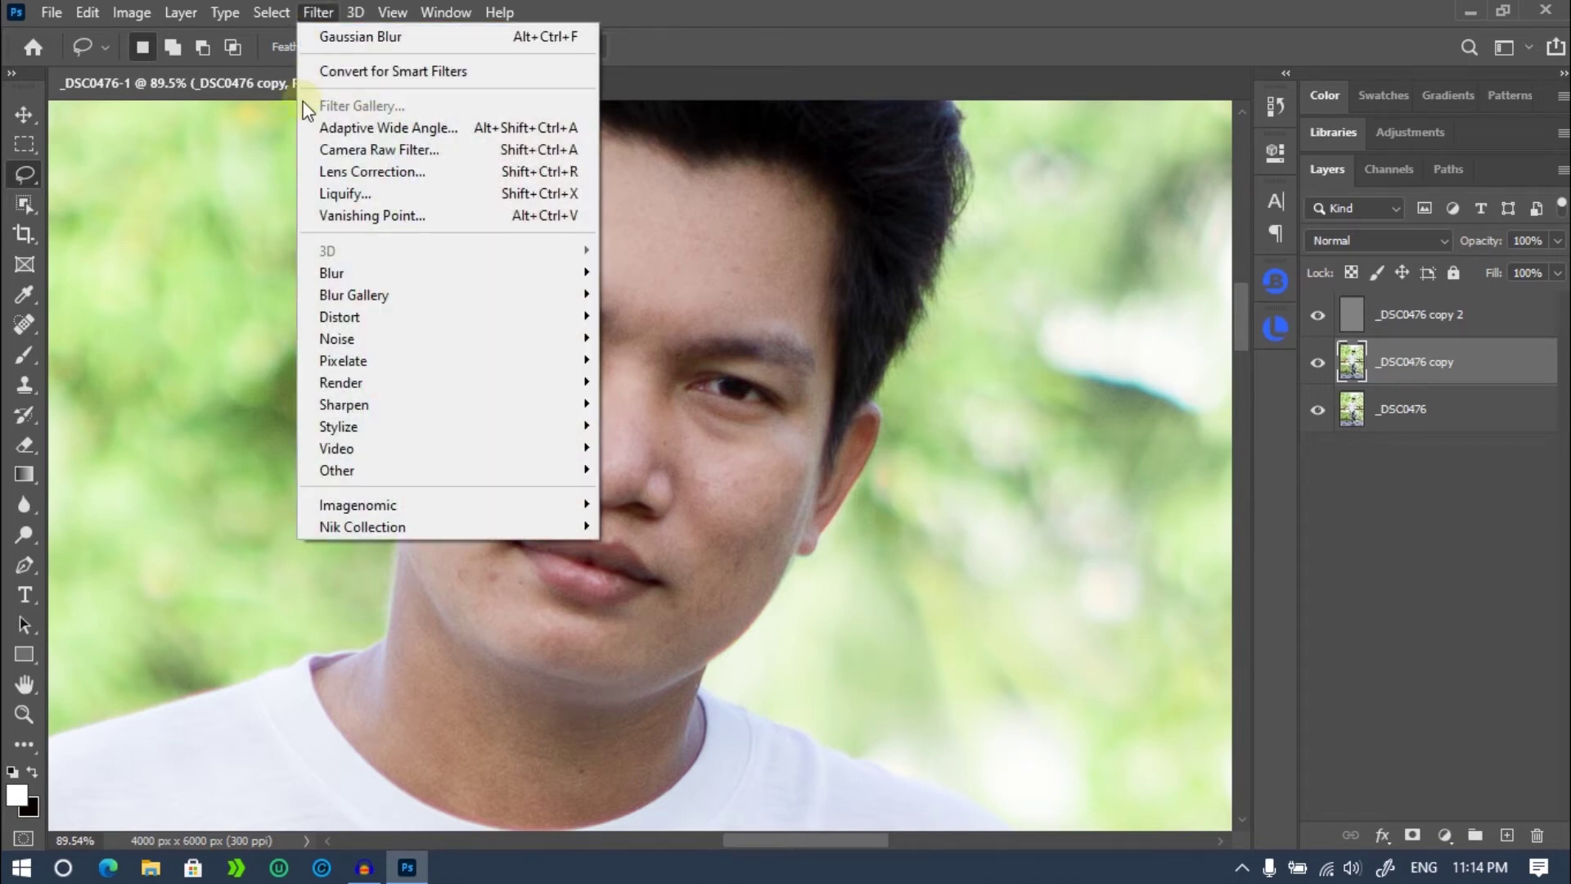
{"action": "mouse_move", "coordinate": [331, 272]}
{"action": "left_click", "coordinate": [653, 359]}
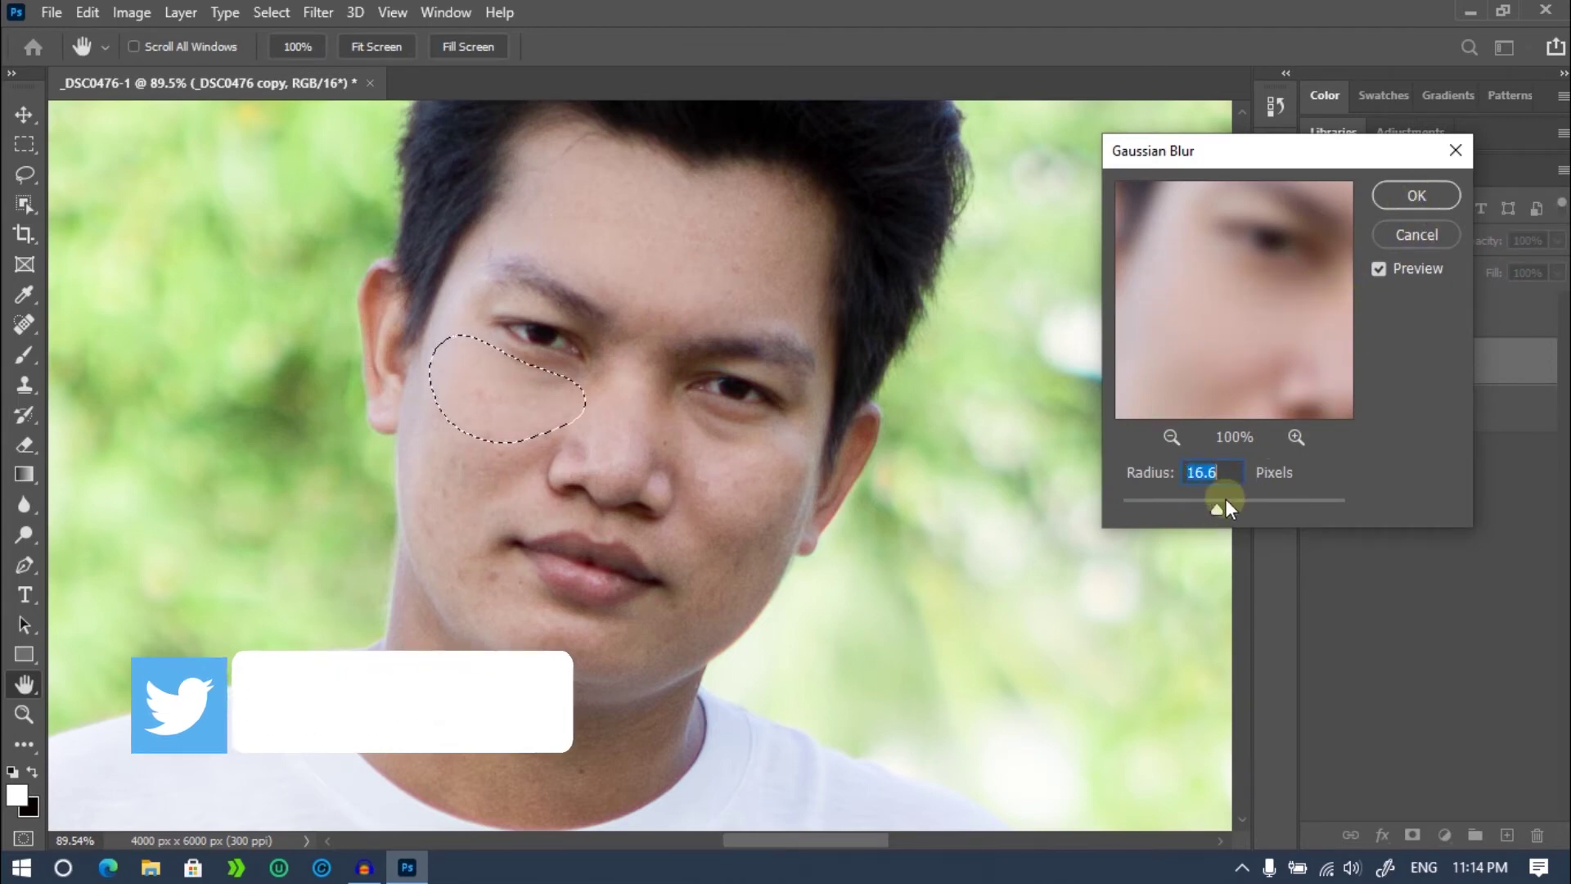
{"action": "type", "text": "15"}
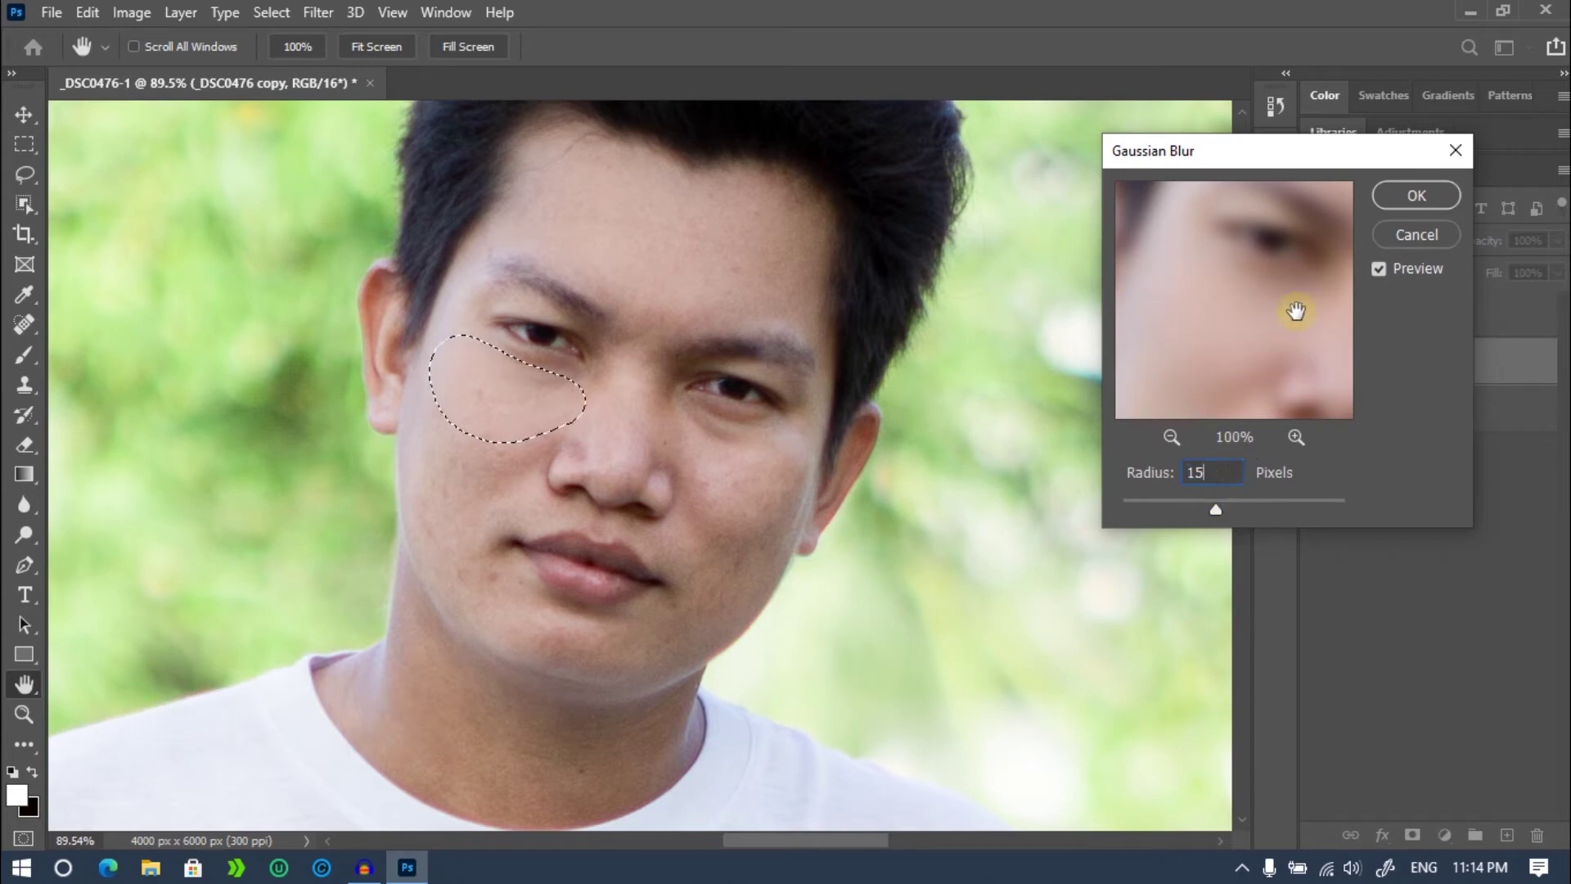
{"action": "left_click", "coordinate": [1403, 195]}
{"action": "key", "text": "ctrl+d"}
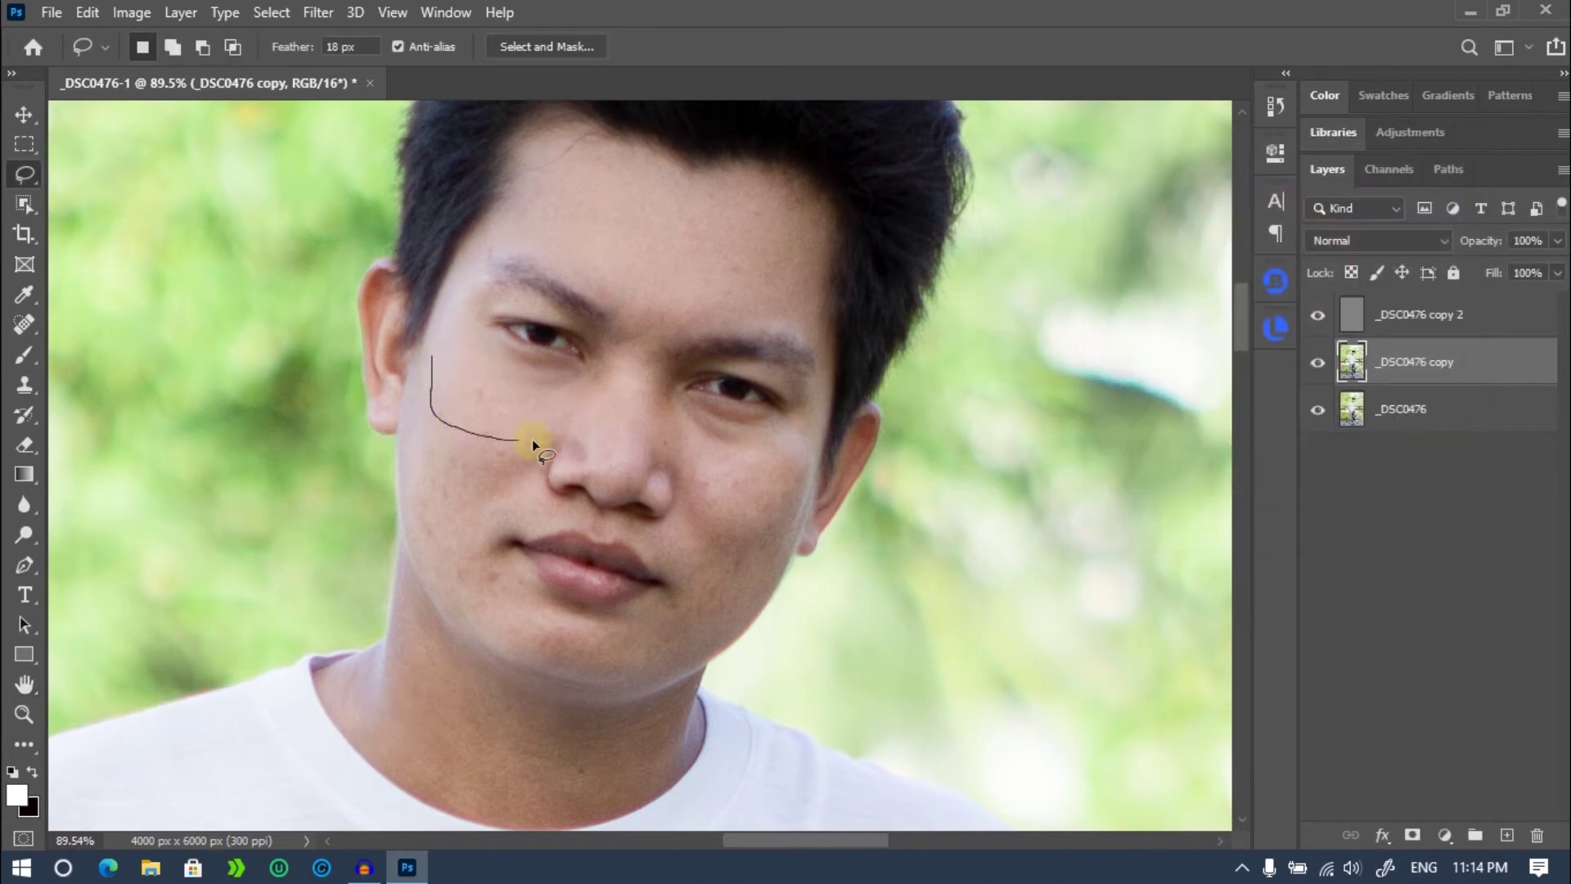
Lasso more cheek skin and the skin under the eye, reapplying the blur.
{"action": "left_click_drag", "start_coordinate": [531, 439], "coordinate": [456, 572]}
{"action": "left_click_drag", "start_coordinate": [507, 489], "coordinate": [518, 617]}
{"action": "left_click_drag", "start_coordinate": [466, 483], "coordinate": [503, 491]}
{"action": "key", "text": "ctrl+d"}
{"action": "scroll", "coordinate": [767, 342], "scroll_direction": "up", "scroll_amount": 3}
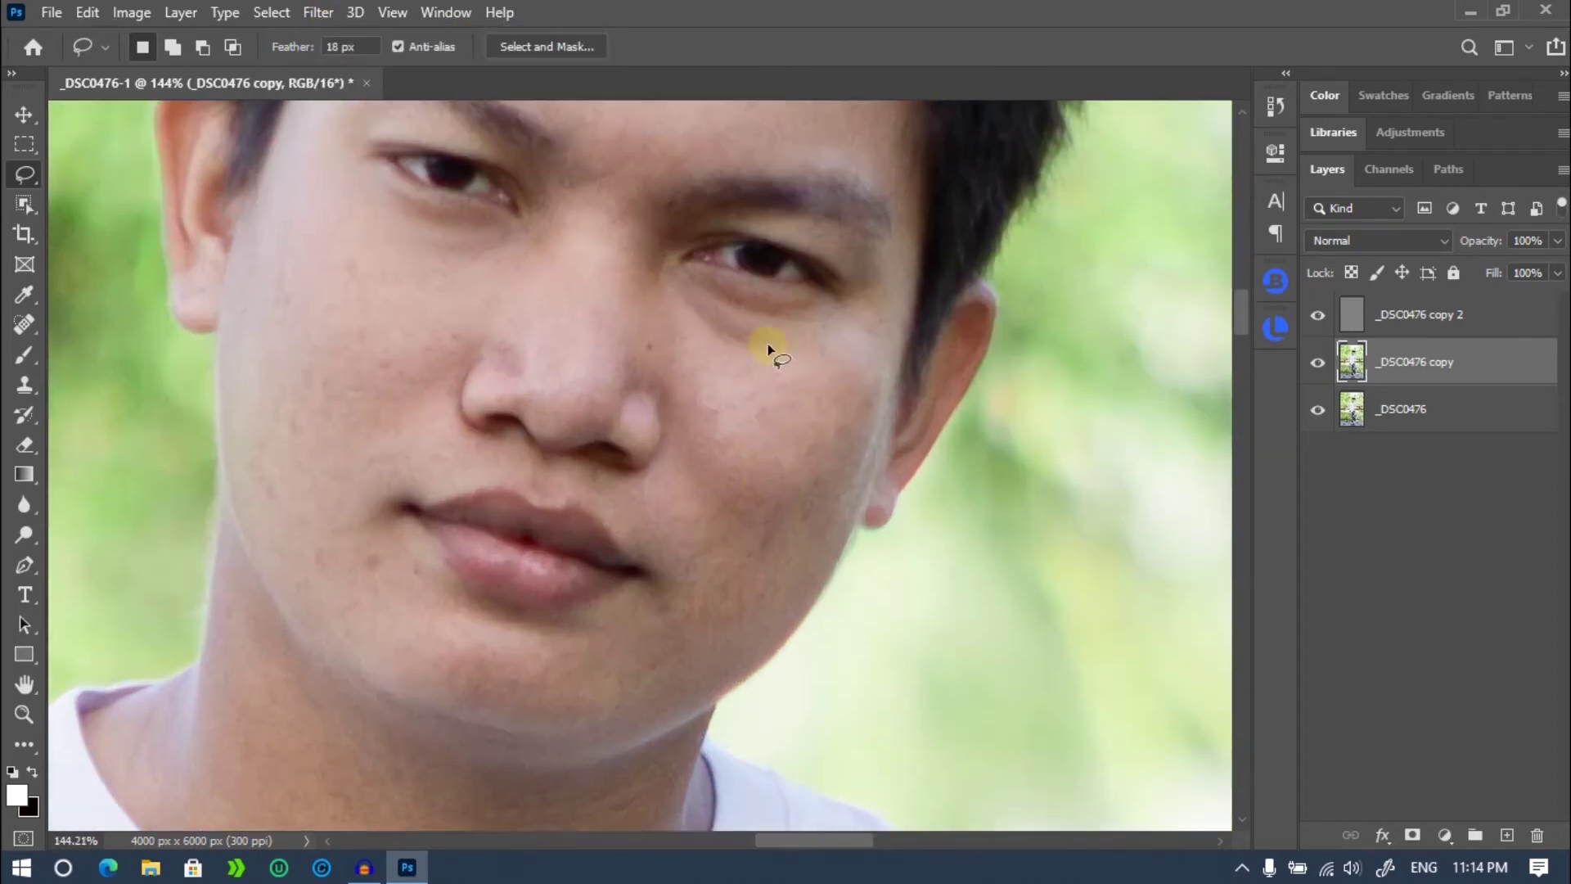
{"action": "left_click_drag", "start_coordinate": [671, 285], "coordinate": [862, 314]}
{"action": "key", "text": "ctrl+d"}
Outline the cheek down toward the jaw and reapply the last Gaussian Blur.
{"action": "left_click_drag", "start_coordinate": [789, 474], "coordinate": [895, 247]}
{"action": "scroll", "coordinate": [479, 275], "scroll_direction": "down", "scroll_amount": 2}
{"action": "left_click_drag", "start_coordinate": [684, 292], "coordinate": [753, 381]}
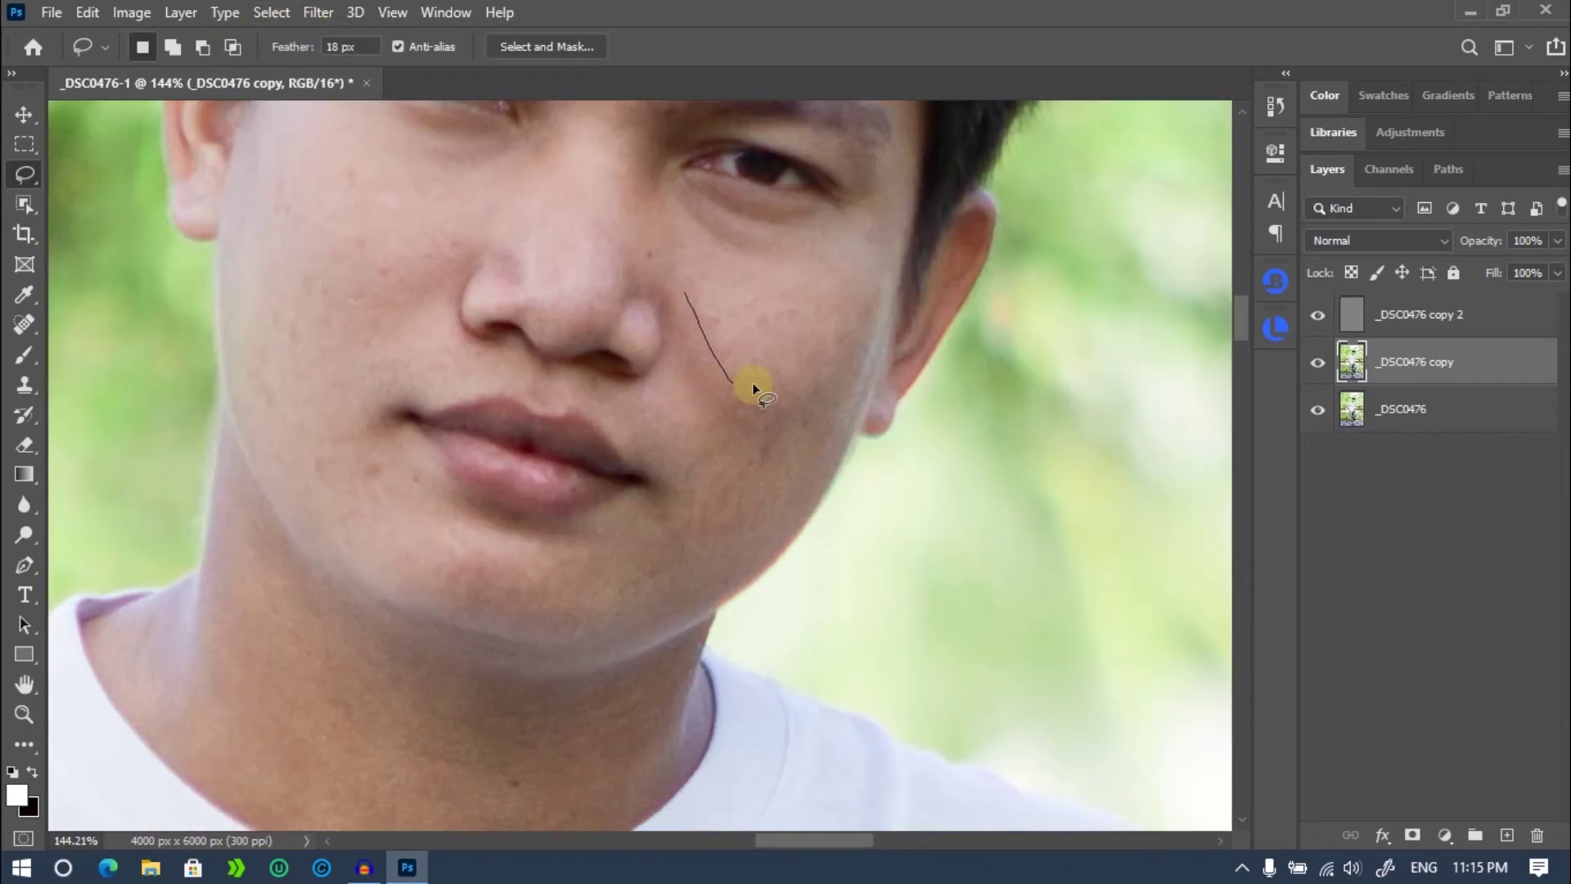
{"action": "left_click_drag", "start_coordinate": [695, 464], "coordinate": [693, 481]}
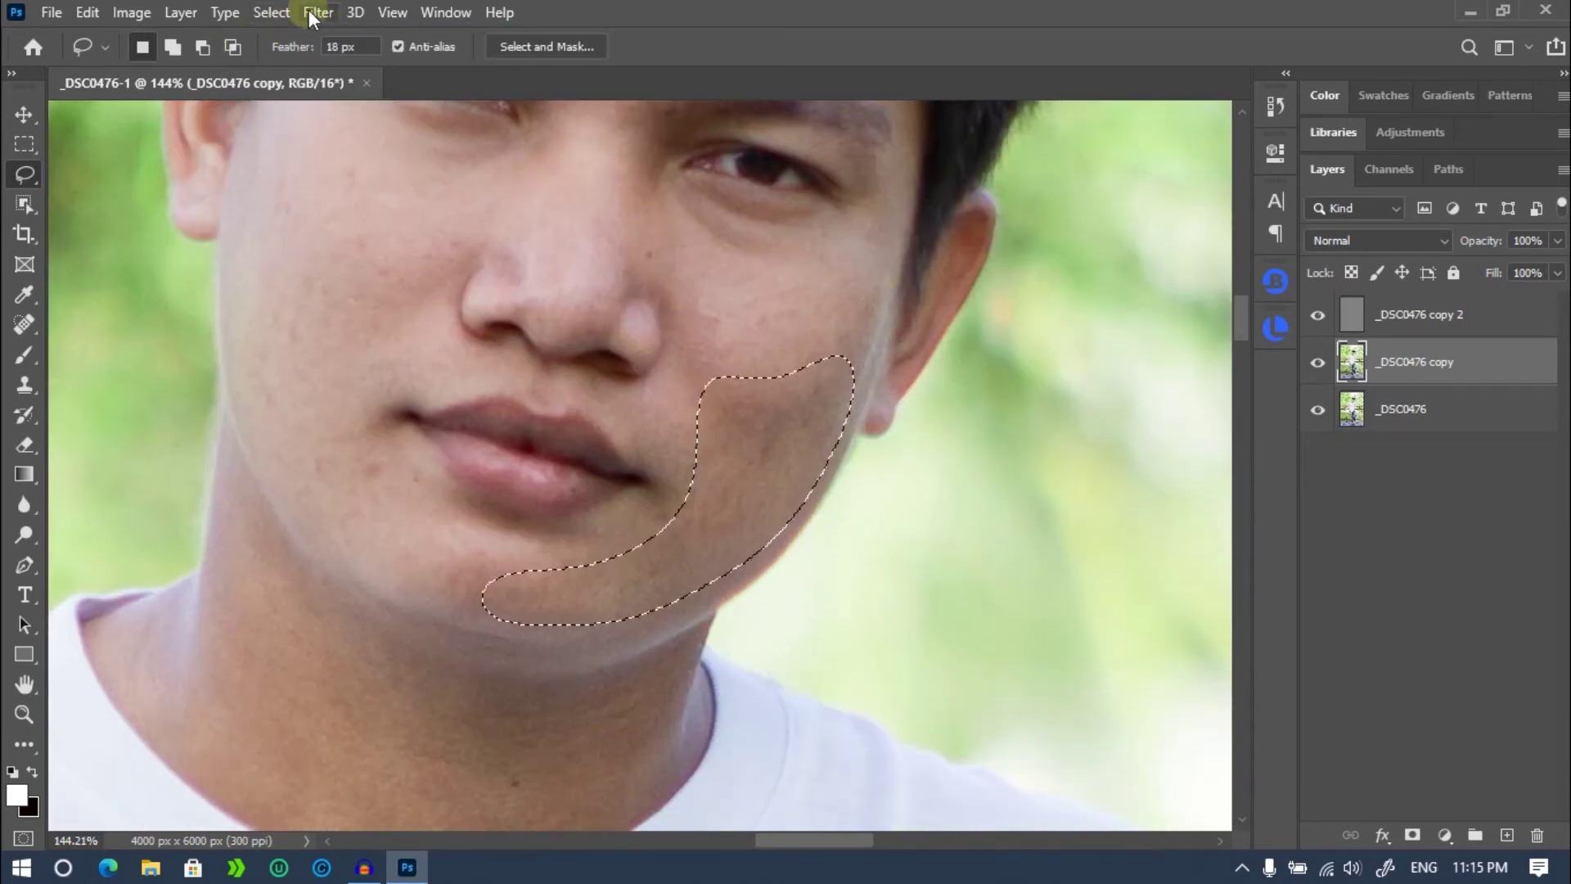
{"action": "key", "text": "ctrl+d"}
{"action": "scroll", "coordinate": [772, 410], "scroll_direction": "up", "scroll_amount": 2}
{"action": "left_click_drag", "start_coordinate": [846, 391], "coordinate": [818, 427]}
{"action": "left_click", "coordinate": [317, 12]}
{"action": "left_click", "coordinate": [360, 36]}
{"action": "scroll", "coordinate": [365, 384], "scroll_direction": "down", "scroll_amount": 5}
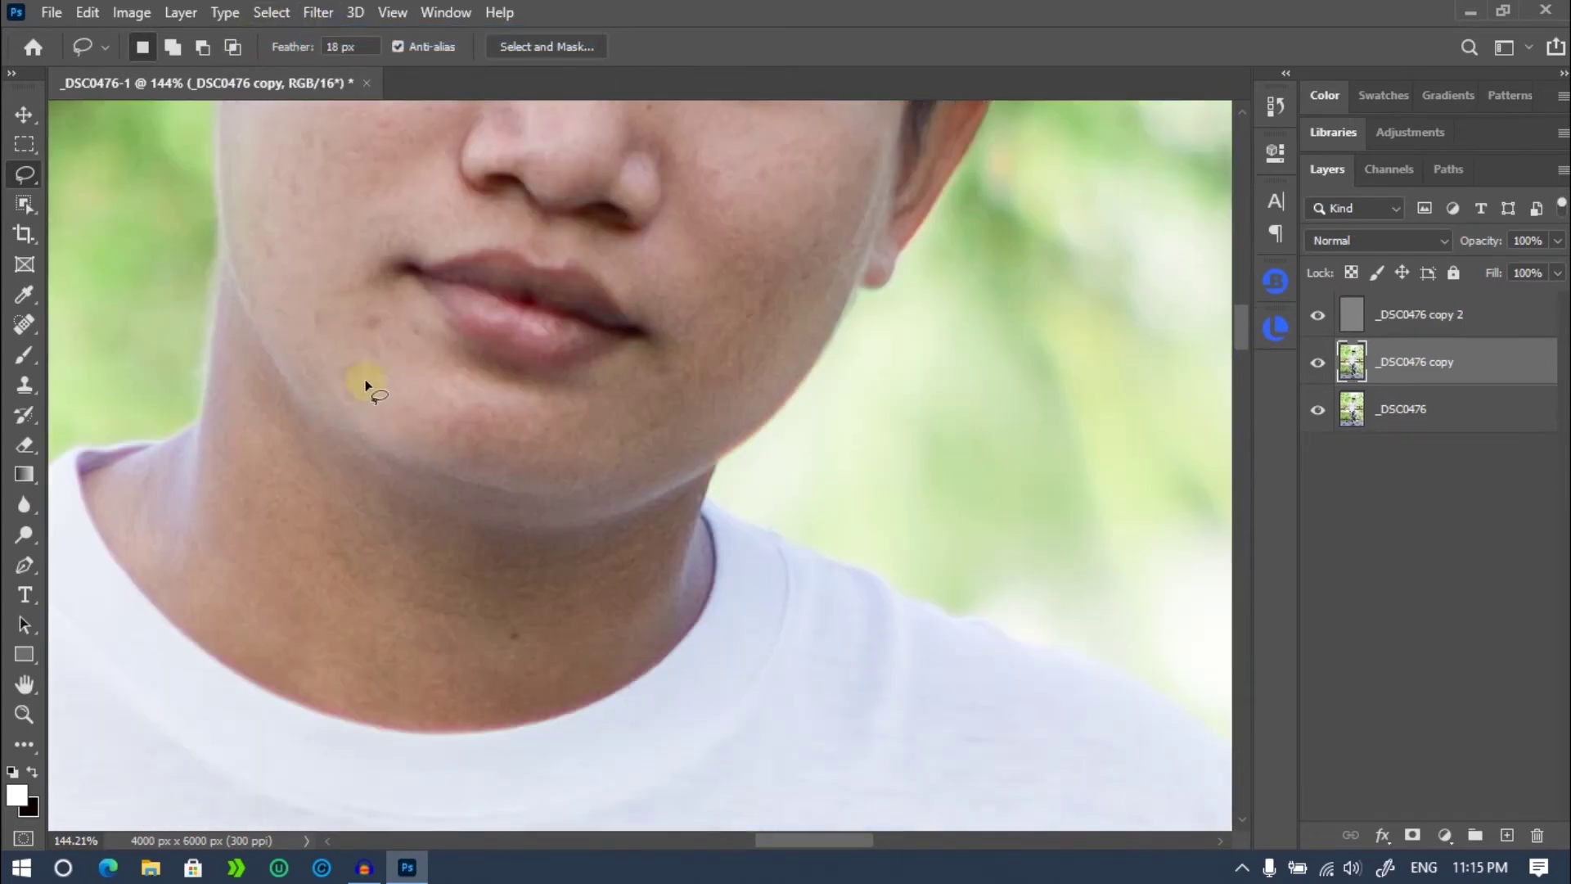
Select the skin around the chin and reapply the blur to it.
{"action": "left_click_drag", "start_coordinate": [507, 397], "coordinate": [384, 370]}
{"action": "left_click", "coordinate": [317, 13]}
{"action": "left_click", "coordinate": [360, 36]}
{"action": "left_click_drag", "start_coordinate": [627, 401], "coordinate": [401, 409]}
{"action": "left_click", "coordinate": [317, 12]}
{"action": "left_click", "coordinate": [360, 36]}
{"action": "key", "text": "ctrl+d"}
Lasso the jawline and reapply the Gaussian Blur there.
{"action": "scroll", "coordinate": [744, 390], "scroll_direction": "down", "scroll_amount": 3}
{"action": "left_click_drag", "start_coordinate": [237, 196], "coordinate": [673, 414]}
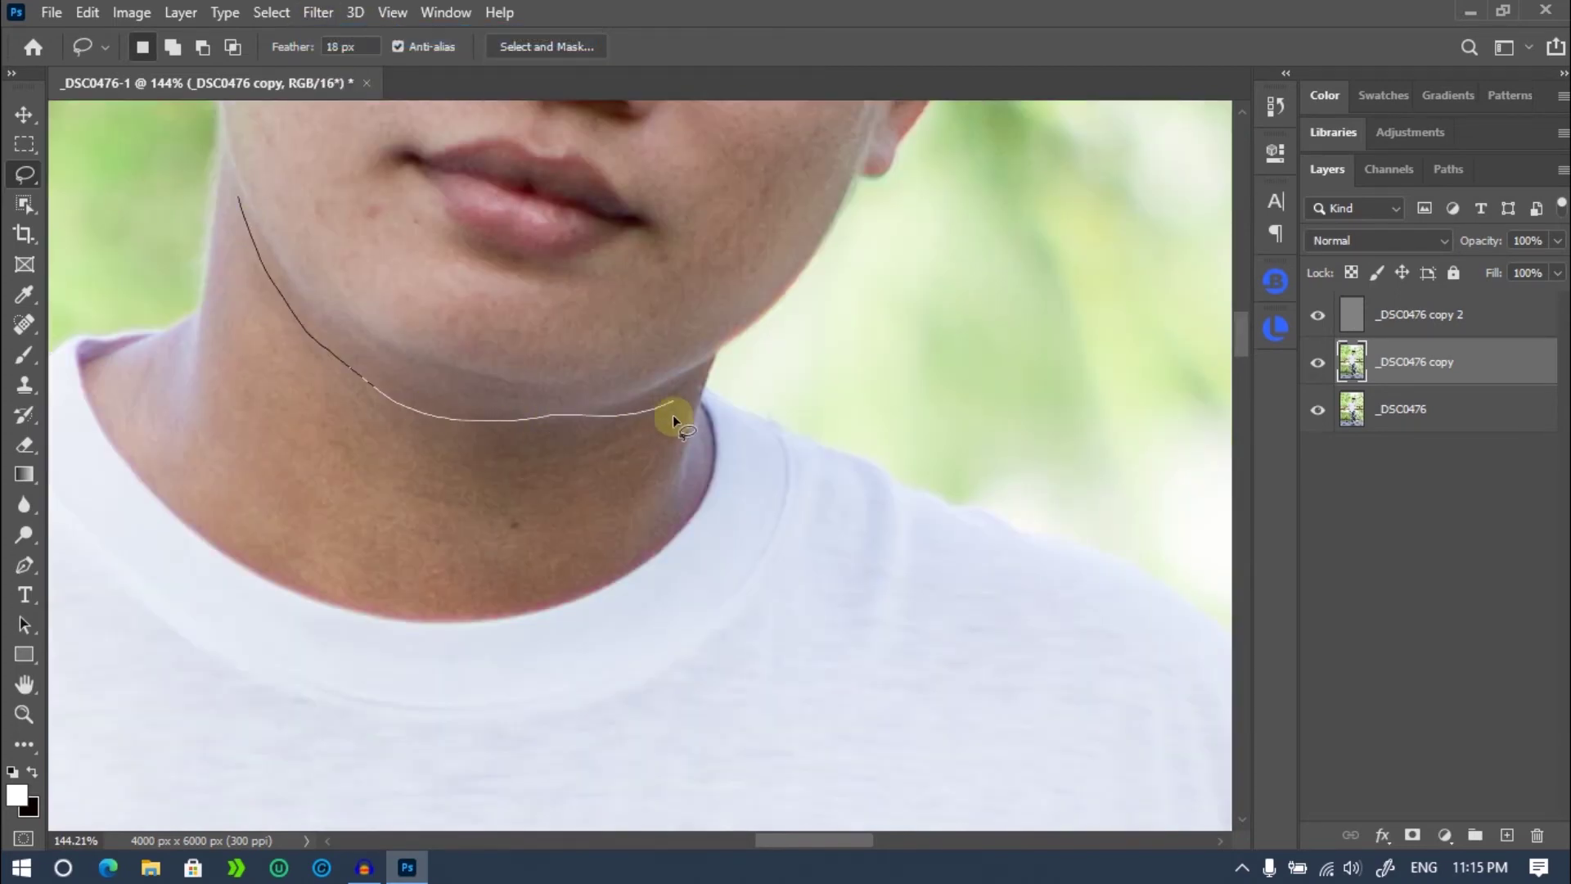
{"action": "left_click_drag", "start_coordinate": [243, 534], "coordinate": [499, 391]}
{"action": "left_click", "coordinate": [318, 12]}
{"action": "left_click", "coordinate": [360, 36]}
{"action": "scroll", "coordinate": [757, 412], "scroll_direction": "down", "scroll_amount": 5}
{"action": "scroll", "coordinate": [228, 514], "scroll_direction": "up", "scroll_amount": 3}
Select the skin of one forearm, blur it, and deselect.
{"action": "left_click_drag", "start_coordinate": [303, 558], "coordinate": [237, 583]}
{"action": "left_click", "coordinate": [318, 12]}
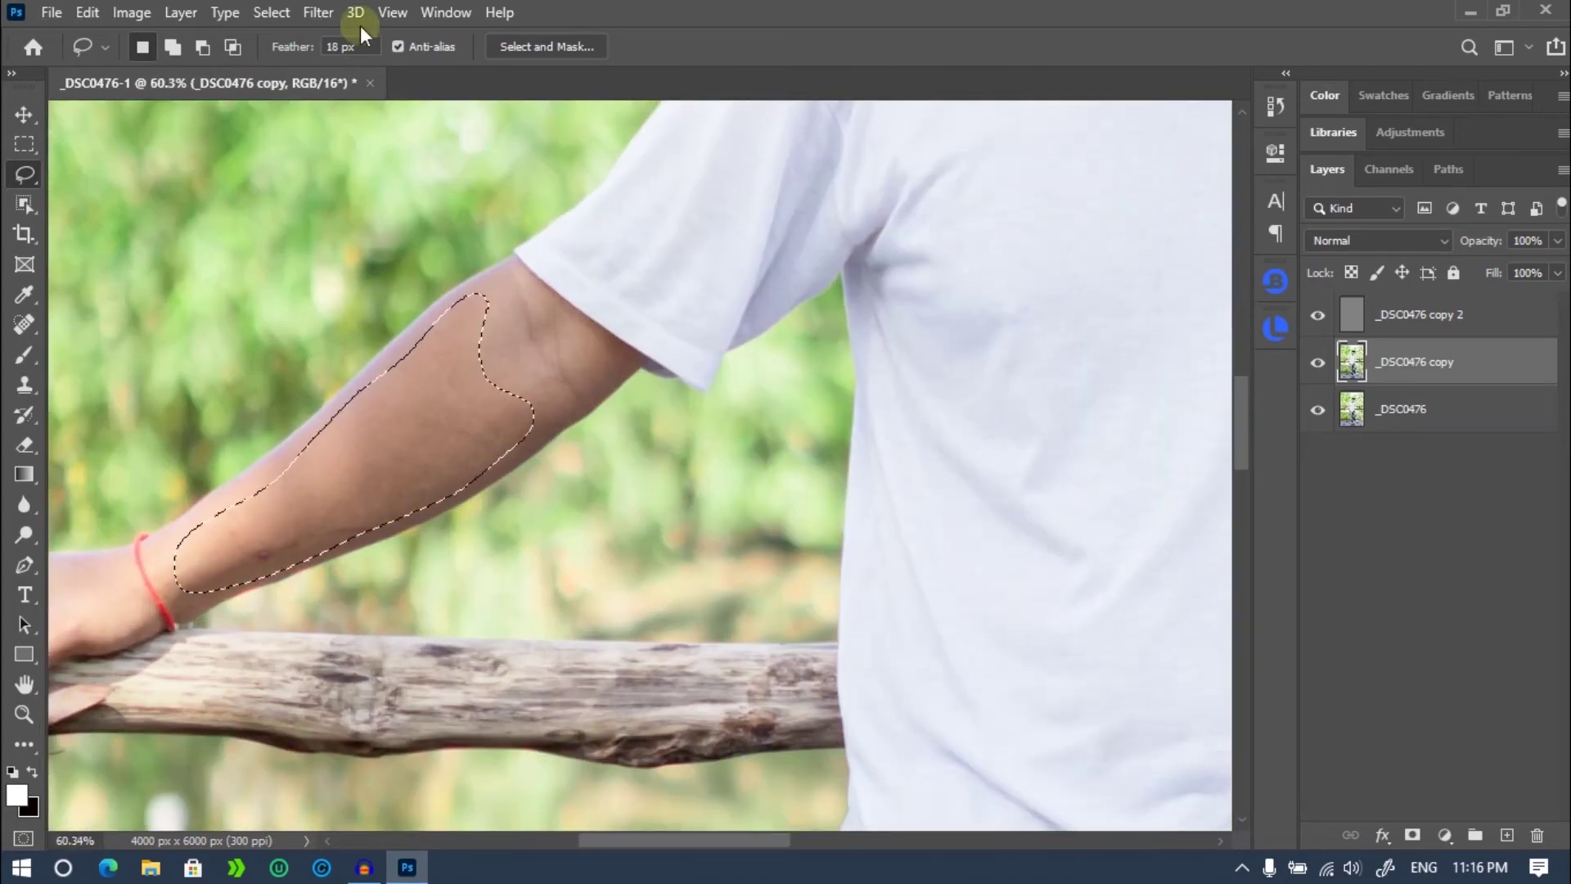
{"action": "left_click", "coordinate": [360, 36]}
{"action": "key", "text": "ctrl+d"}
{"action": "scroll", "coordinate": [842, 439], "scroll_direction": "right", "scroll_amount": 5}
Select and blur the other forearm's skin, then deselect.
{"action": "left_click_drag", "start_coordinate": [517, 338], "coordinate": [582, 413]}
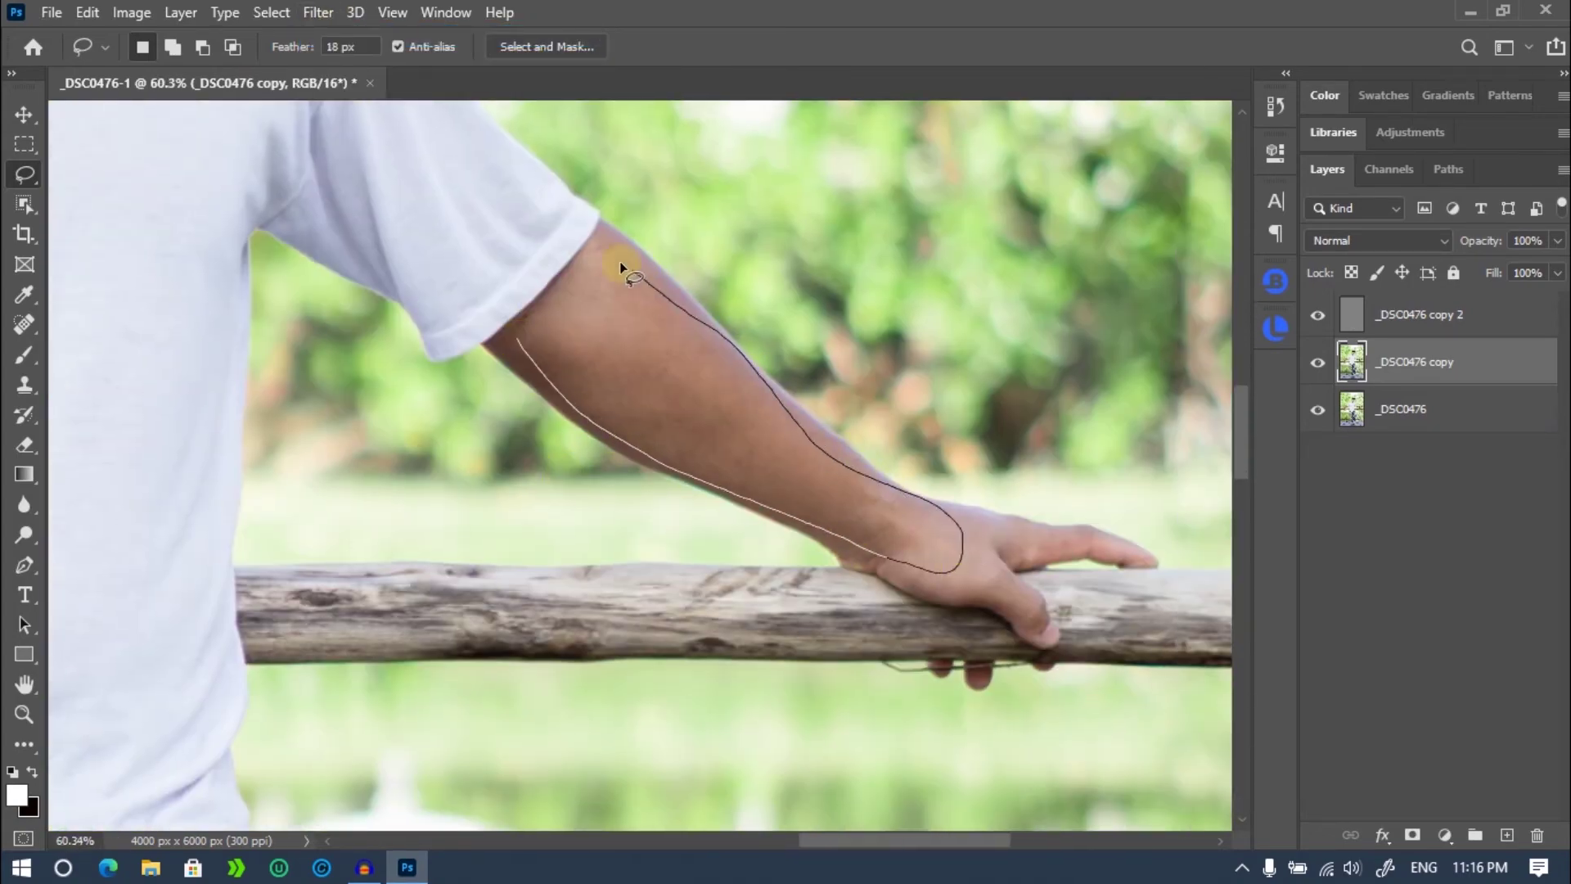
{"action": "left_click_drag", "start_coordinate": [620, 262], "coordinate": [630, 271]}
{"action": "left_click", "coordinate": [318, 13]}
{"action": "left_click", "coordinate": [360, 36]}
{"action": "key", "text": "ctrl+d"}
{"action": "scroll", "coordinate": [758, 413], "scroll_direction": "down", "scroll_amount": 5}
{"action": "scroll", "coordinate": [376, 241], "scroll_direction": "up", "scroll_amount": 3}
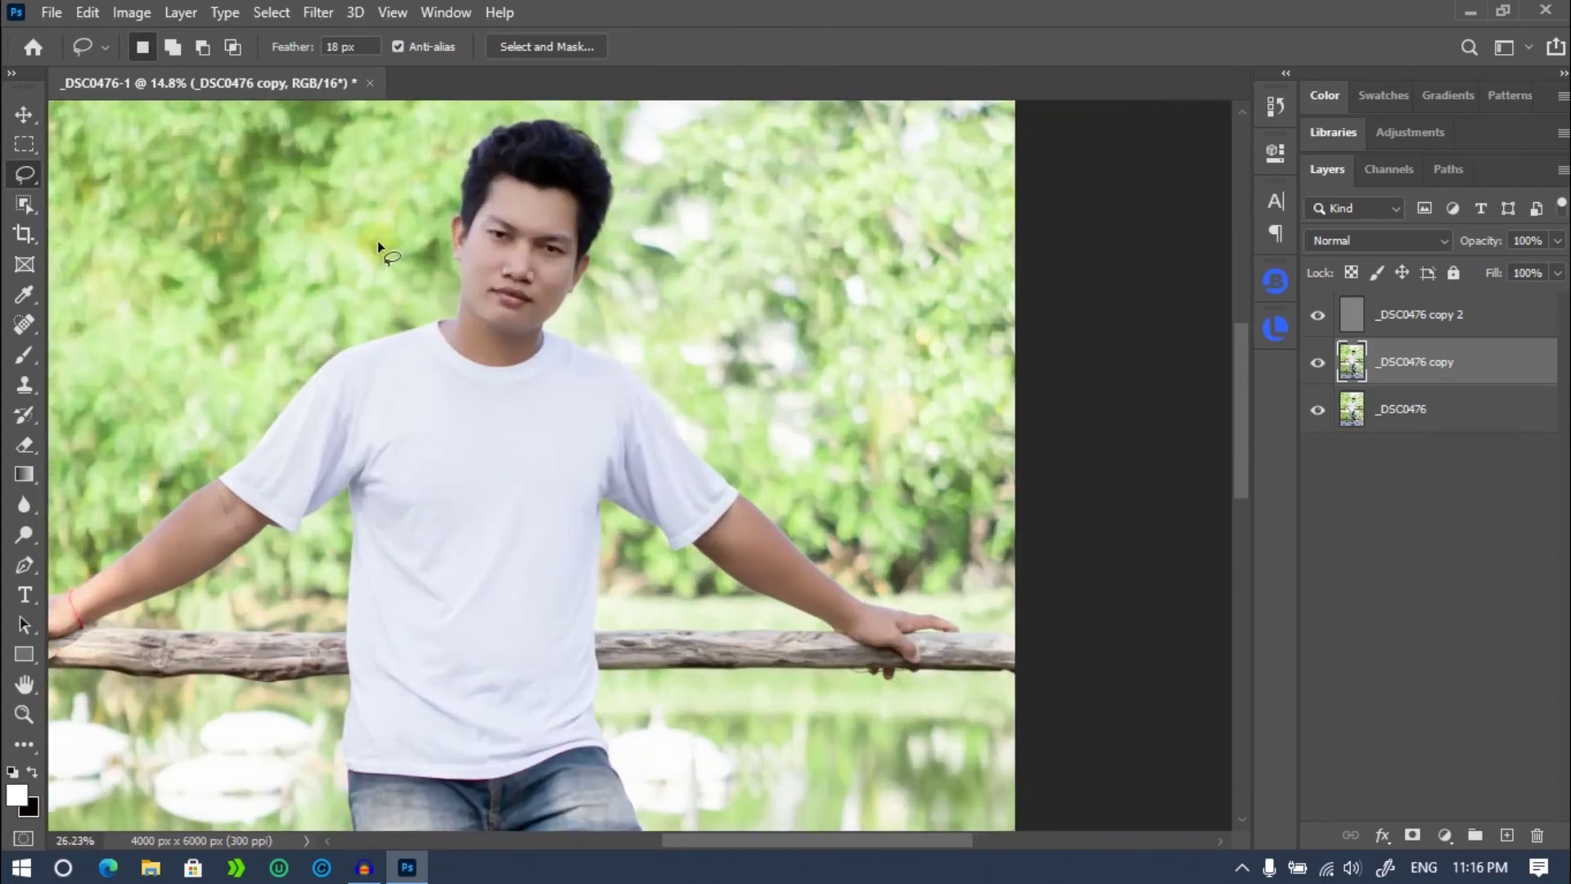
{"action": "scroll", "coordinate": [376, 241], "scroll_direction": "up", "scroll_amount": 5}
{"action": "scroll", "coordinate": [784, 302], "scroll_direction": "up", "scroll_amount": 2}
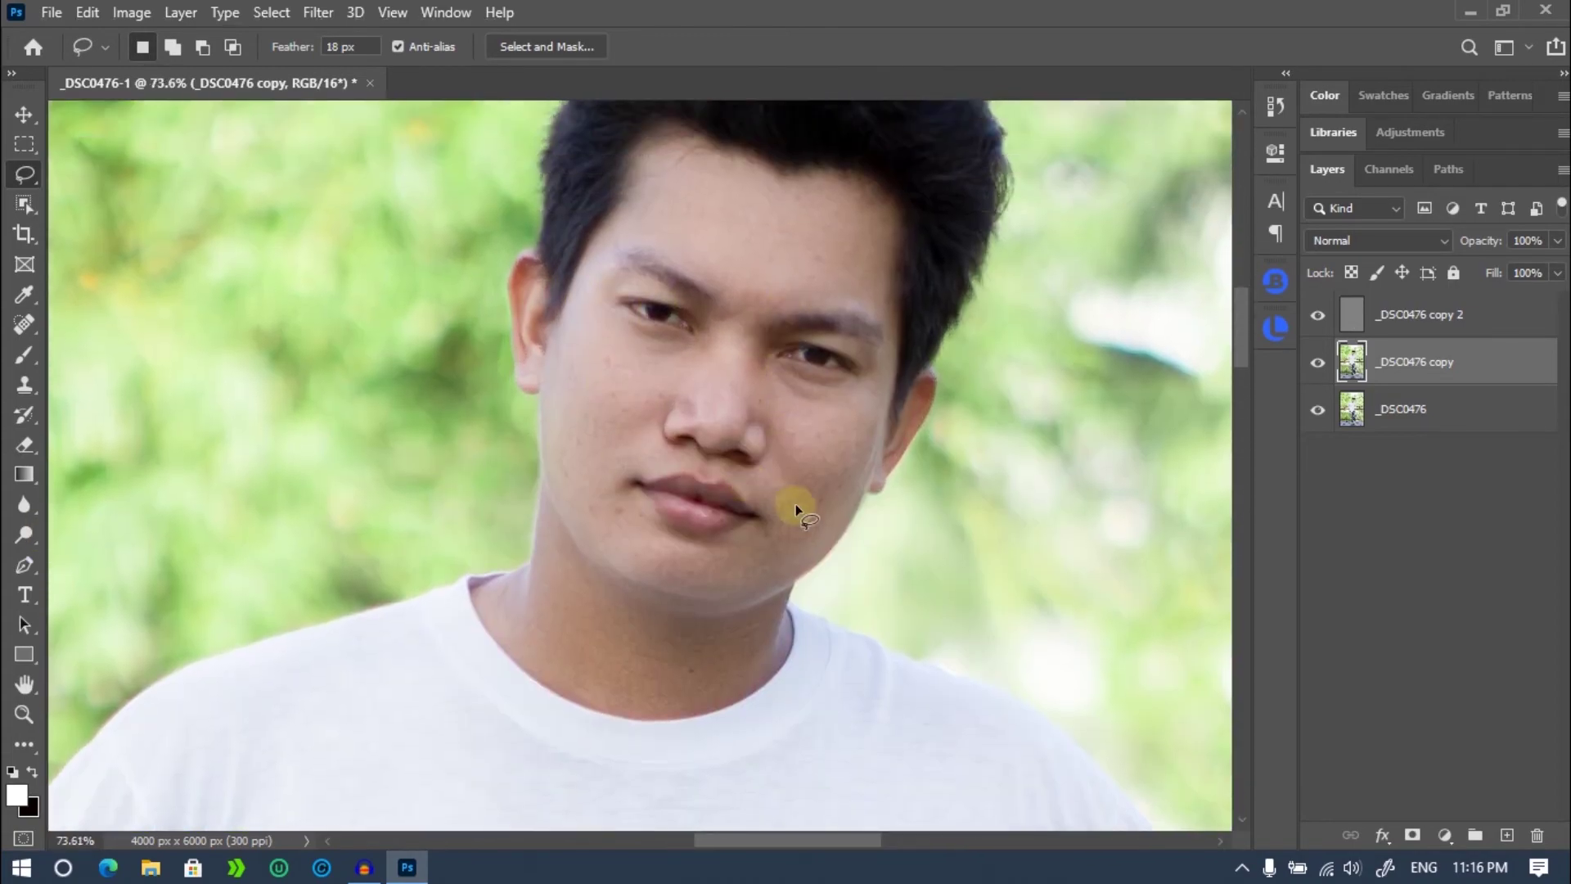
{"action": "scroll", "coordinate": [589, 478], "scroll_direction": "up", "scroll_amount": 1}
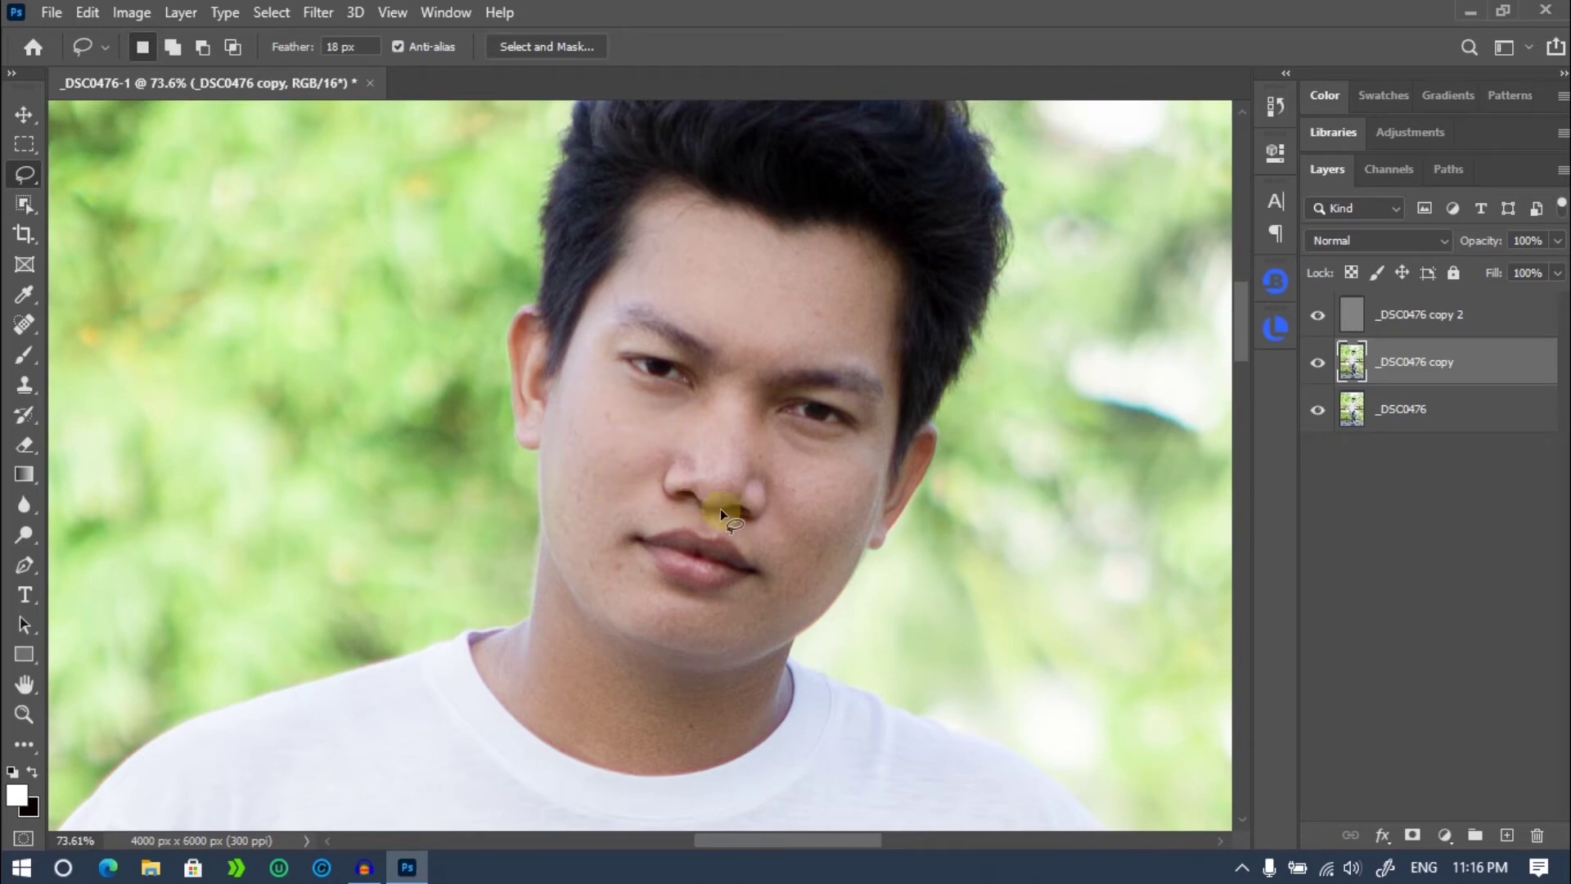
Work on the _DSC0476 copy 2 layer with the Content-Aware Spot Healing Brush at size 19.
{"action": "left_click", "coordinate": [1496, 325]}
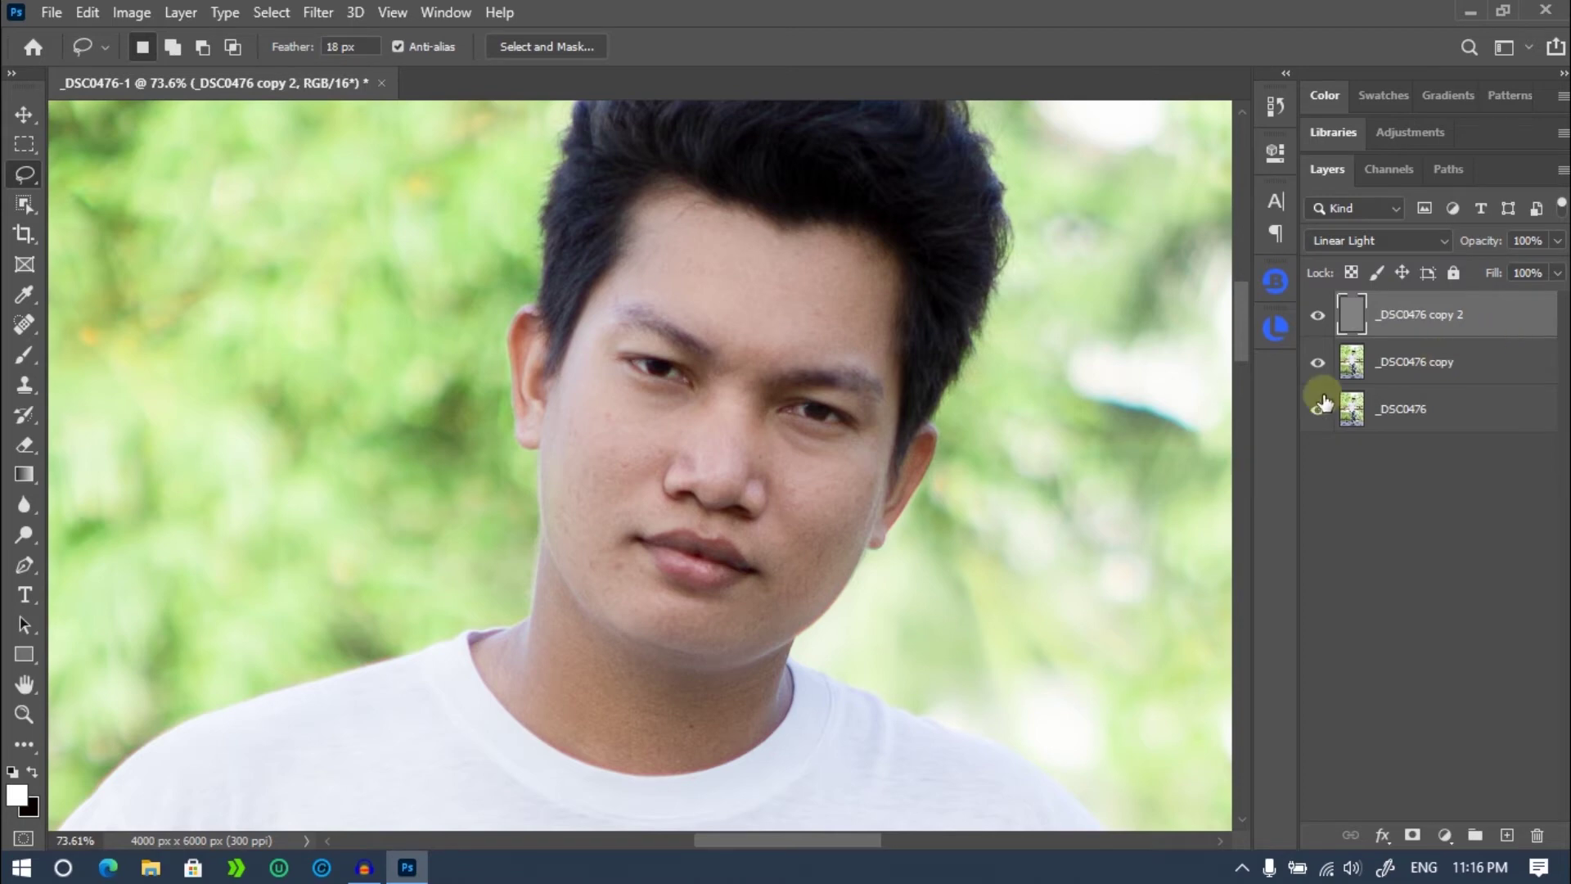
{"action": "scroll", "coordinate": [333, 385], "scroll_direction": "up", "scroll_amount": 2}
{"action": "left_click", "coordinate": [24, 324]}
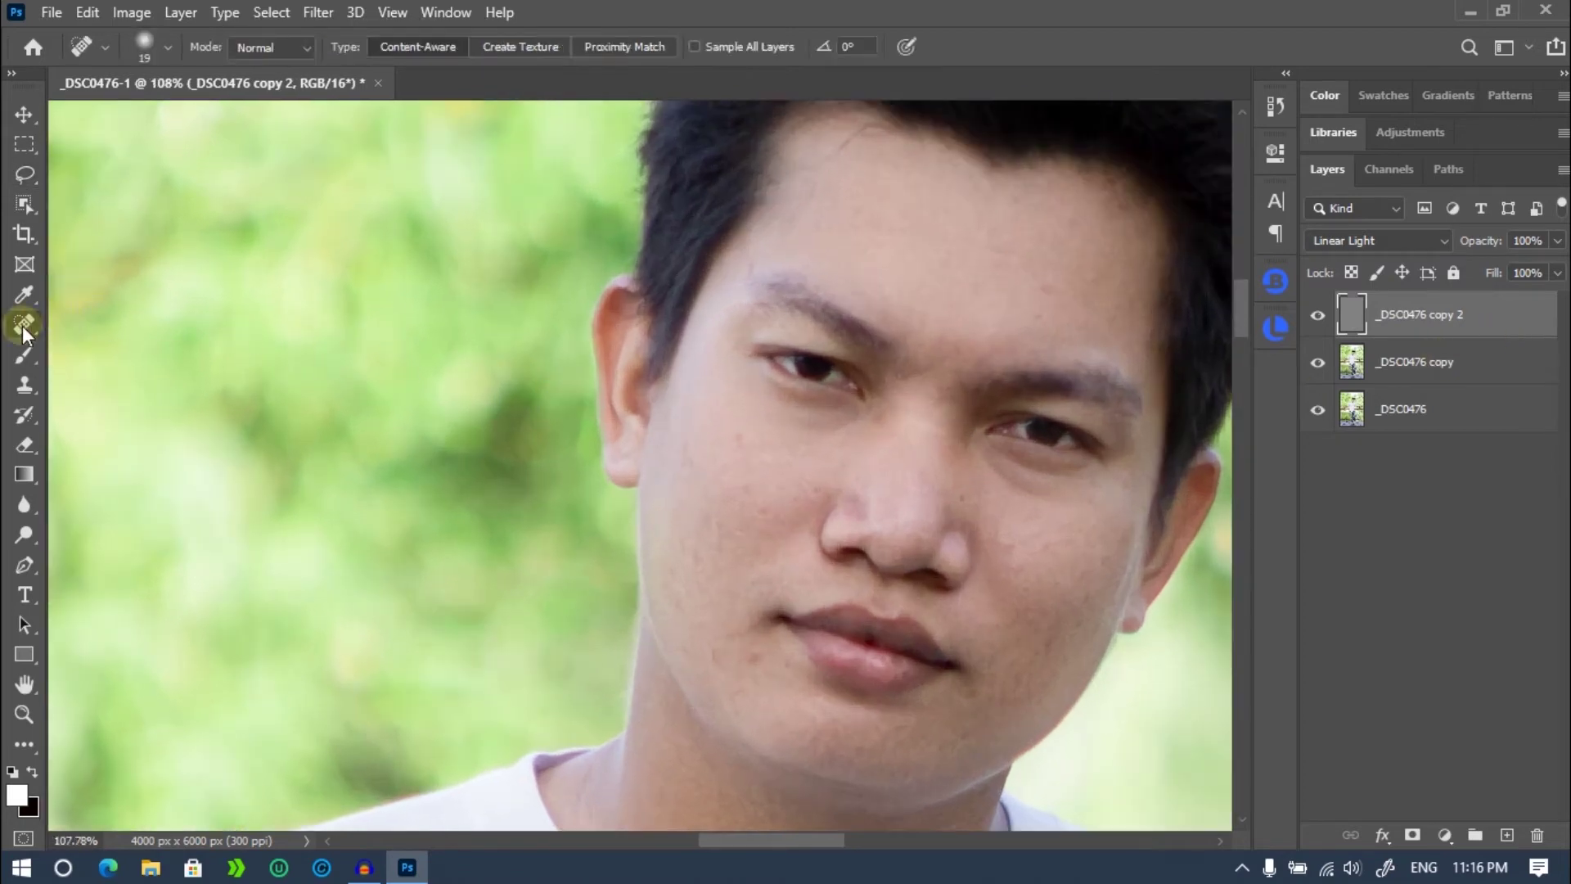
{"action": "left_click", "coordinate": [106, 324]}
{"action": "right_click", "coordinate": [35, 327]}
{"action": "left_click", "coordinate": [107, 324]}
{"action": "right_click", "coordinate": [917, 217]}
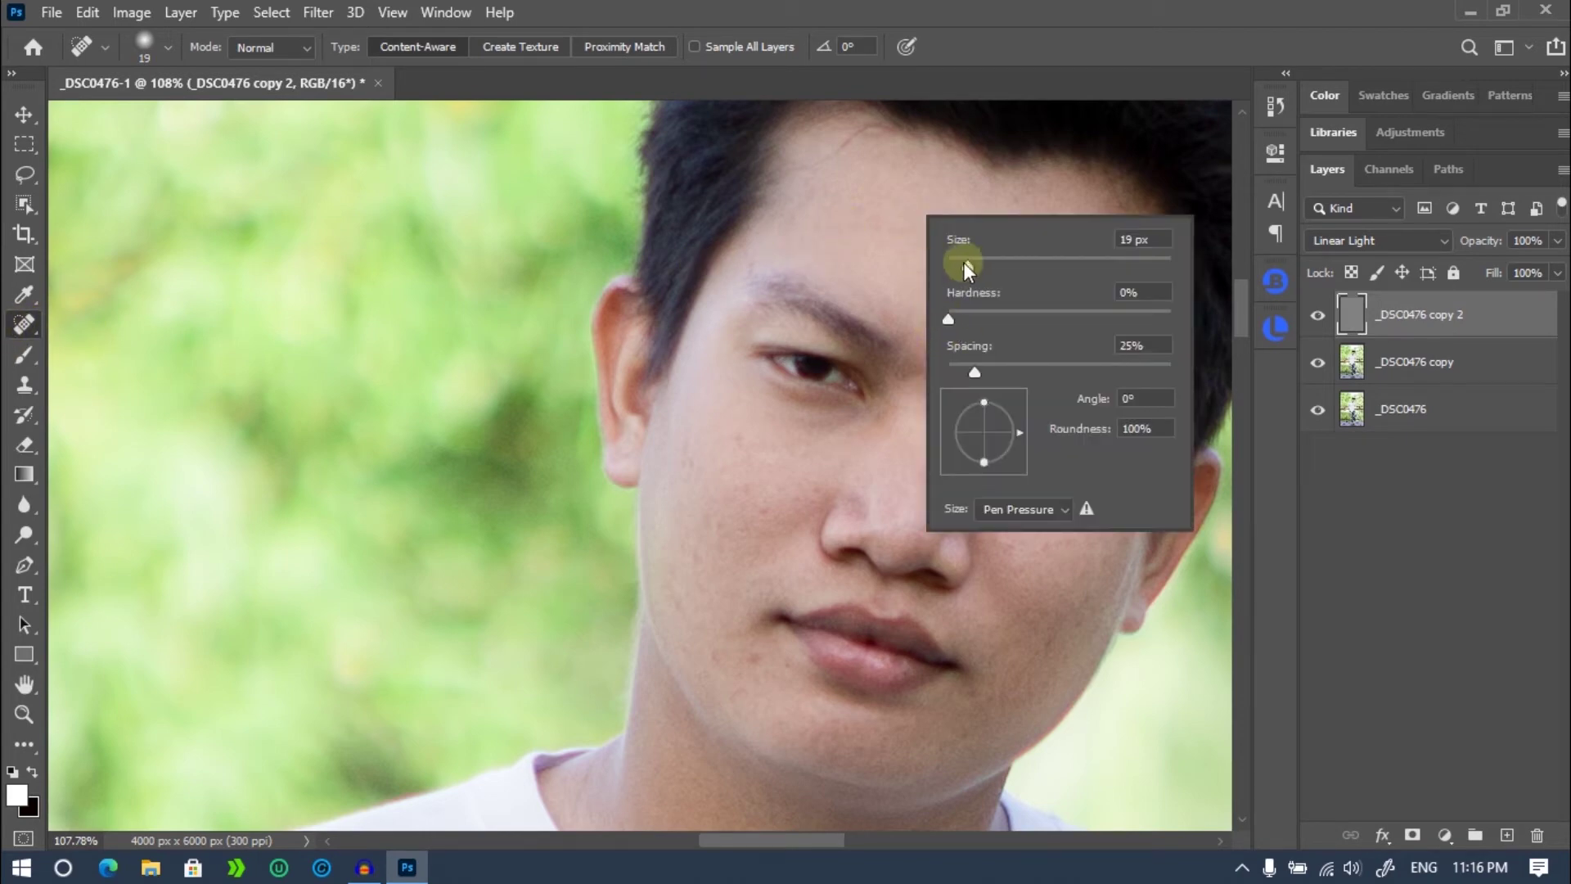
{"action": "scroll", "coordinate": [1090, 268], "scroll_direction": "up", "scroll_amount": 3}
{"action": "scroll", "coordinate": [1089, 267], "scroll_direction": "up", "scroll_amount": 2}
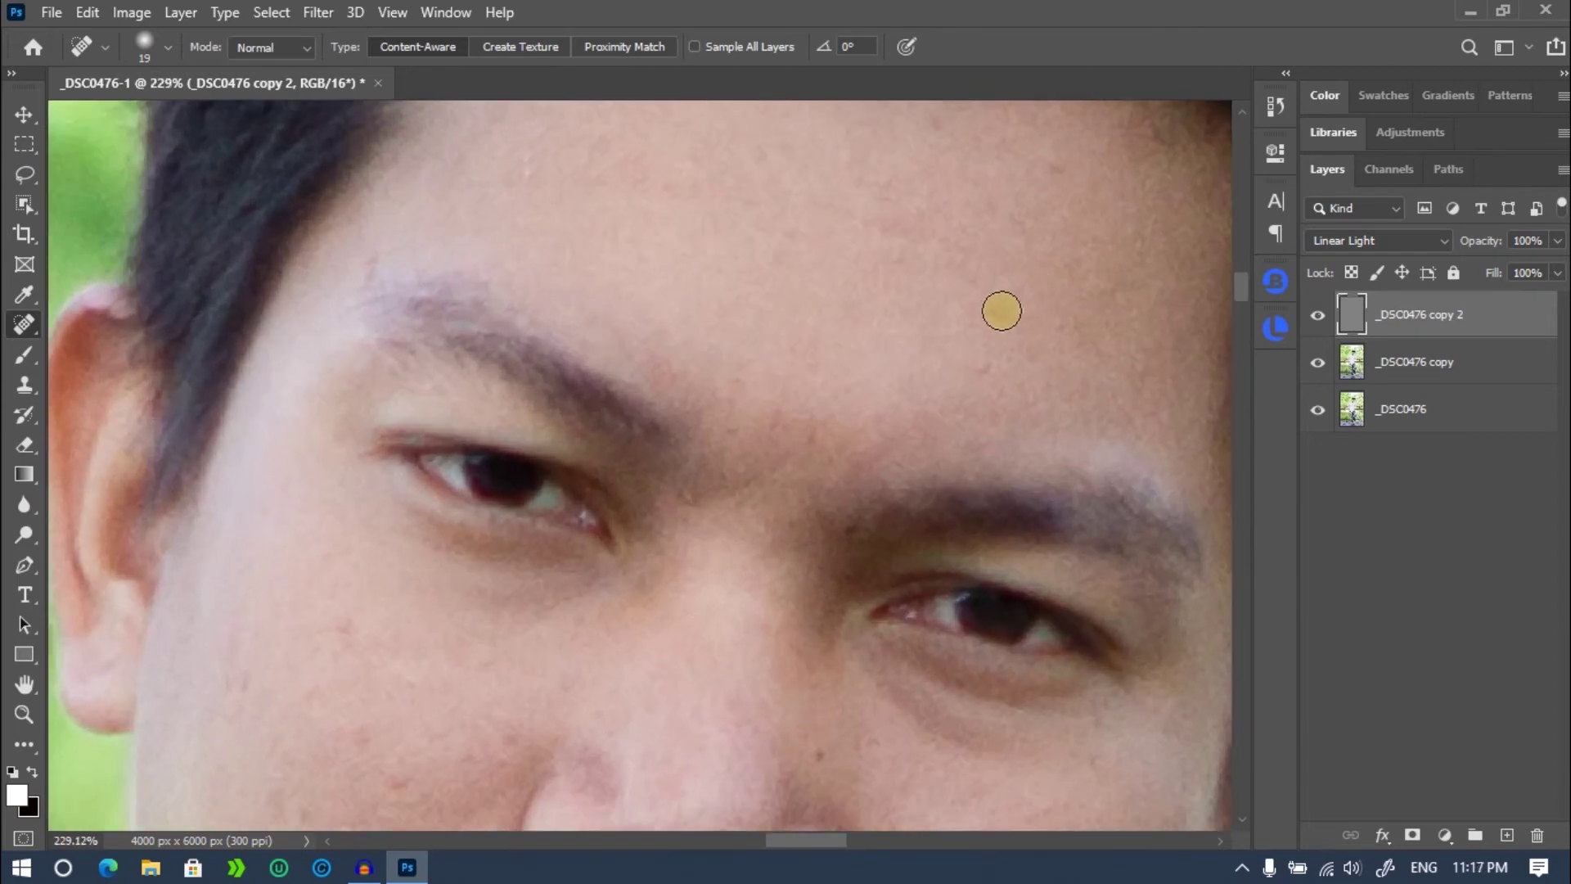
{"action": "scroll", "coordinate": [1006, 351], "scroll_direction": "up", "scroll_amount": 2}
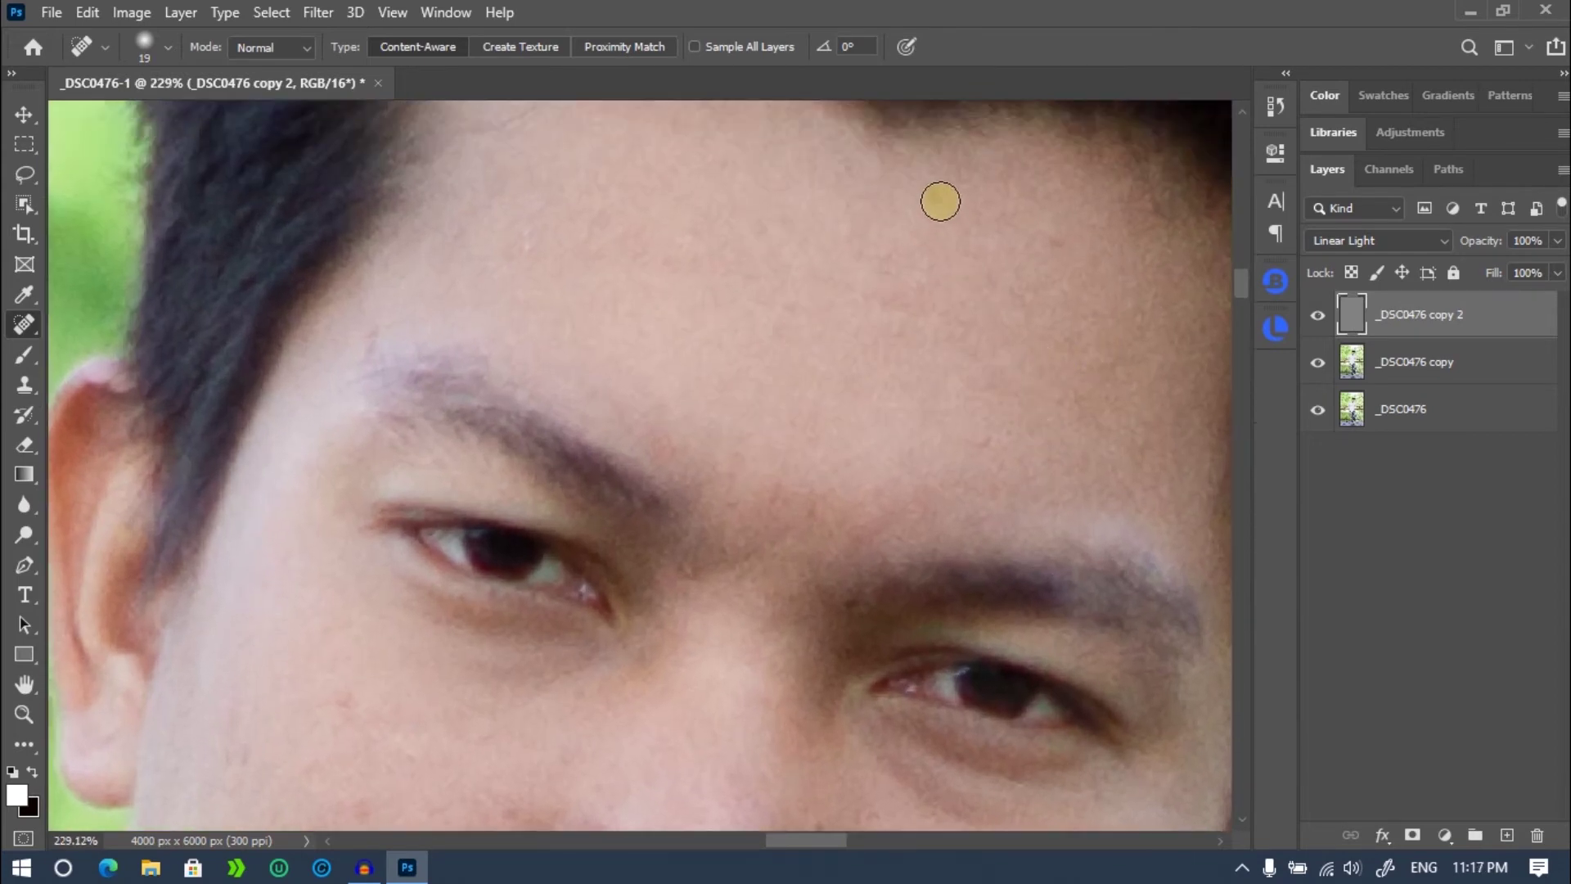
Heal the blemishes scattered across the forehead.
{"action": "left_click", "coordinate": [1056, 242]}
{"action": "left_click", "coordinate": [986, 441]}
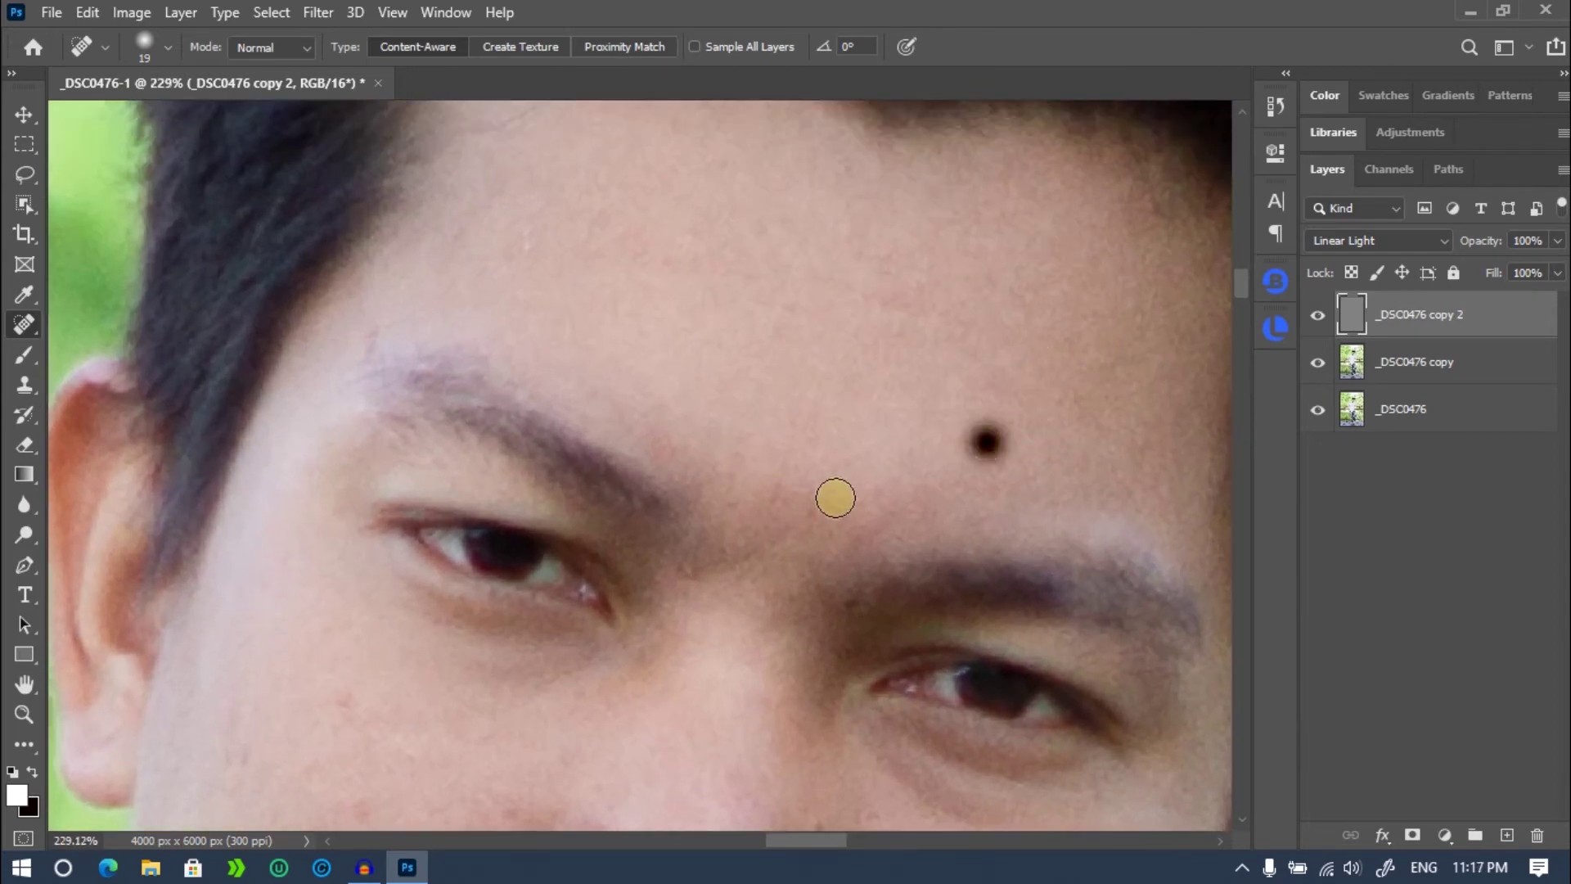
{"action": "left_click_drag", "start_coordinate": [547, 591], "coordinate": [732, 473]}
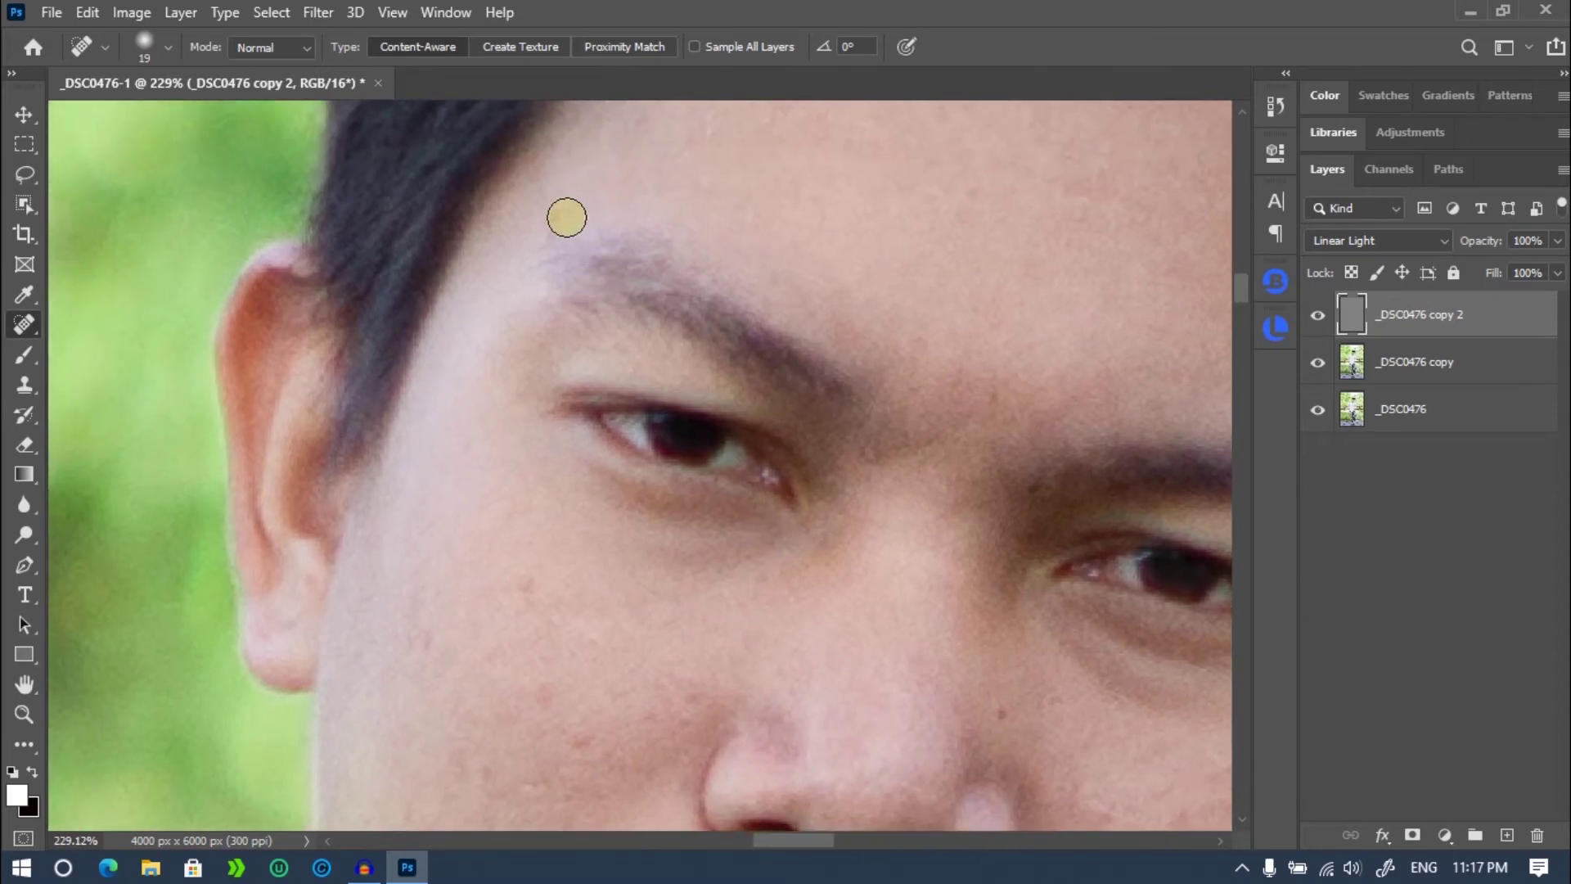
{"action": "left_click", "coordinate": [558, 210]}
{"action": "left_click_drag", "start_coordinate": [829, 328], "coordinate": [822, 528]}
{"action": "left_click_drag", "start_coordinate": [709, 339], "coordinate": [713, 372]}
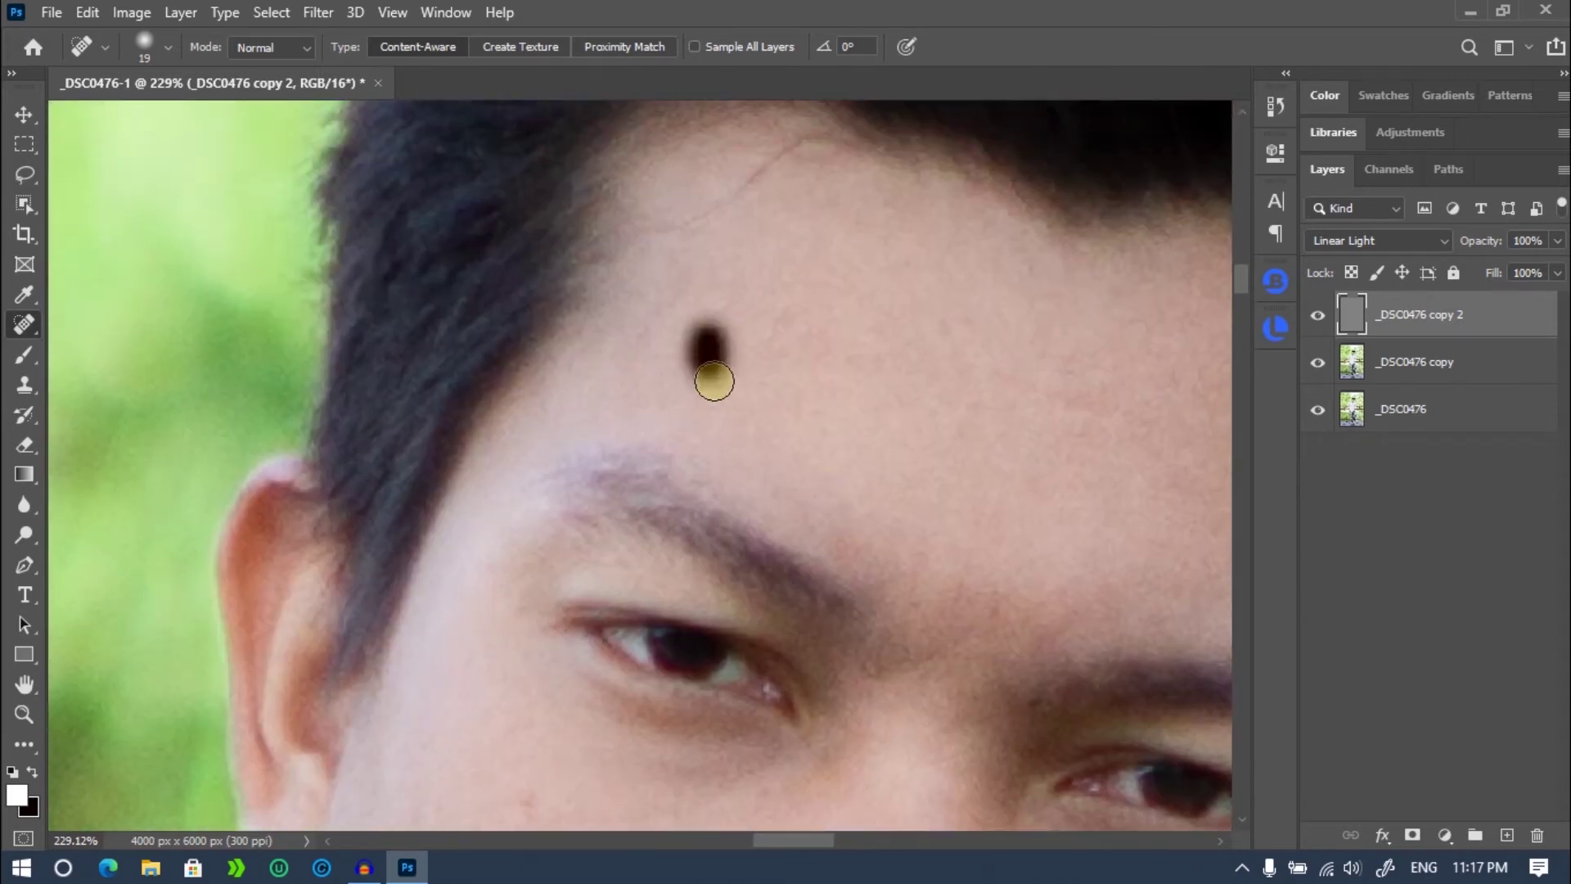
{"action": "mouse_move", "coordinate": [853, 544]}
{"action": "left_mouse_down"}
{"action": "mouse_move", "coordinate": [817, 423]}
{"action": "mouse_move", "coordinate": [817, 449]}
{"action": "left_mouse_up"}
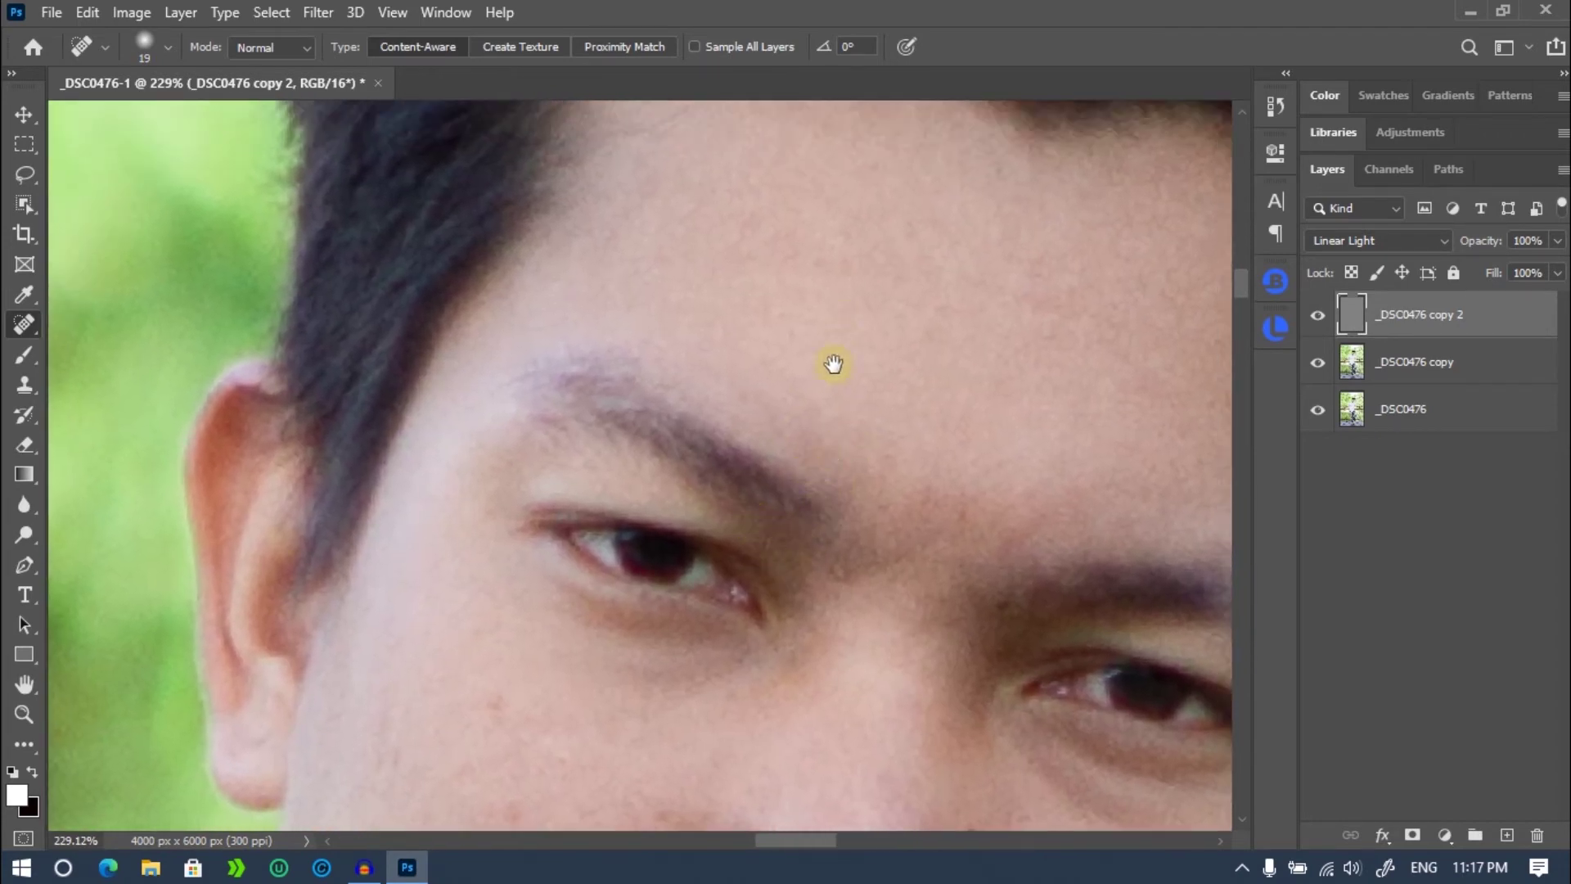
{"action": "scroll", "coordinate": [771, 455], "scroll_direction": "down", "scroll_amount": 4}
{"action": "scroll", "coordinate": [652, 466], "scroll_direction": "down", "scroll_amount": 1}
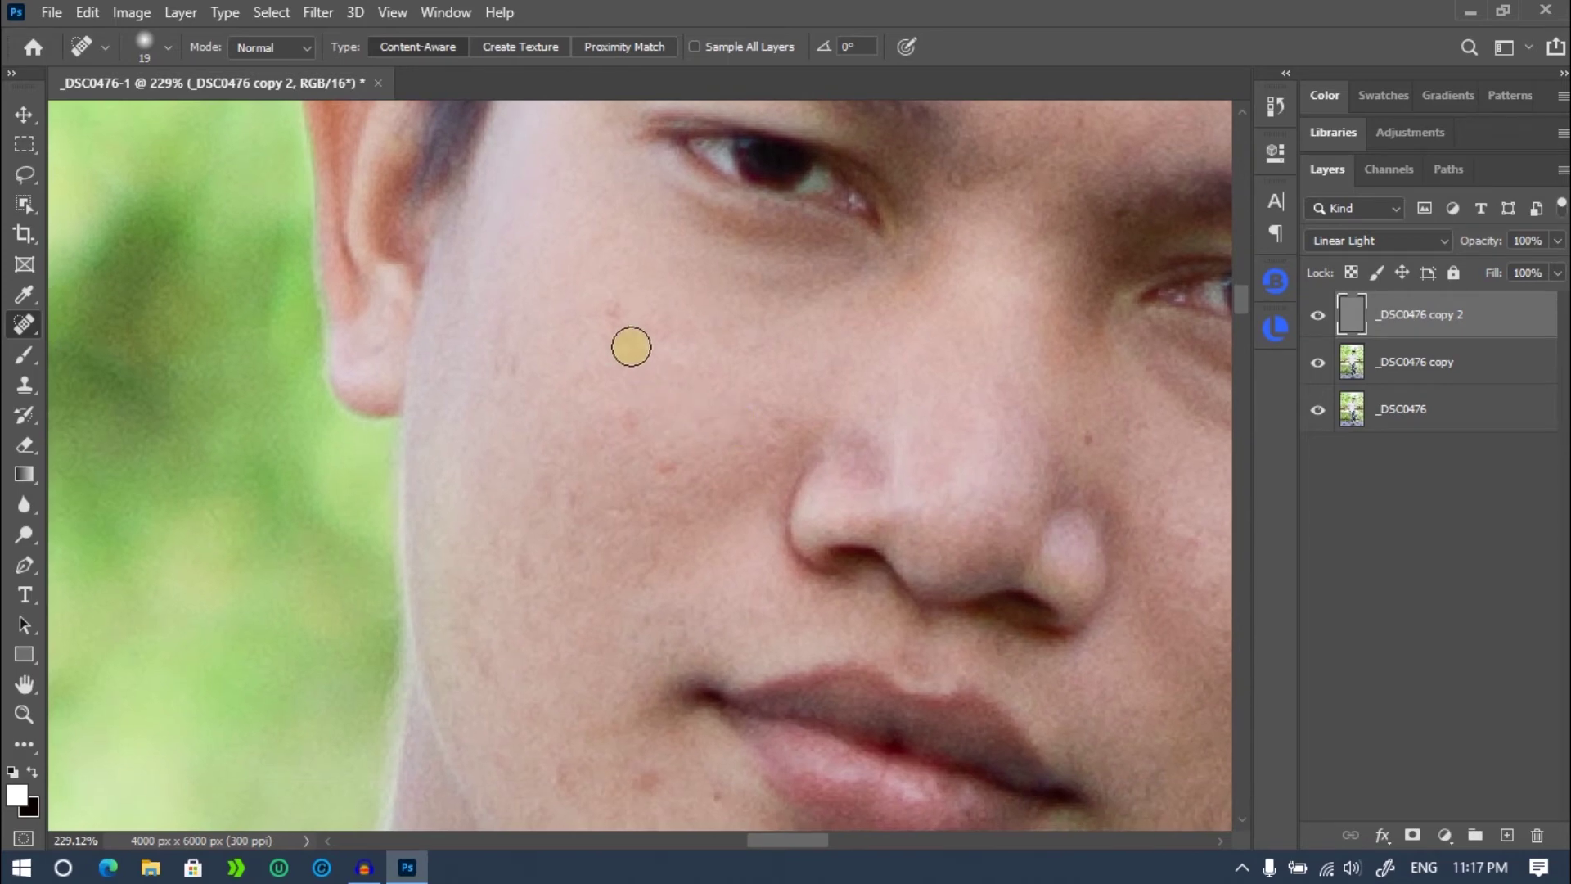
Heal the spots on the upper and lower cheek and the chin.
{"action": "left_click", "coordinate": [617, 302]}
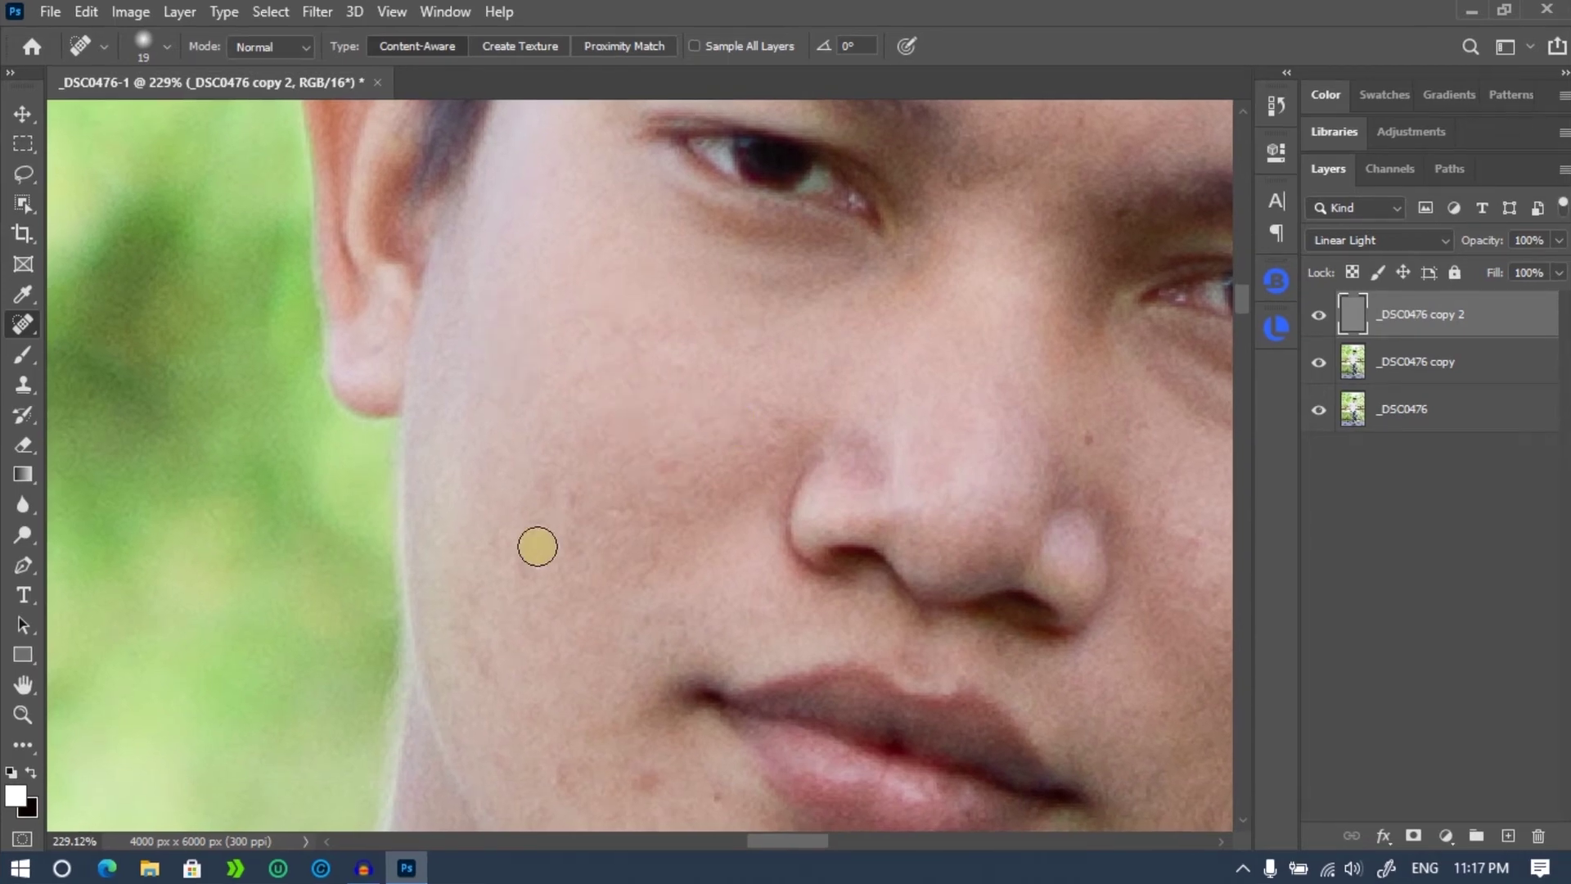
{"action": "left_click_drag", "start_coordinate": [465, 583], "coordinate": [483, 677]}
{"action": "scroll", "coordinate": [736, 520], "scroll_direction": "down", "scroll_amount": 3}
{"action": "left_click", "coordinate": [555, 550]}
{"action": "scroll", "coordinate": [708, 393], "scroll_direction": "right", "scroll_amount": 2}
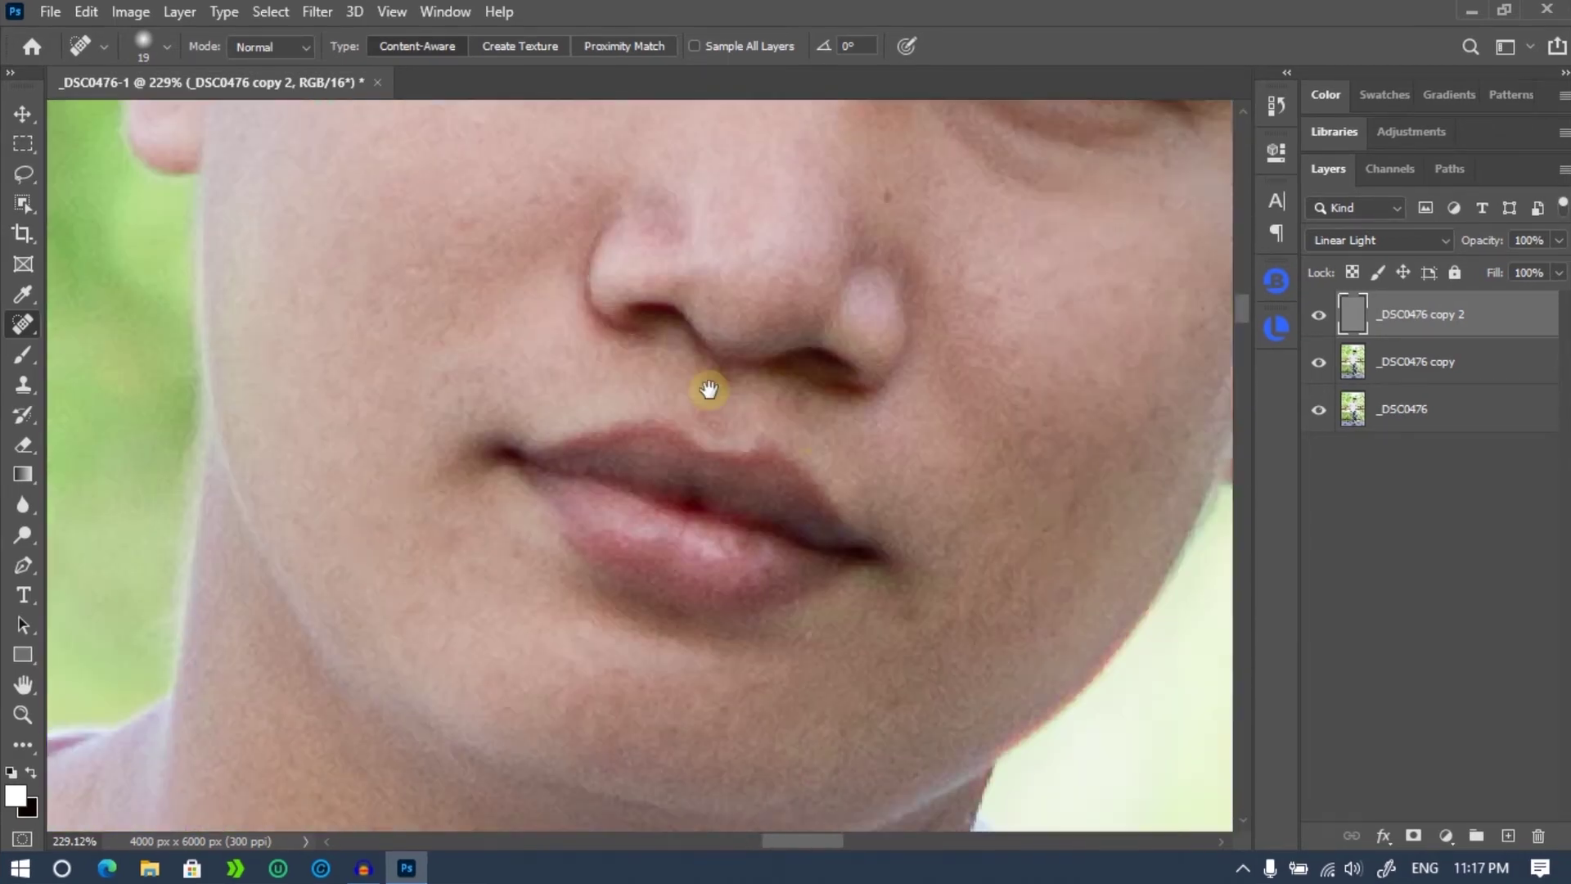
{"action": "scroll", "coordinate": [708, 328], "scroll_direction": "right", "scroll_amount": 2}
Heal the blemishes on the nose, the cheek and near the lip corner.
{"action": "left_click", "coordinate": [705, 233]}
{"action": "left_click", "coordinate": [941, 281]}
{"action": "left_click", "coordinate": [956, 396]}
{"action": "left_click_drag", "start_coordinate": [885, 495], "coordinate": [887, 572]}
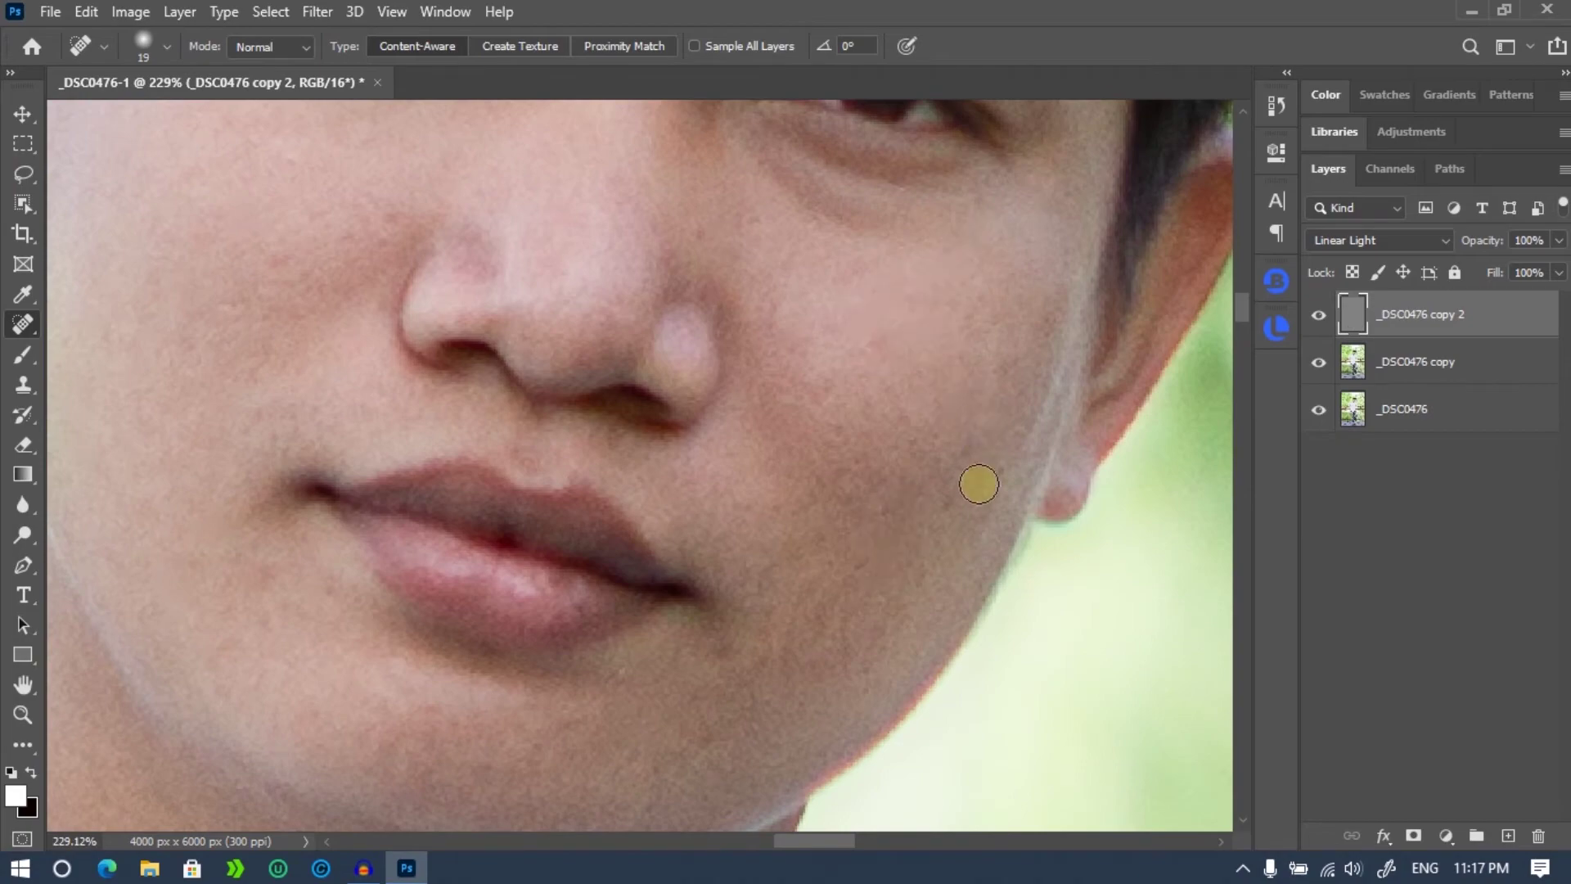
{"action": "left_click", "coordinate": [720, 649]}
{"action": "scroll", "coordinate": [785, 458], "scroll_direction": "down", "scroll_amount": 3}
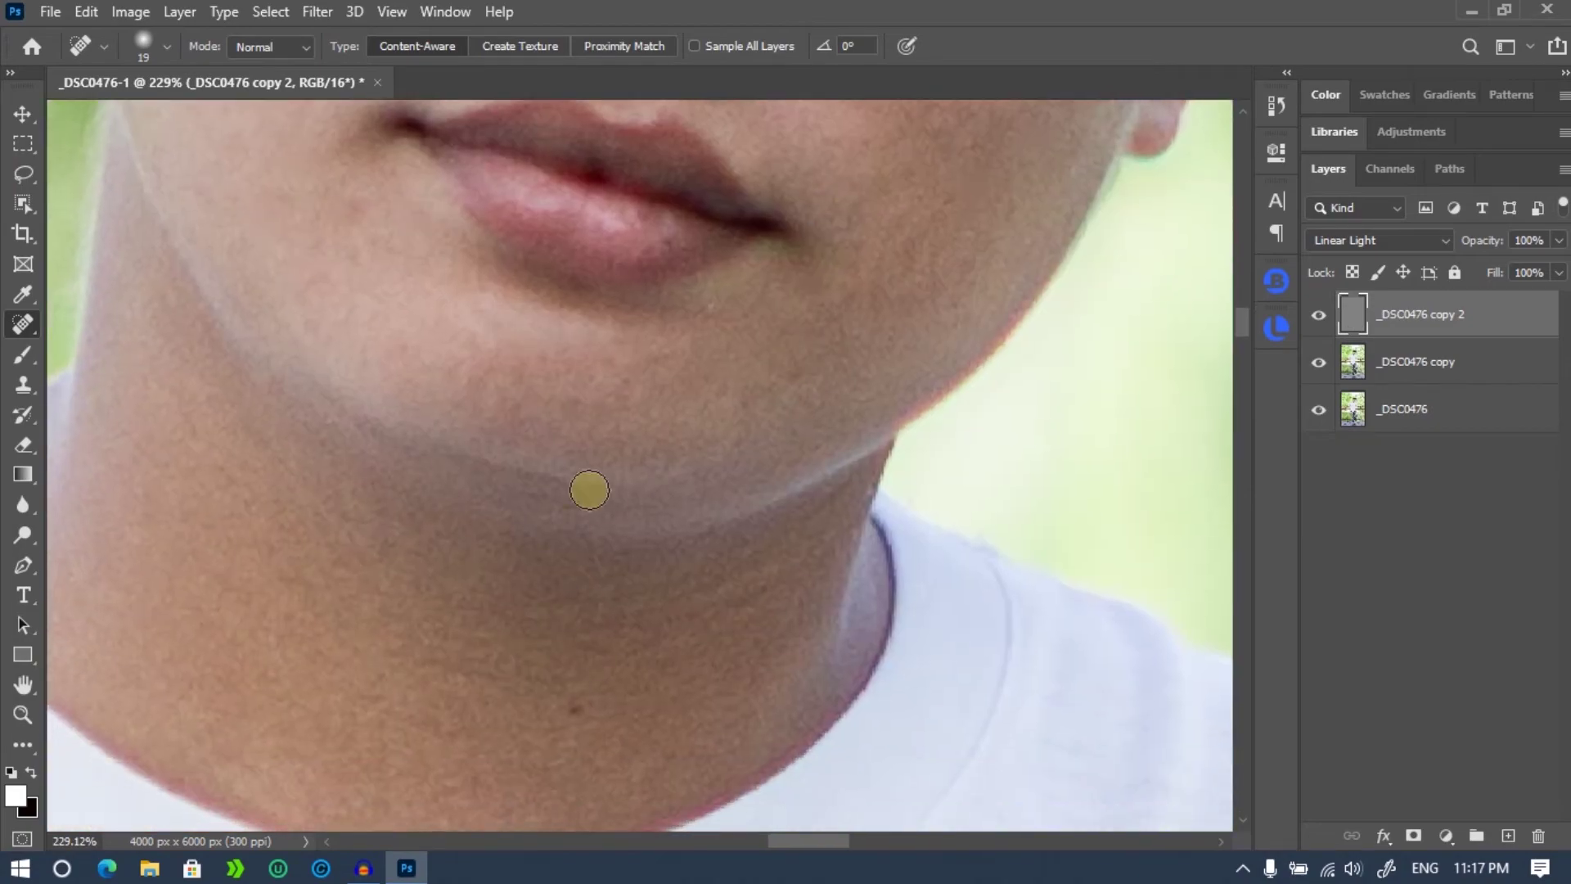
{"action": "scroll", "coordinate": [706, 484], "scroll_direction": "down", "scroll_amount": 5}
{"action": "scroll", "coordinate": [379, 597], "scroll_direction": "up", "scroll_amount": 5}
Heal the dark spots along the arm and zoom out to the full photo.
{"action": "left_click_drag", "start_coordinate": [418, 568], "coordinate": [736, 501]}
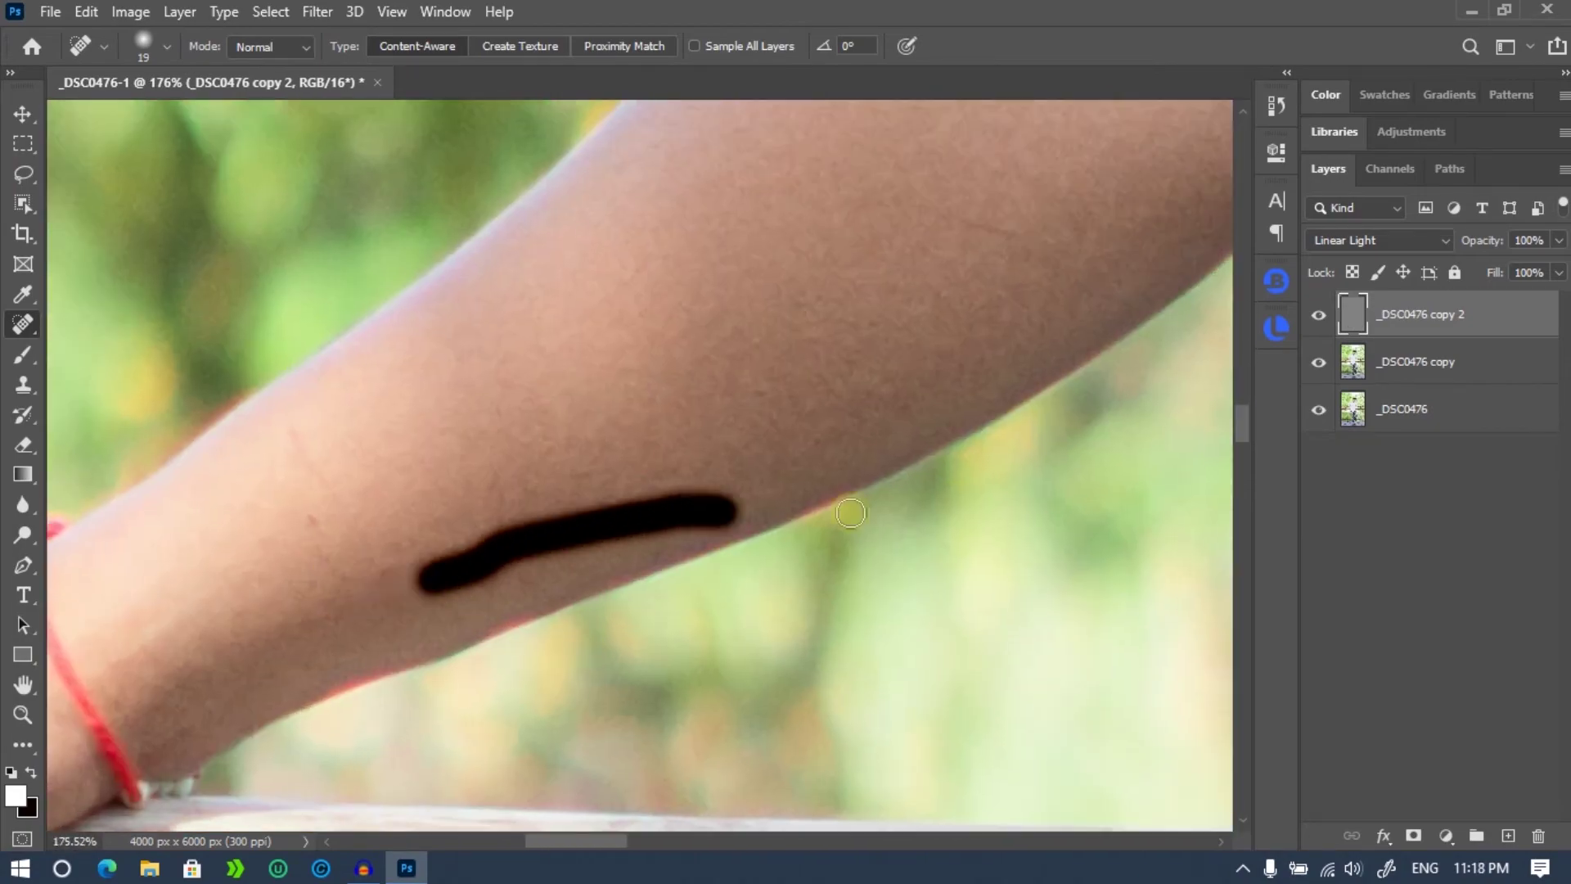
{"action": "left_click", "coordinate": [307, 523]}
{"action": "scroll", "coordinate": [583, 460], "scroll_direction": "down", "scroll_amount": 1}
{"action": "scroll", "coordinate": [685, 461], "scroll_direction": "down", "scroll_amount": 5}
{"action": "scroll", "coordinate": [685, 461], "scroll_direction": "down", "scroll_amount": 2}
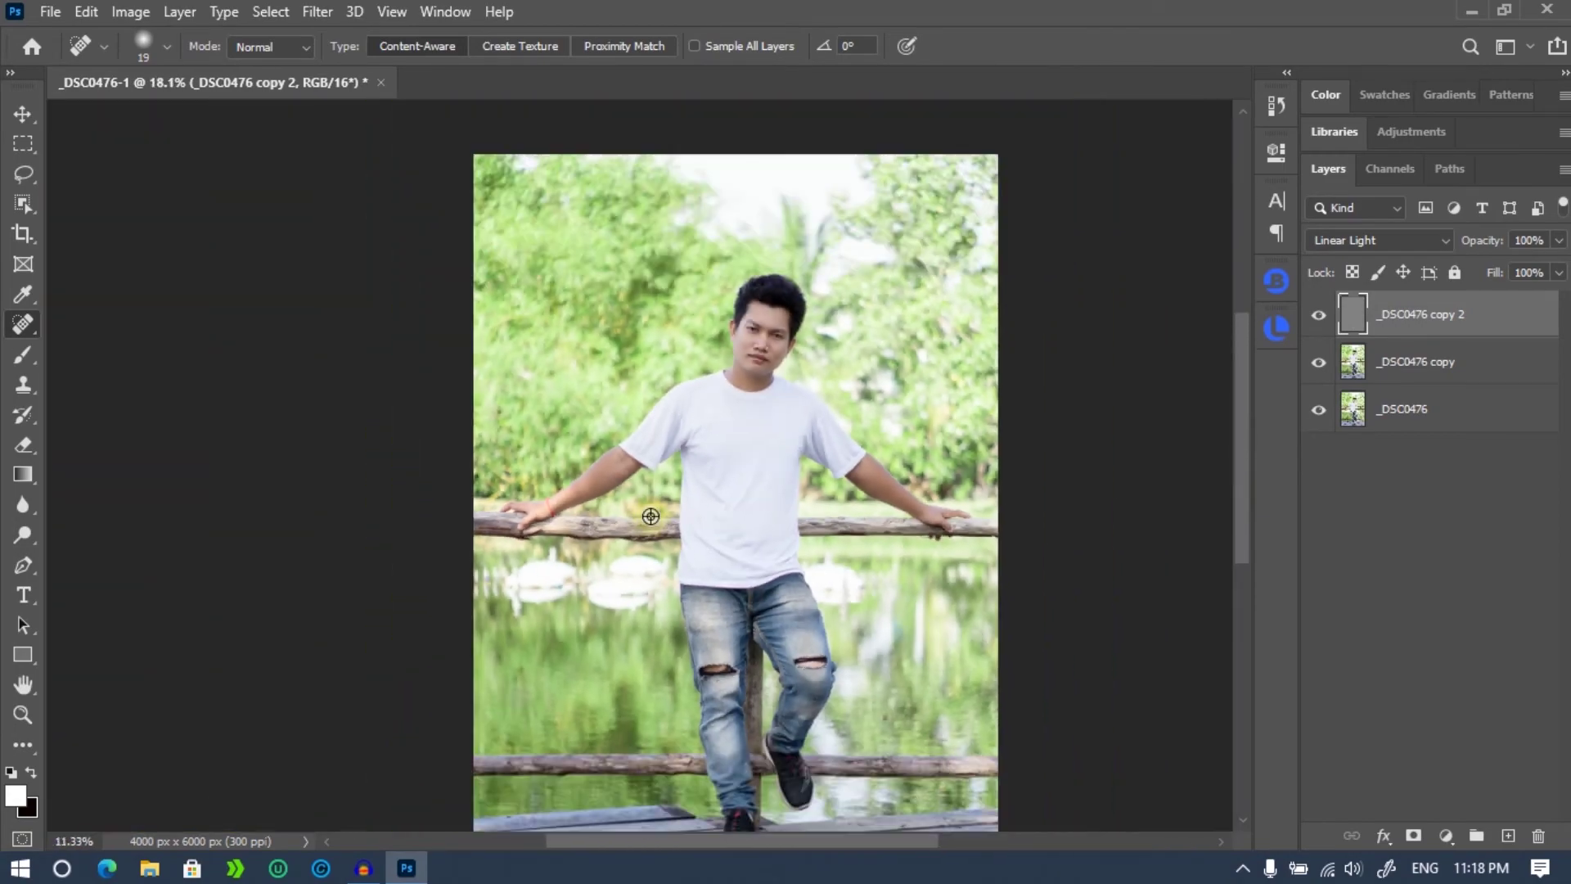
{"action": "scroll", "coordinate": [719, 368], "scroll_direction": "up", "scroll_amount": 1}
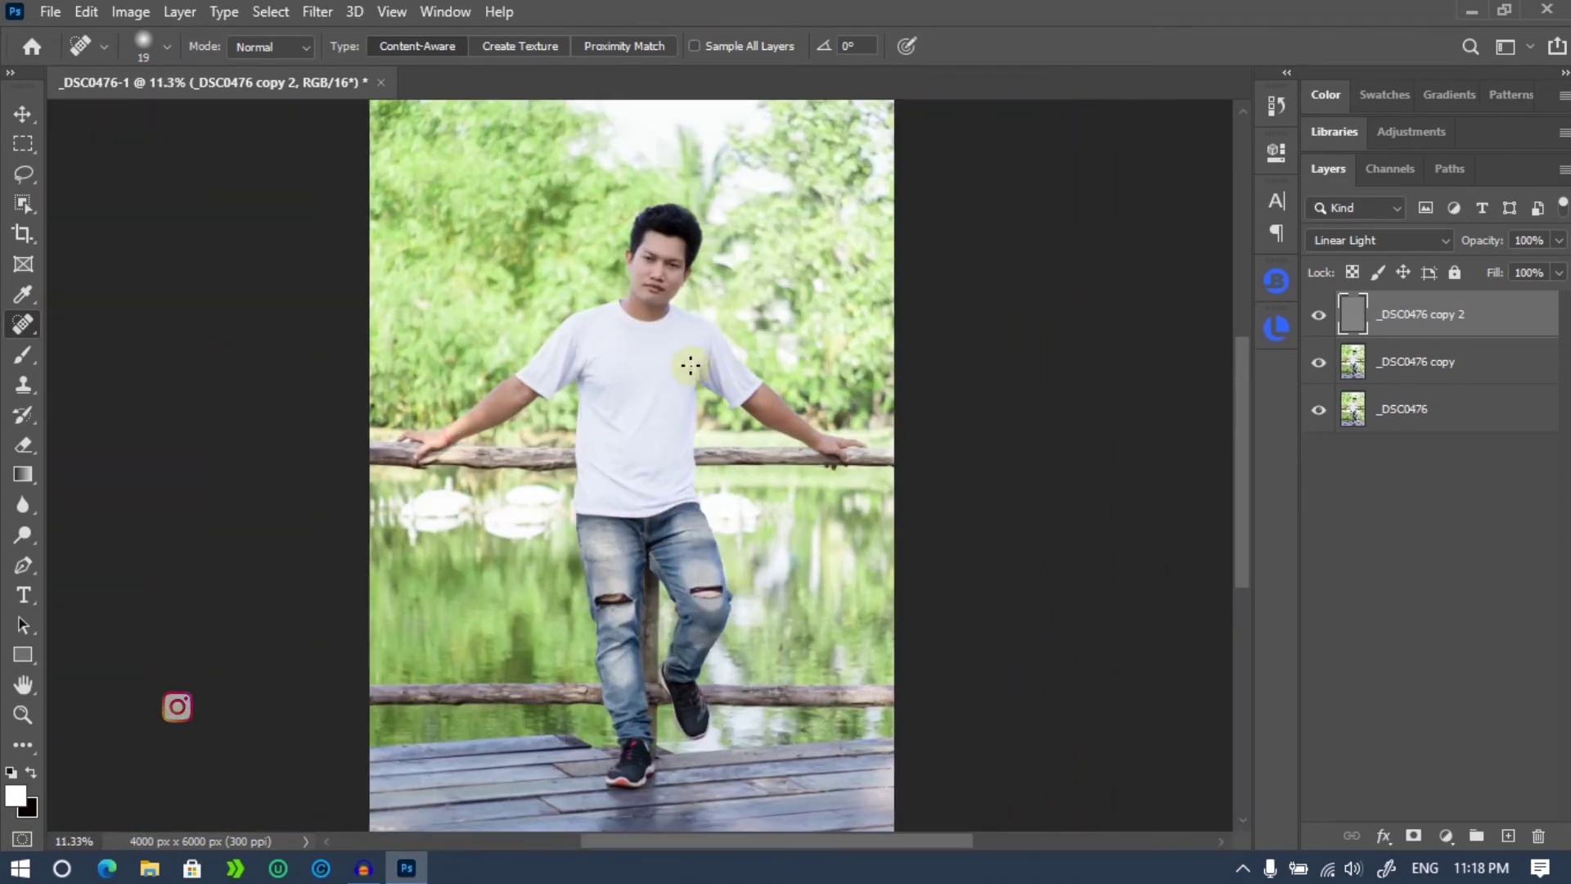
{"action": "left_click", "coordinate": [22, 114]}
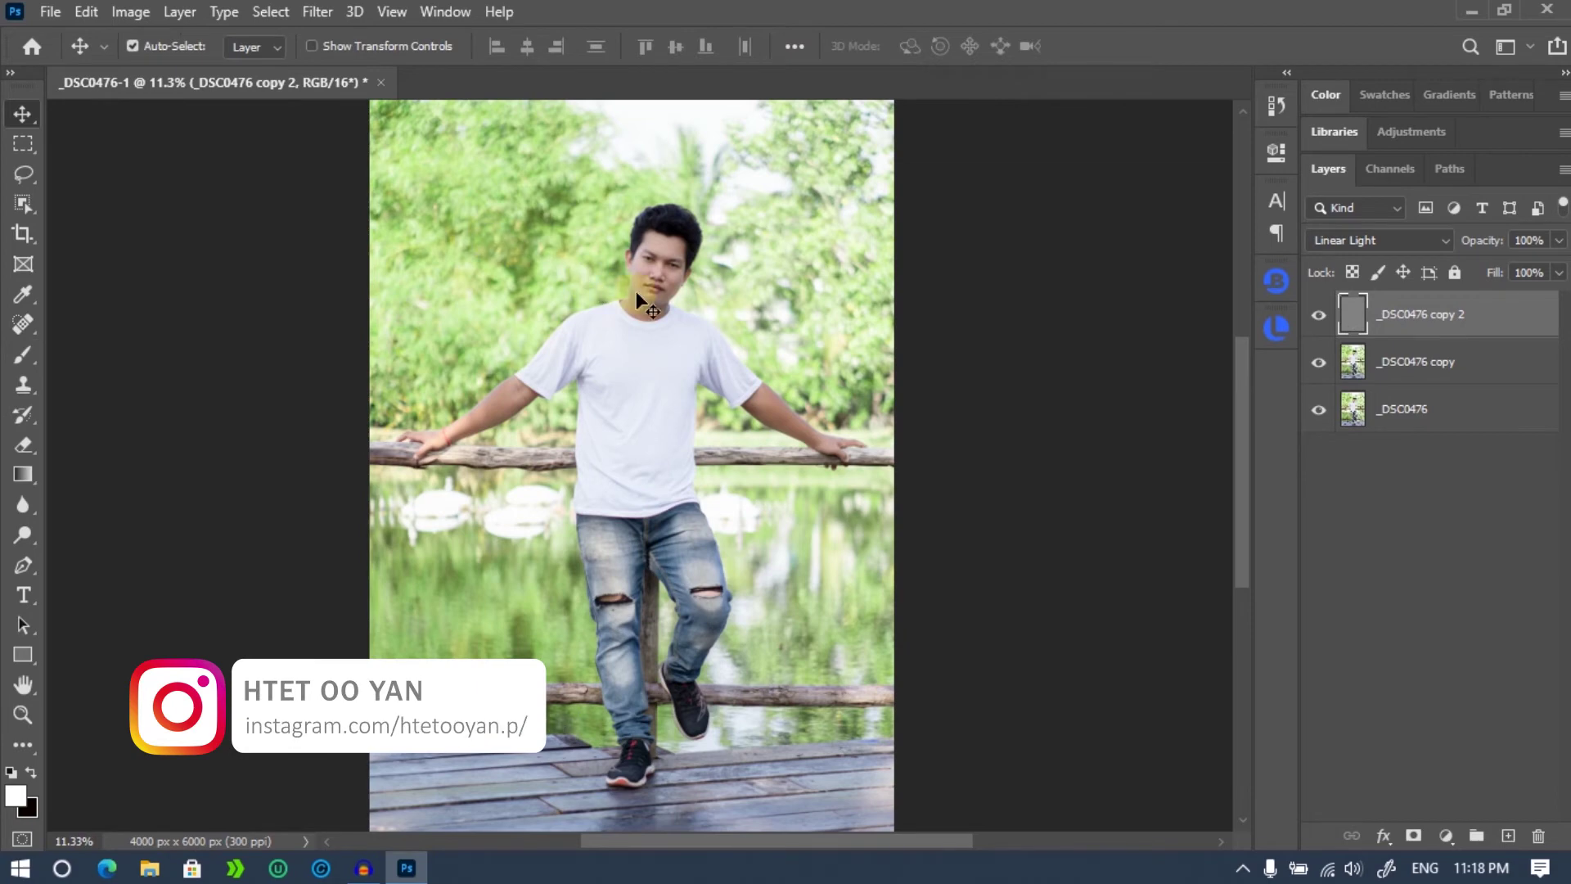
{"action": "scroll", "coordinate": [643, 231], "scroll_direction": "up", "scroll_amount": 2}
{"action": "scroll", "coordinate": [643, 230], "scroll_direction": "up", "scroll_amount": 5}
{"action": "scroll", "coordinate": [643, 231], "scroll_direction": "up", "scroll_amount": 4}
{"action": "scroll", "coordinate": [644, 229], "scroll_direction": "up", "scroll_amount": 2}
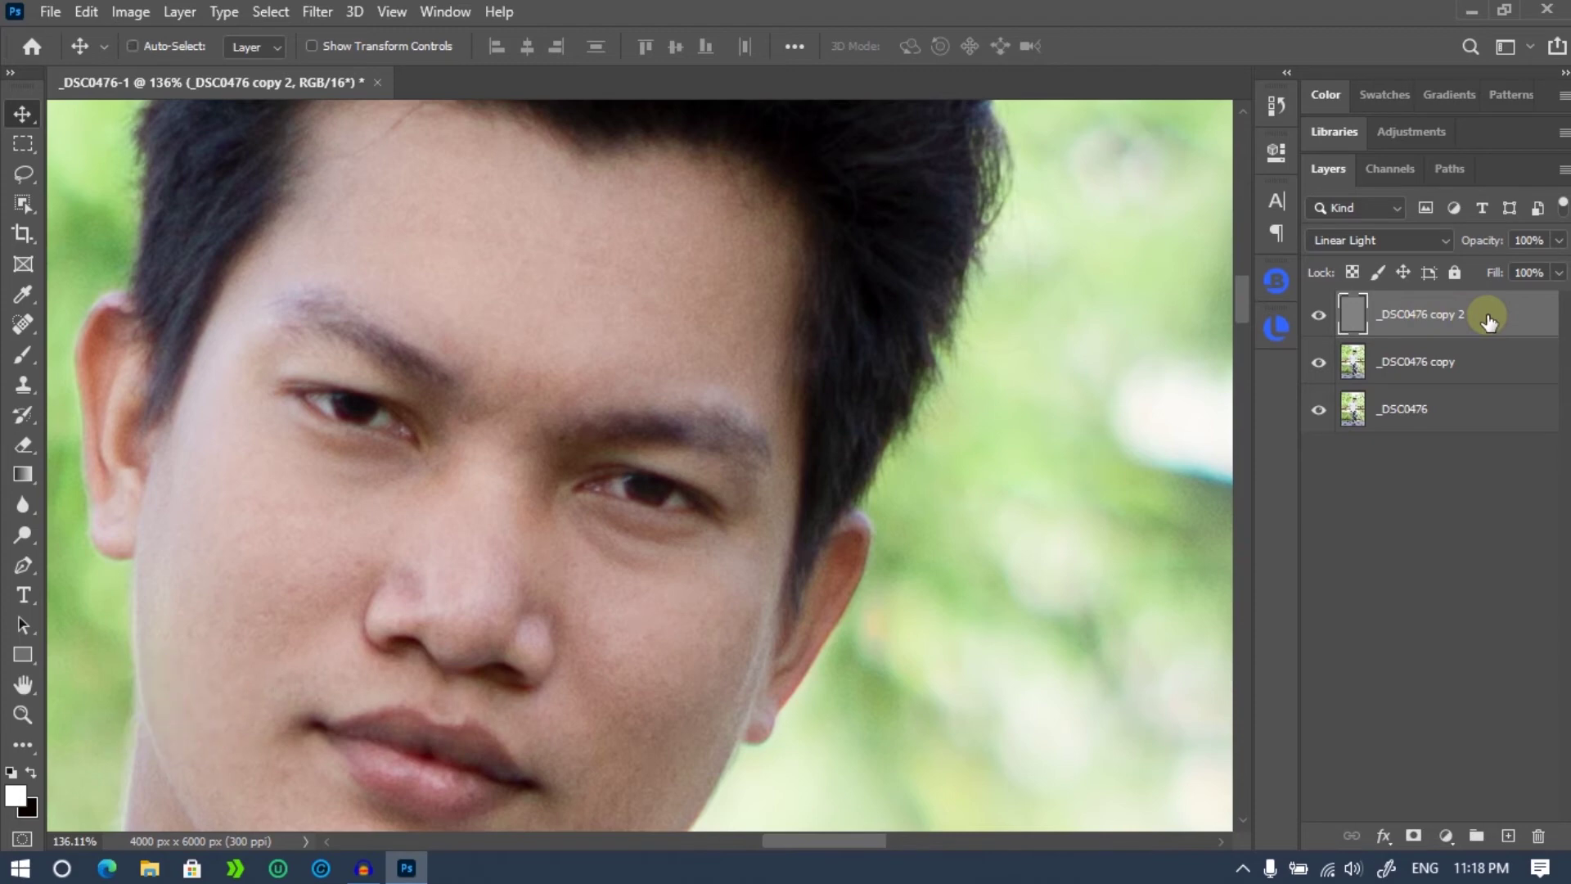
{"action": "key", "text": "ctrl+j"}
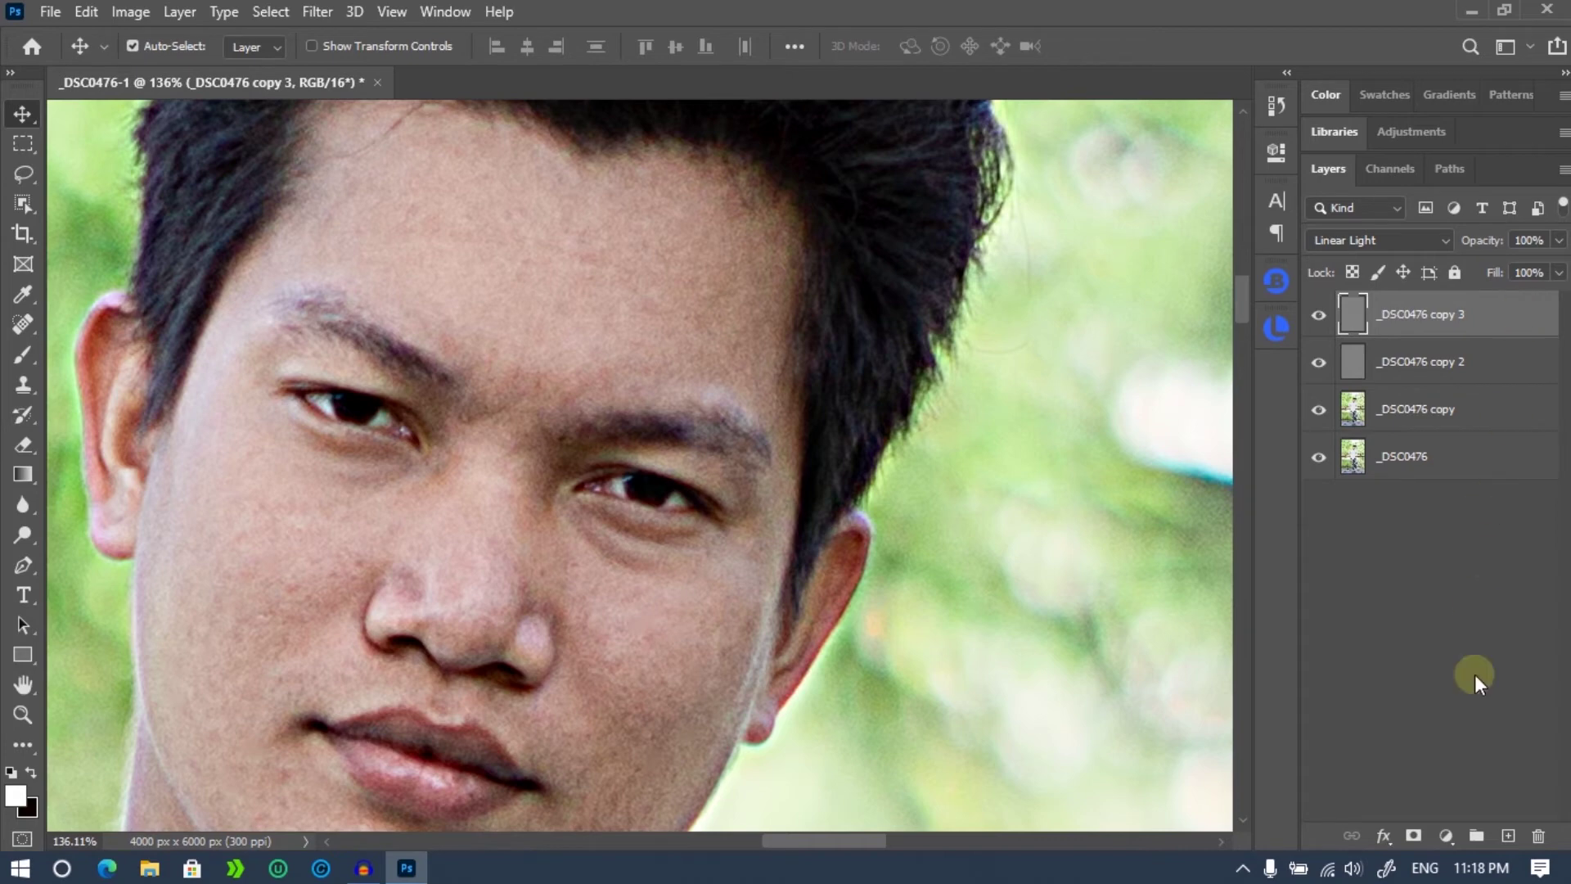
{"action": "left_click", "coordinate": [1538, 836]}
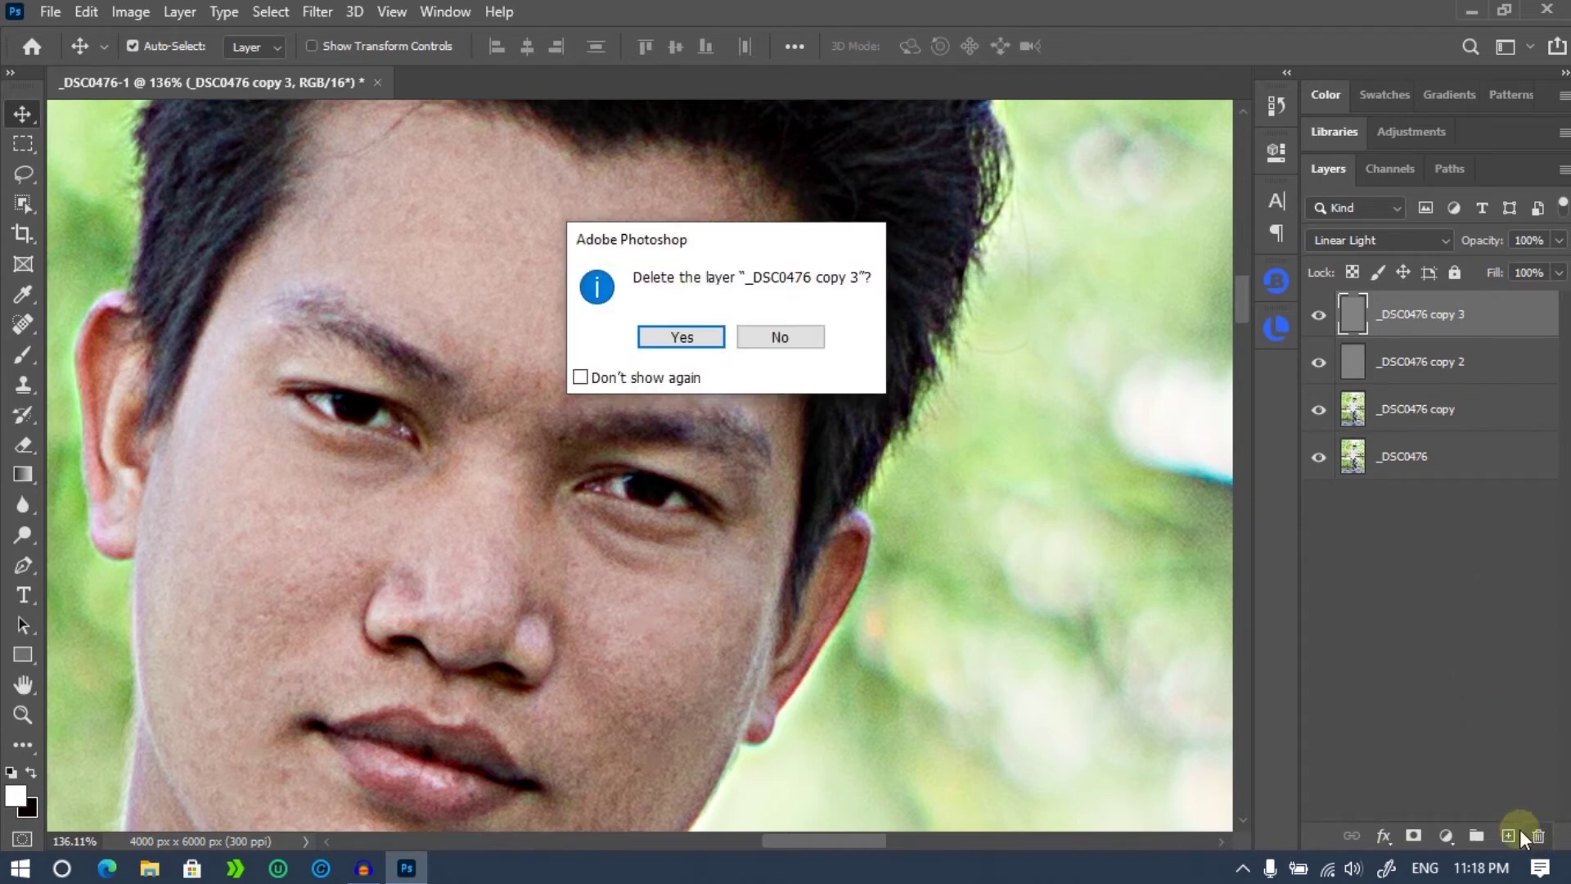
{"action": "left_click", "coordinate": [655, 338]}
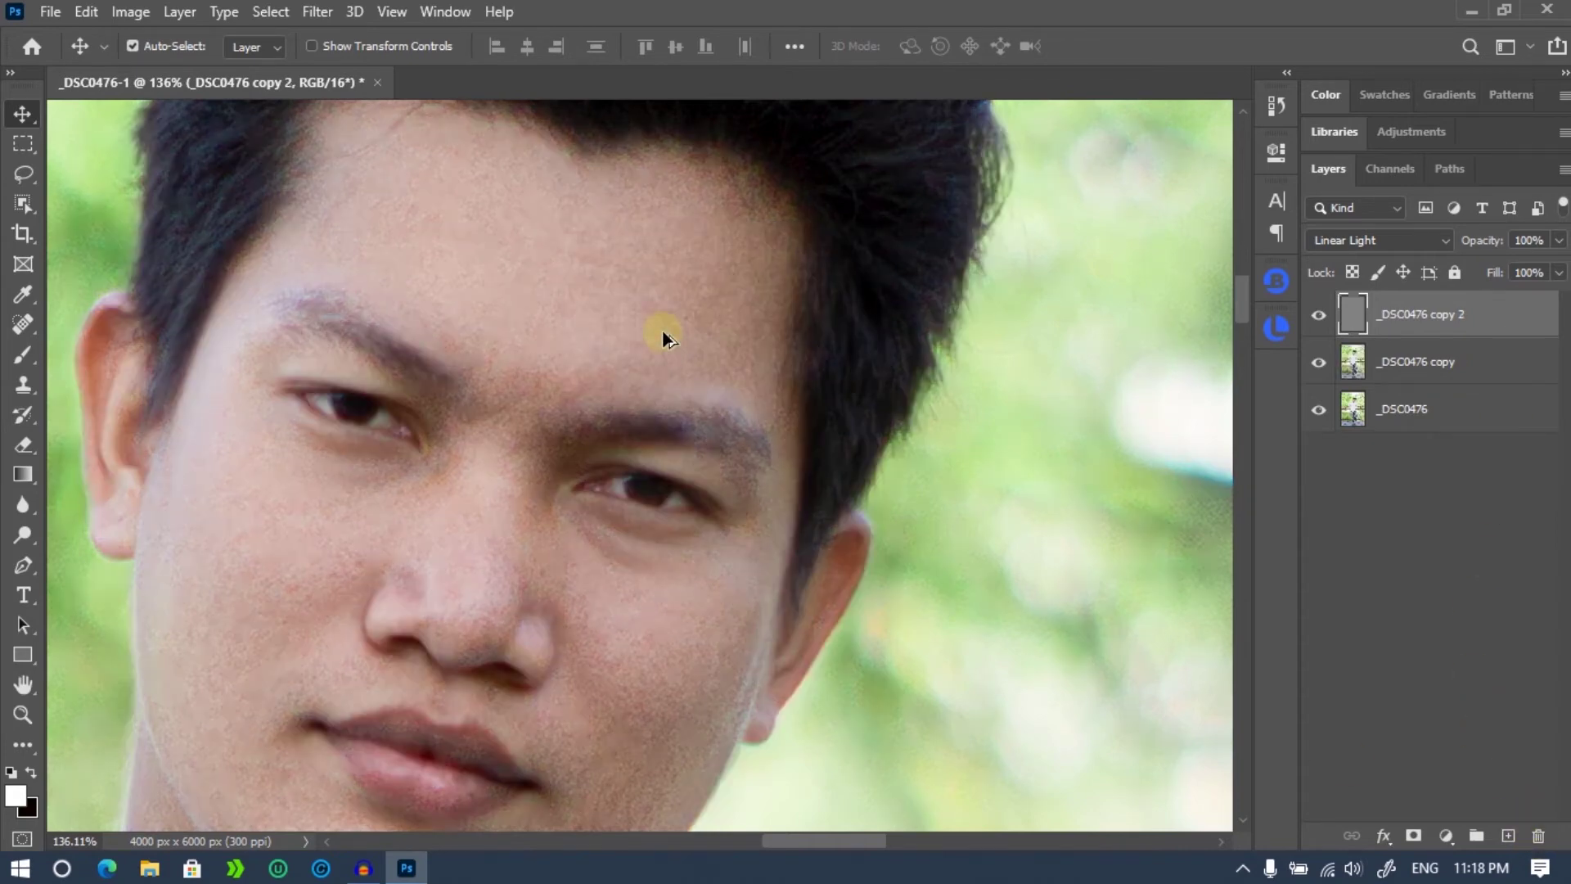
{"action": "scroll", "coordinate": [661, 329], "scroll_direction": "down", "scroll_amount": 3}
{"action": "scroll", "coordinate": [586, 383], "scroll_direction": "up", "scroll_amount": 3}
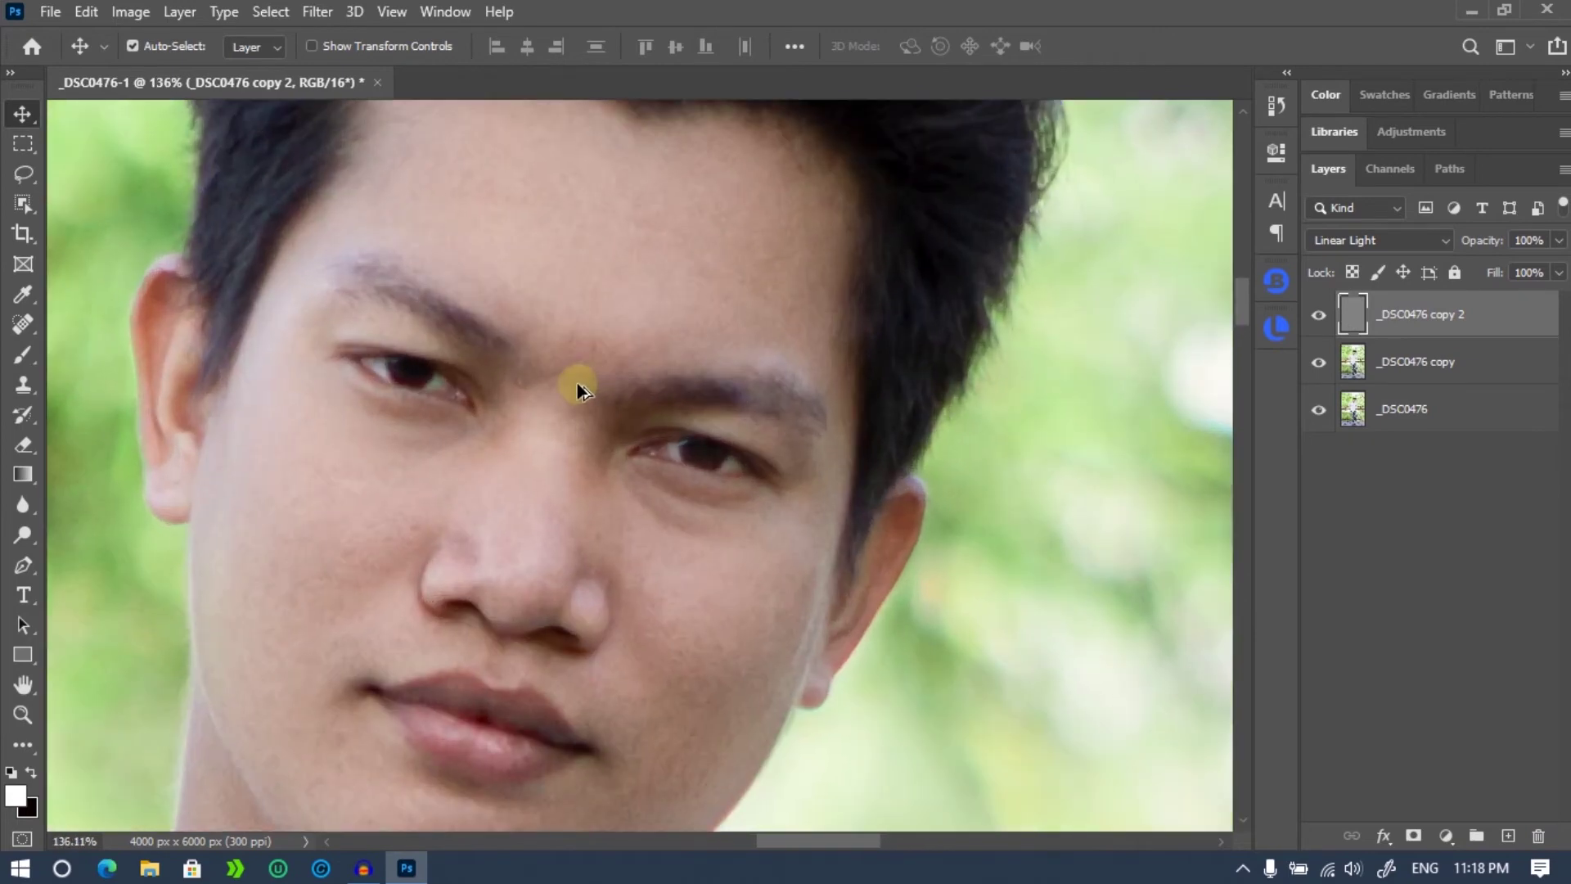
{"action": "scroll", "coordinate": [420, 384], "scroll_direction": "down", "scroll_amount": 2}
{"action": "scroll", "coordinate": [337, 416], "scroll_direction": "up", "scroll_amount": 3}
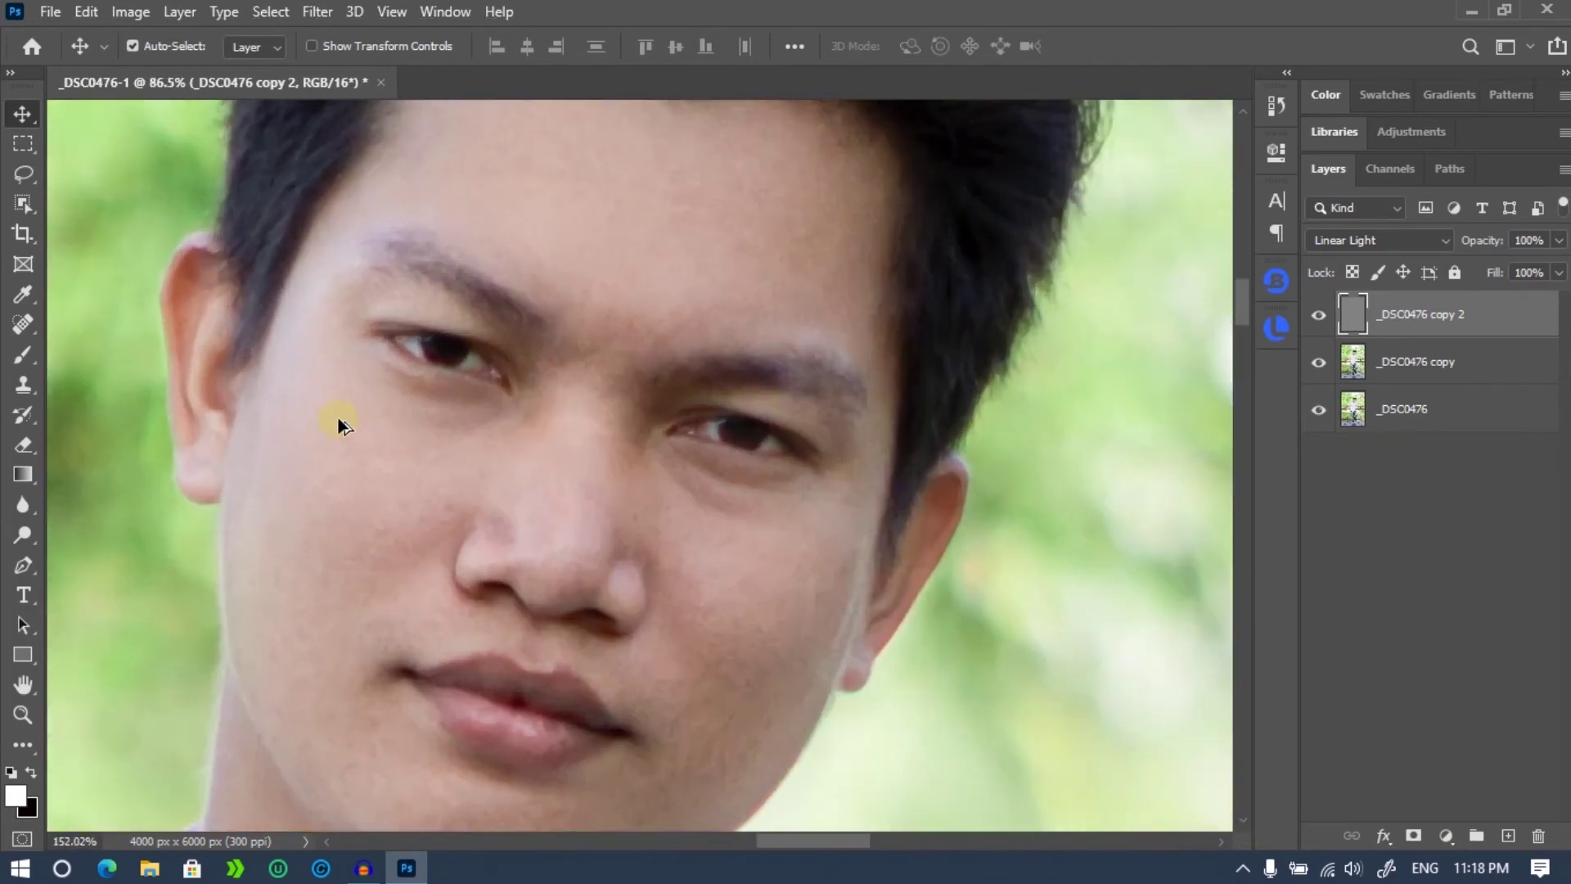
{"action": "scroll", "coordinate": [337, 416], "scroll_direction": "up", "scroll_amount": 1}
{"action": "scroll", "coordinate": [342, 405], "scroll_direction": "down", "scroll_amount": 2}
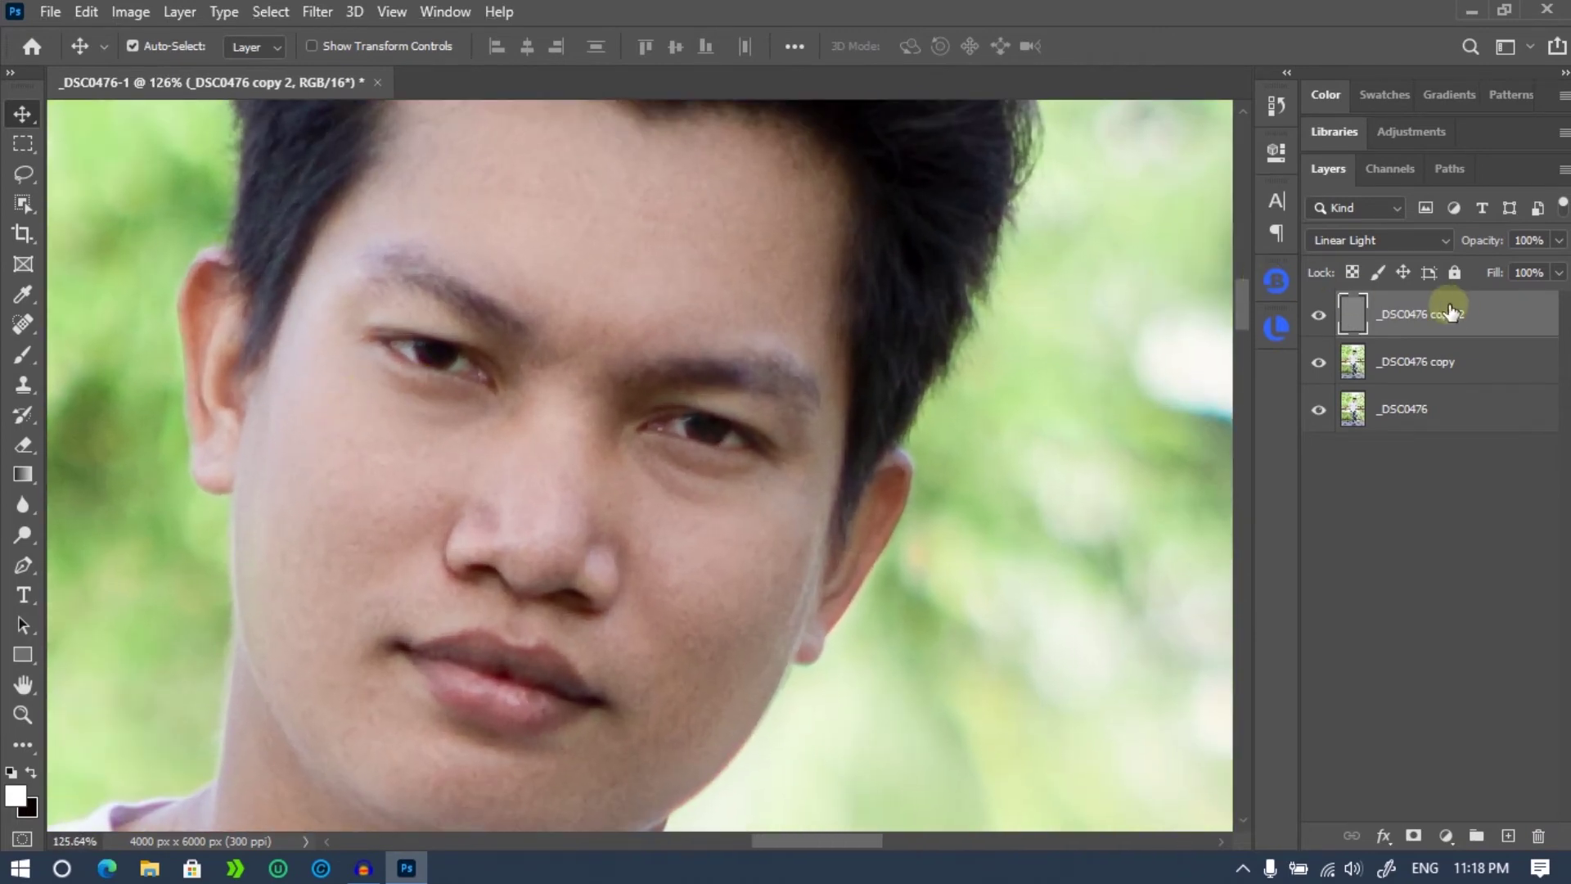
Duplicate the layer as _DSC0476 copy 3 and lower its opacity to 39%.
{"action": "key", "text": "ctrl+j"}
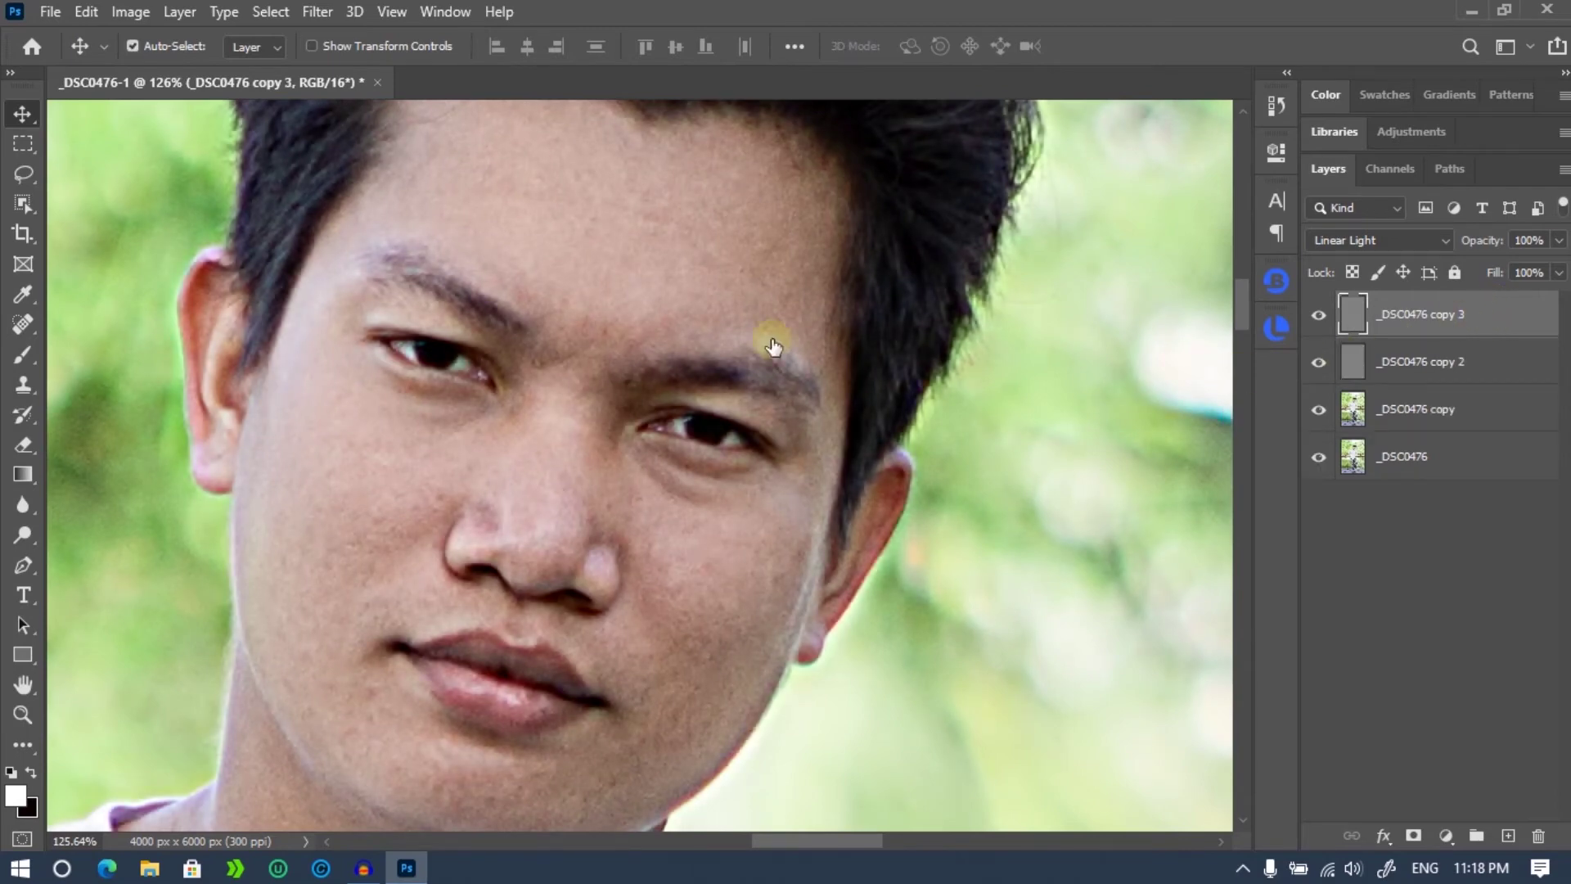
{"action": "left_click", "coordinate": [1560, 240]}
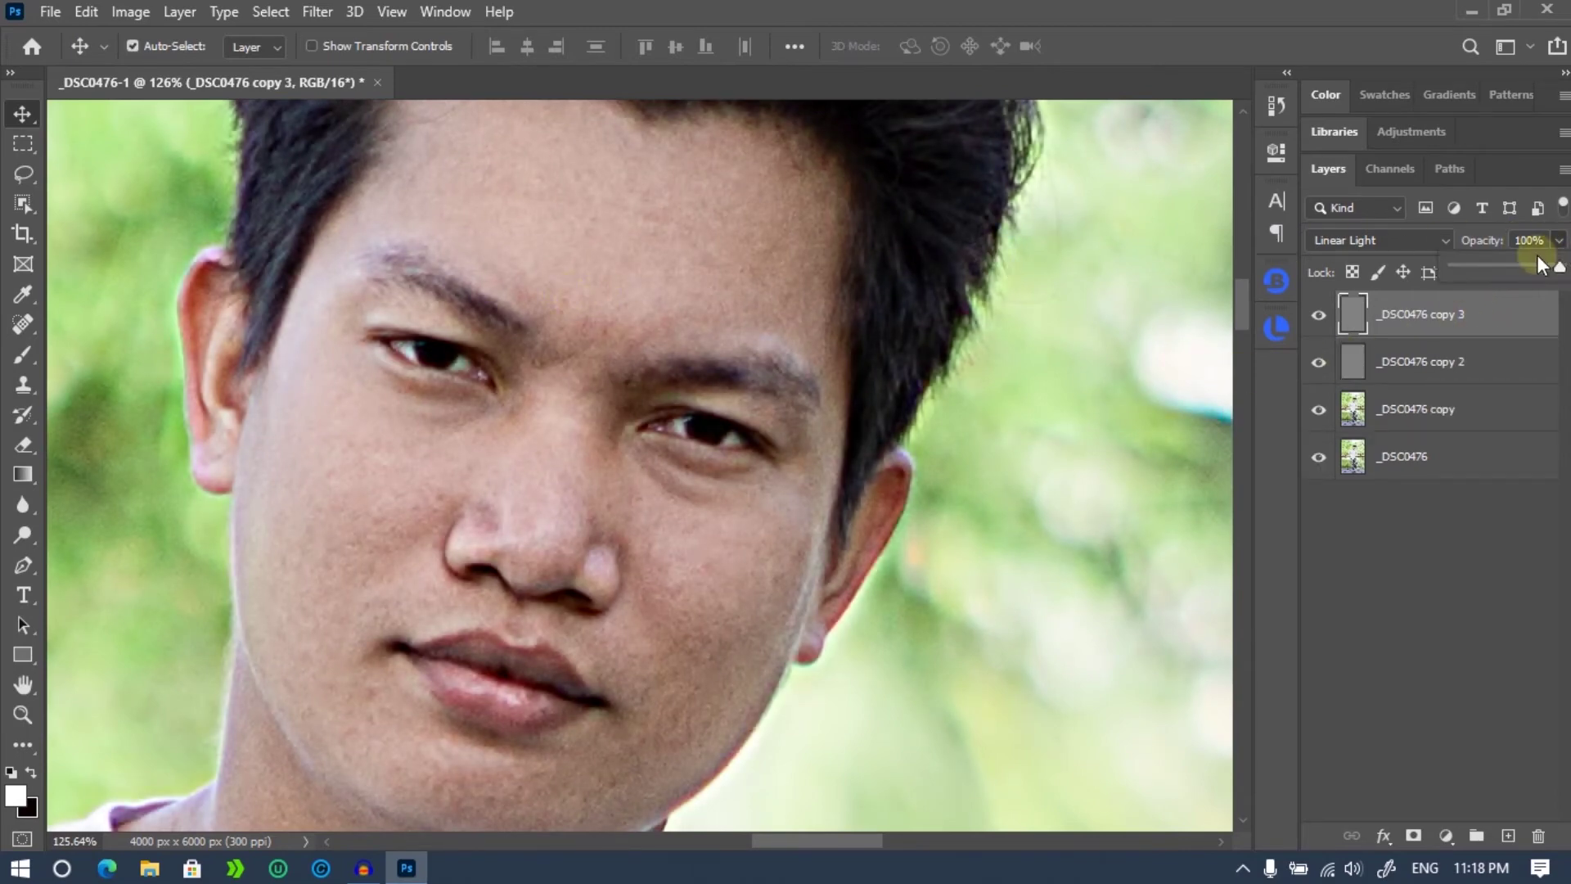
{"action": "left_click", "coordinate": [1469, 266]}
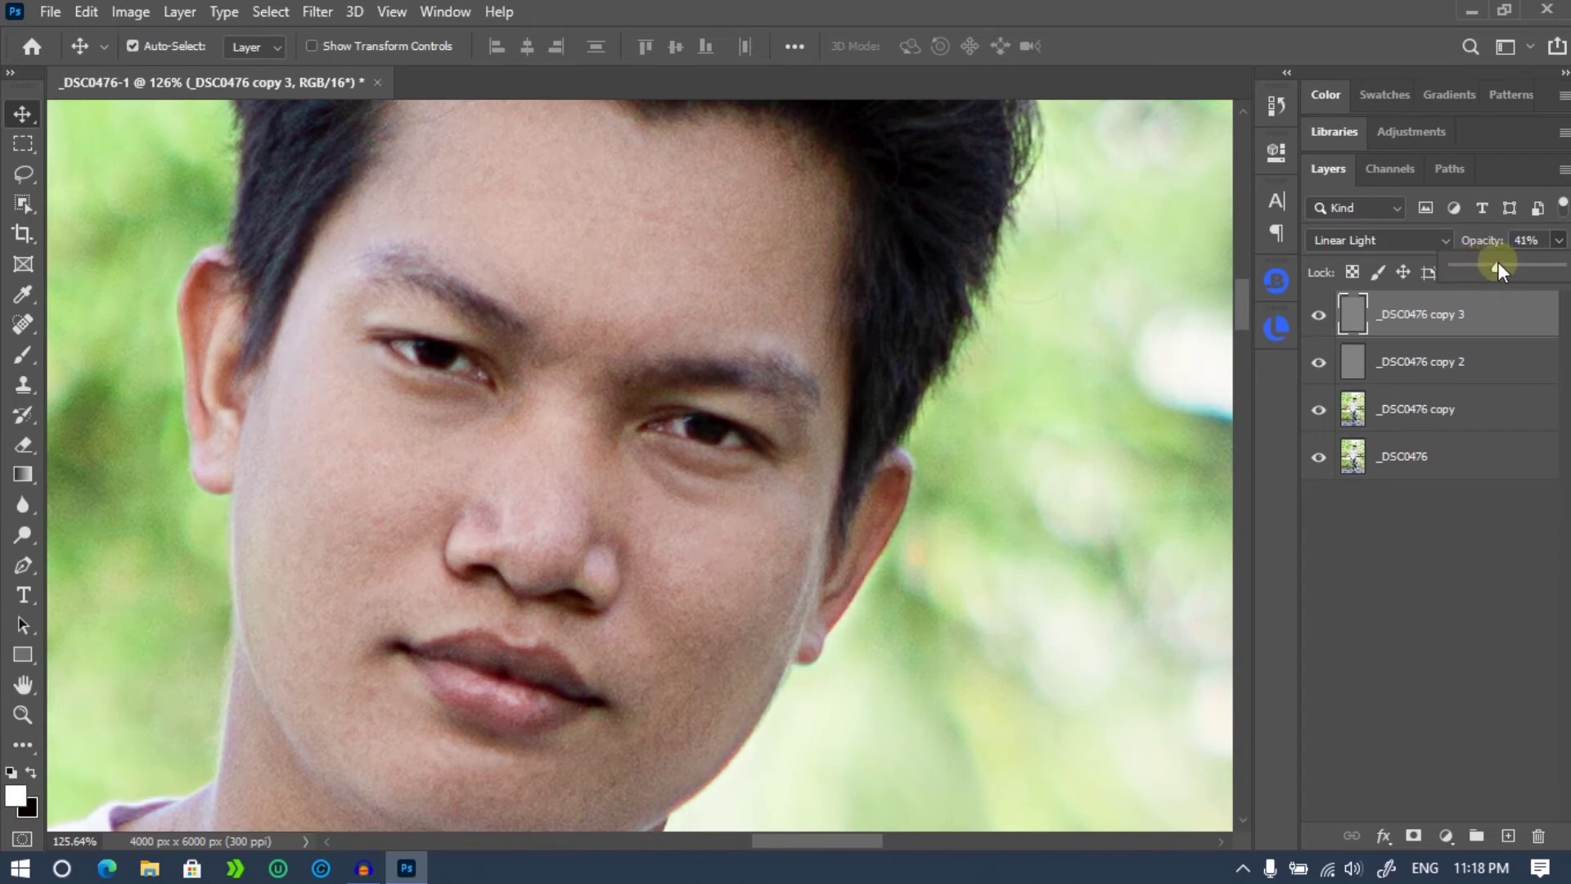
{"action": "left_click", "coordinate": [1426, 570]}
Reduce the copy 3 layer's fill to 77%.
{"action": "left_click", "coordinate": [1465, 327]}
{"action": "left_click", "coordinate": [1558, 272]}
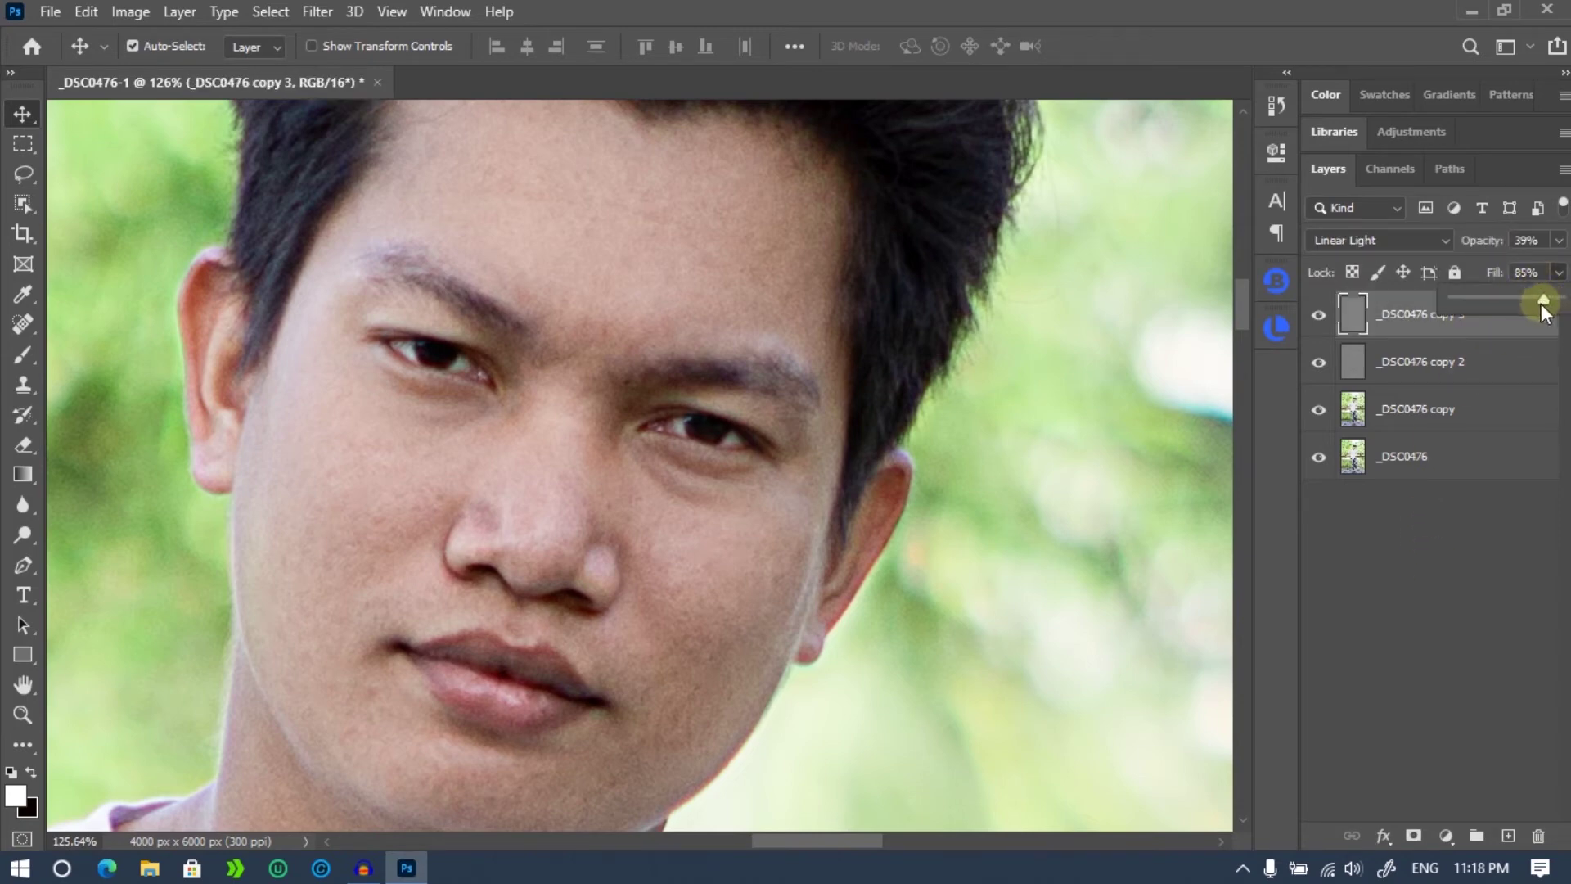
{"action": "left_click", "coordinate": [1448, 573]}
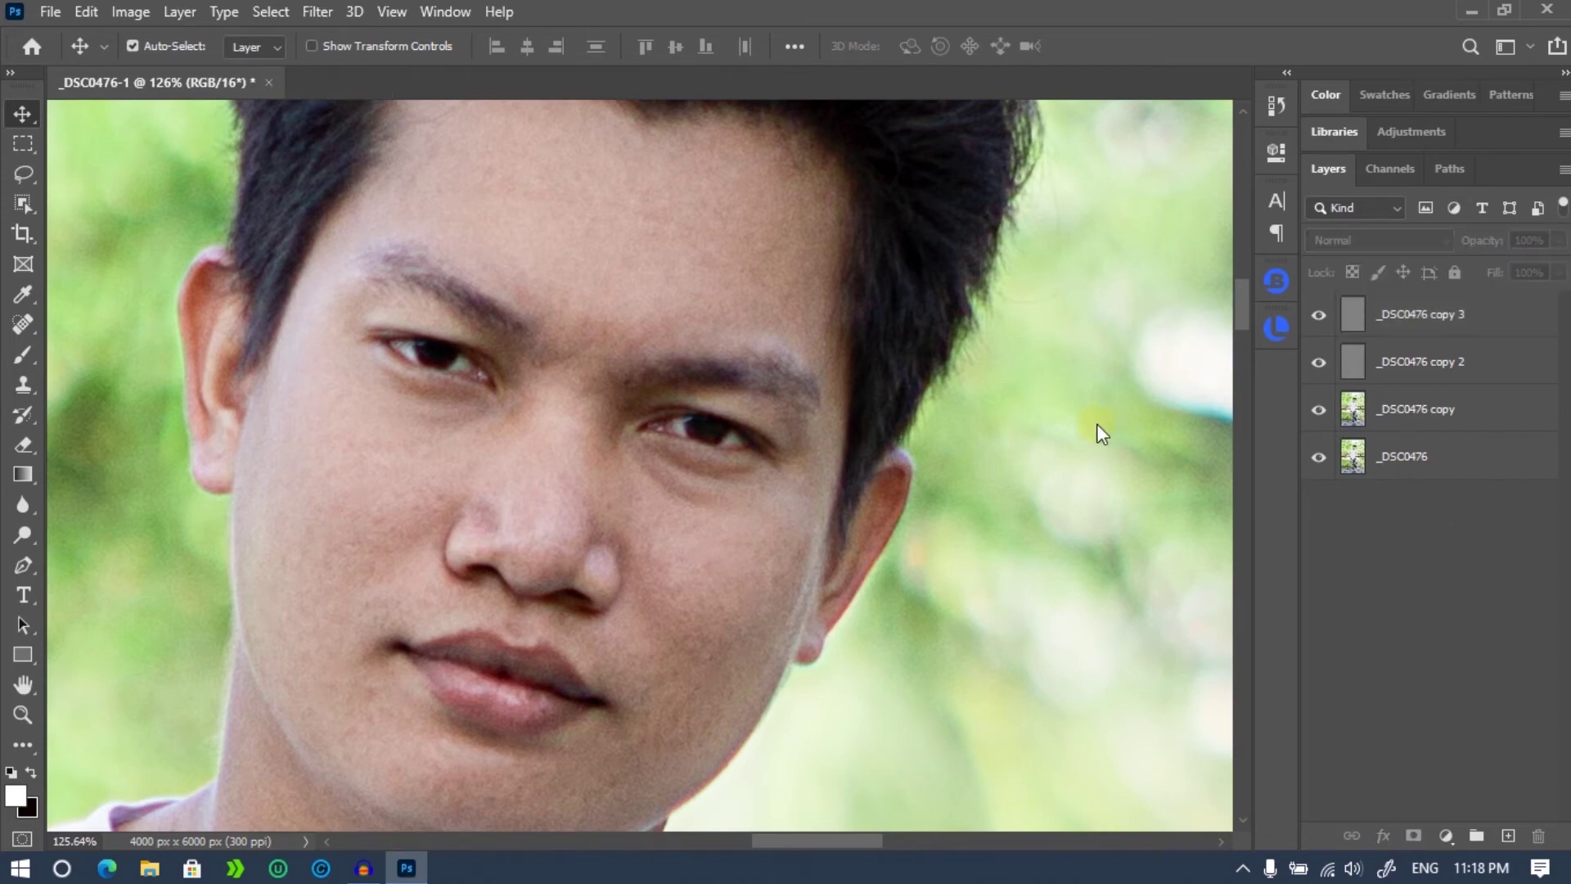
{"action": "scroll", "coordinate": [1025, 415], "scroll_direction": "down", "scroll_amount": 2}
{"action": "scroll", "coordinate": [1000, 410], "scroll_direction": "down", "scroll_amount": 1}
{"action": "scroll", "coordinate": [1000, 410], "scroll_direction": "up", "scroll_amount": 1}
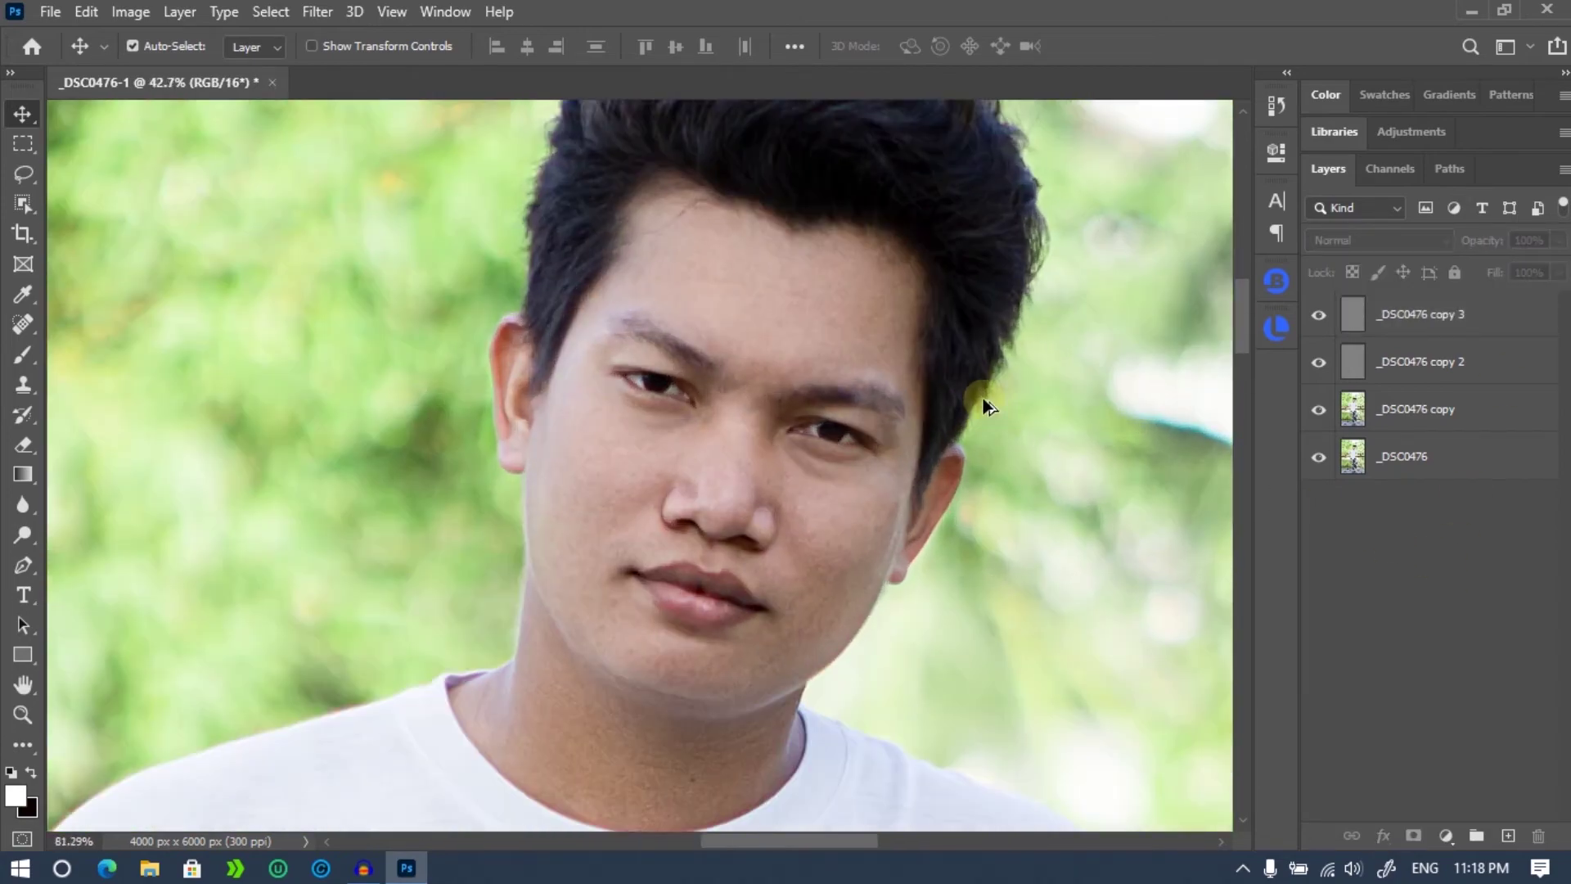
{"action": "scroll", "coordinate": [982, 396], "scroll_direction": "up", "scroll_amount": 2}
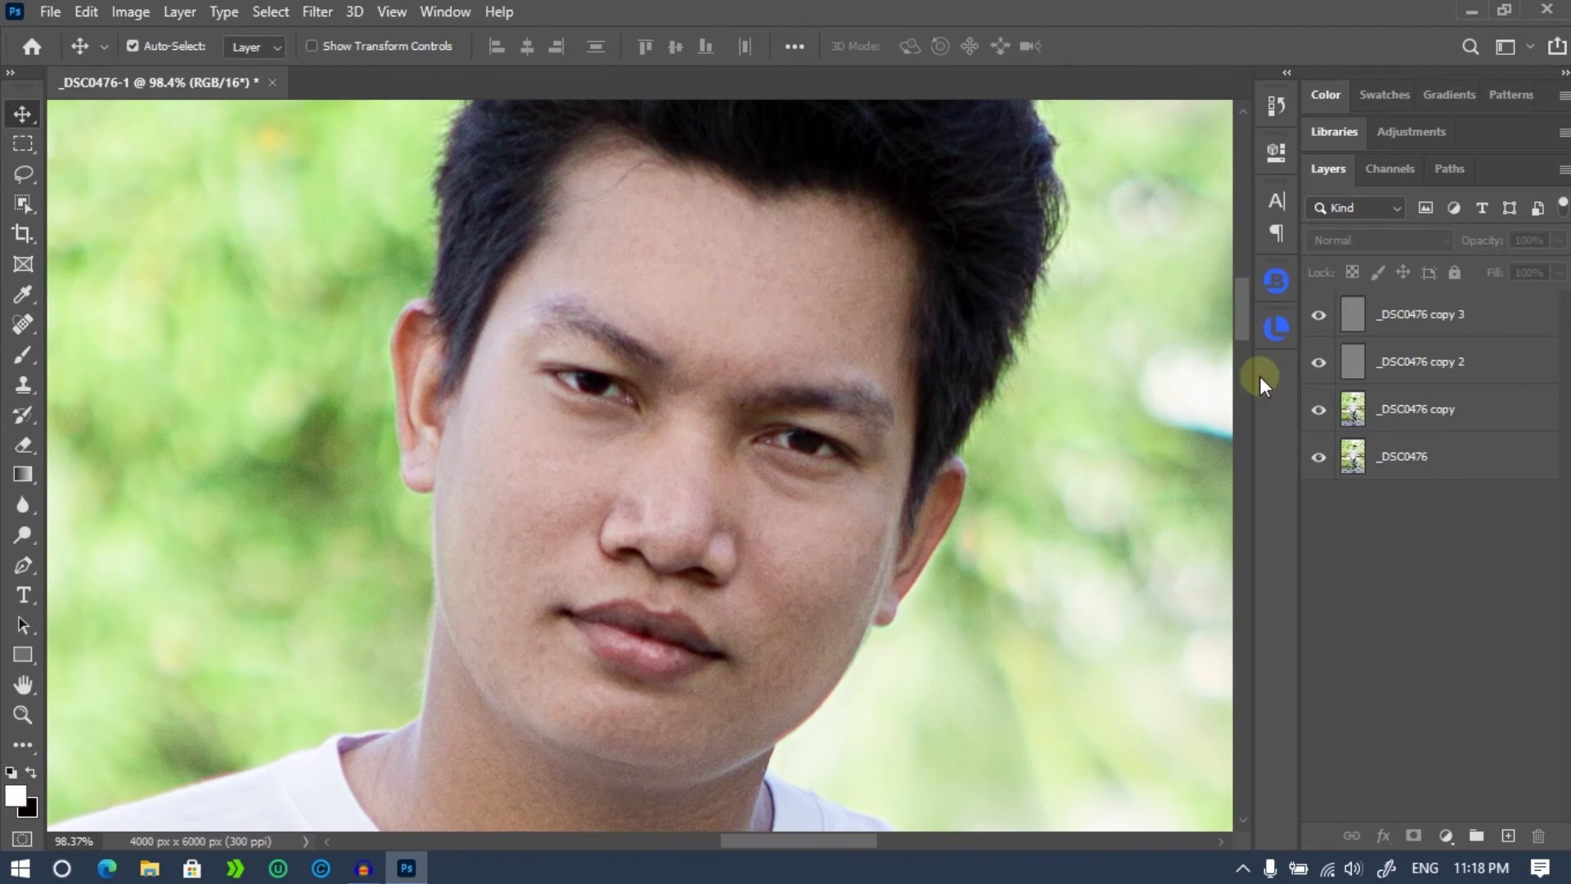
{"action": "left_click", "coordinate": [1483, 319]}
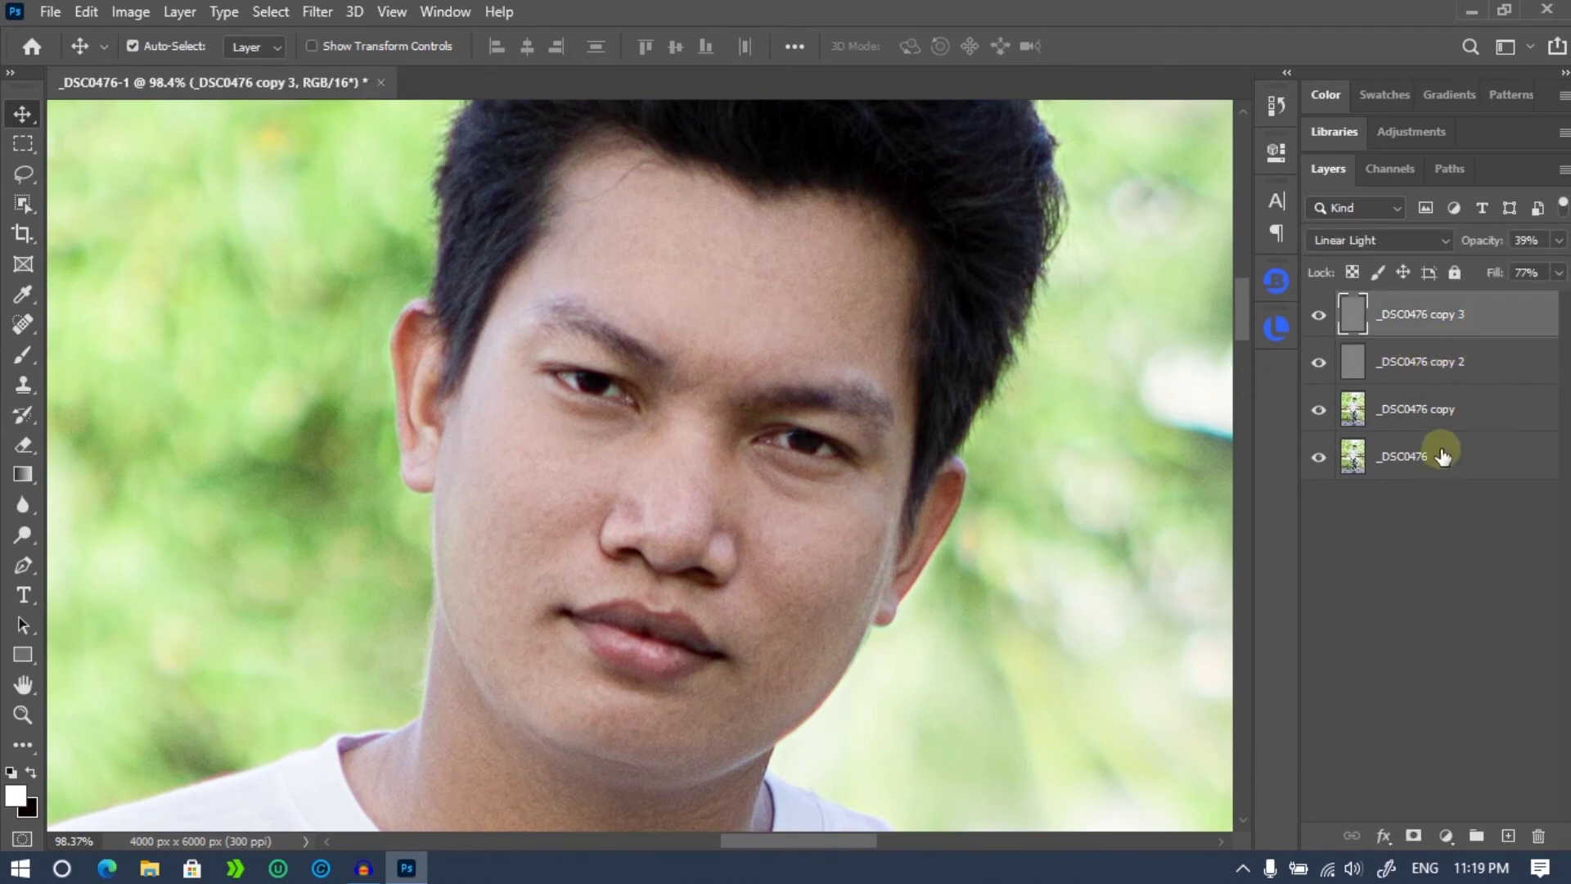
{"action": "scroll", "coordinate": [1141, 378], "scroll_direction": "up", "scroll_amount": 1}
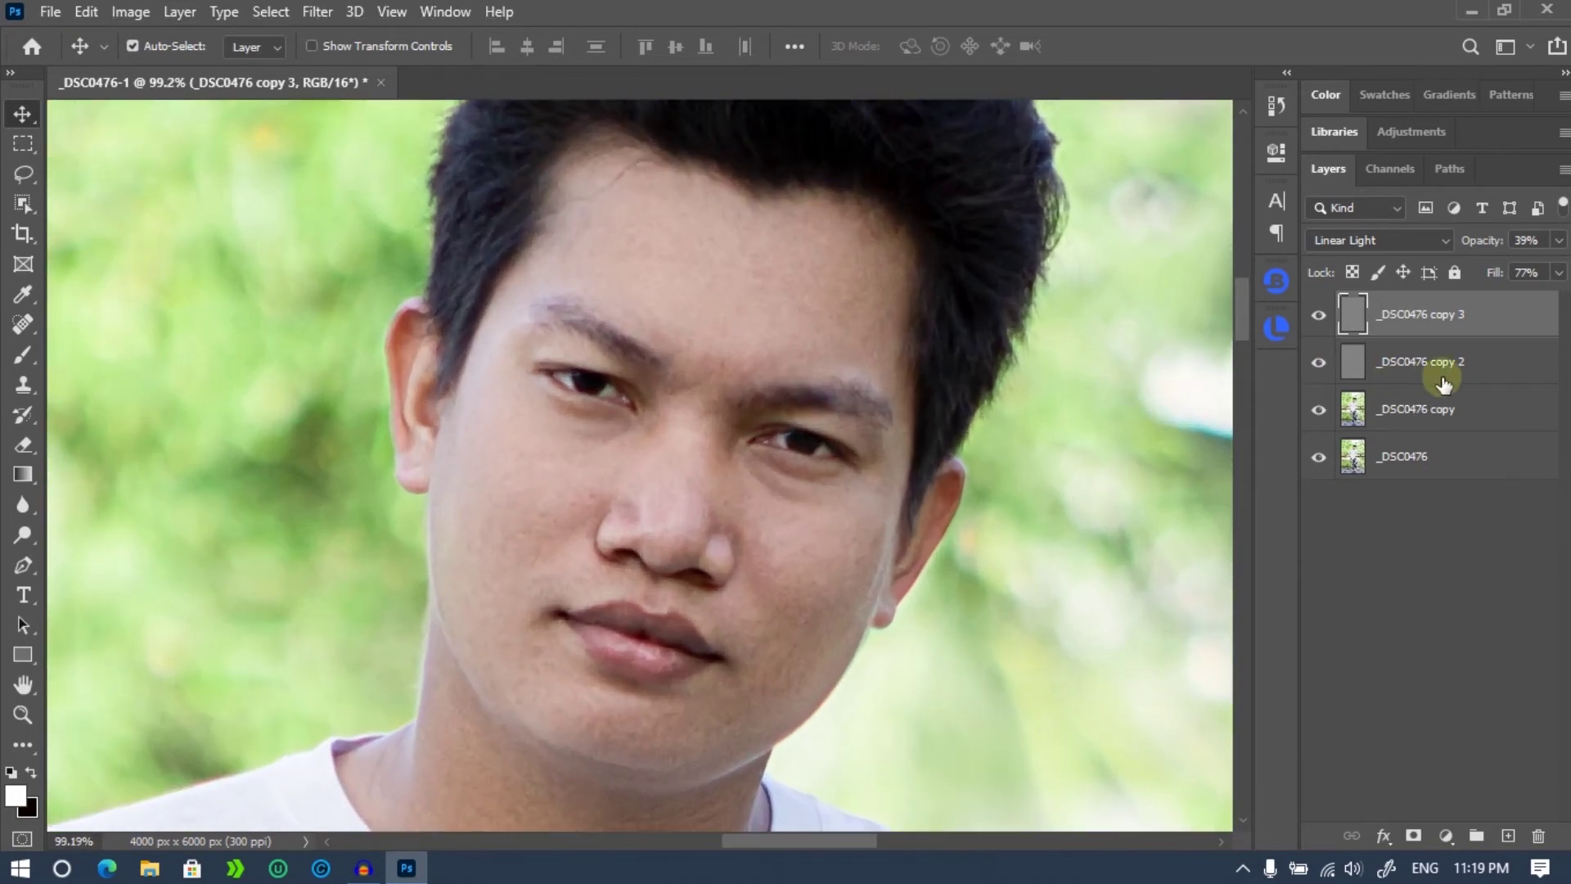
Select copy 3, copy 2, copy and the base _DSC0476 layer and merge them into one.
{"action": "left_click", "coordinate": [1494, 361], "text": "ctrl"}
{"action": "left_click", "coordinate": [1489, 409], "text": "ctrl"}
{"action": "left_click", "coordinate": [1489, 444], "text": "ctrl"}
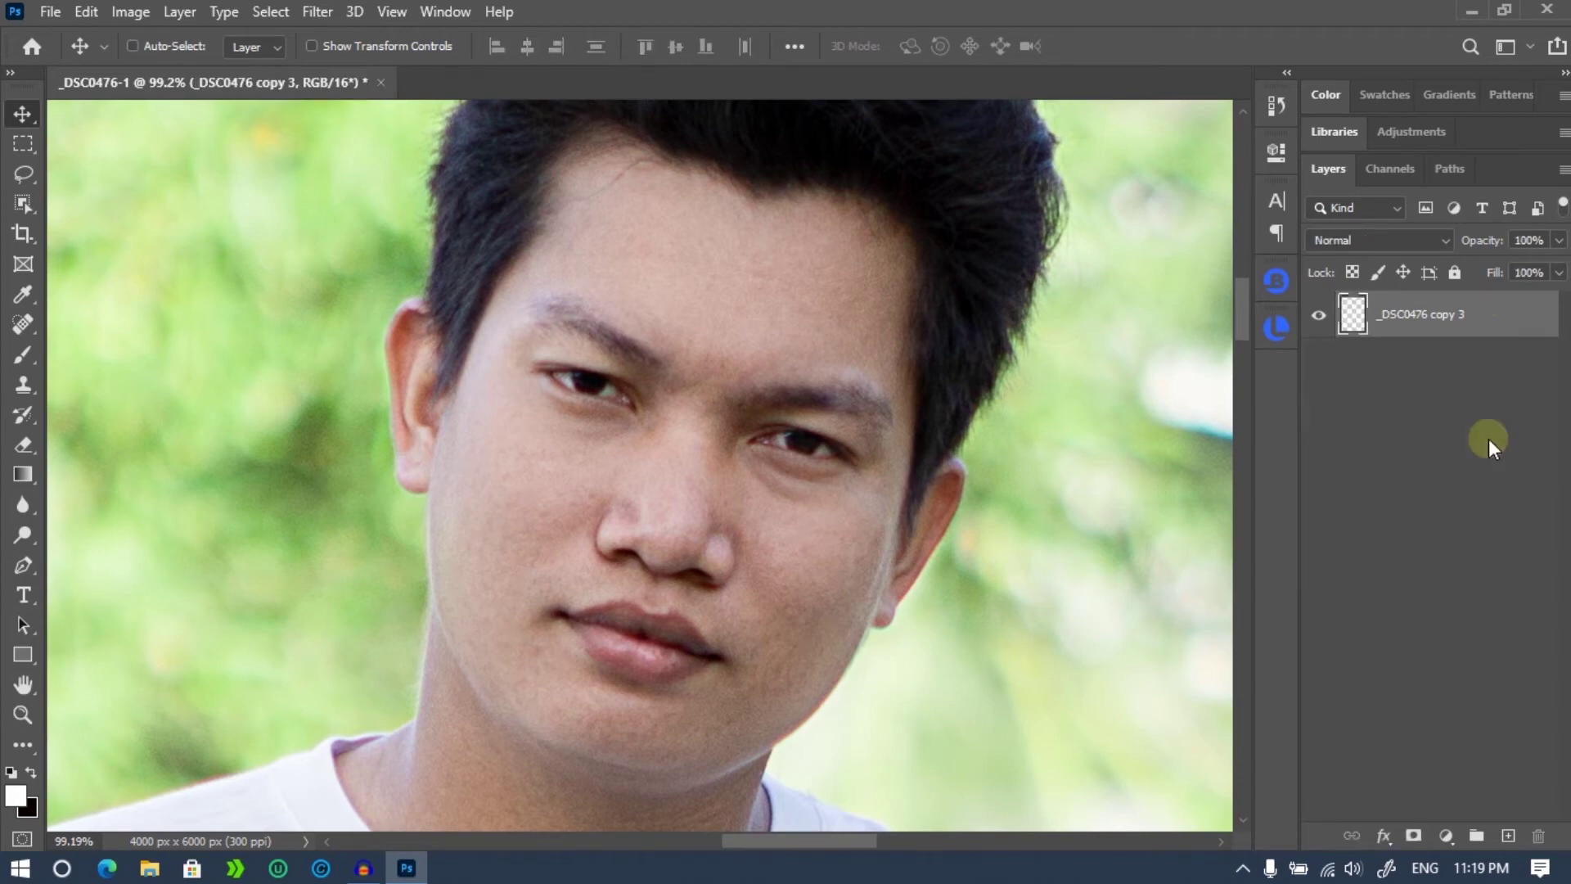
{"action": "scroll", "coordinate": [886, 336], "scroll_direction": "down", "scroll_amount": 3}
{"action": "scroll", "coordinate": [887, 335], "scroll_direction": "down", "scroll_amount": 2}
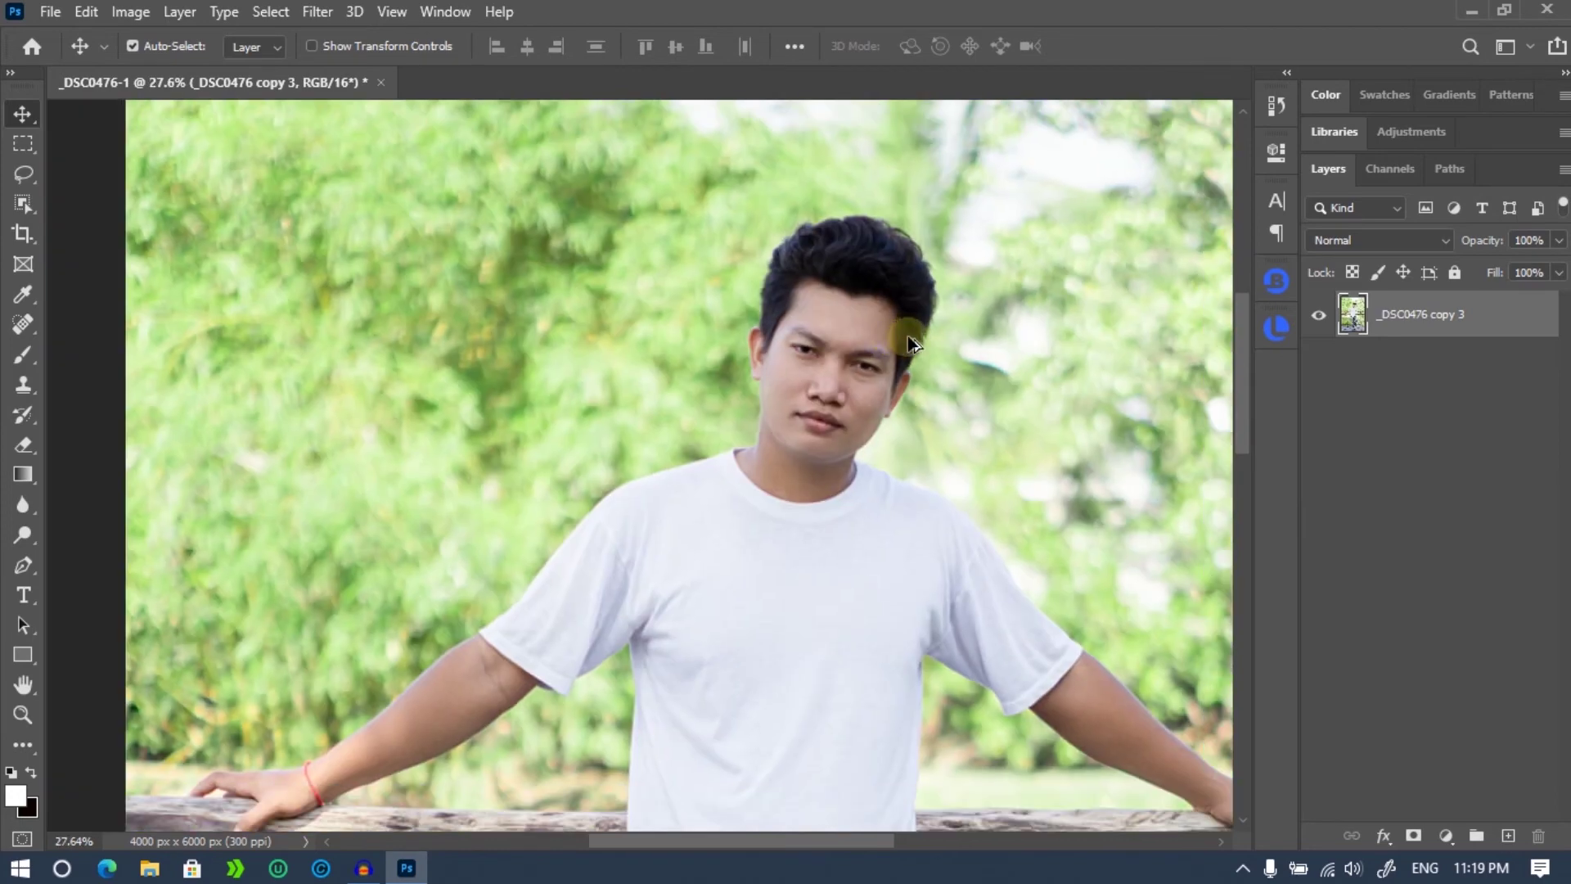
{"action": "scroll", "coordinate": [1154, 322], "scroll_direction": "up", "scroll_amount": 1}
{"action": "scroll", "coordinate": [404, 202], "scroll_direction": "up", "scroll_amount": 5}
Duplicate the merged layer as _DSC0476 copy 4 and bring up the Apply Image dialog.
{"action": "scroll", "coordinate": [260, 347], "scroll_direction": "up", "scroll_amount": 2}
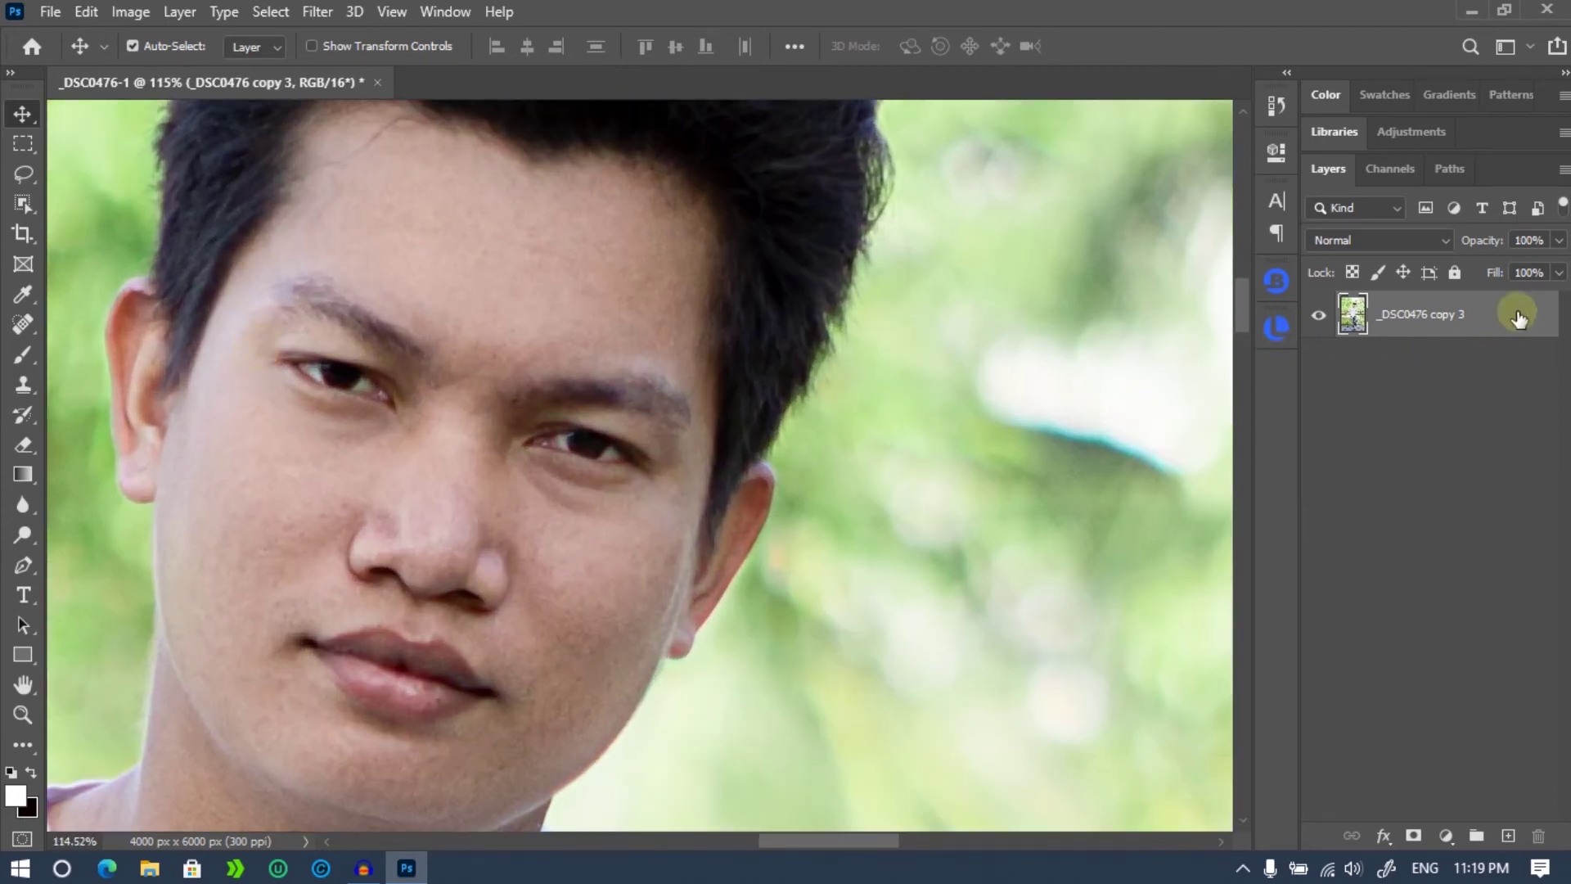
{"action": "key", "text": "ctrl+j"}
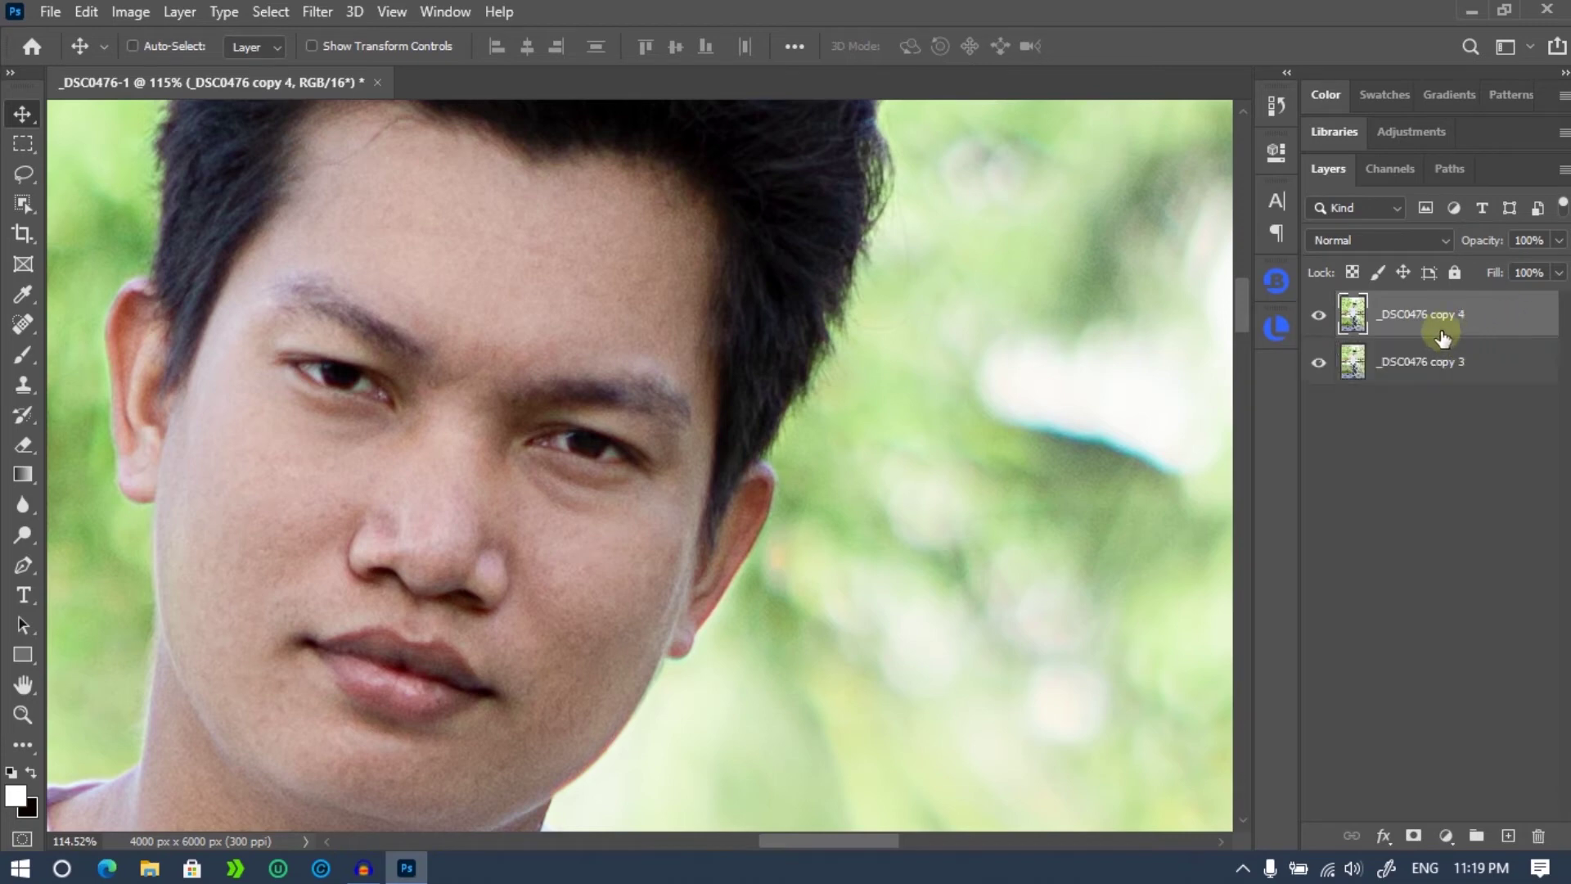
{"action": "left_click", "coordinate": [129, 11]}
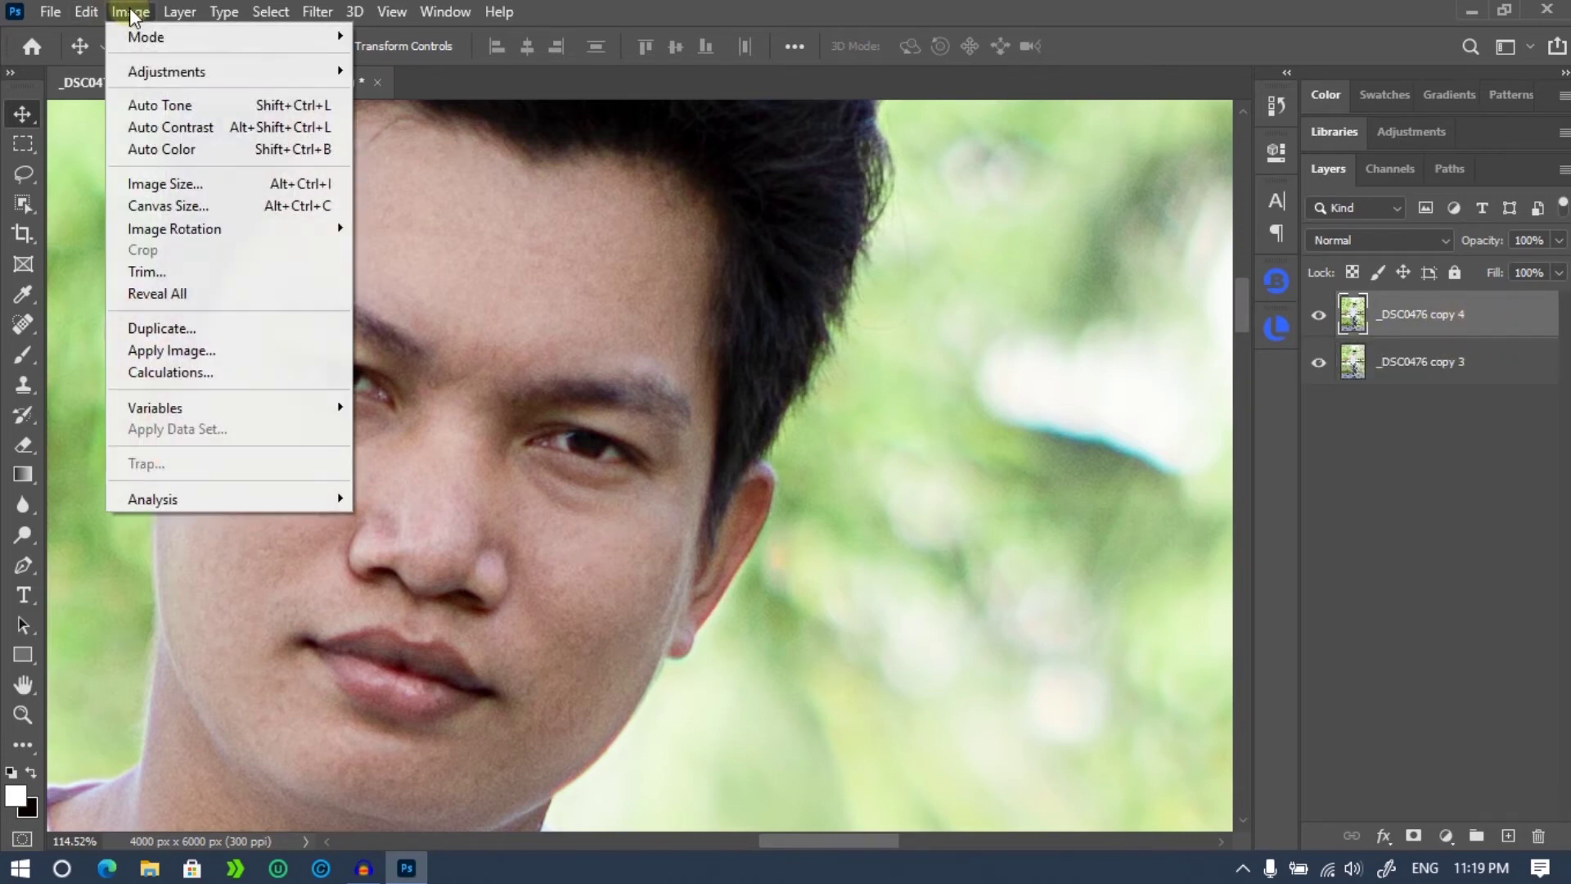
{"action": "left_click", "coordinate": [123, 272]}
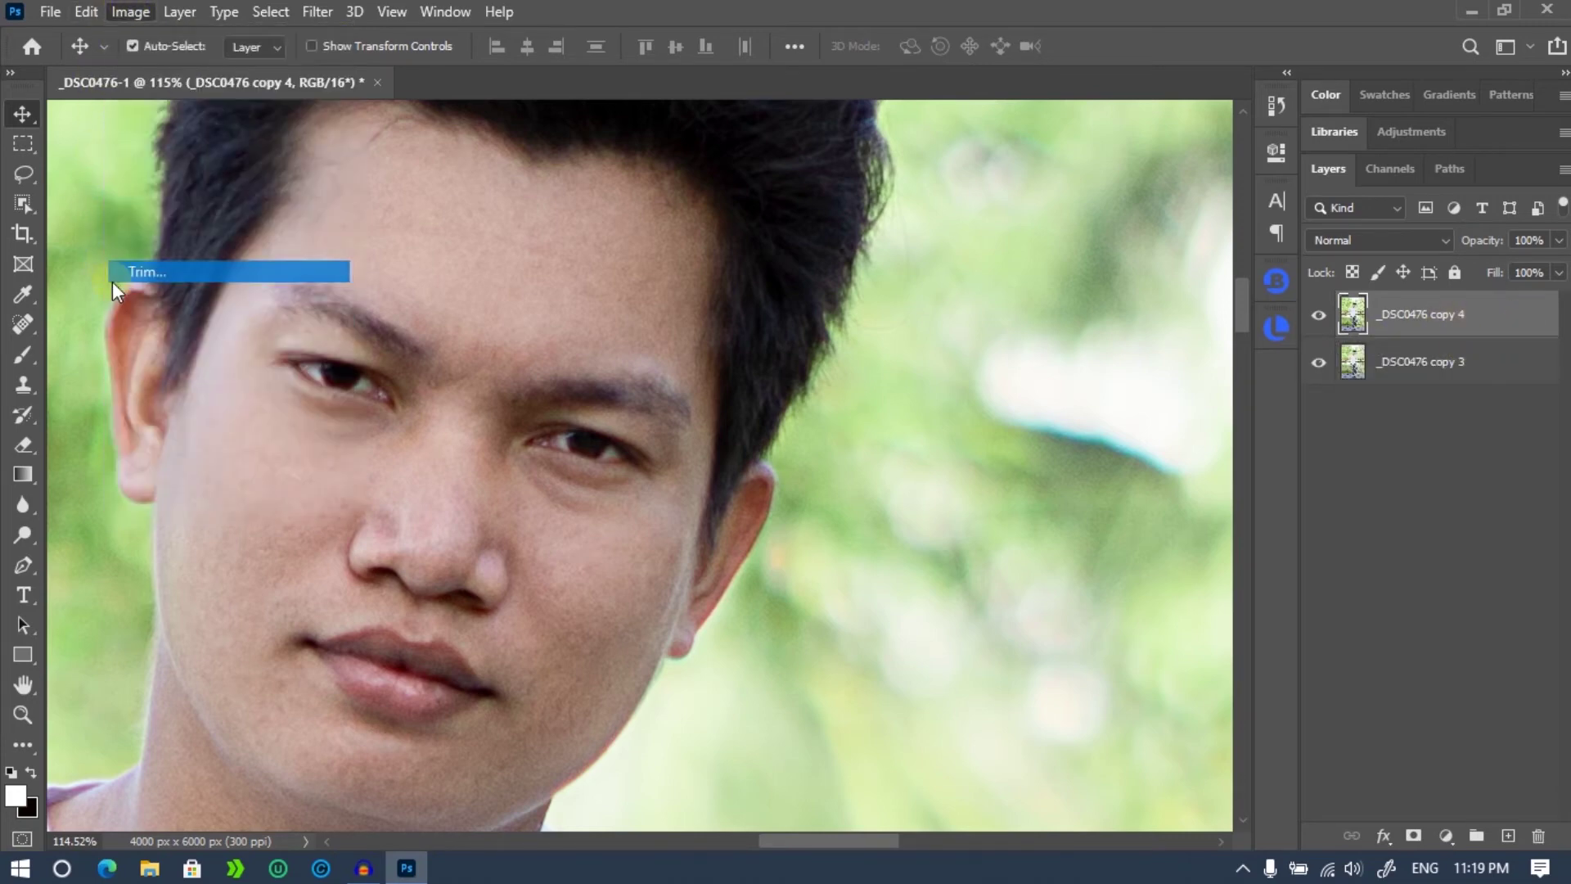
{"action": "left_click", "coordinate": [892, 260]}
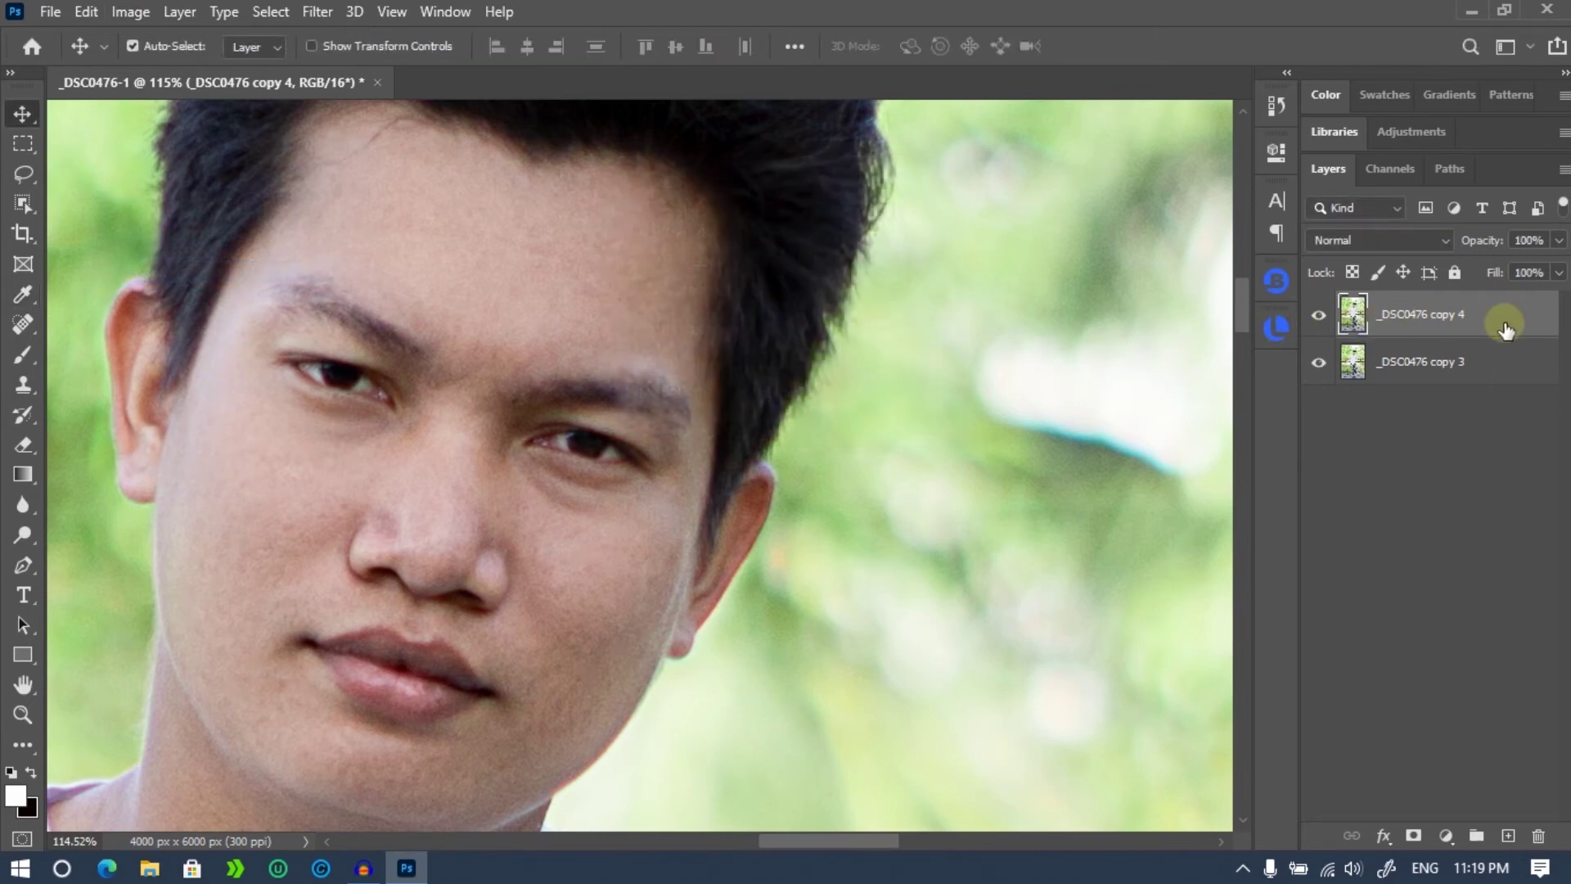
{"action": "left_click", "coordinate": [140, 12]}
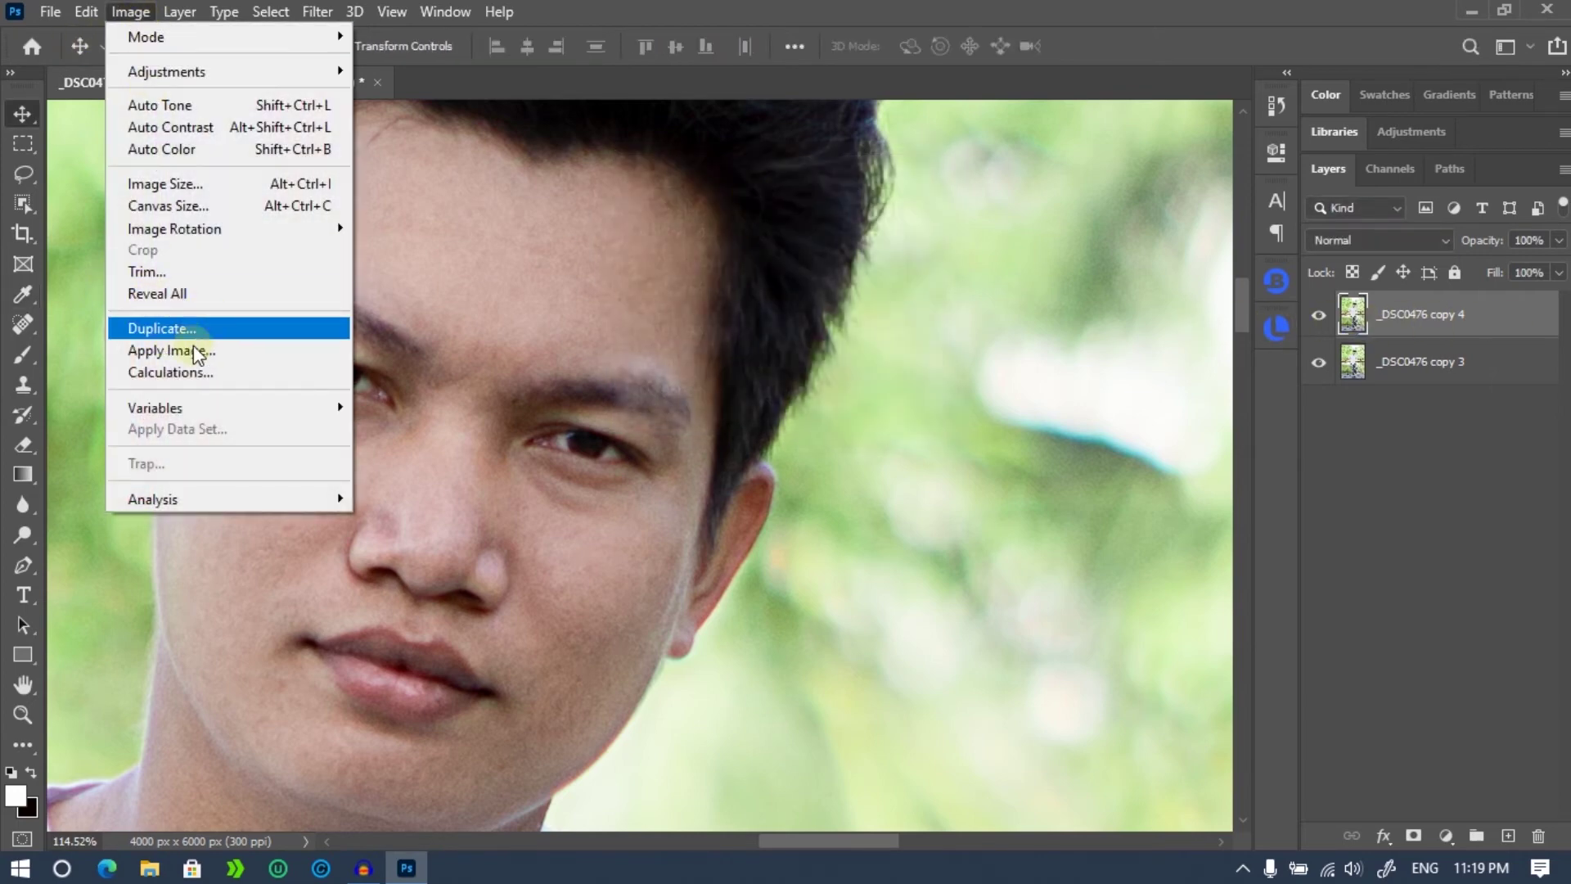
{"action": "left_click", "coordinate": [194, 351]}
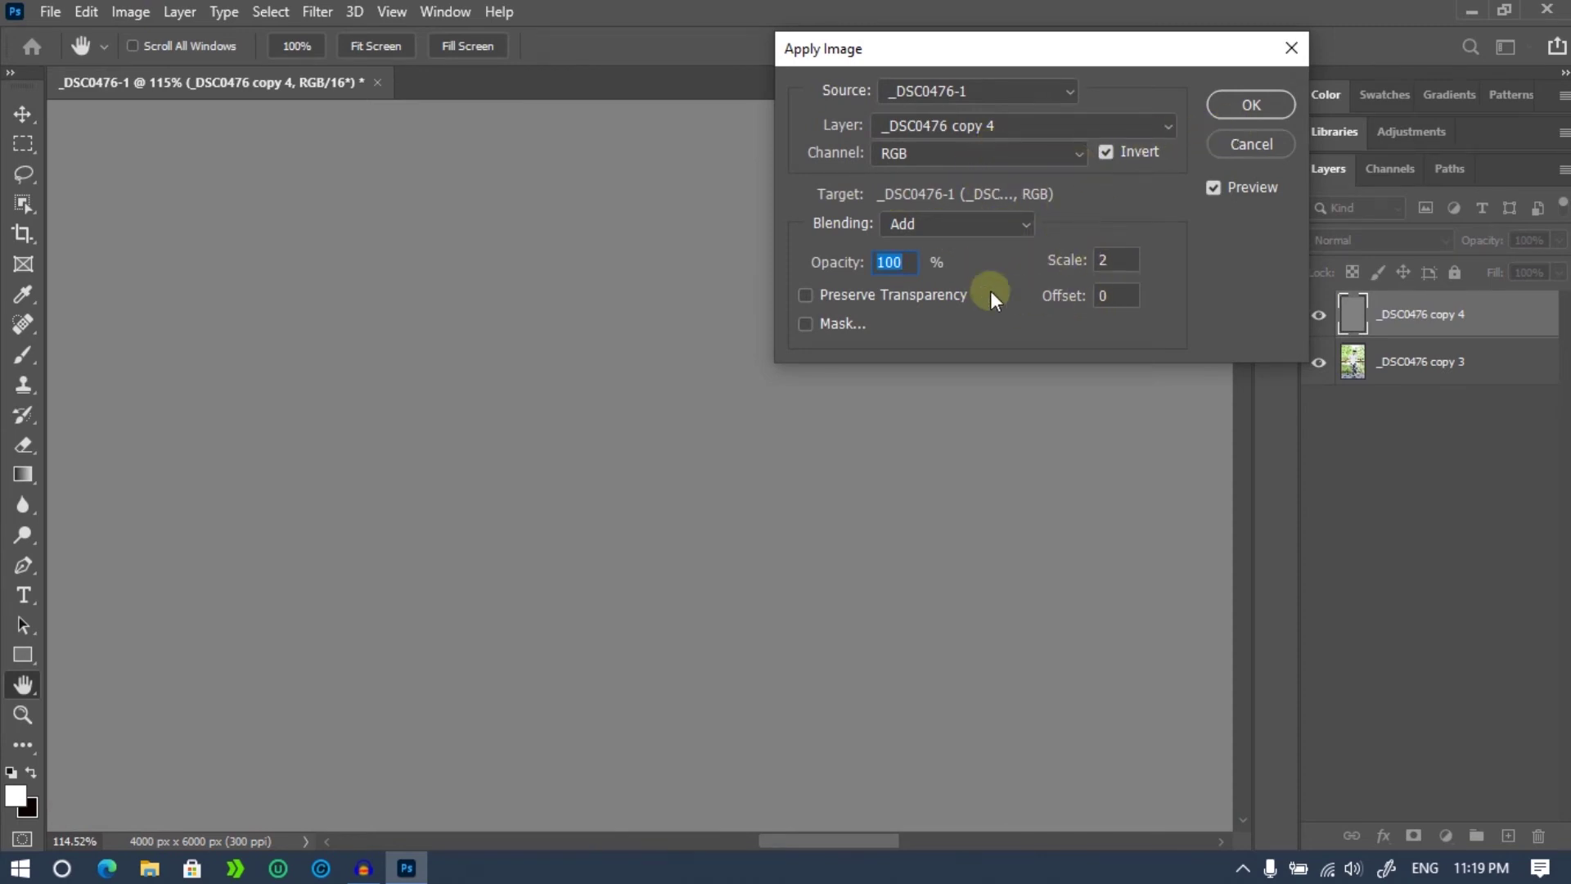
Apply inverted copy 4 onto itself with Add, scale 2, offset 0, then blend as Linear Light.
{"action": "left_click", "coordinate": [982, 225]}
{"action": "left_click", "coordinate": [912, 225]}
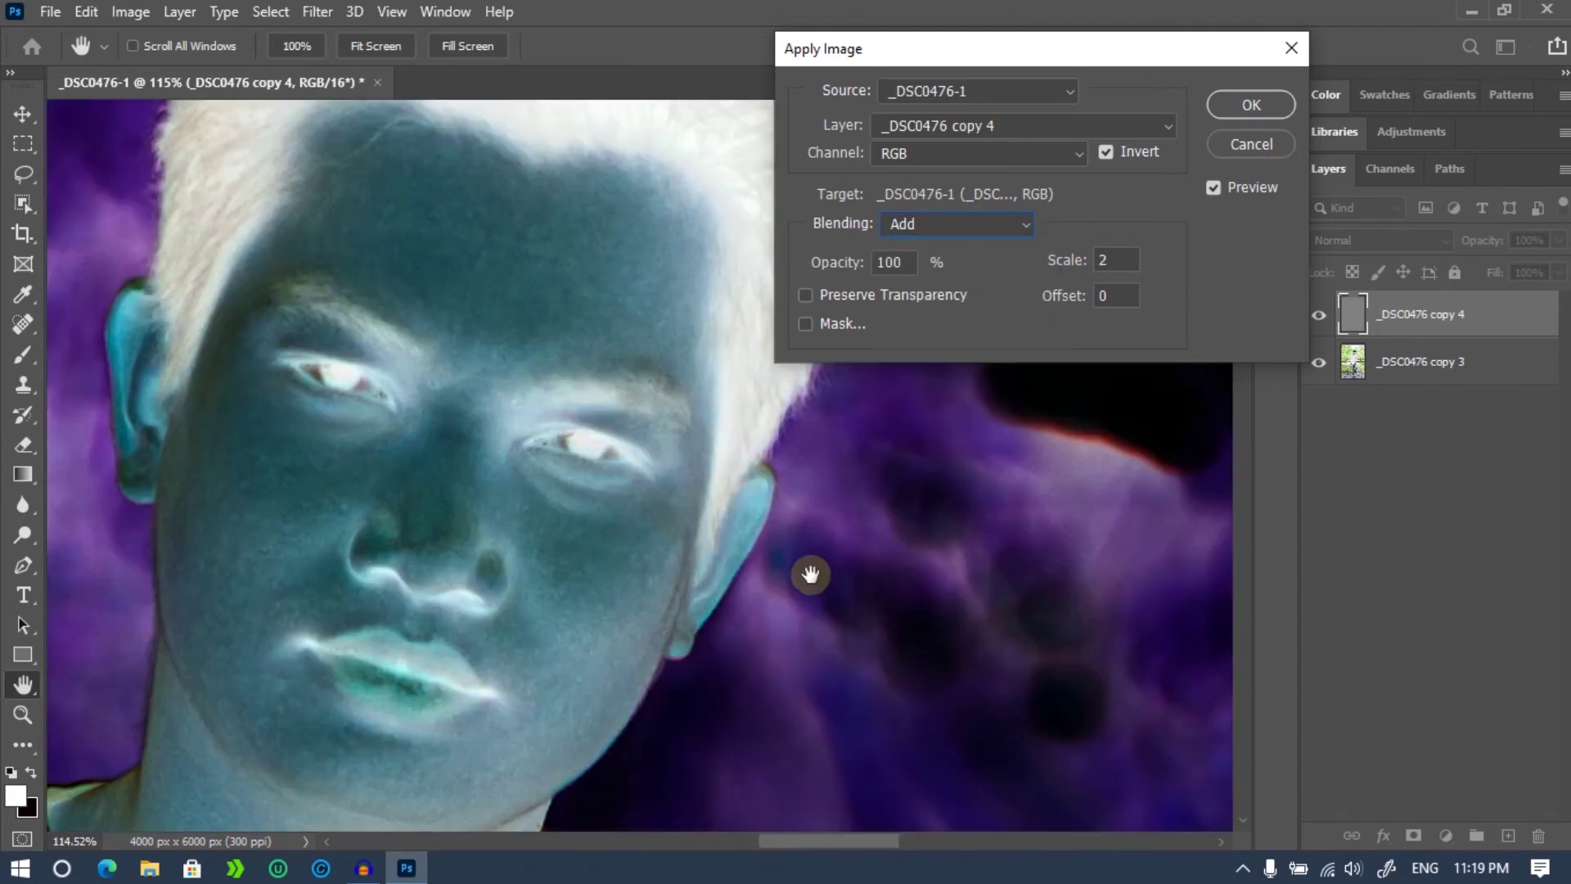
{"action": "left_click", "coordinate": [910, 222]}
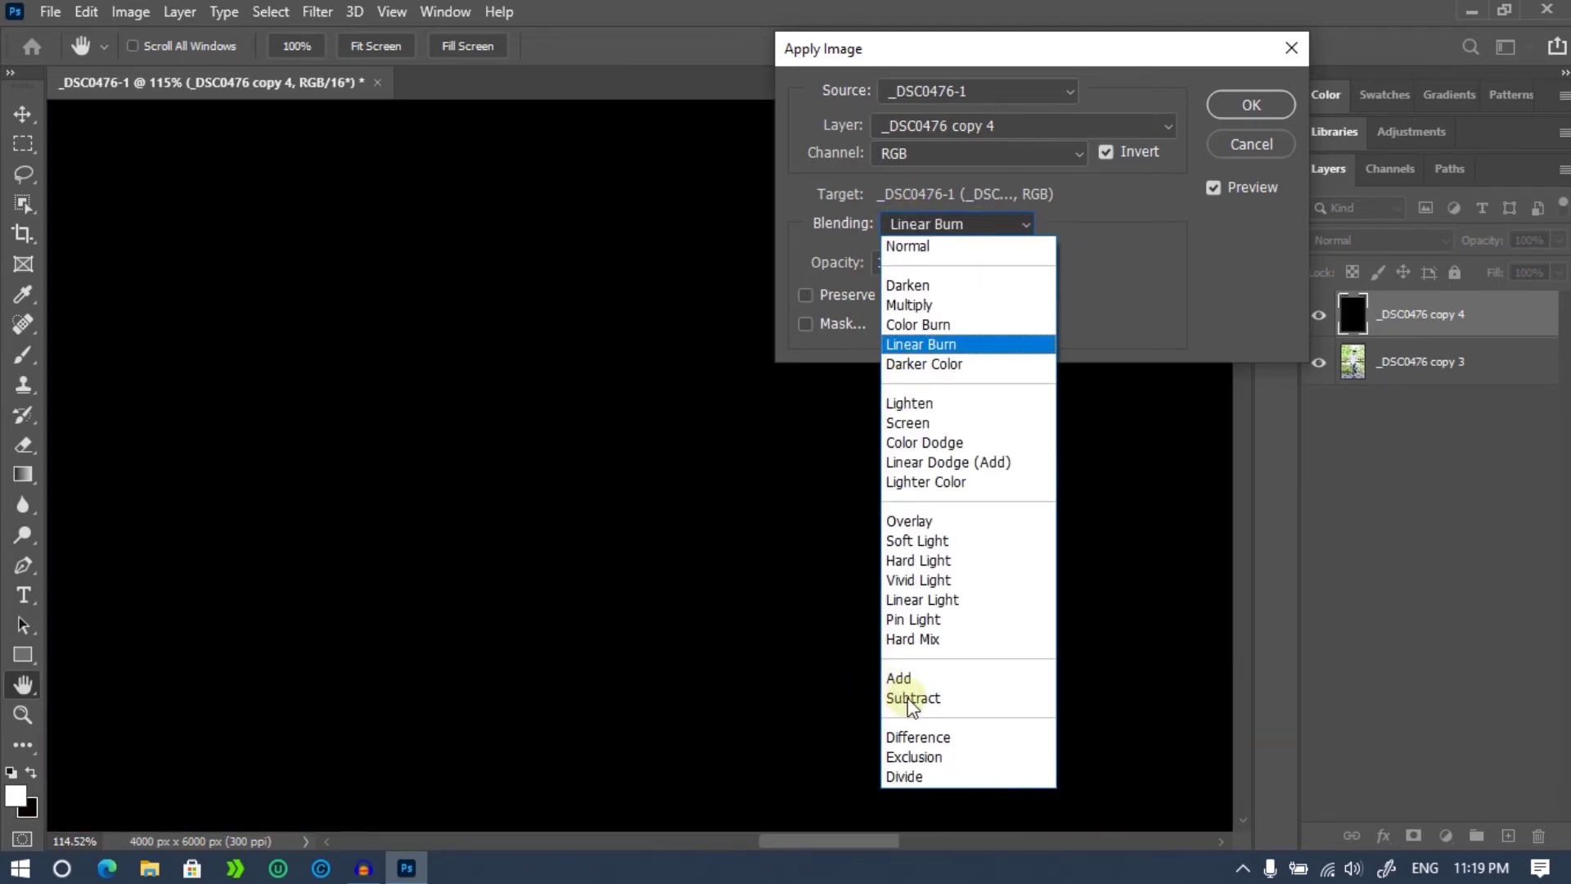
{"action": "left_click", "coordinate": [1122, 199]}
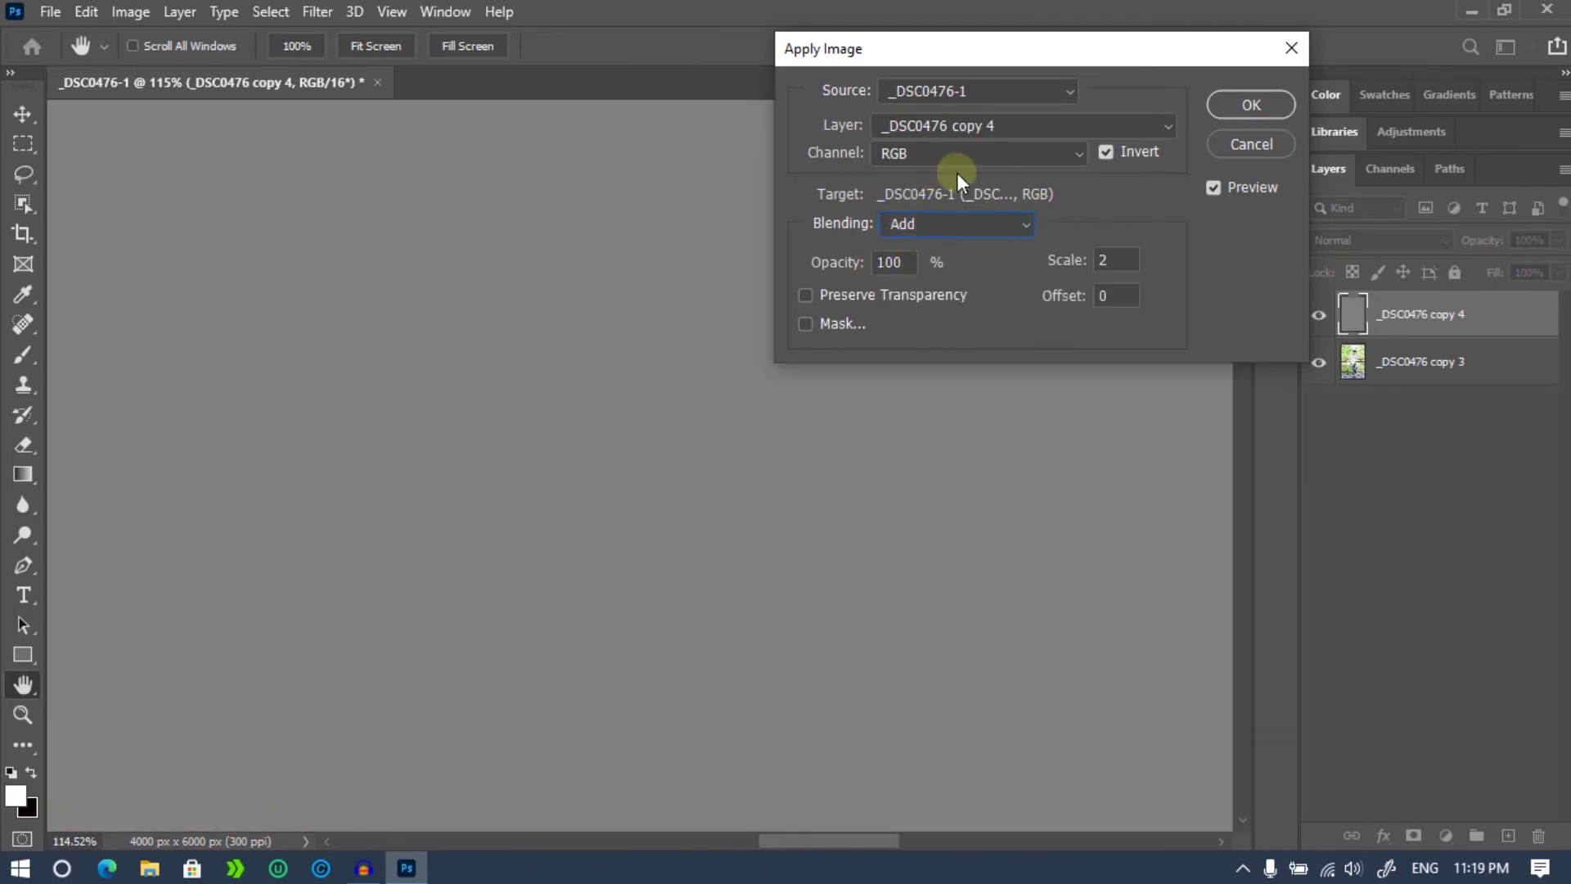
{"action": "left_click", "coordinate": [1252, 106]}
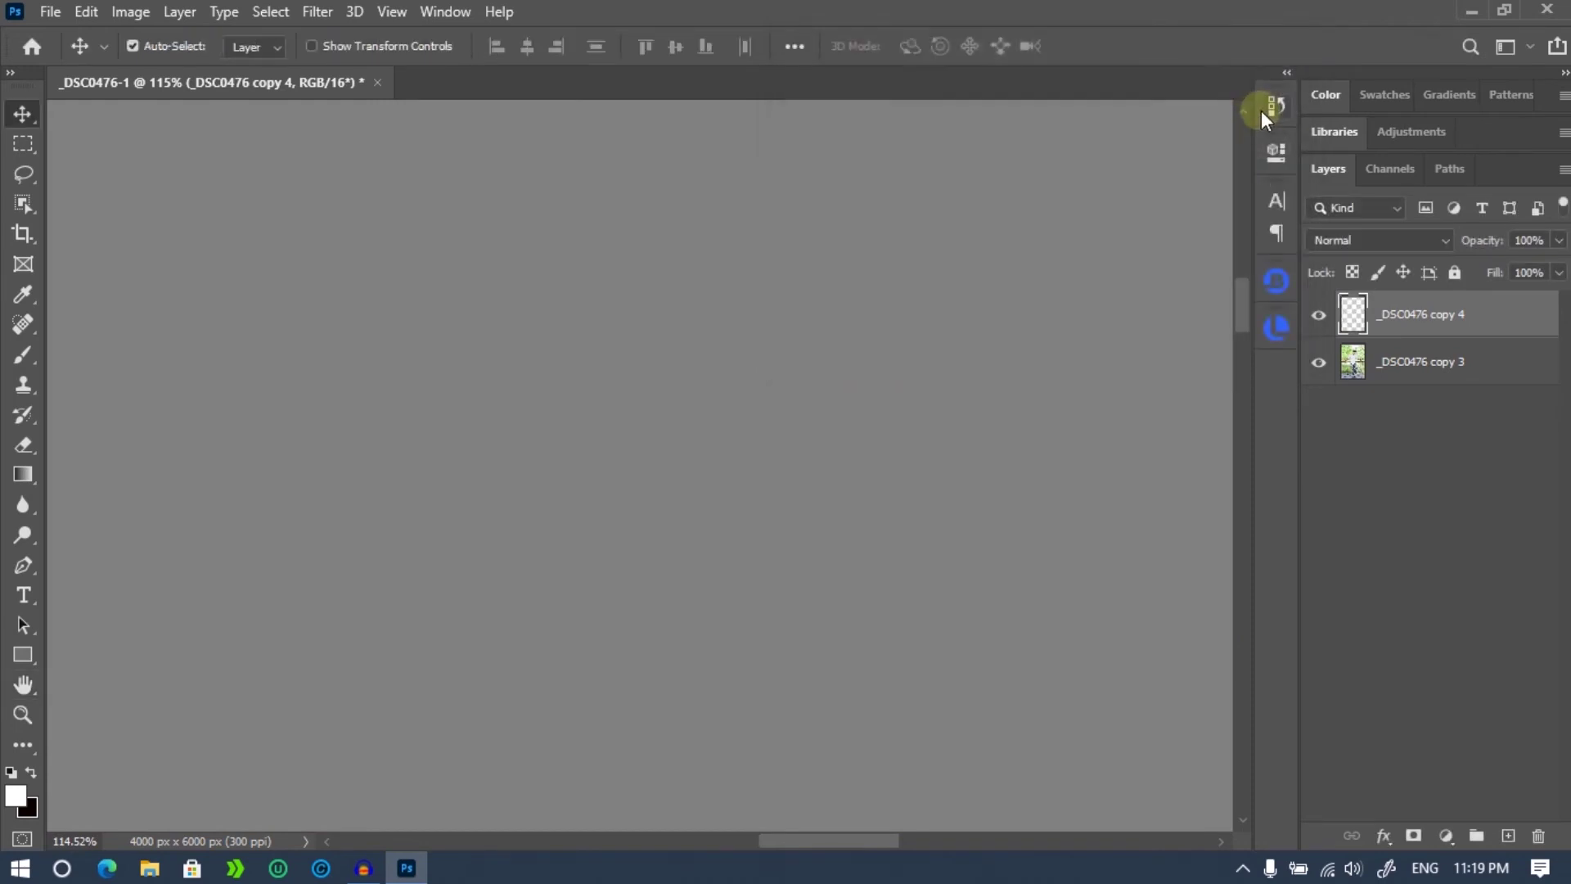
{"action": "left_click", "coordinate": [1344, 241]}
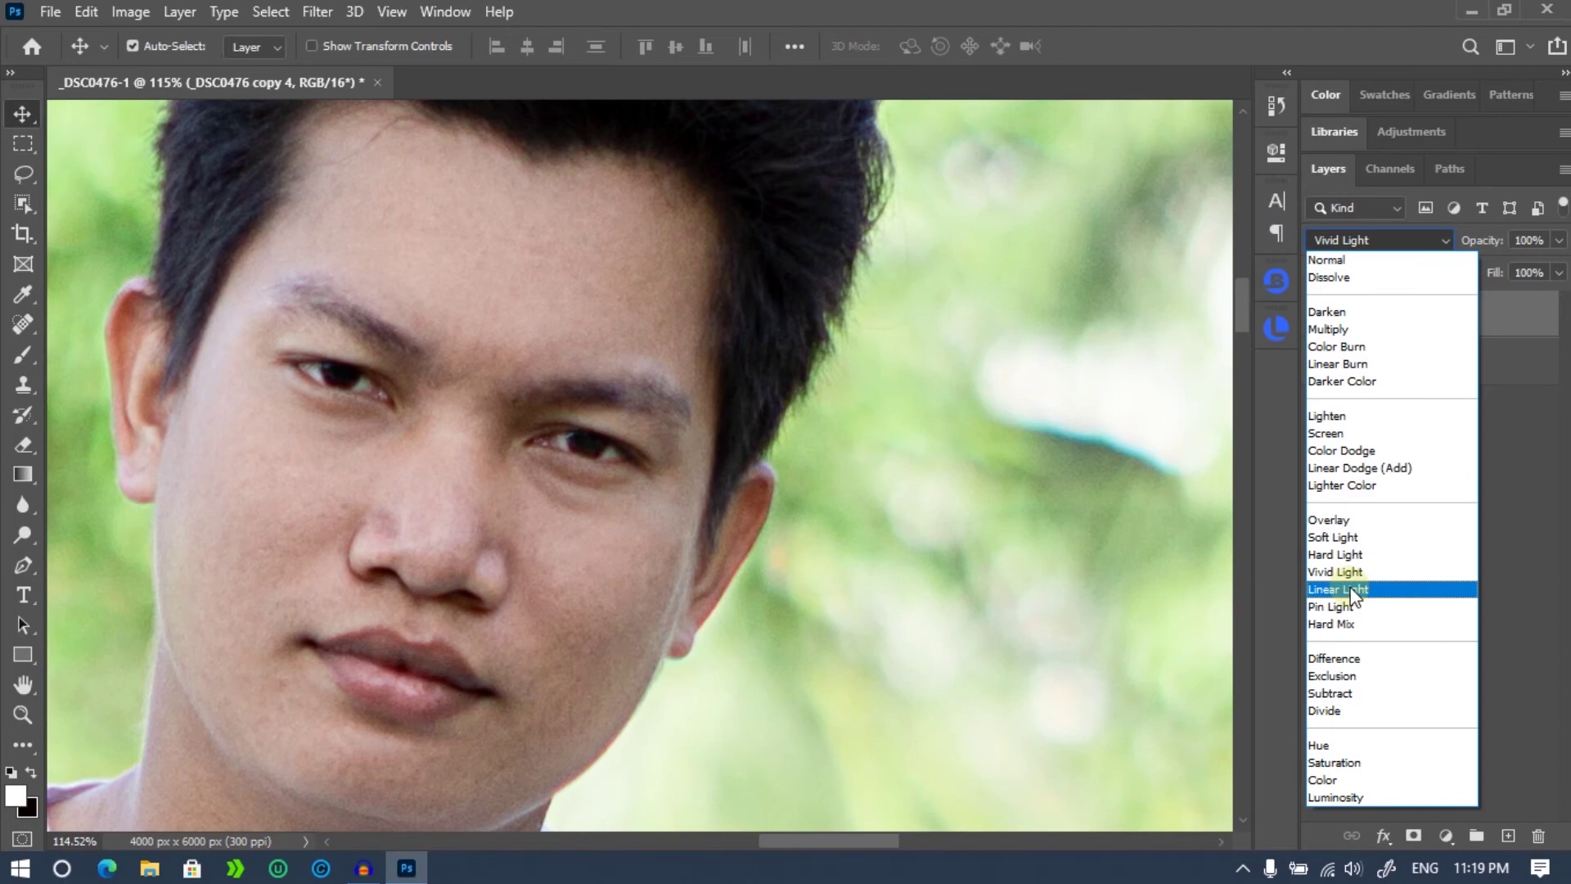
{"action": "left_click", "coordinate": [1351, 589]}
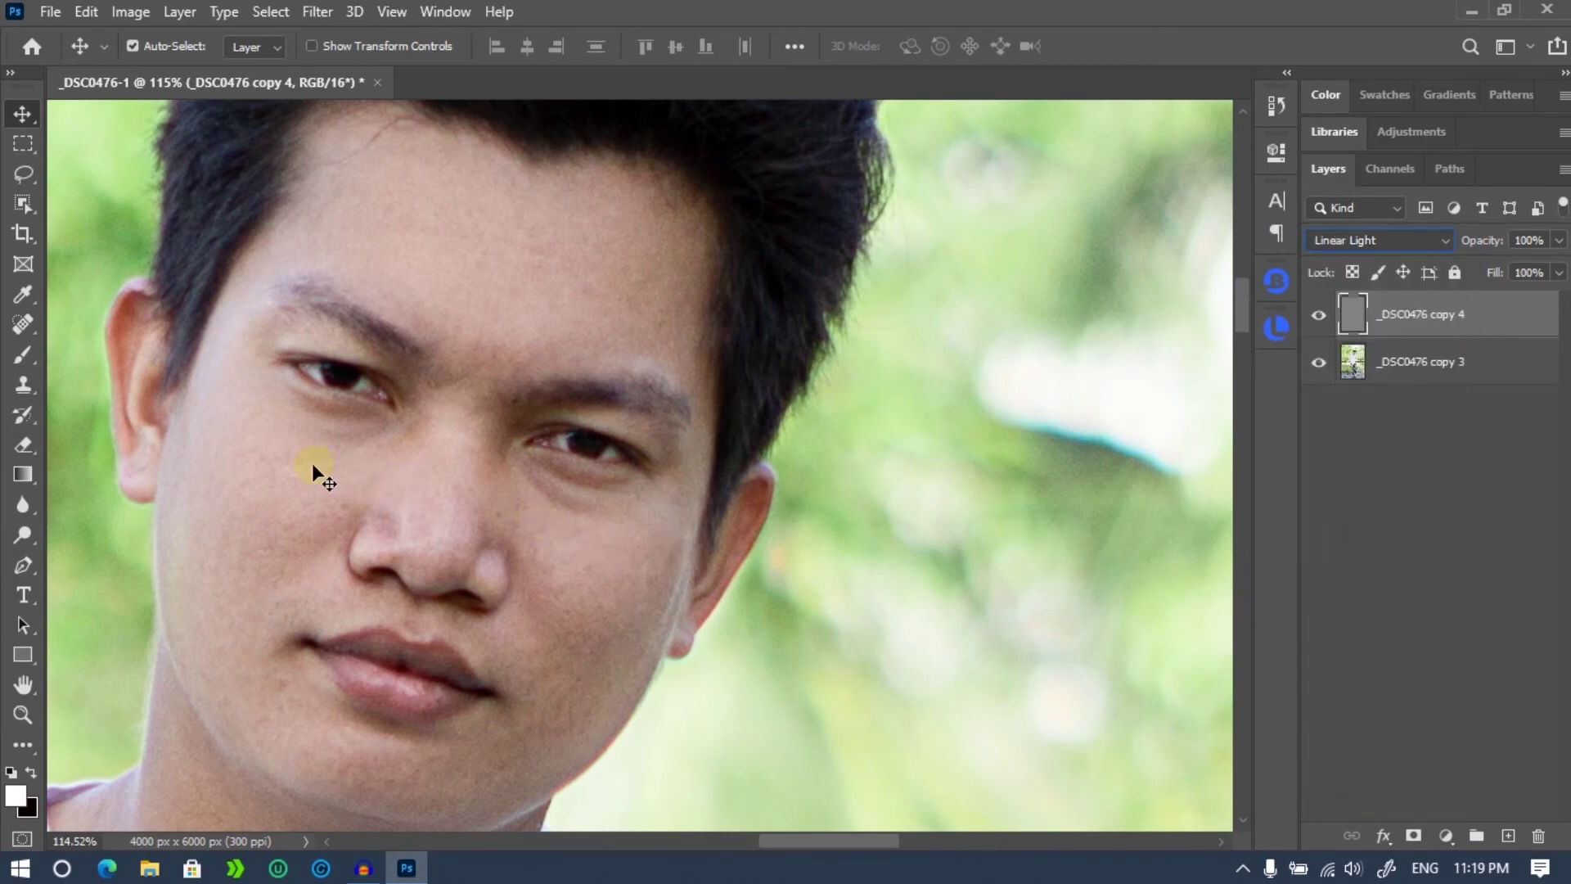
Switch to the Brush tool, keep white as foreground, and set brush opacity to 30%.
{"action": "scroll", "coordinate": [311, 459], "scroll_direction": "down", "scroll_amount": 2}
{"action": "scroll", "coordinate": [150, 448], "scroll_direction": "down", "scroll_amount": 3}
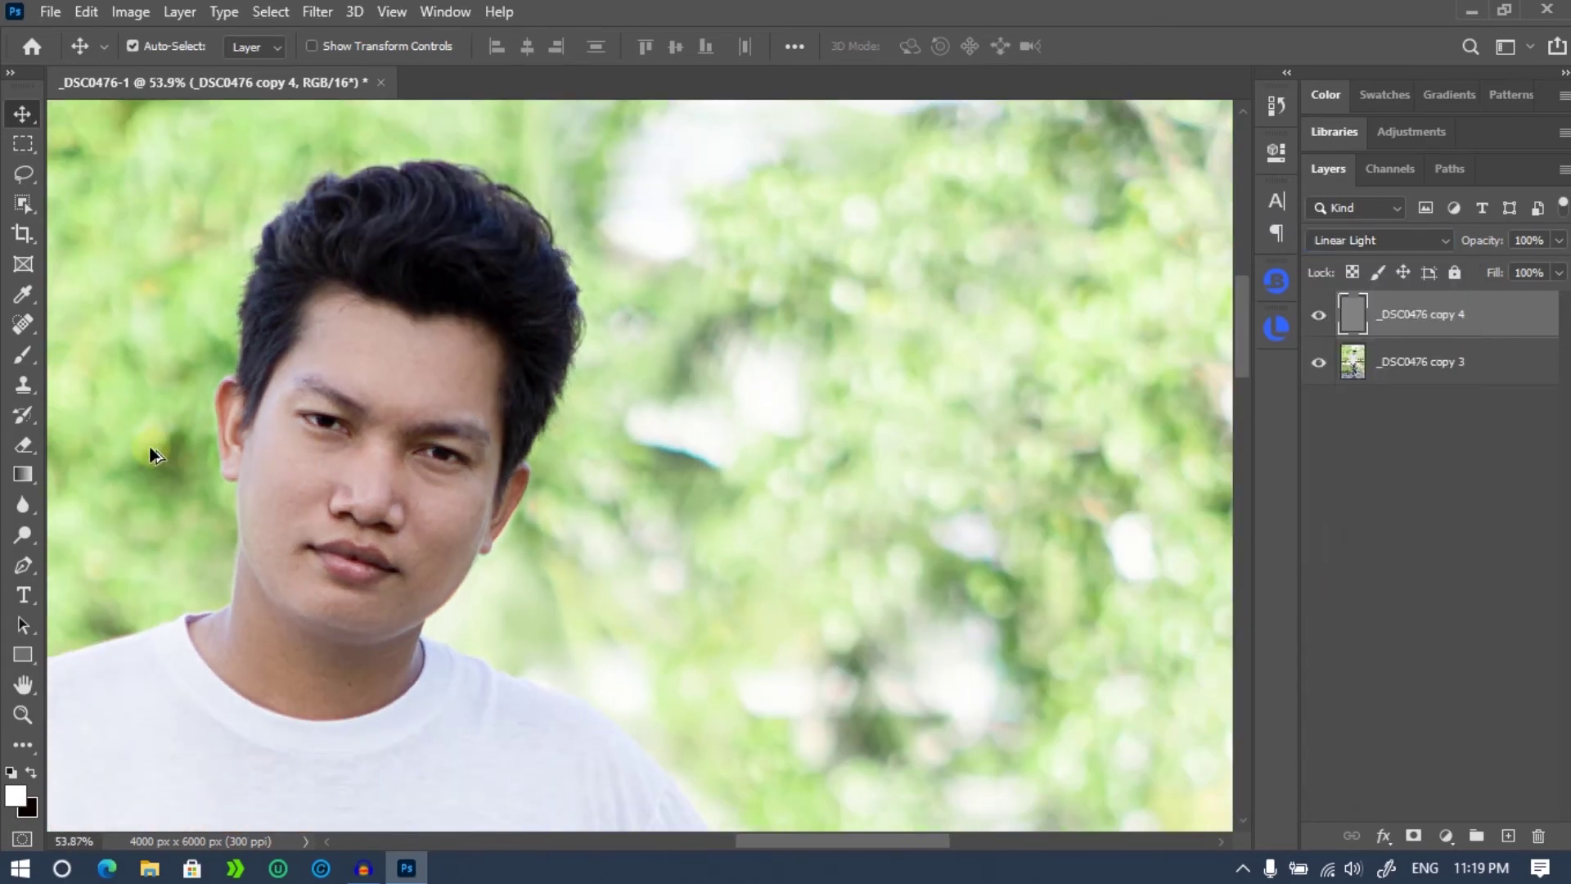
{"action": "scroll", "coordinate": [150, 448], "scroll_direction": "up", "scroll_amount": 3}
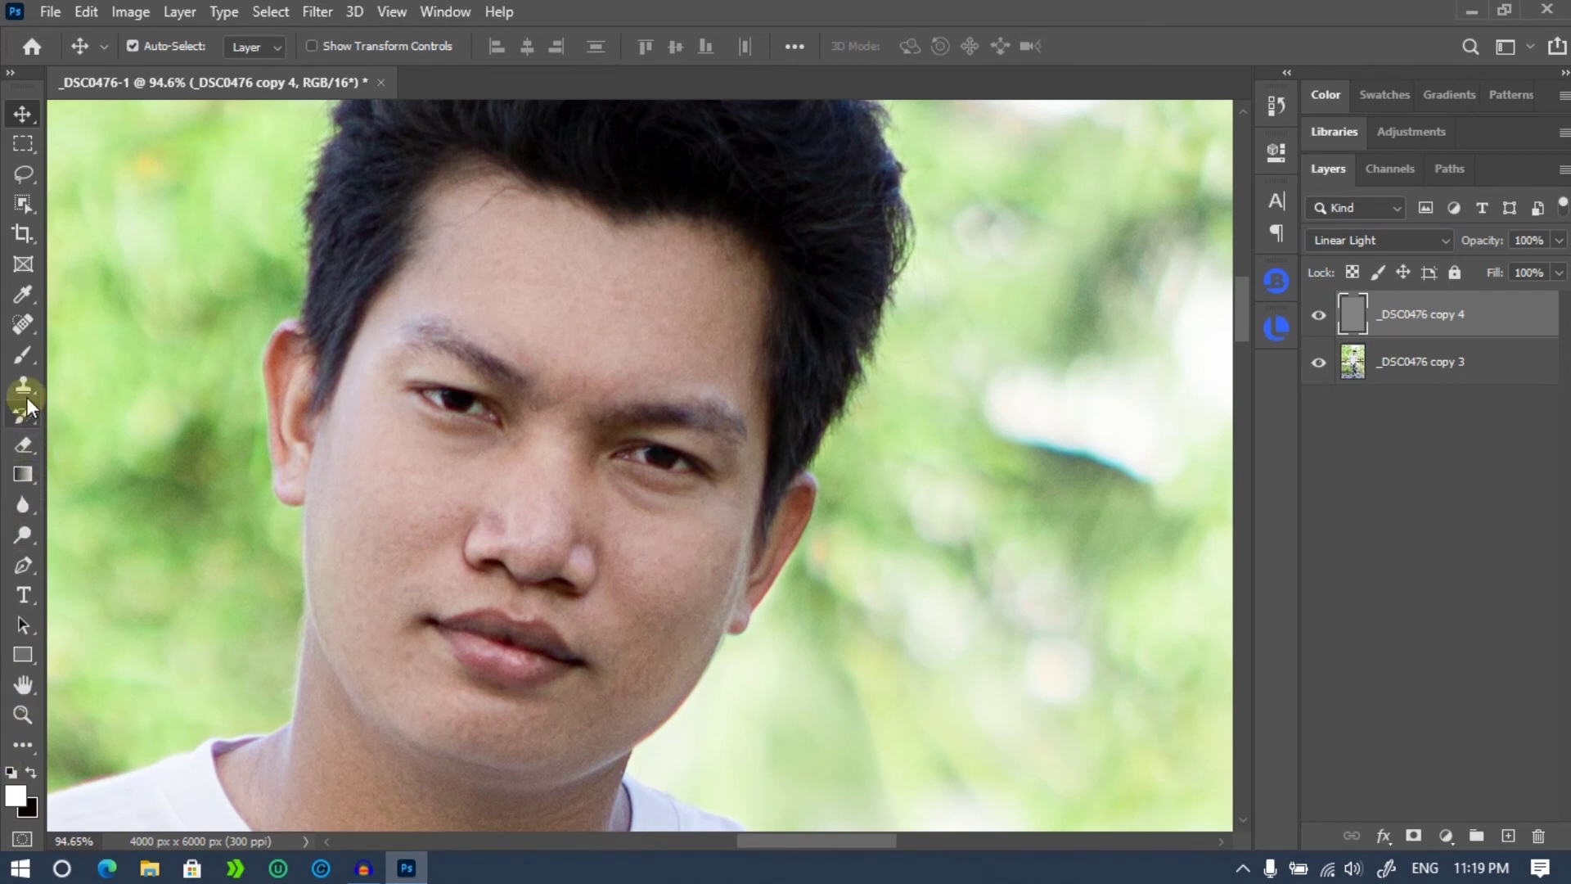
{"action": "left_click", "coordinate": [23, 354]}
{"action": "left_click", "coordinate": [16, 795]}
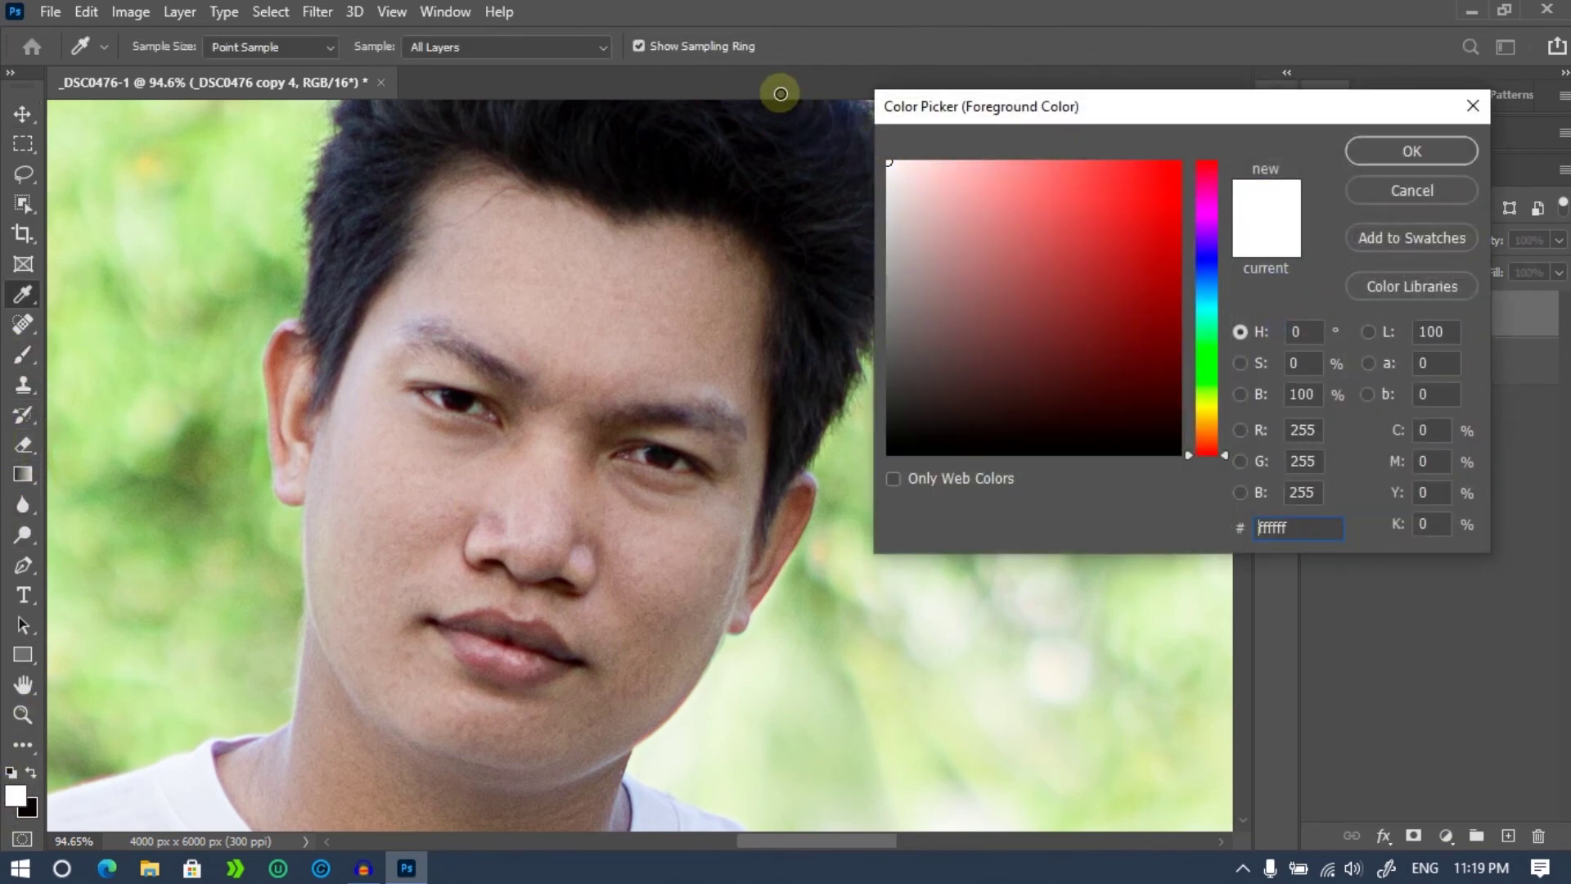
{"action": "left_click", "coordinate": [1412, 151]}
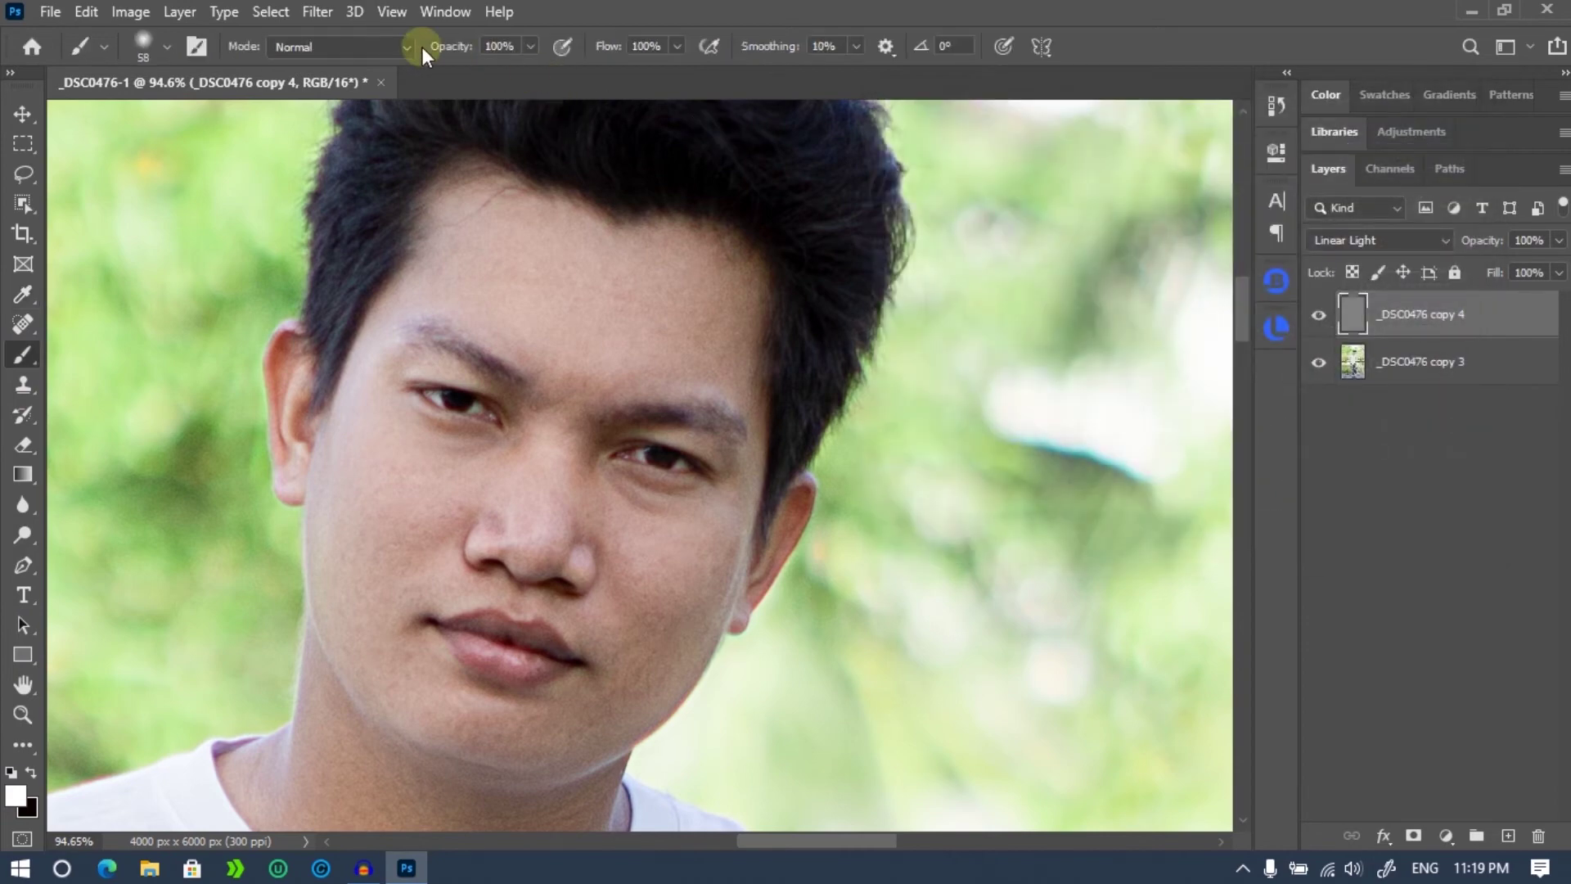
{"action": "left_click", "coordinate": [499, 46]}
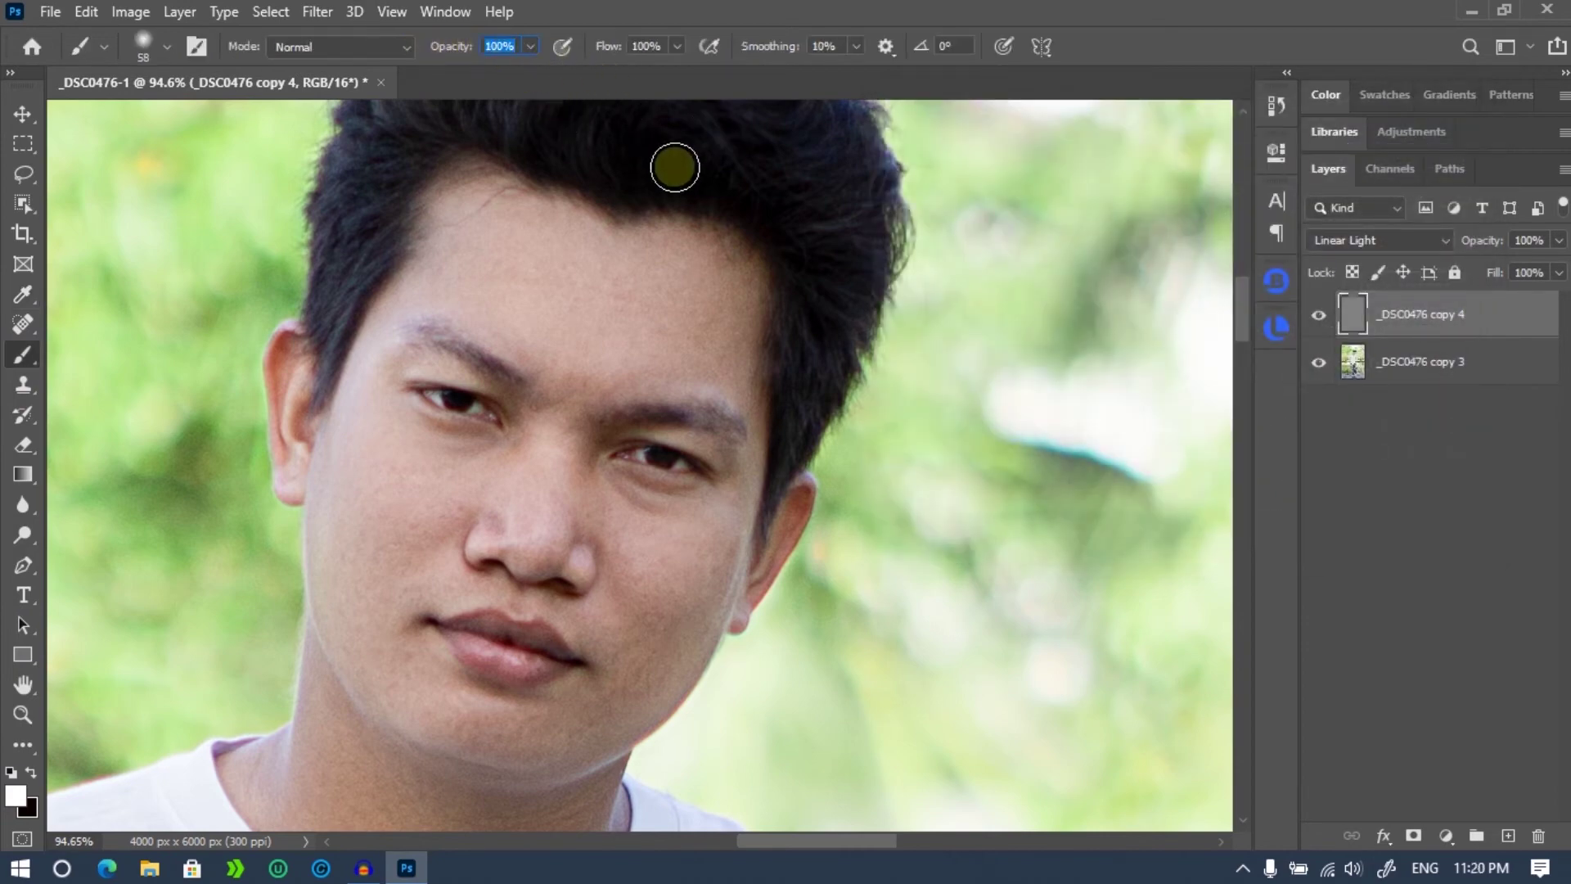
{"action": "type", "text": "30"}
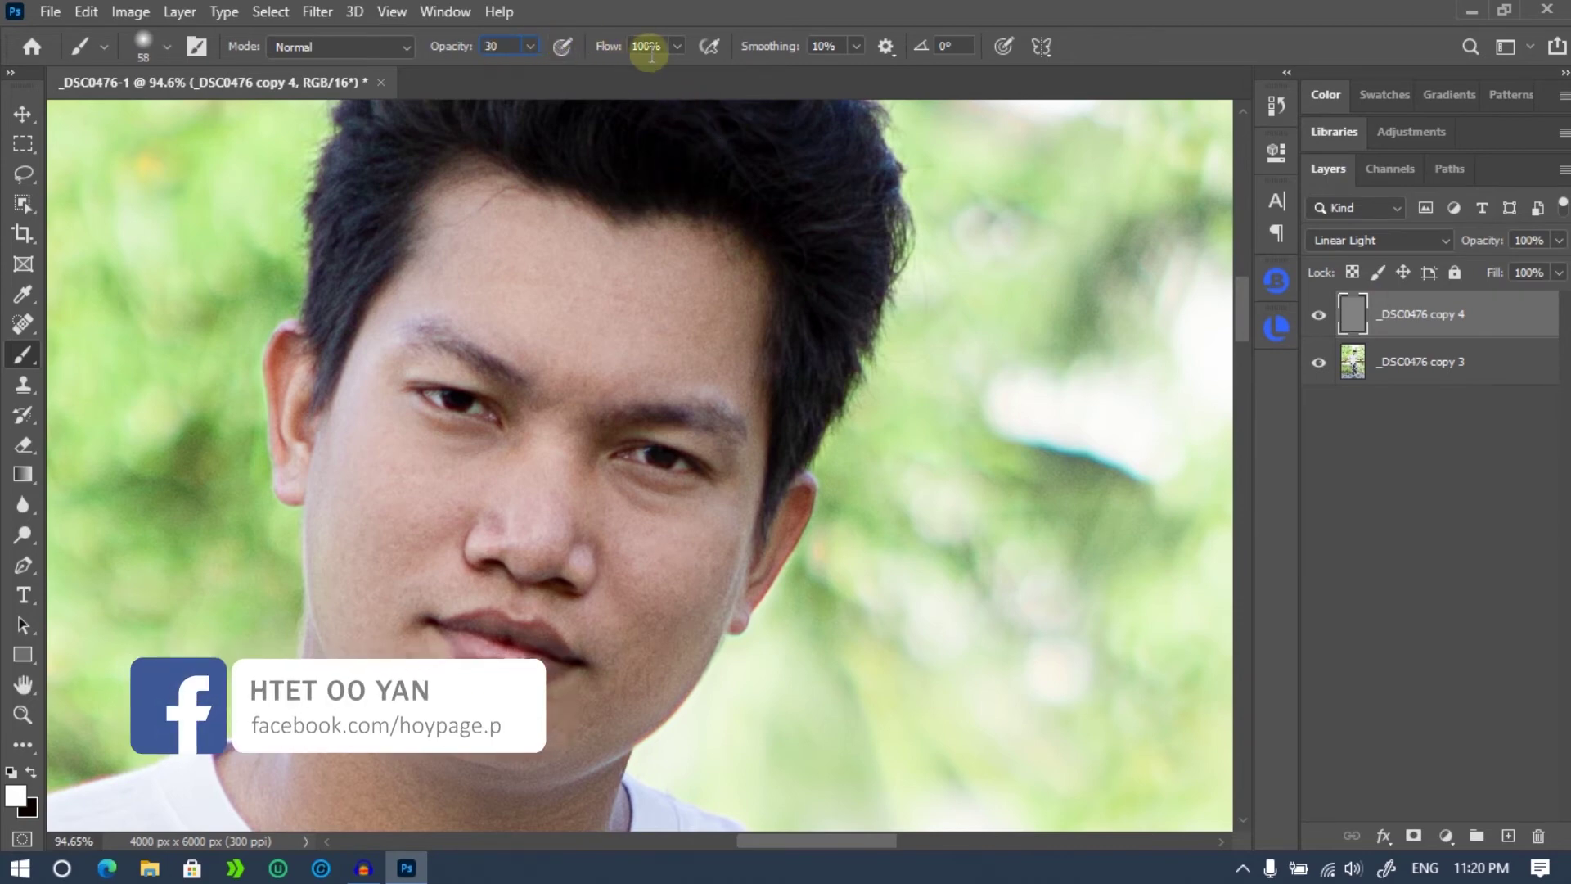
{"action": "key", "text": "Return"}
{"action": "key", "text": "Return"}
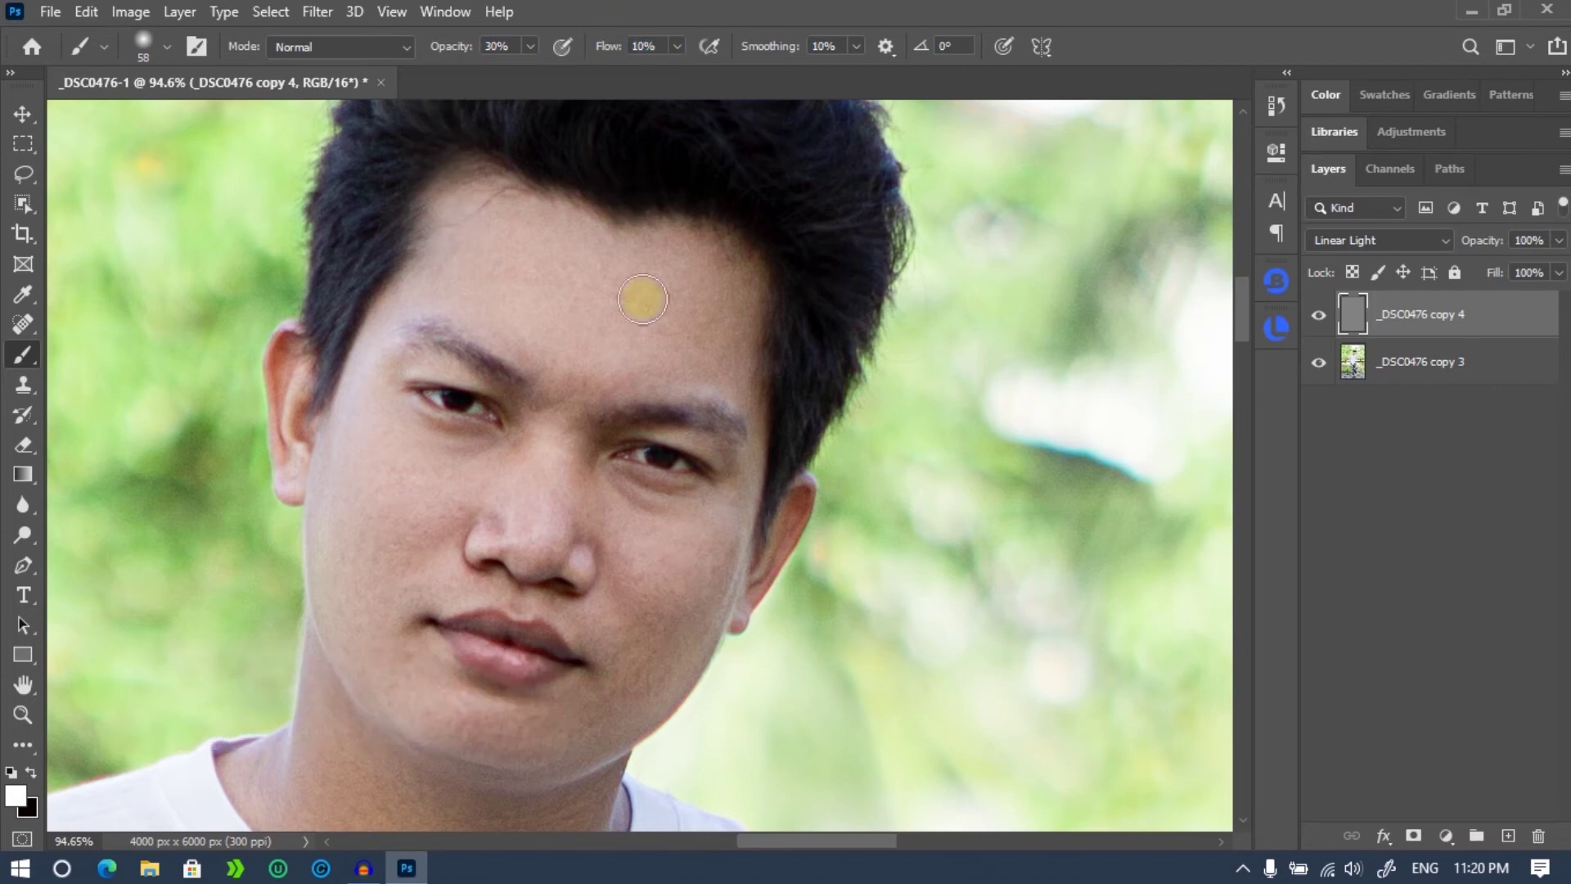
Enlarge the brush to 98 and paint over the nose and along the jaw.
{"action": "mouse_move", "coordinate": [572, 278]}
{"action": "left_mouse_down"}
{"action": "mouse_move", "coordinate": [670, 329]}
{"action": "mouse_move", "coordinate": [616, 274]}
{"action": "mouse_move", "coordinate": [747, 358]}
{"action": "mouse_move", "coordinate": [641, 267]}
{"action": "mouse_move", "coordinate": [603, 351]}
{"action": "mouse_move", "coordinate": [372, 308]}
{"action": "mouse_move", "coordinate": [356, 521]}
{"action": "mouse_move", "coordinate": [340, 518]}
{"action": "mouse_move", "coordinate": [624, 424]}
{"action": "mouse_move", "coordinate": [726, 445]}
{"action": "mouse_move", "coordinate": [561, 543]}
{"action": "mouse_move", "coordinate": [673, 456]}
{"action": "mouse_move", "coordinate": [538, 346]}
{"action": "mouse_move", "coordinate": [502, 350]}
{"action": "mouse_move", "coordinate": [557, 312]}
{"action": "mouse_move", "coordinate": [532, 420]}
{"action": "mouse_move", "coordinate": [568, 288]}
{"action": "mouse_move", "coordinate": [560, 324]}
{"action": "left_mouse_up"}
{"action": "scroll", "coordinate": [564, 354], "scroll_direction": "down", "scroll_amount": 3}
{"action": "mouse_move", "coordinate": [544, 400]}
{"action": "left_mouse_down"}
{"action": "mouse_move", "coordinate": [526, 445]}
{"action": "mouse_move", "coordinate": [589, 393]}
{"action": "mouse_move", "coordinate": [526, 445]}
{"action": "mouse_move", "coordinate": [536, 464]}
{"action": "left_mouse_up"}
{"action": "scroll", "coordinate": [508, 532], "scroll_direction": "down", "scroll_amount": 3}
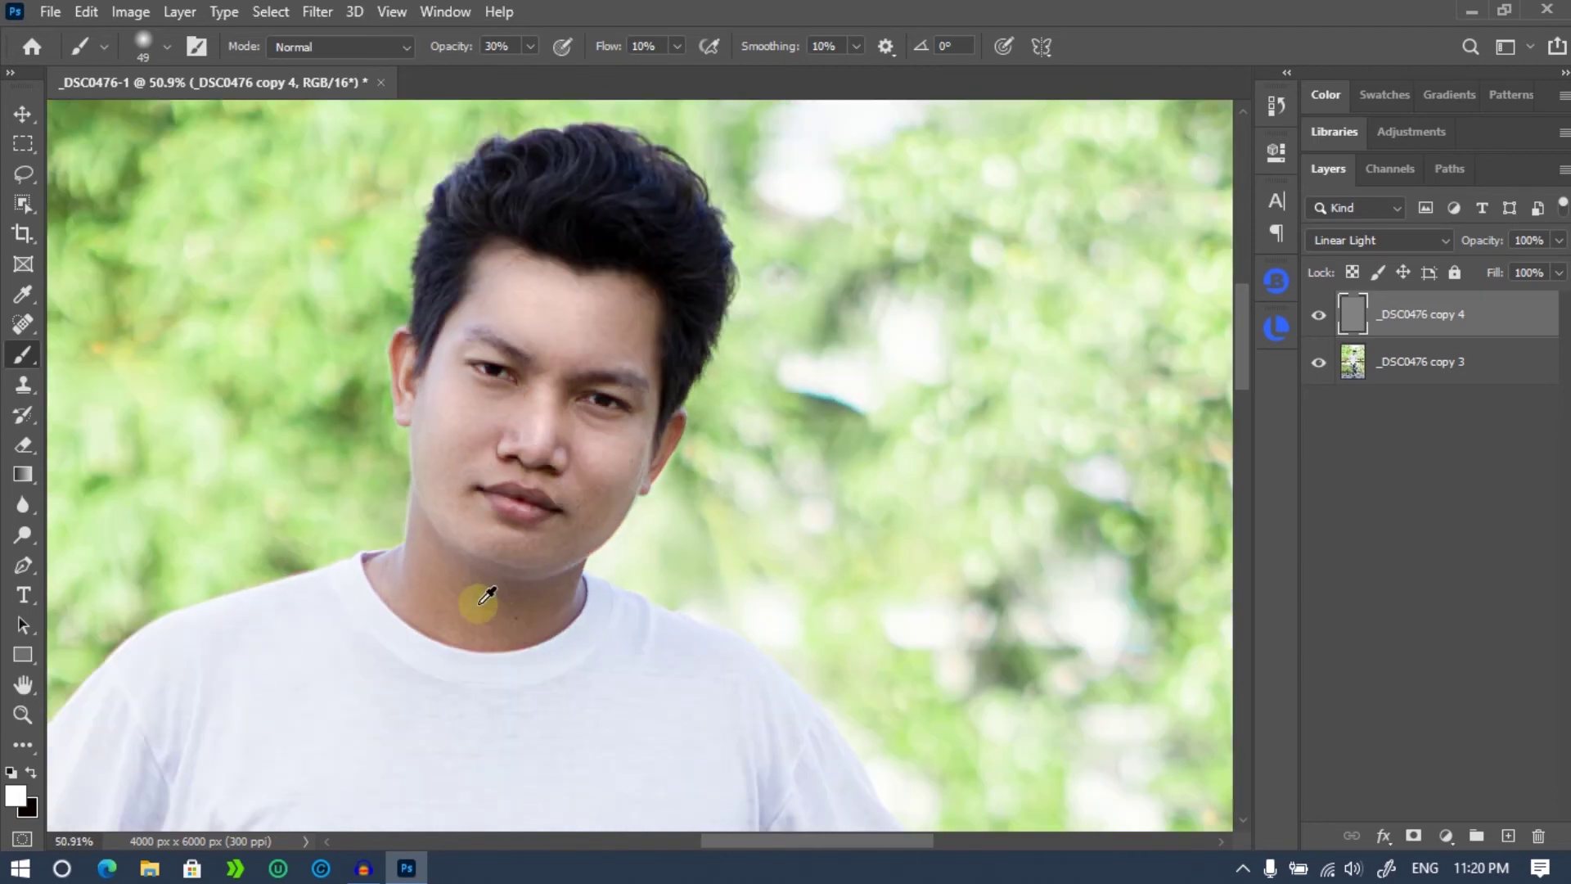
{"action": "scroll", "coordinate": [491, 572], "scroll_direction": "up", "scroll_amount": 3}
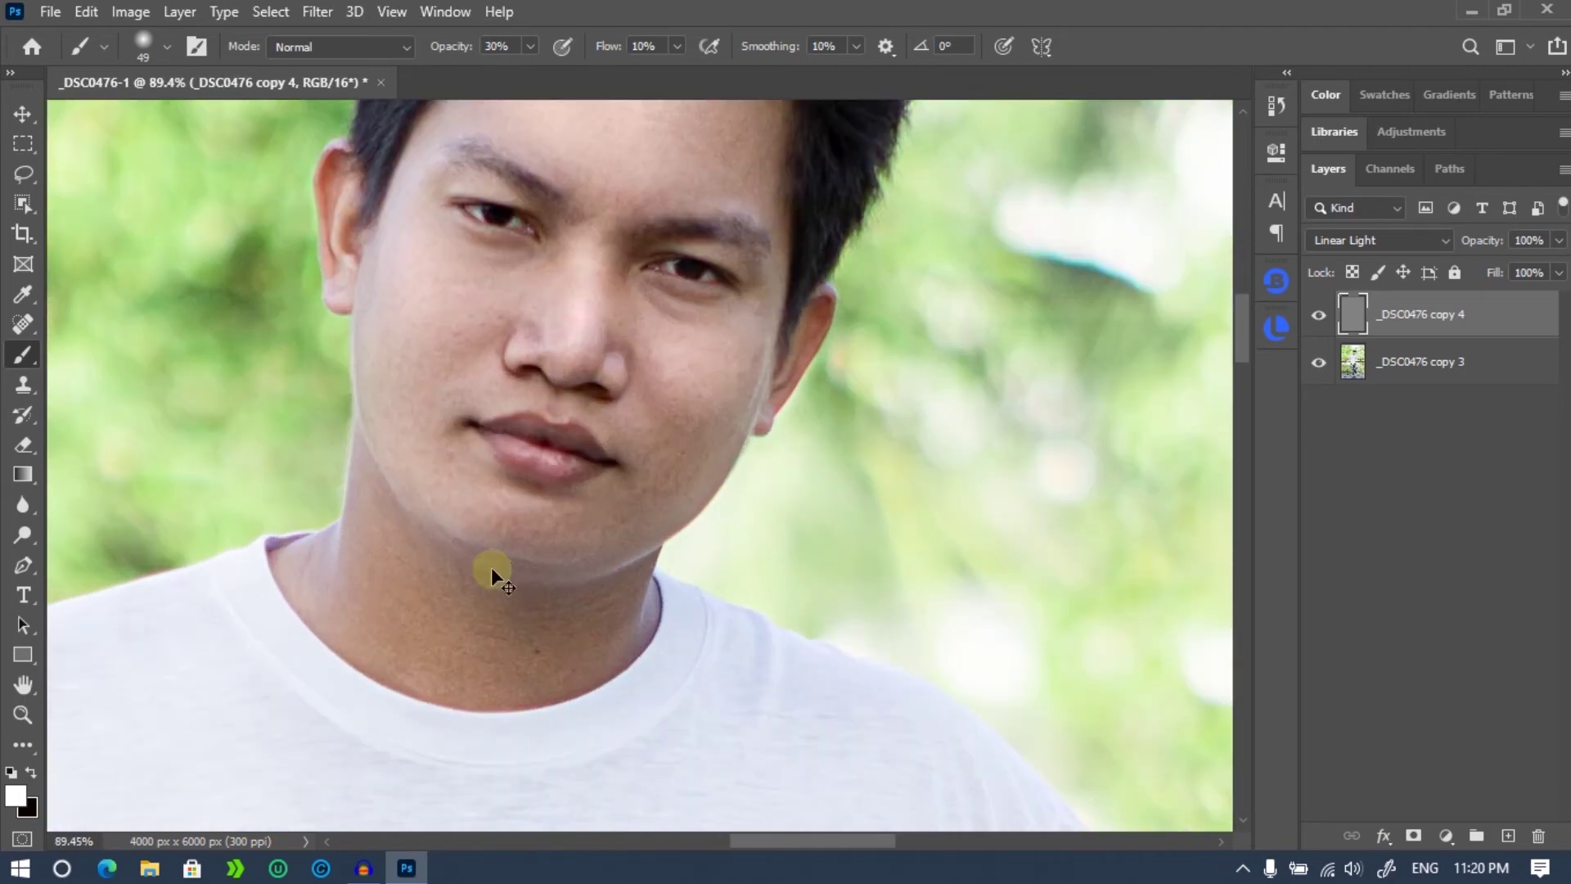
{"action": "scroll", "coordinate": [494, 553], "scroll_direction": "down", "scroll_amount": 1}
{"action": "scroll", "coordinate": [498, 554], "scroll_direction": "down", "scroll_amount": 2}
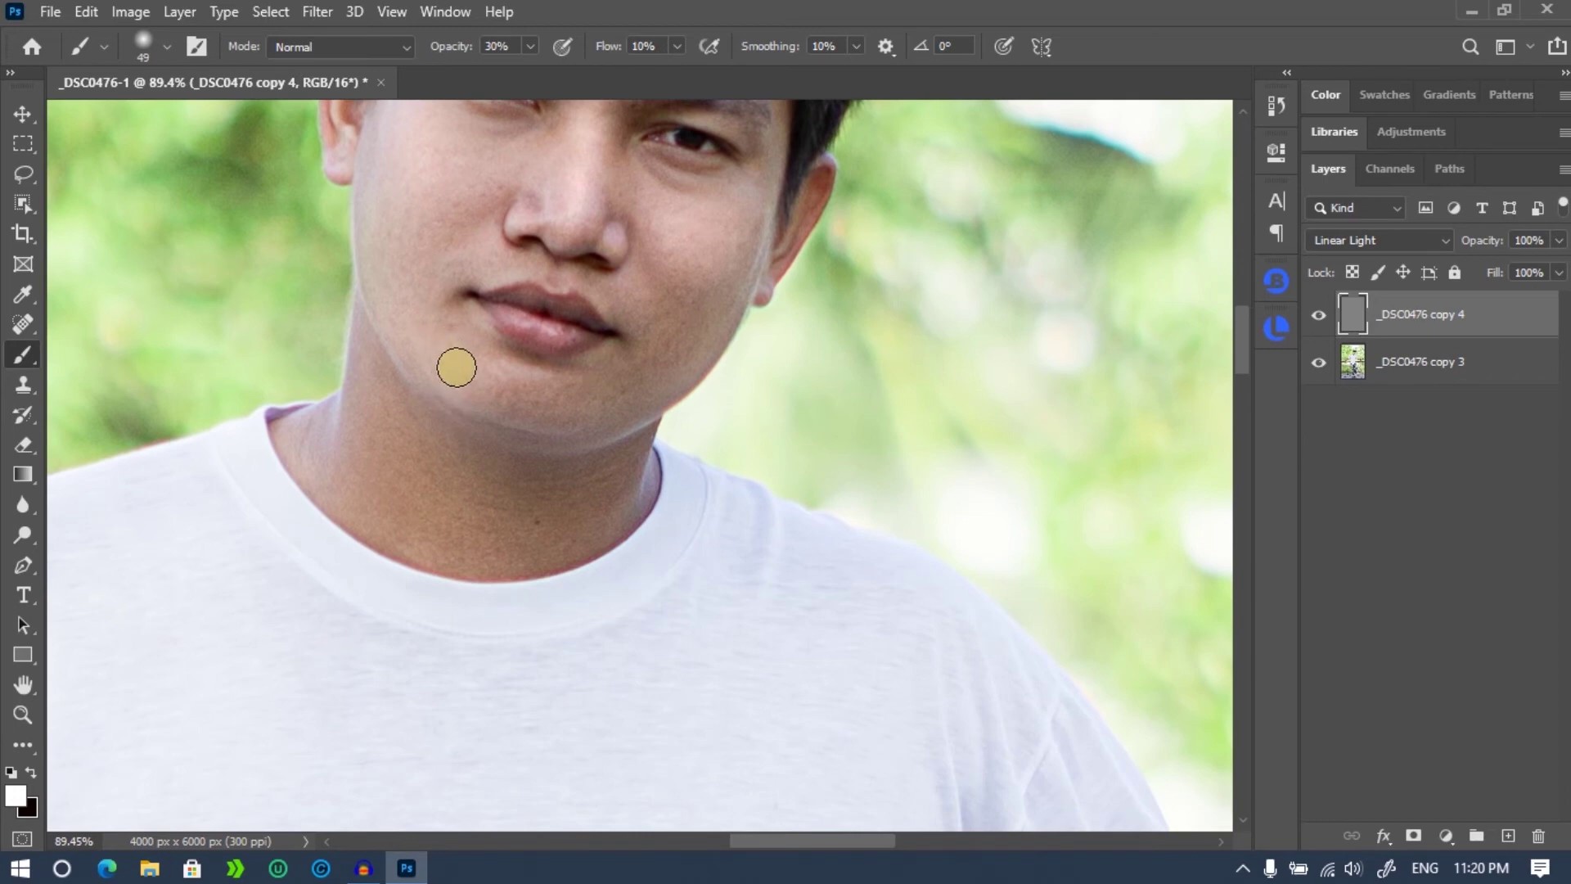
{"action": "mouse_move", "coordinate": [455, 367]}
{"action": "left_mouse_down"}
{"action": "mouse_move", "coordinate": [512, 368]}
{"action": "mouse_move", "coordinate": [684, 288]}
{"action": "mouse_move", "coordinate": [745, 235]}
{"action": "mouse_move", "coordinate": [694, 291]}
{"action": "mouse_move", "coordinate": [846, 368]}
{"action": "left_mouse_up"}
Paint along the neckline and sample a skin colour near the jaw.
{"action": "scroll", "coordinate": [846, 368], "scroll_direction": "down", "scroll_amount": 3}
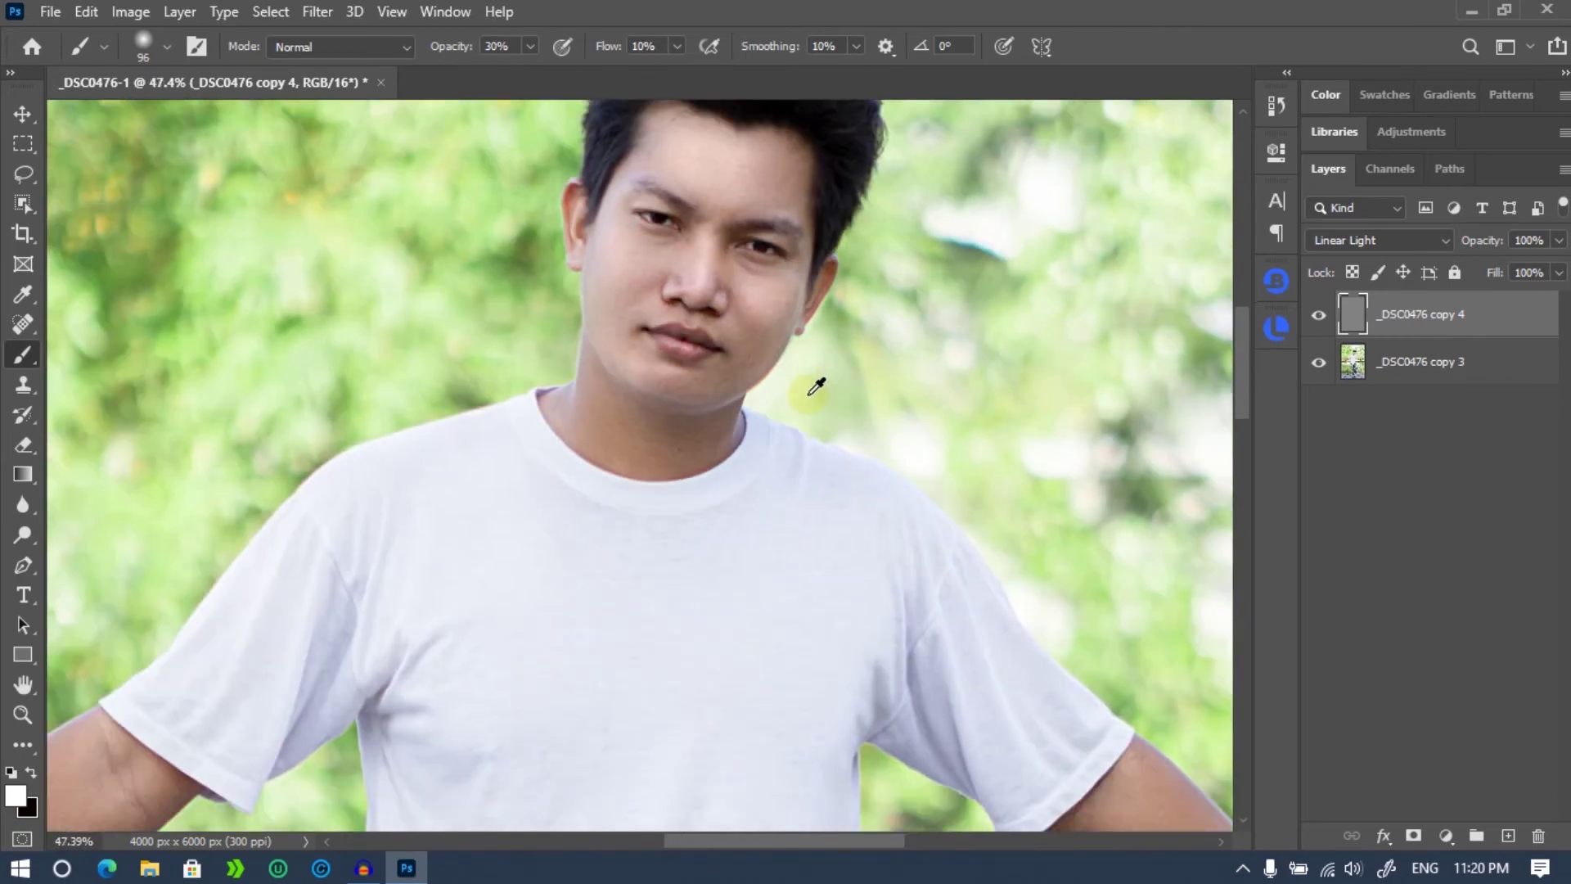
{"action": "scroll", "coordinate": [813, 379], "scroll_direction": "down", "scroll_amount": 1}
{"action": "scroll", "coordinate": [684, 420], "scroll_direction": "down", "scroll_amount": 3}
{"action": "scroll", "coordinate": [709, 294], "scroll_direction": "up", "scroll_amount": 2}
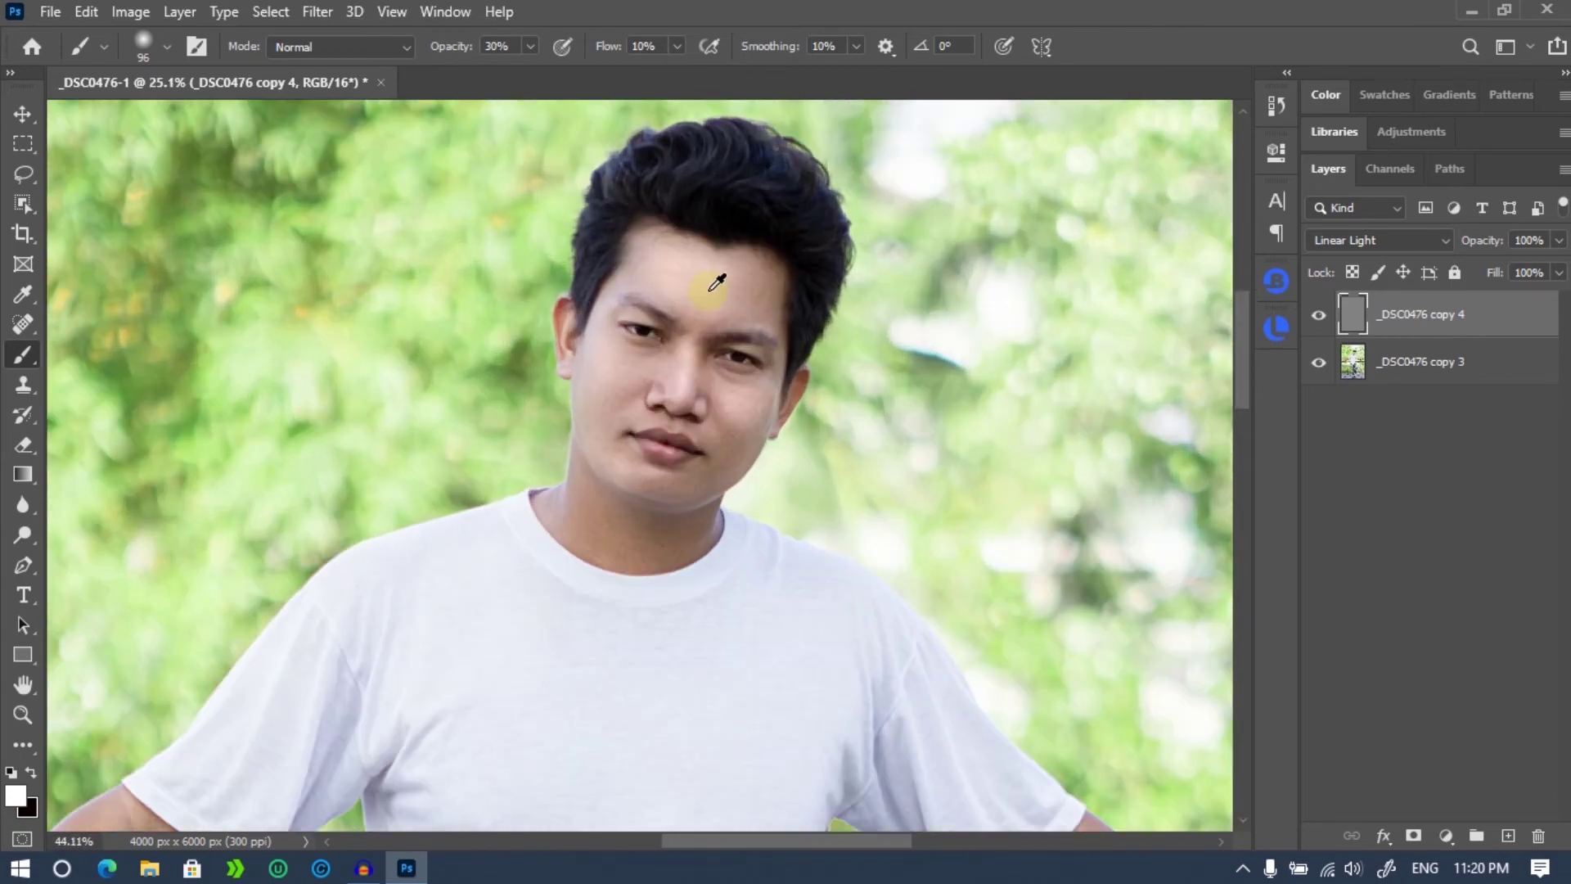
{"action": "scroll", "coordinate": [552, 529], "scroll_direction": "up", "scroll_amount": 2}
{"action": "scroll", "coordinate": [554, 519], "scroll_direction": "up", "scroll_amount": 1}
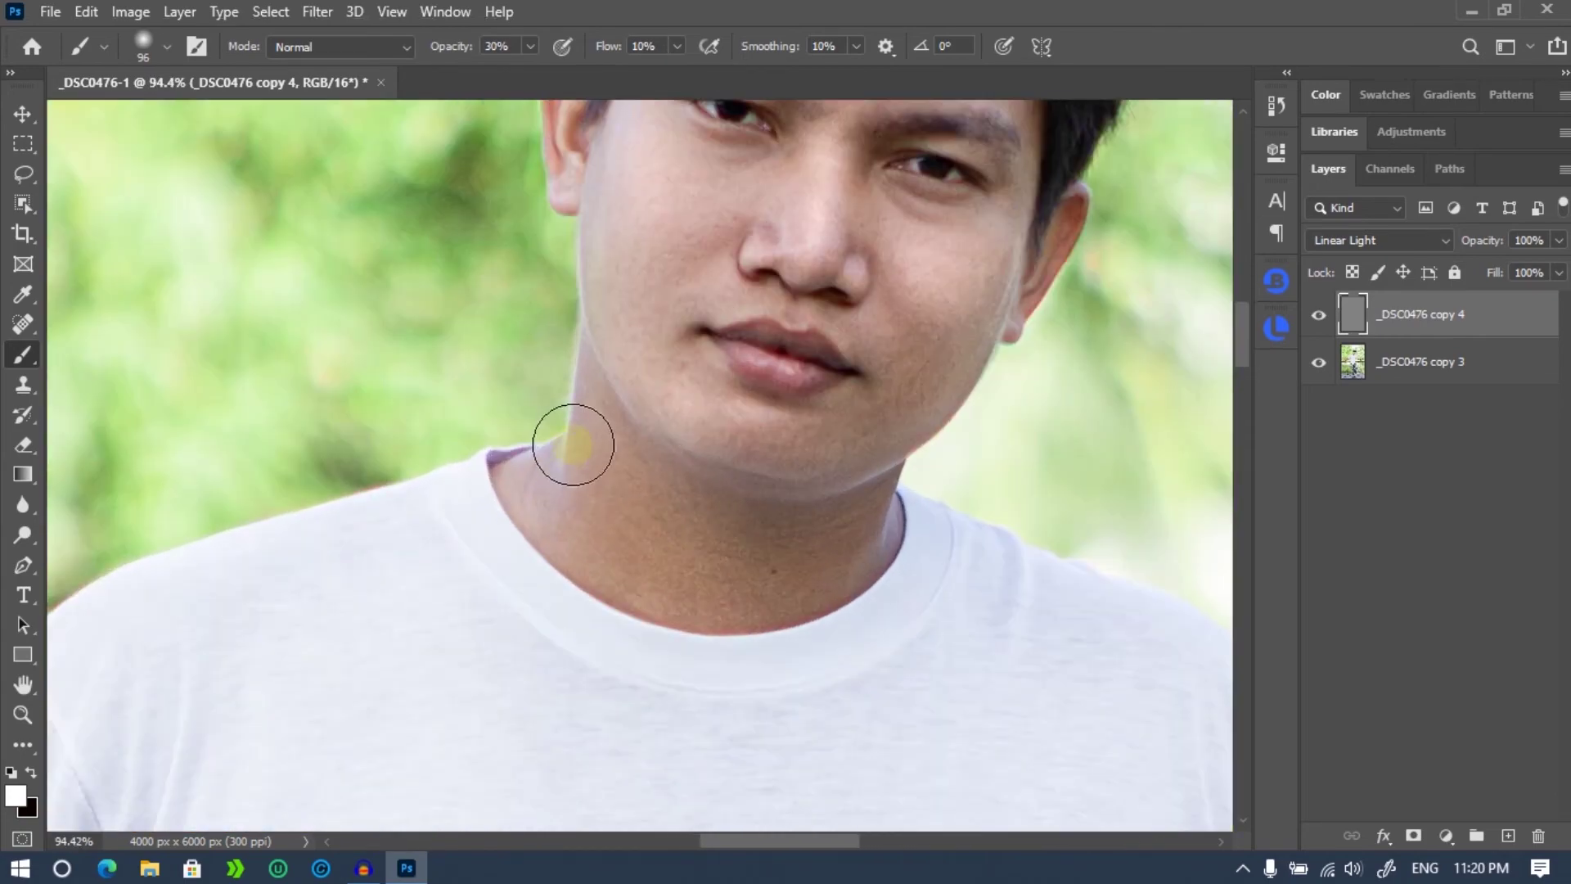
{"action": "left_click", "coordinate": [598, 567]}
{"action": "left_click_drag", "start_coordinate": [598, 567], "coordinate": [901, 561]}
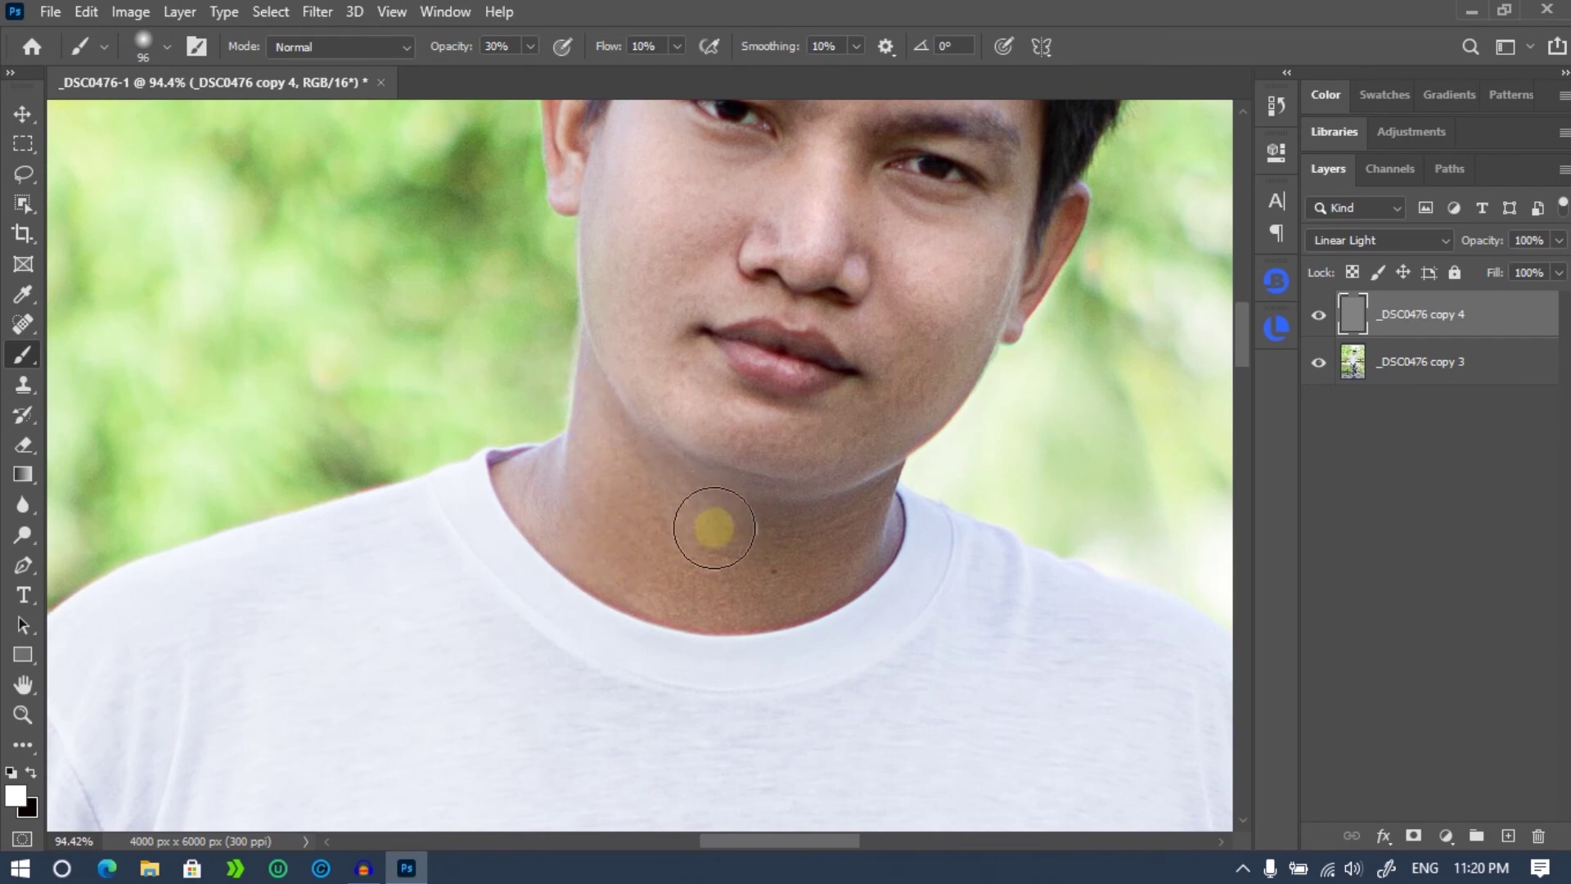
{"action": "left_click", "coordinate": [900, 439], "text": "alt"}
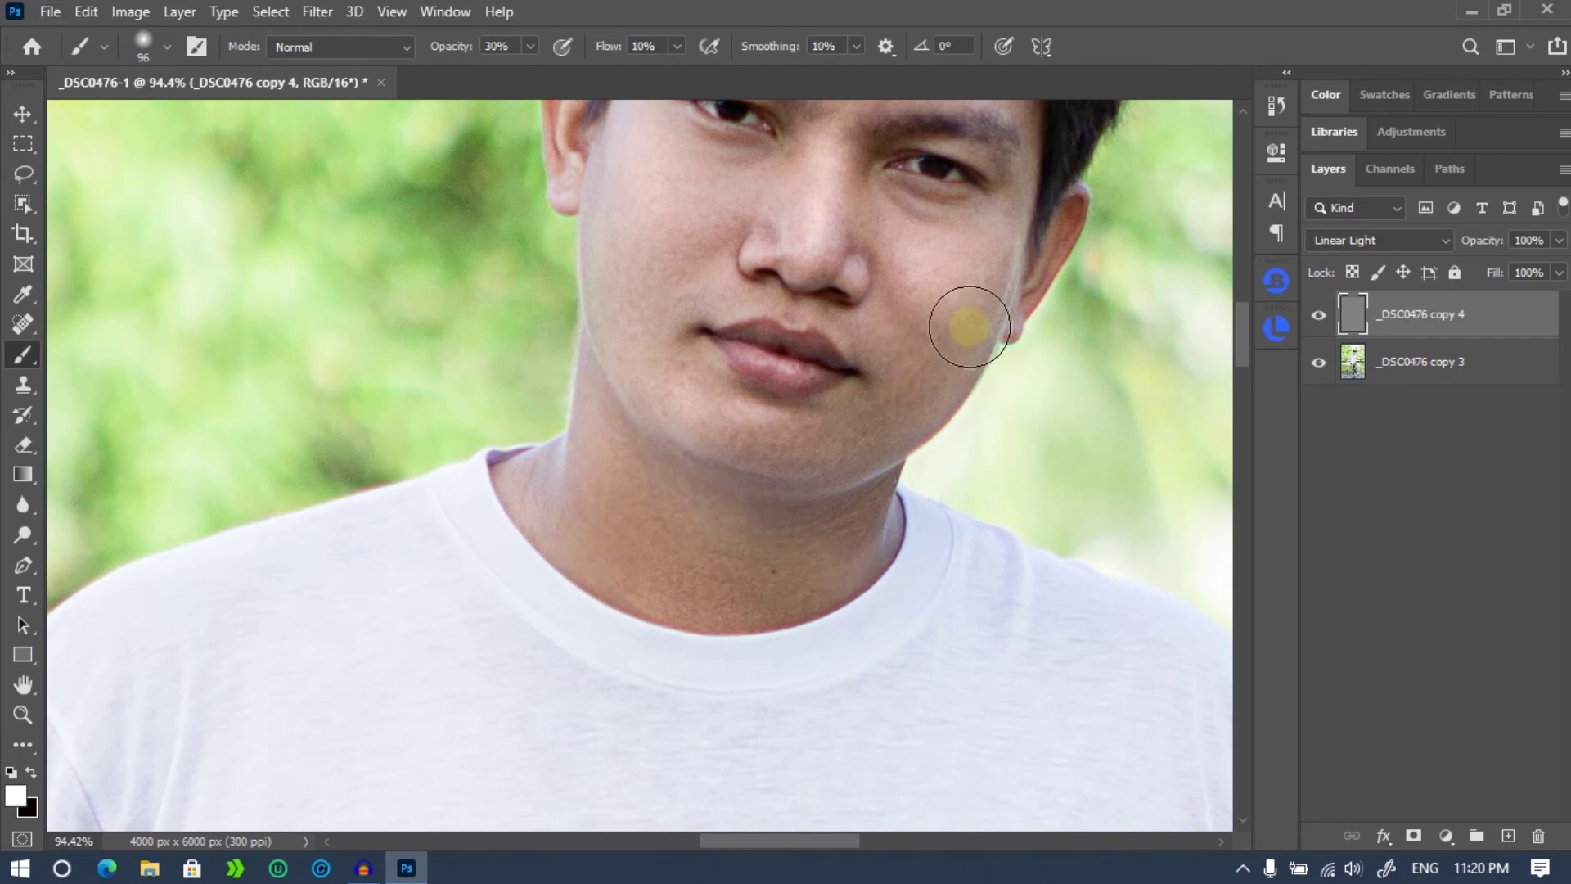
Enlarge the brush to 200 px.
{"action": "scroll", "coordinate": [847, 442], "scroll_direction": "down", "scroll_amount": 3}
{"action": "scroll", "coordinate": [765, 471], "scroll_direction": "down", "scroll_amount": 2}
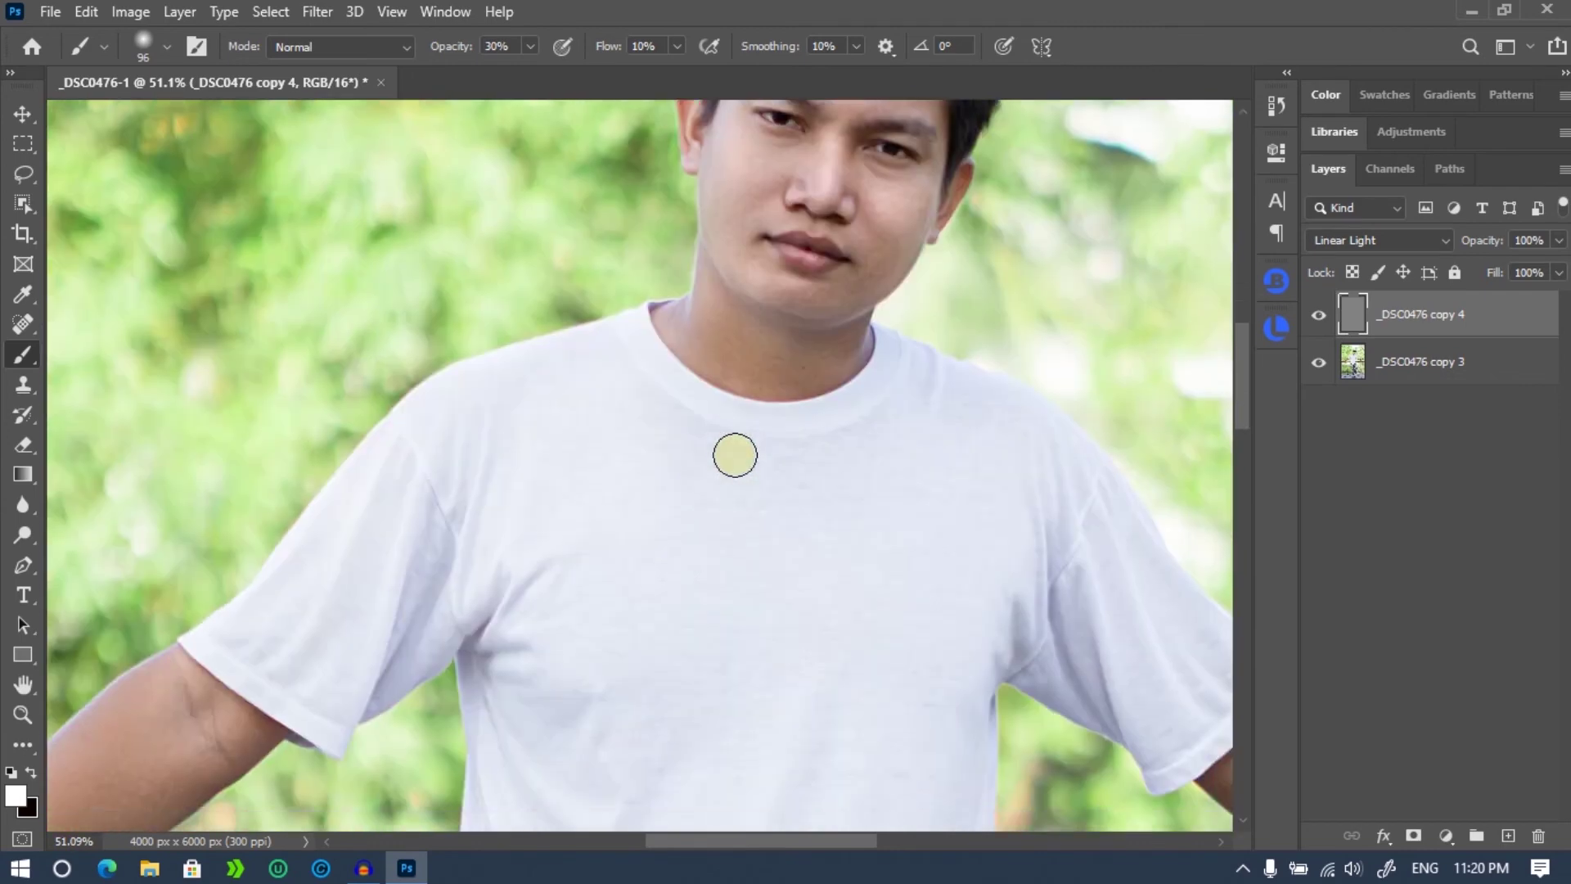
{"action": "scroll", "coordinate": [573, 564], "scroll_direction": "down", "scroll_amount": 3}
{"action": "scroll", "coordinate": [360, 610], "scroll_direction": "up", "scroll_amount": 1}
{"action": "scroll", "coordinate": [828, 397], "scroll_direction": "down", "scroll_amount": 2}
{"action": "scroll", "coordinate": [649, 488], "scroll_direction": "left", "scroll_amount": 5}
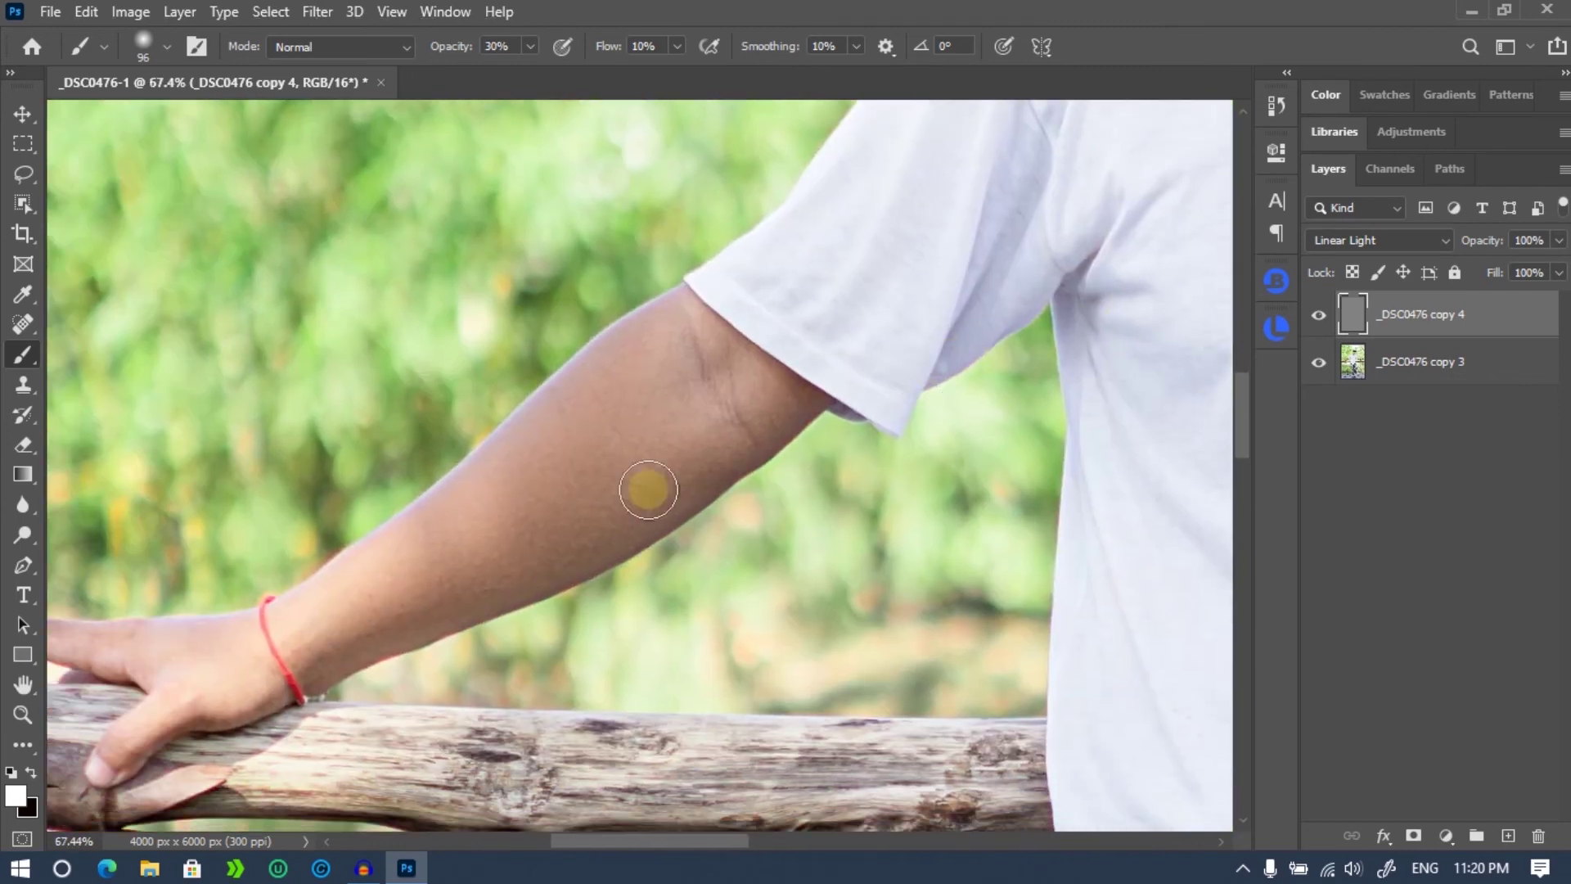
{"action": "right_click", "coordinate": [468, 474]}
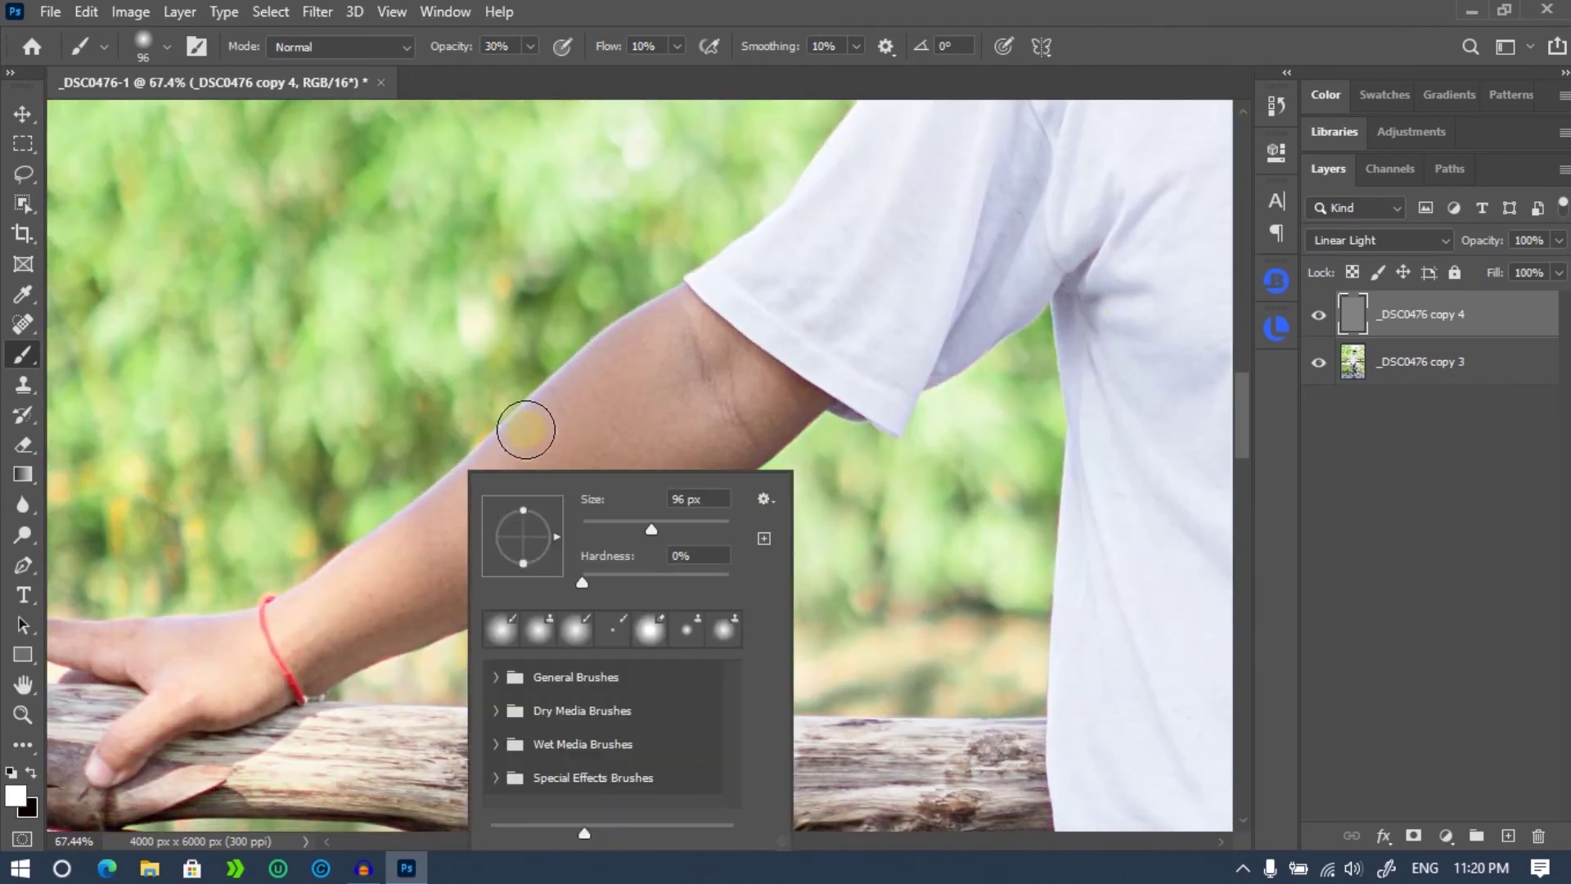
{"action": "key", "text": "Escape"}
{"action": "key", "text": "bracketright"}
{"action": "key", "text": "bracketright"}
{"action": "key", "text": "bracketright"}
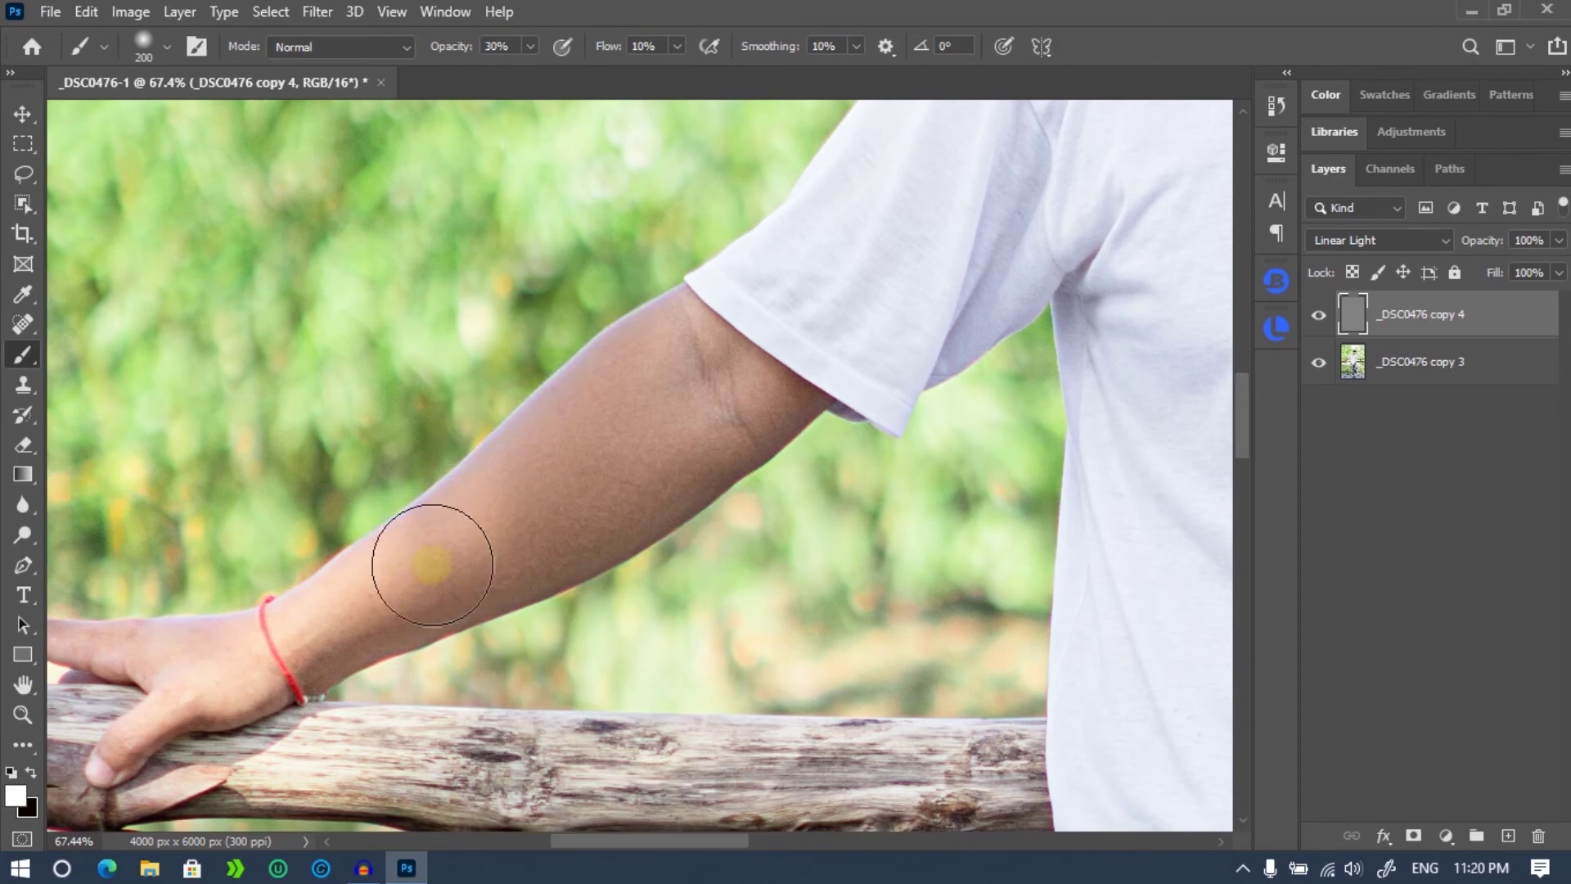
Bring the other arm into view and paint from the forearm up to the upper arm.
{"action": "mouse_move", "coordinate": [942, 456]}
{"action": "left_mouse_down"}
{"action": "mouse_move", "coordinate": [705, 434]}
{"action": "mouse_move", "coordinate": [416, 457]}
{"action": "left_mouse_up"}
{"action": "left_click_drag", "start_coordinate": [912, 435], "coordinate": [649, 263]}
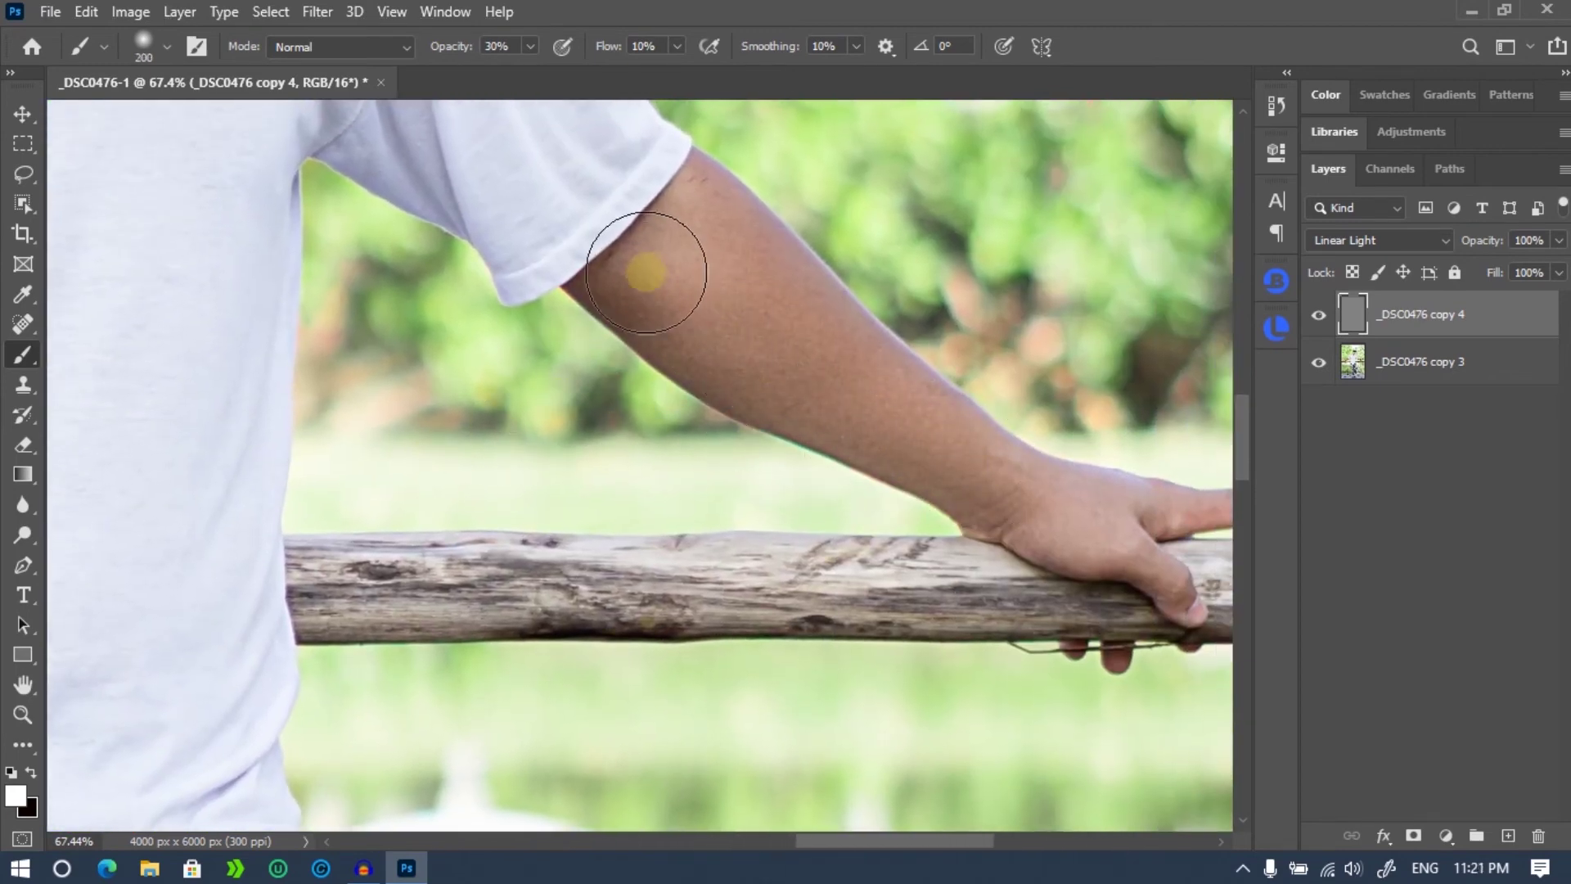
{"action": "scroll", "coordinate": [1009, 449], "scroll_direction": "down", "scroll_amount": 5}
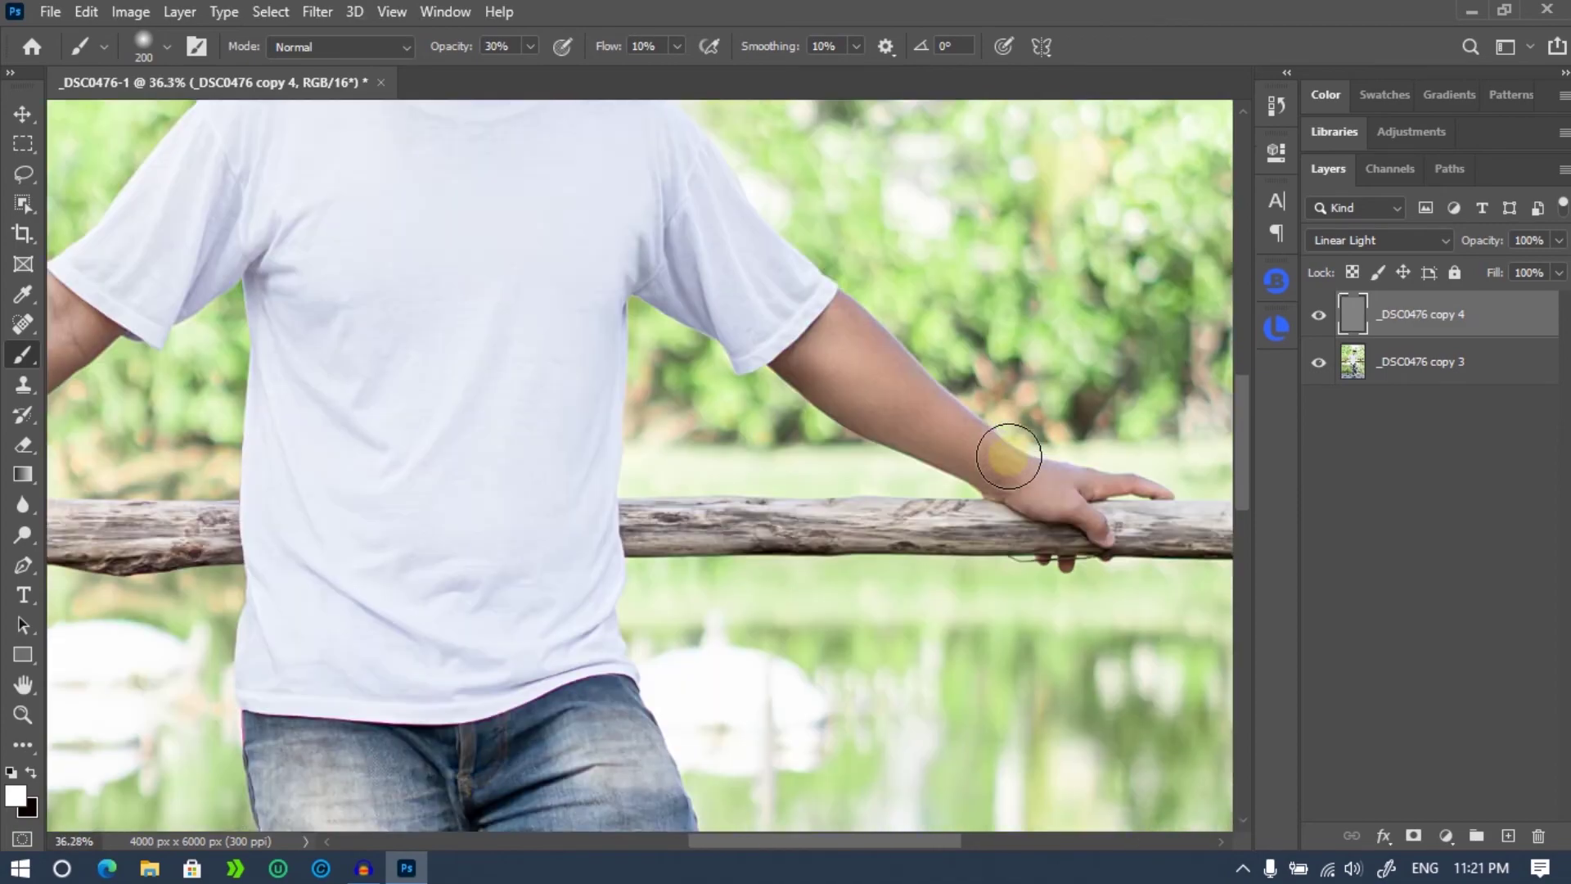
{"action": "scroll", "coordinate": [1016, 447], "scroll_direction": "down", "scroll_amount": 2}
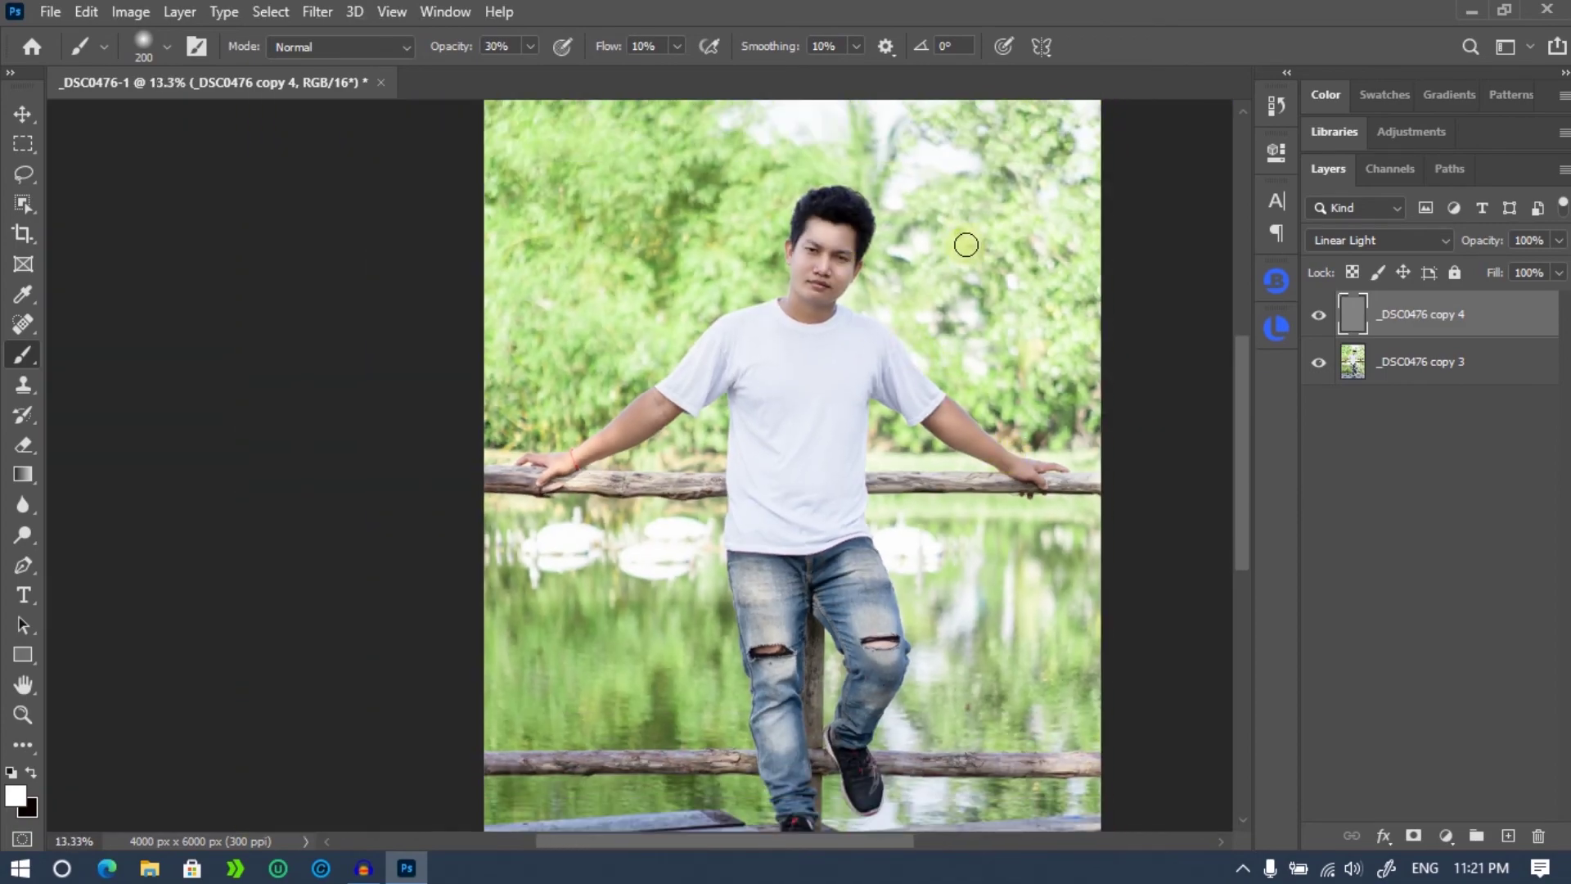
{"action": "scroll", "coordinate": [905, 218], "scroll_direction": "down", "scroll_amount": 1}
{"action": "scroll", "coordinate": [905, 228], "scroll_direction": "down", "scroll_amount": 1}
{"action": "scroll", "coordinate": [897, 238], "scroll_direction": "down", "scroll_amount": 2}
{"action": "scroll", "coordinate": [683, 196], "scroll_direction": "up", "scroll_amount": 3}
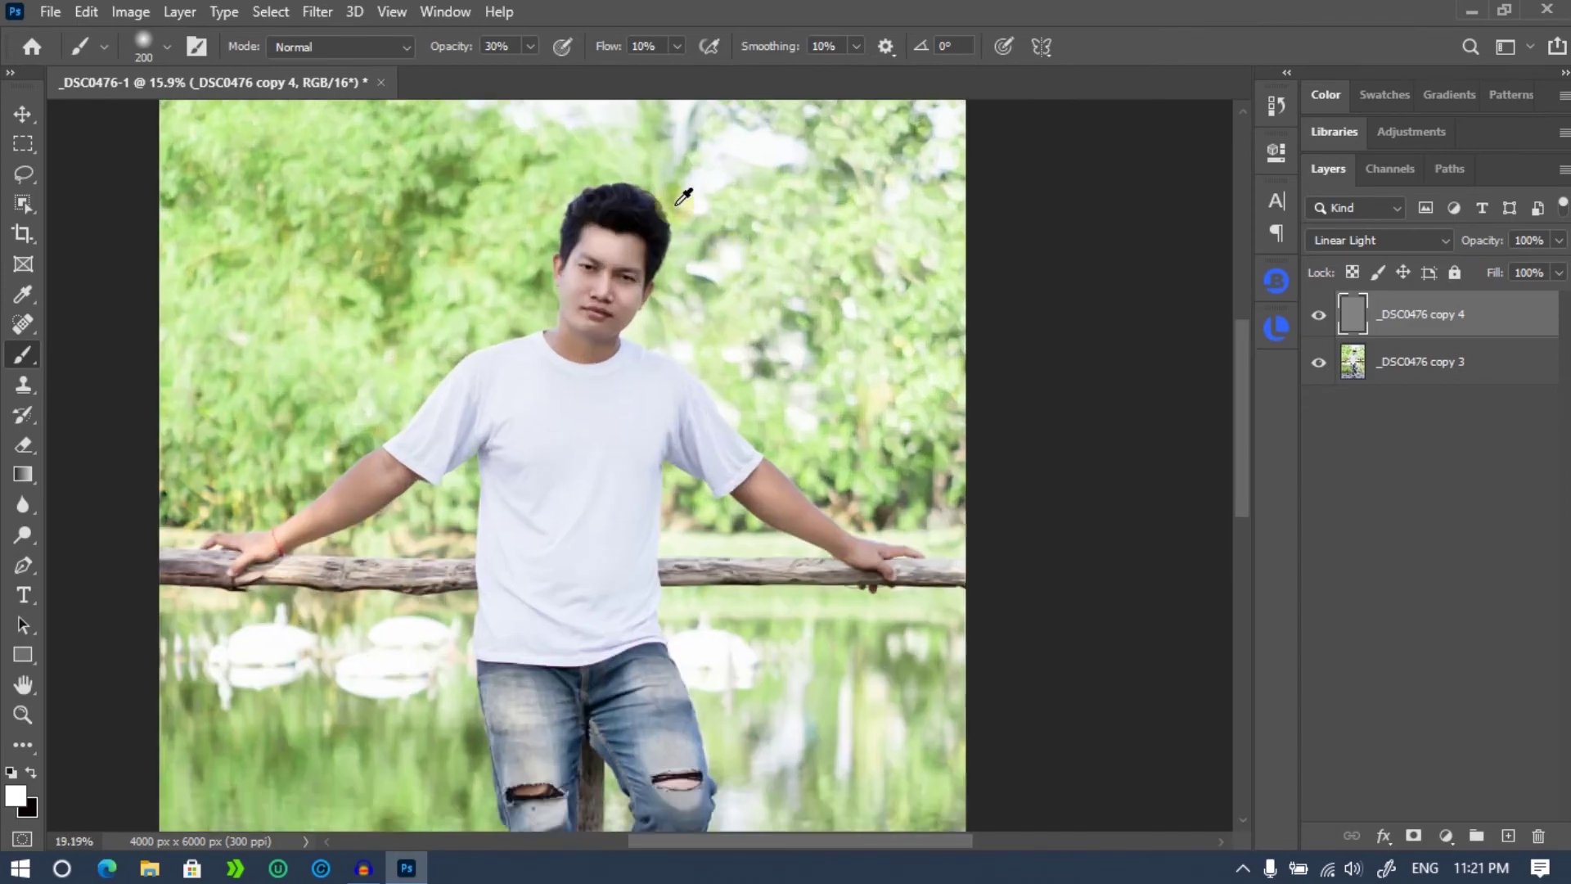
{"action": "scroll", "coordinate": [543, 298], "scroll_direction": "up", "scroll_amount": 3}
{"action": "scroll", "coordinate": [603, 274], "scroll_direction": "up", "scroll_amount": 2}
{"action": "scroll", "coordinate": [603, 270], "scroll_direction": "down", "scroll_amount": 3}
{"action": "scroll", "coordinate": [659, 373], "scroll_direction": "down", "scroll_amount": 2}
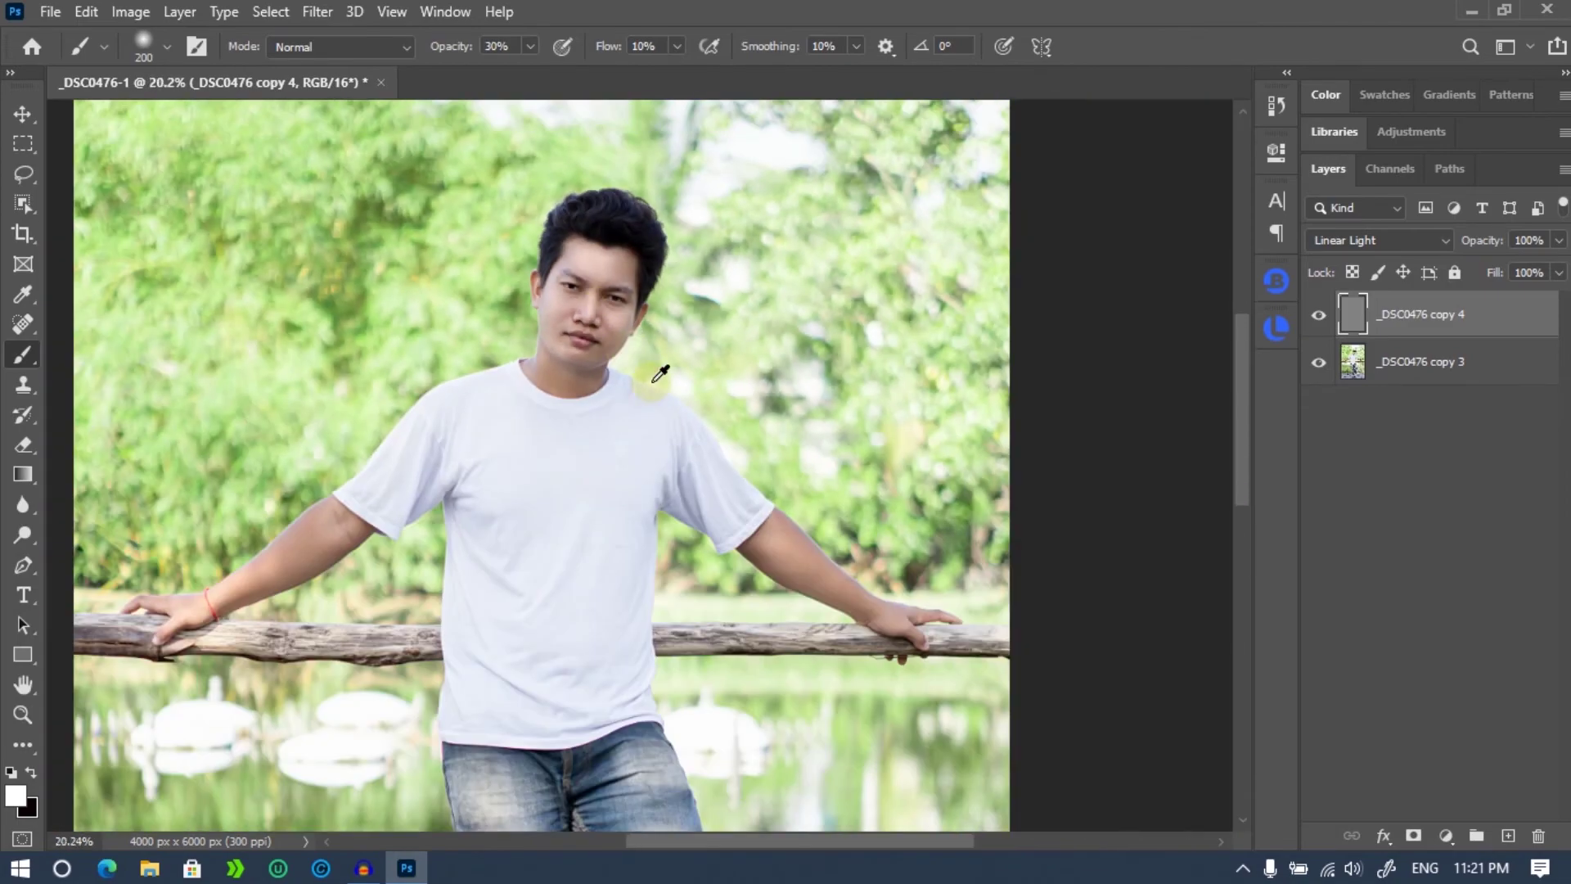
{"action": "scroll", "coordinate": [660, 374], "scroll_direction": "down", "scroll_amount": 2}
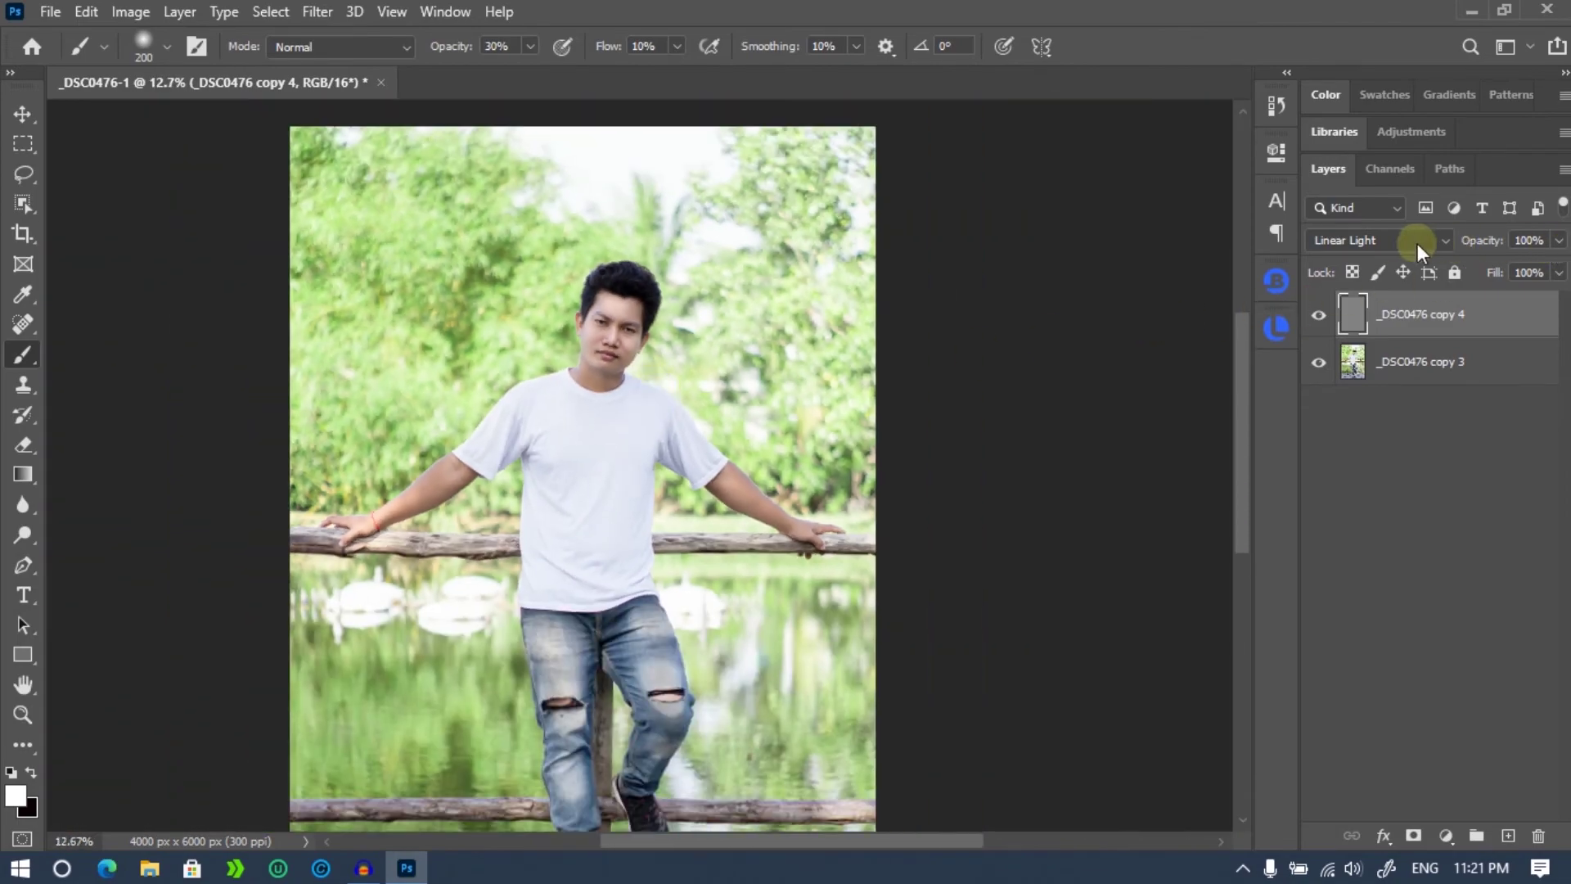
Set the grey retouch layer to Overlay blend mode at 78% opacity.
{"action": "left_click", "coordinate": [1383, 240]}
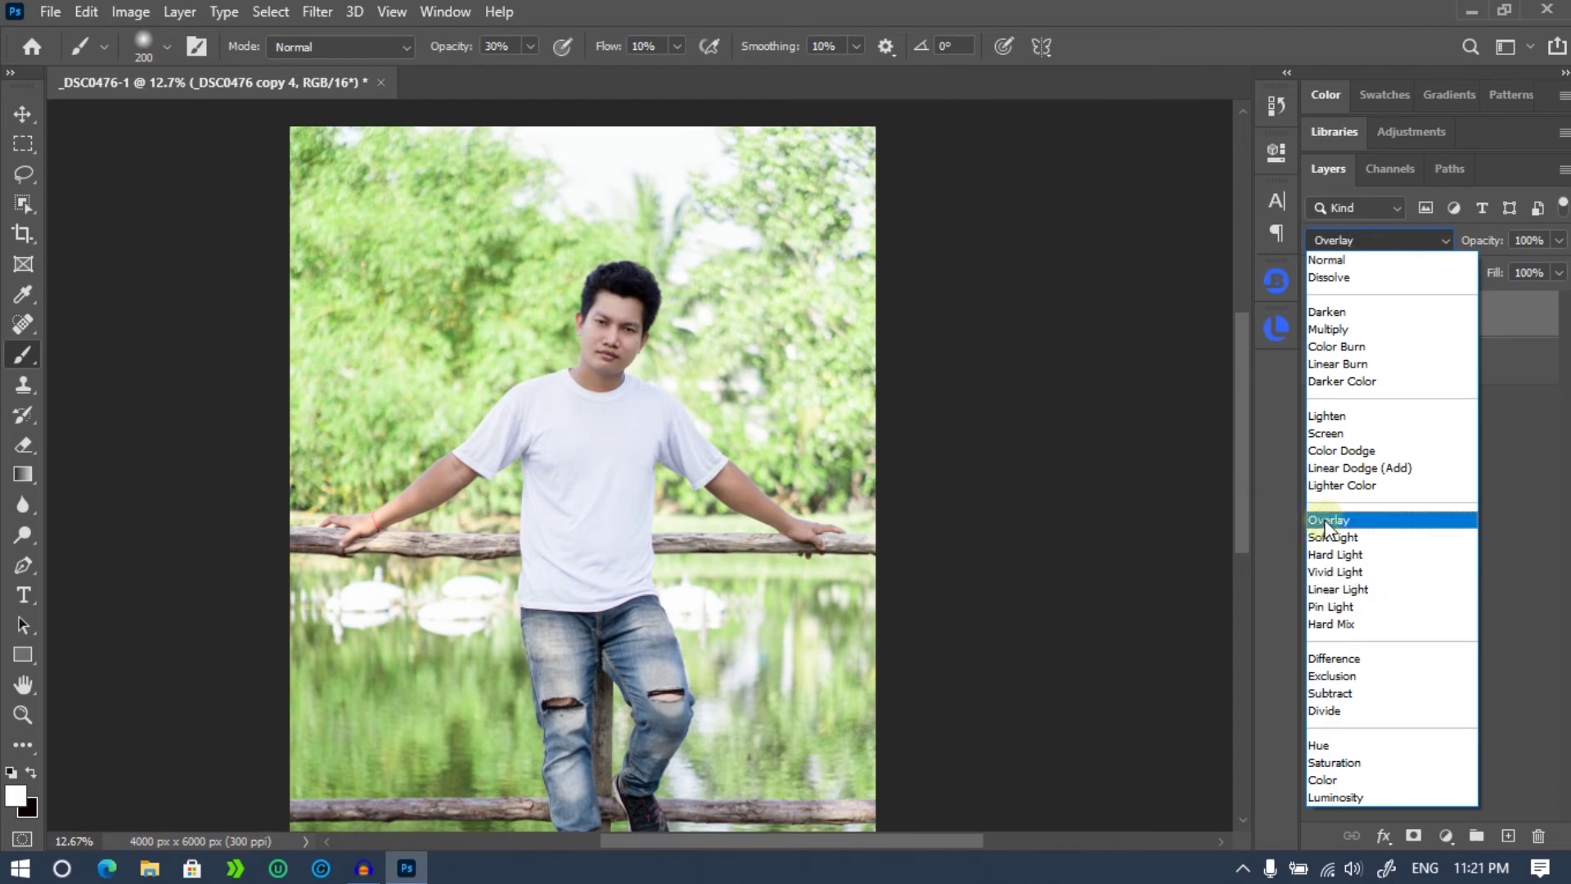
{"action": "left_click", "coordinate": [1319, 521]}
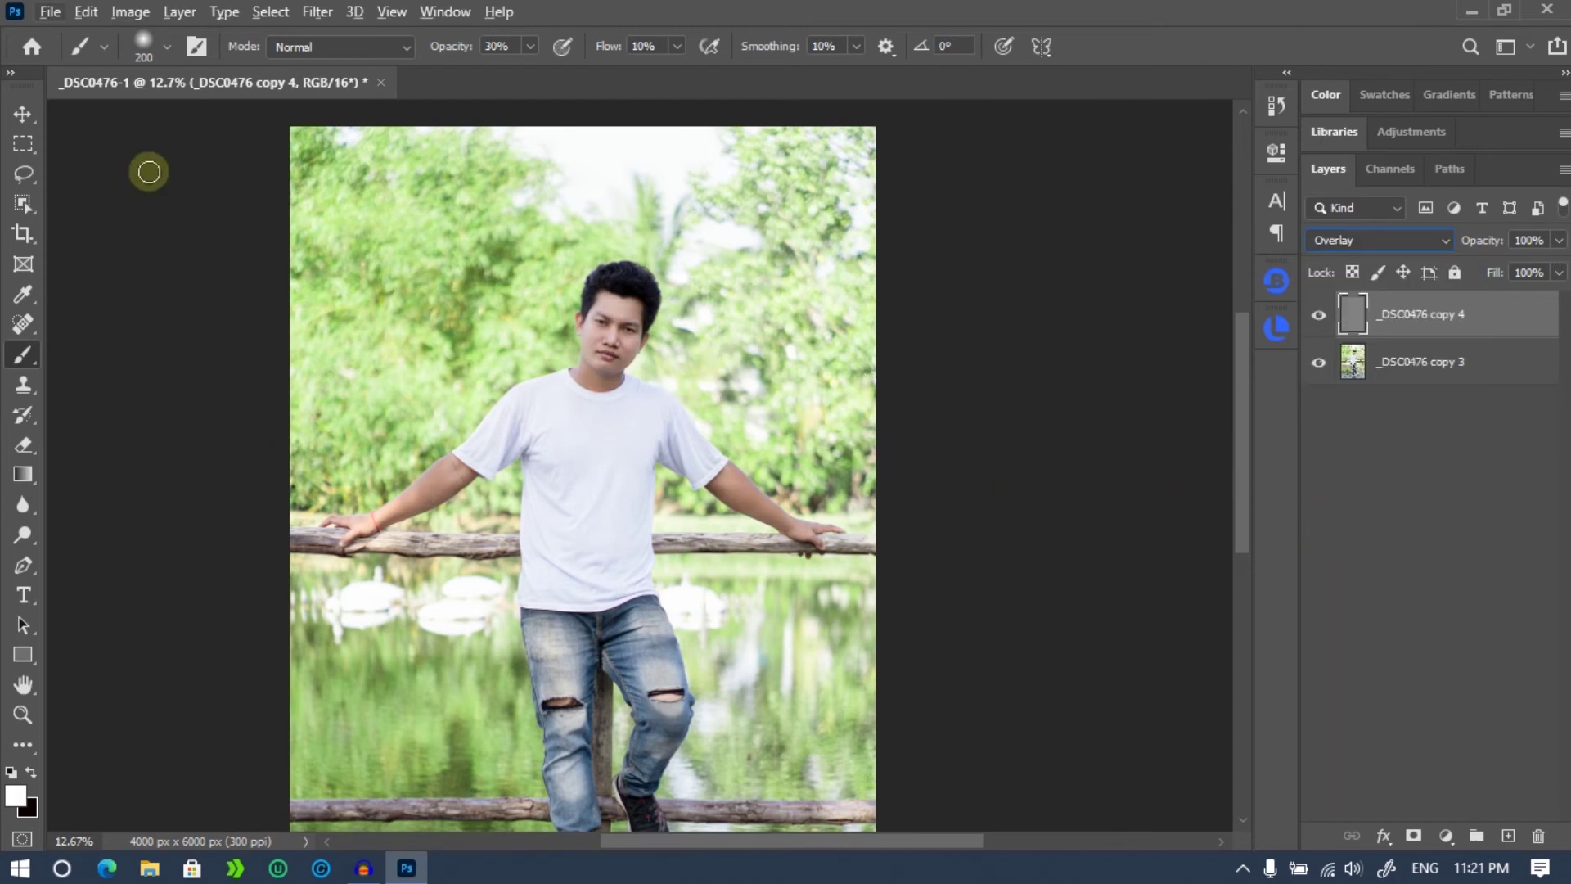
{"action": "left_click", "coordinate": [23, 113]}
{"action": "scroll", "coordinate": [929, 448], "scroll_direction": "down", "scroll_amount": 2}
{"action": "key", "text": "ctrl+0"}
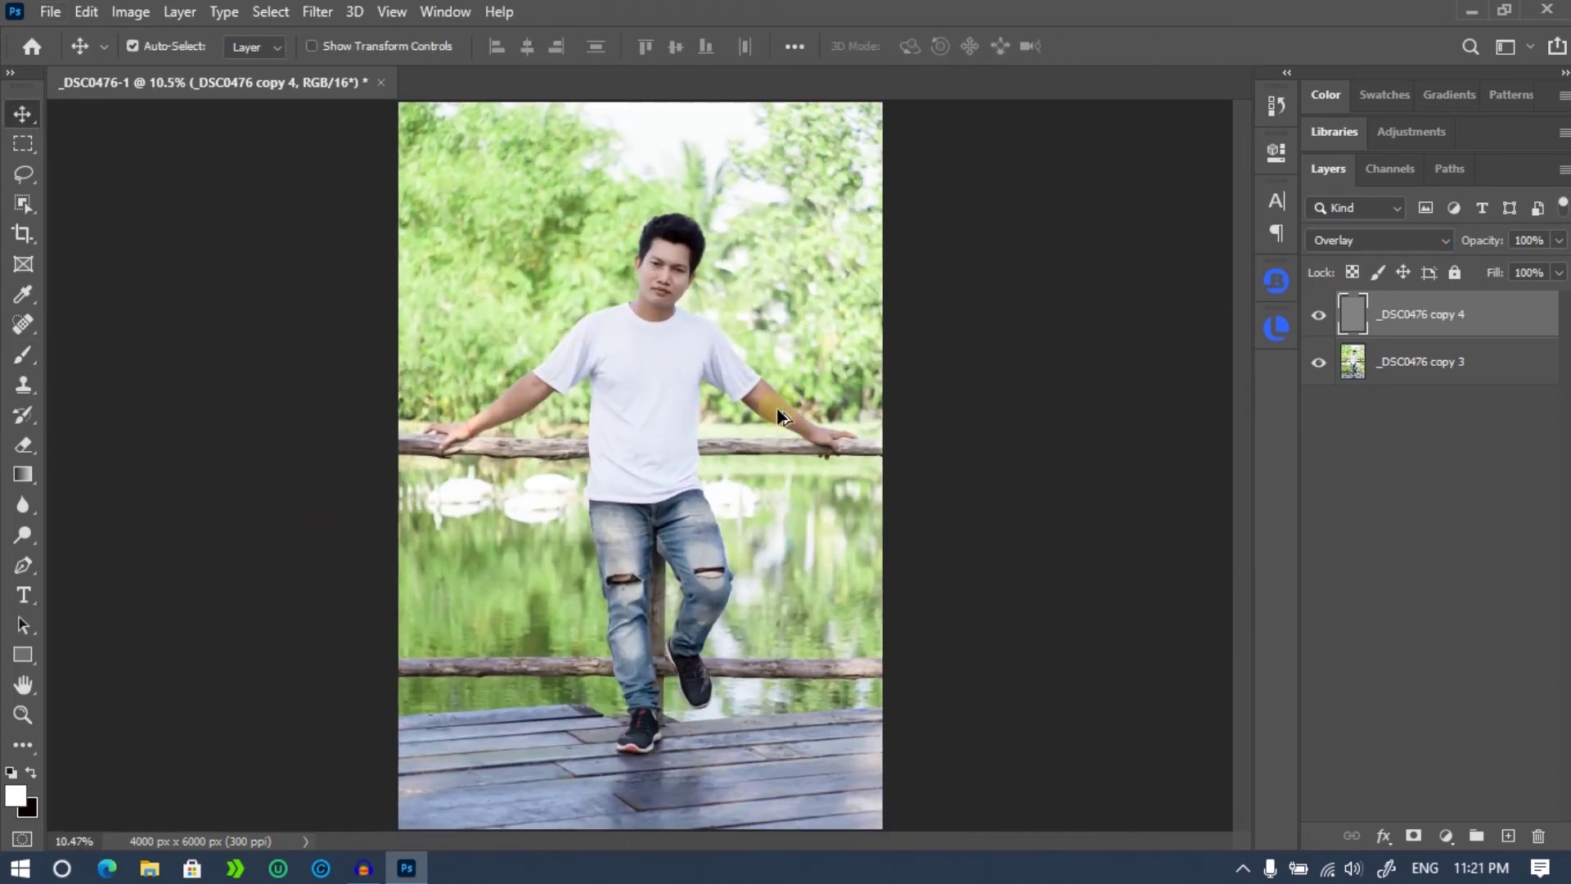
{"action": "left_click", "coordinate": [1558, 240]}
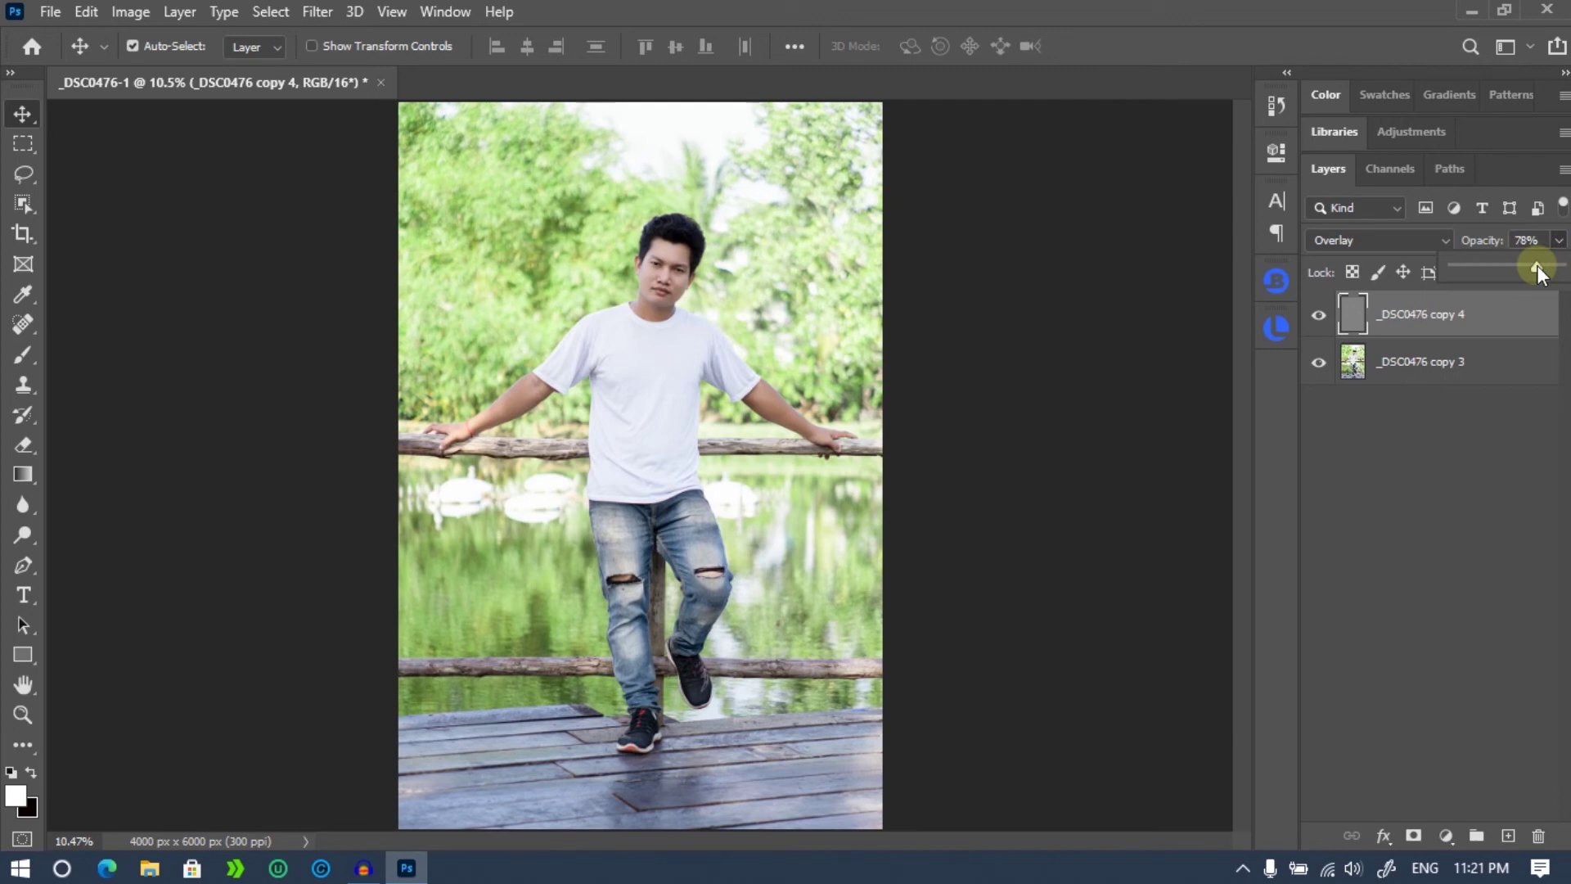
{"action": "left_click", "coordinate": [1478, 473]}
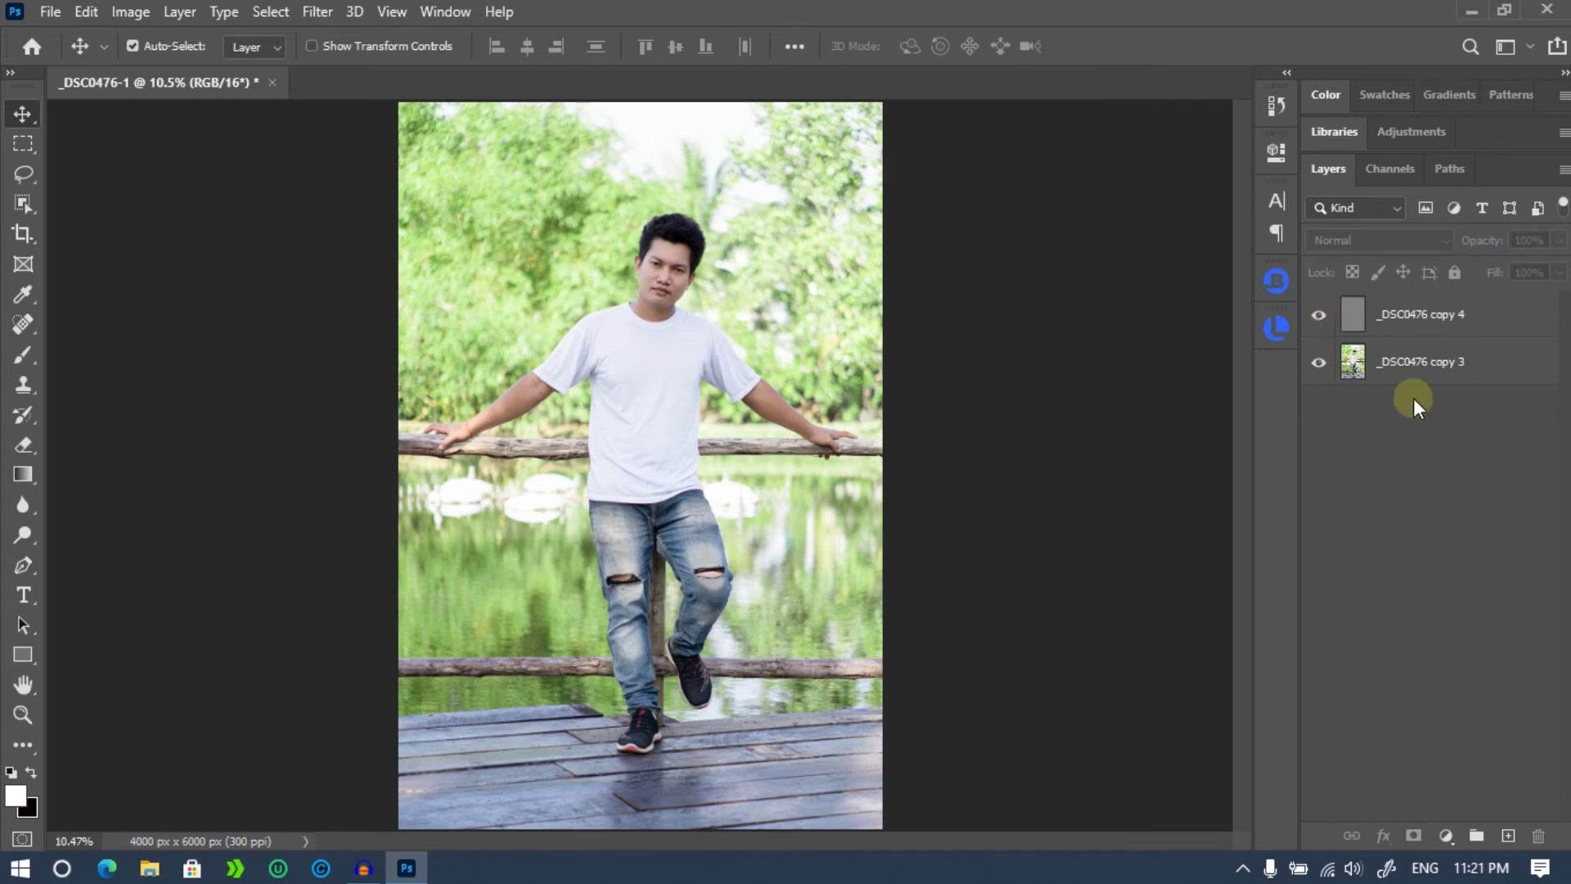
Merge the _DSC0476 copy 4 and copy 3 layers into one.
{"action": "left_click", "coordinate": [1468, 314]}
{"action": "left_click", "coordinate": [1497, 370], "text": "shift"}
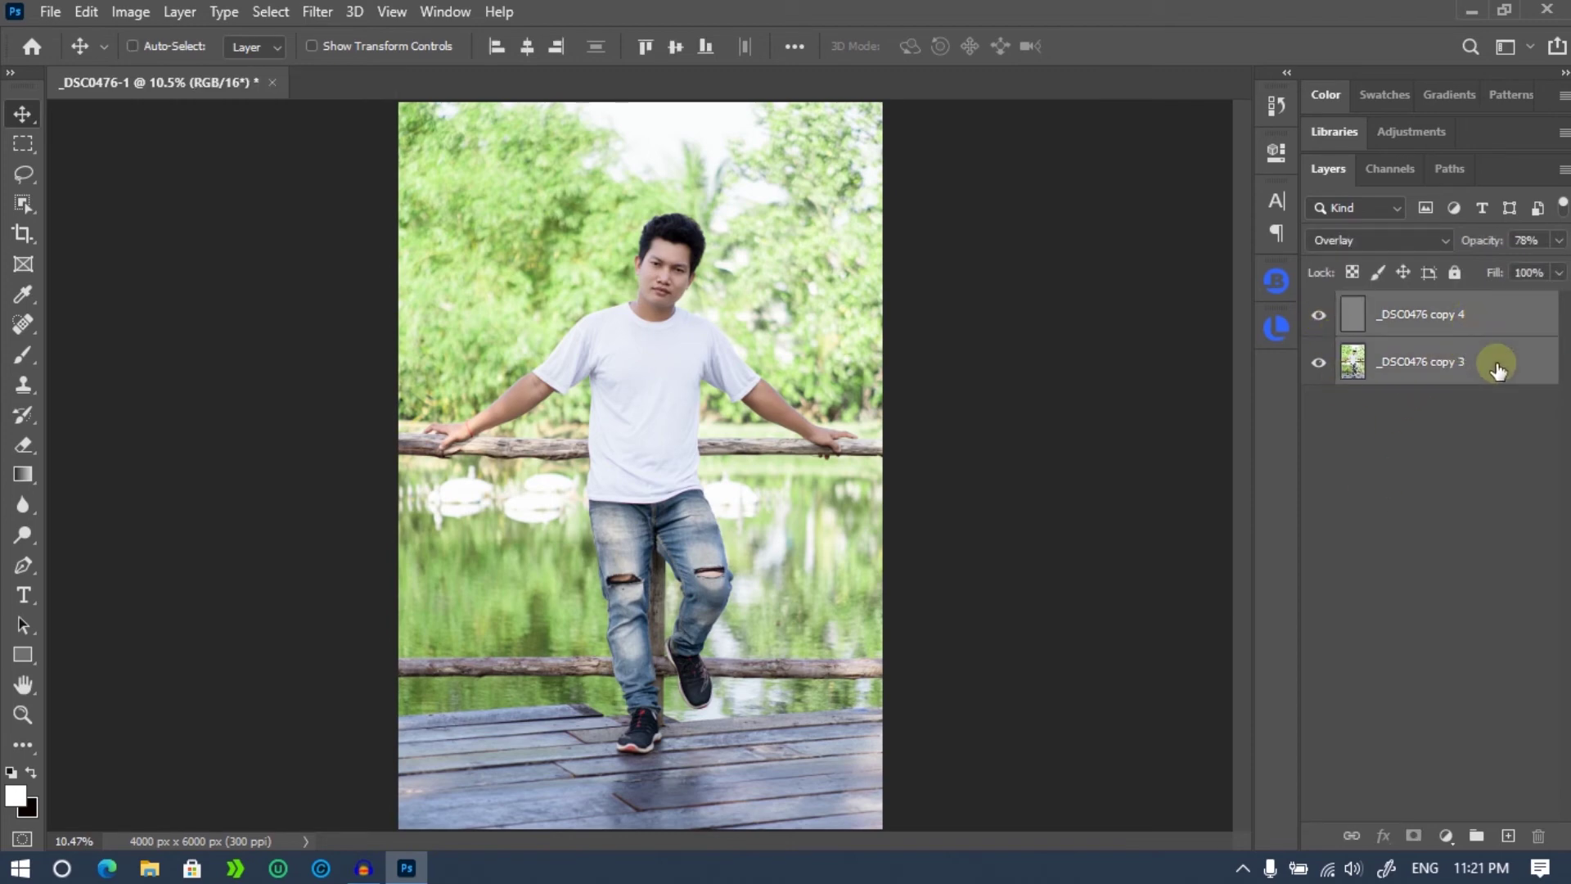
{"action": "key", "text": "ctrl+e"}
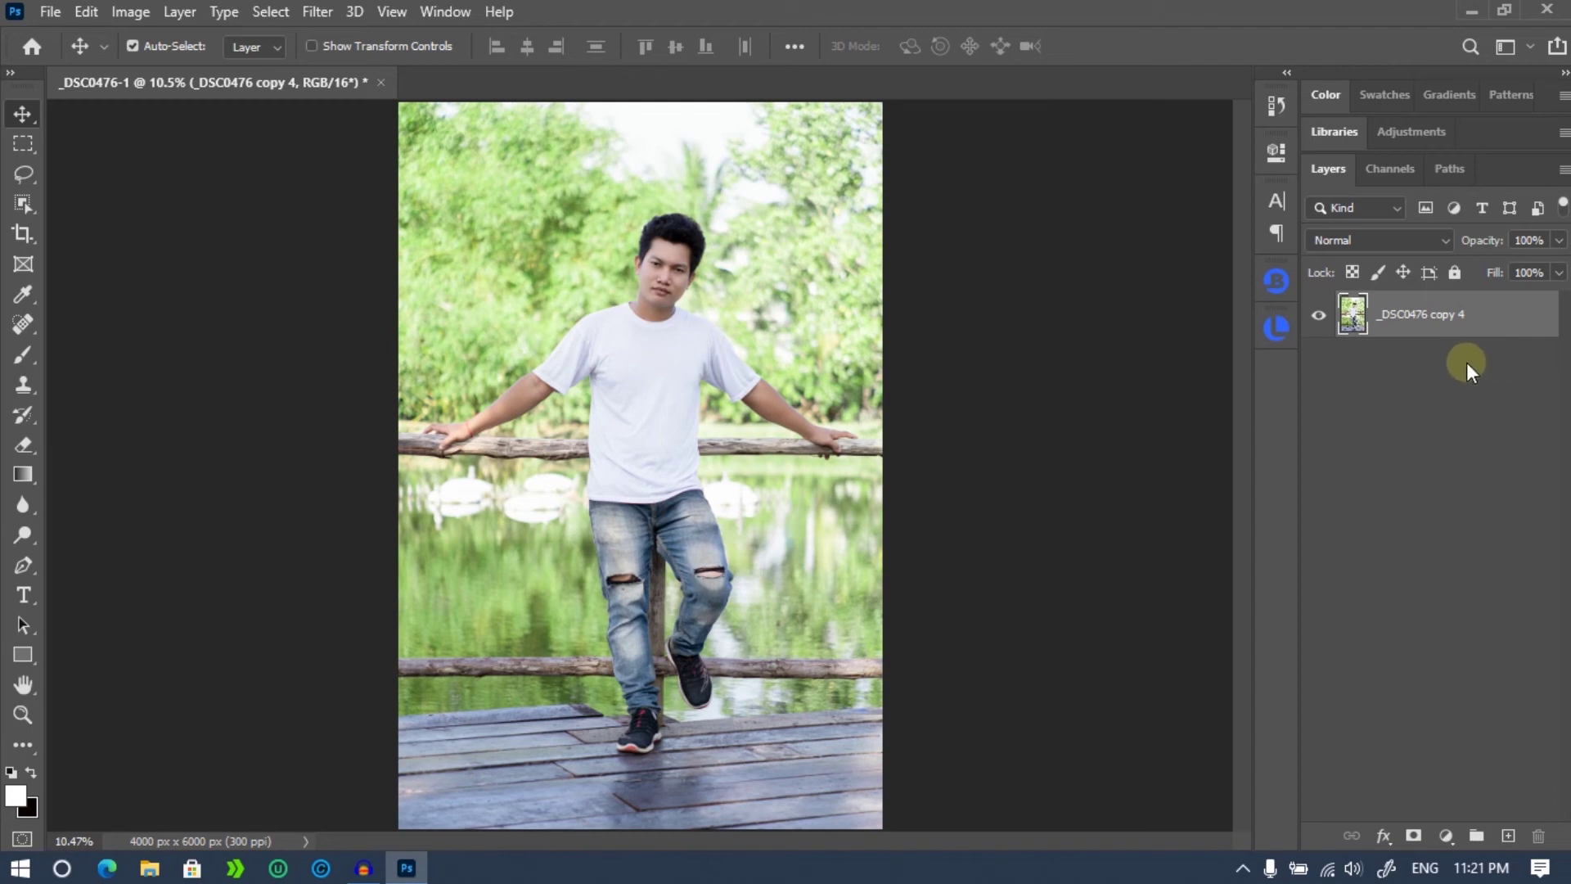
{"action": "scroll", "coordinate": [753, 244], "scroll_direction": "up", "scroll_amount": 5}
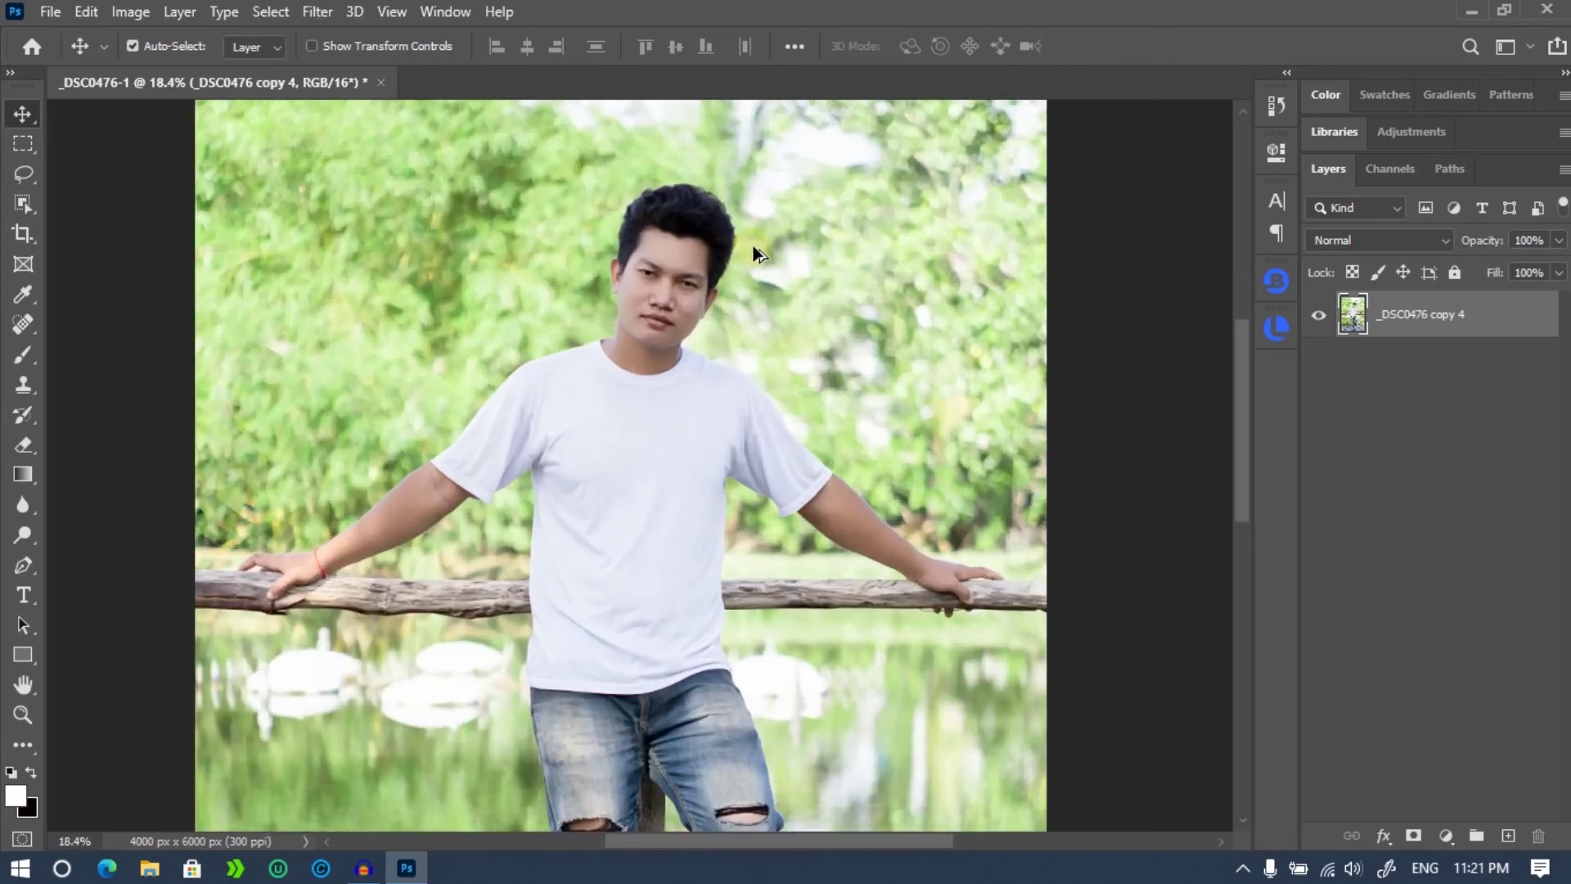
{"action": "scroll", "coordinate": [744, 244], "scroll_direction": "up", "scroll_amount": 1}
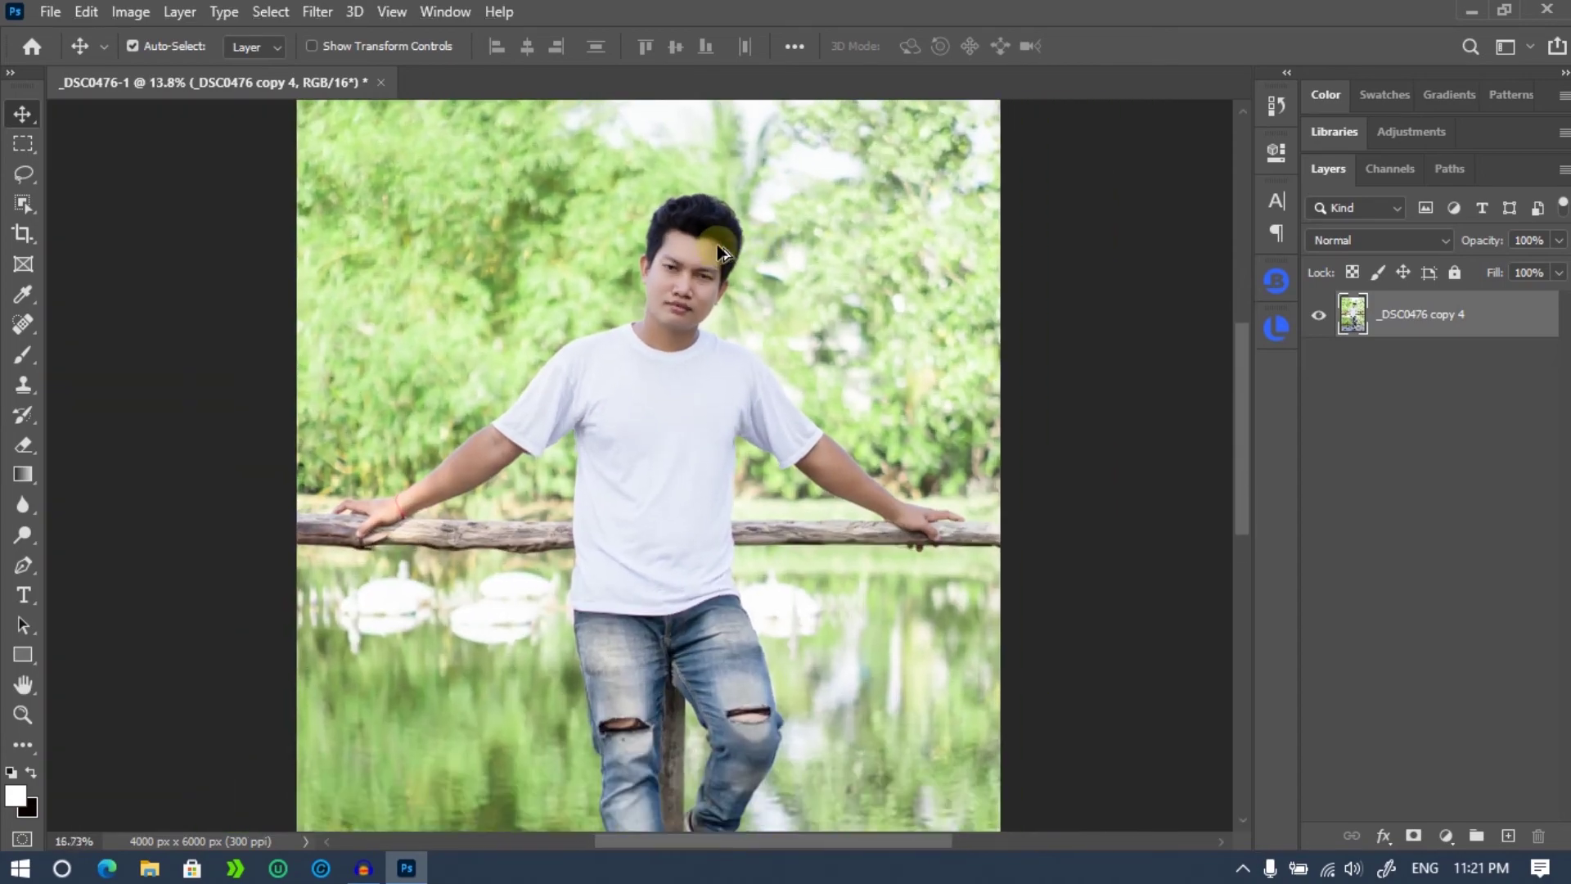
{"action": "scroll", "coordinate": [719, 246], "scroll_direction": "up", "scroll_amount": 3}
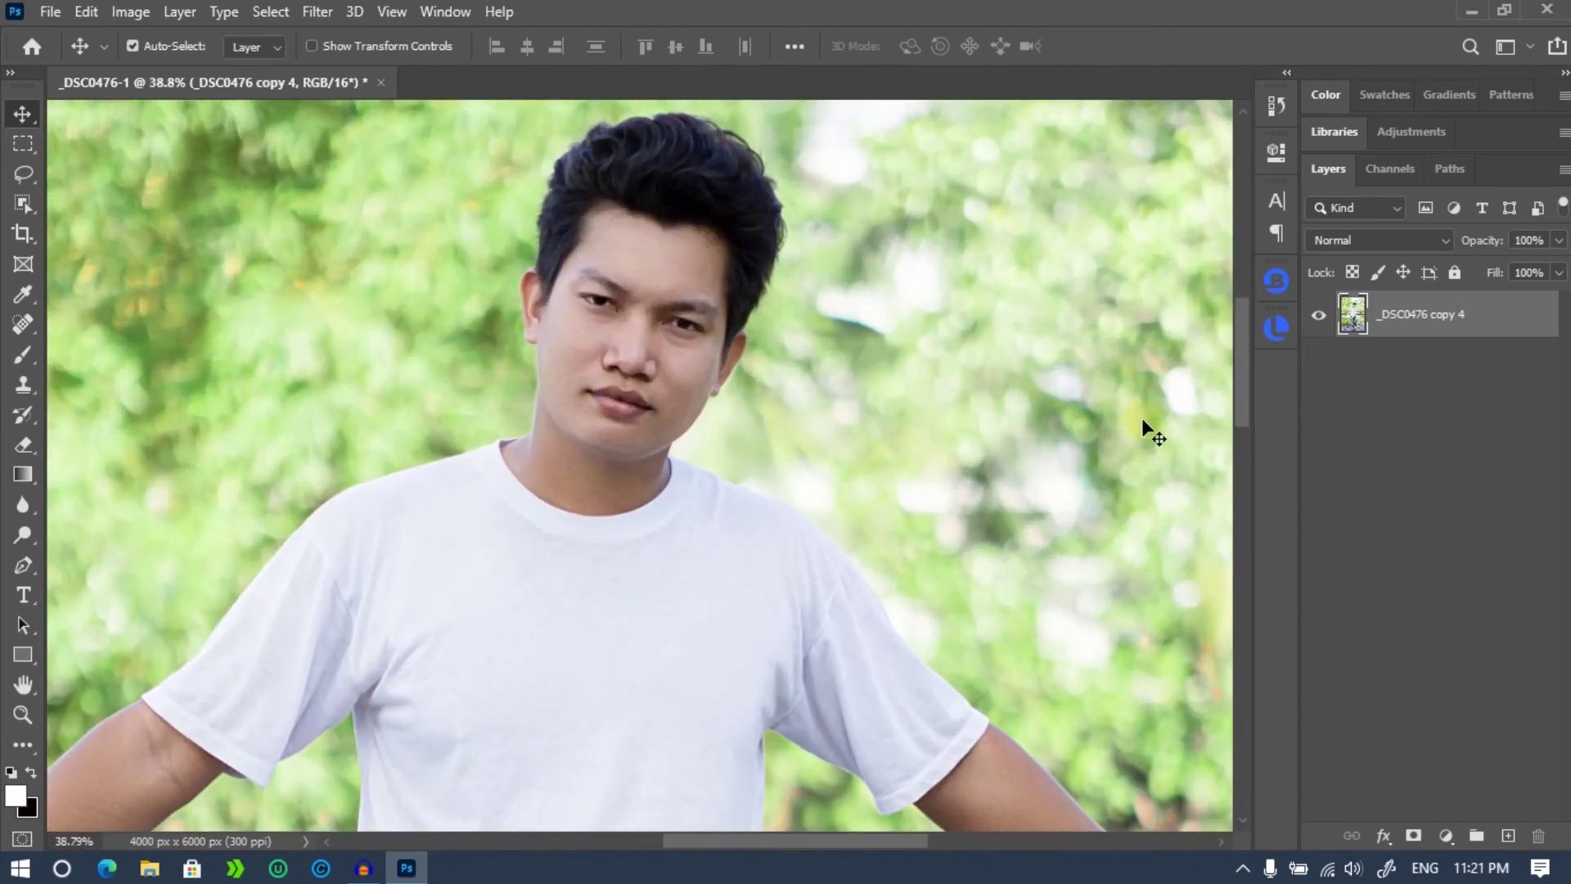
{"action": "scroll", "coordinate": [1029, 427], "scroll_direction": "down", "scroll_amount": 3}
{"action": "scroll", "coordinate": [648, 272], "scroll_direction": "up", "scroll_amount": 3}
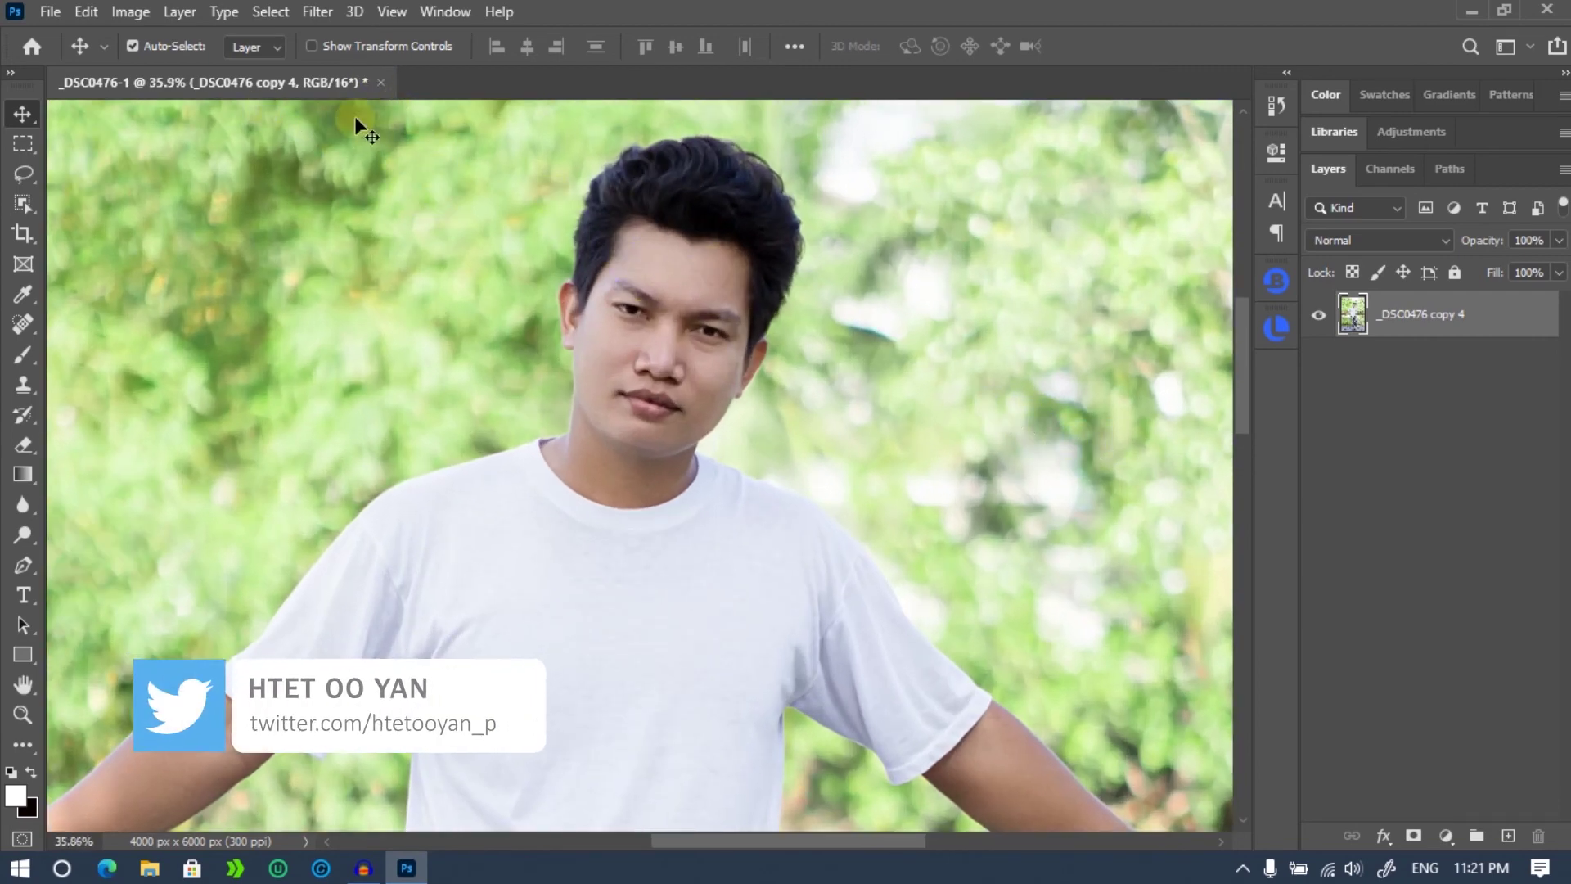
Open the Liquify filter with the Face tool active.
{"action": "left_click", "coordinate": [322, 16]}
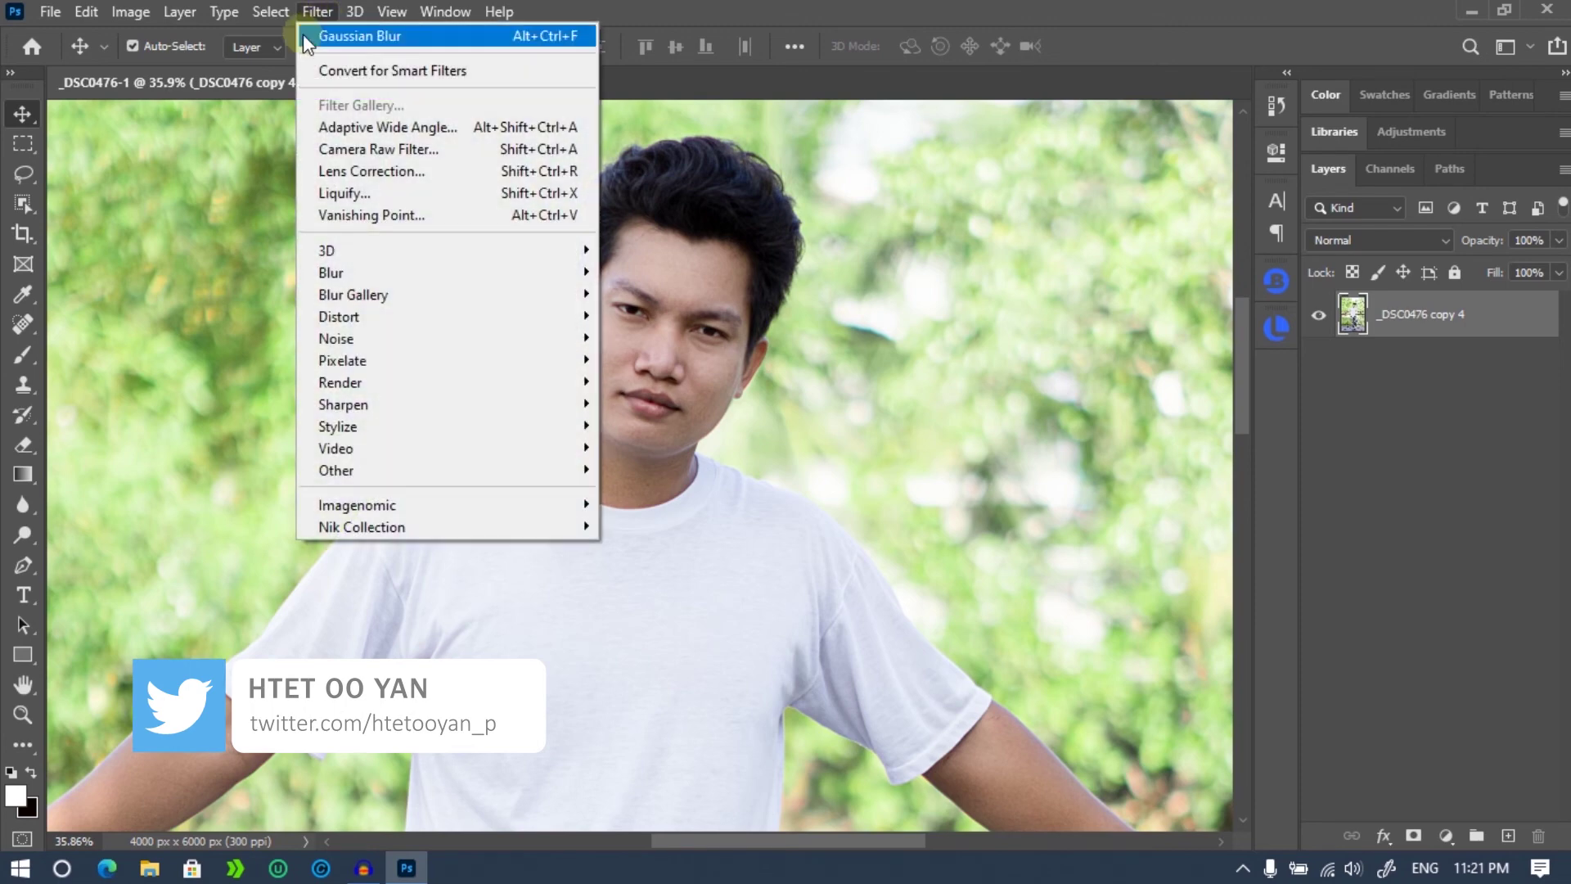
{"action": "left_click", "coordinate": [351, 195]}
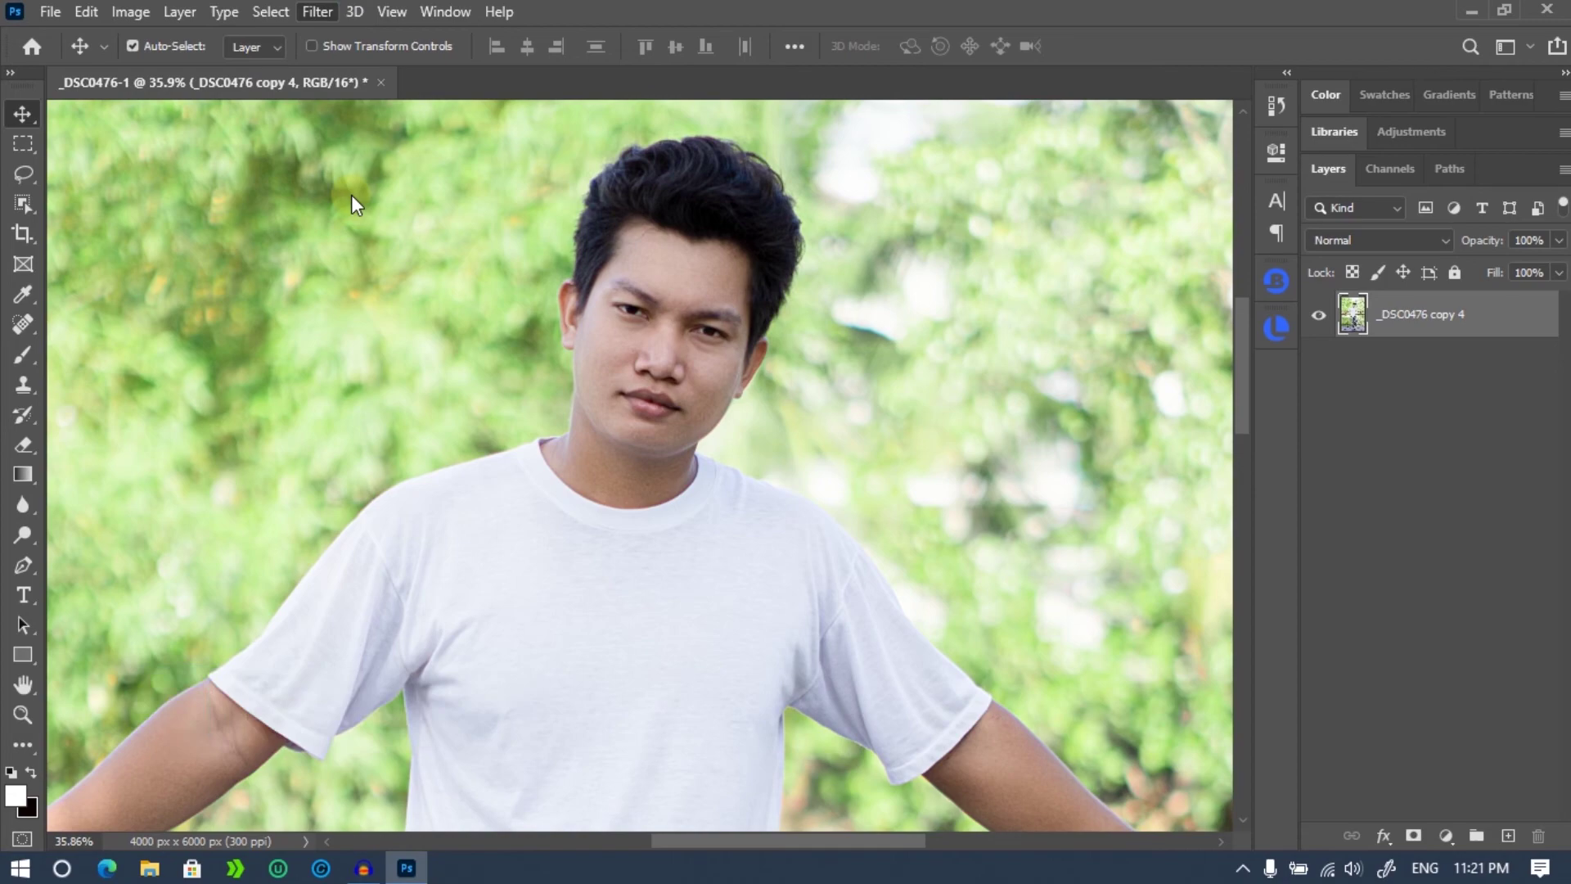
{"action": "key", "text": "a"}
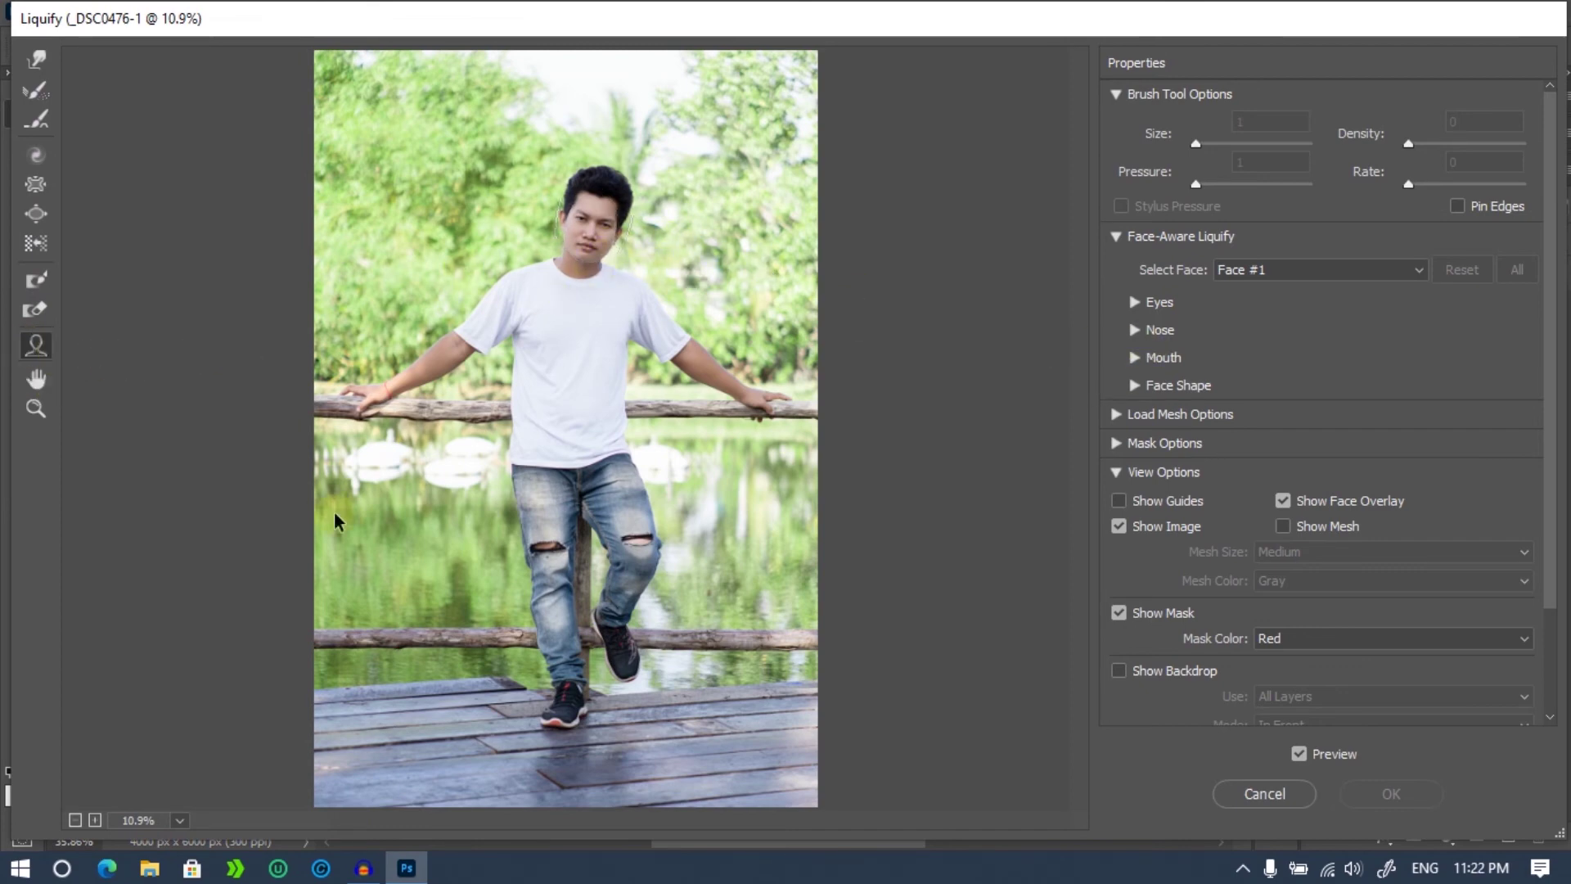
Zoom the Liquify preview to 50% and pan to the man's face.
{"action": "left_click", "coordinate": [95, 821]}
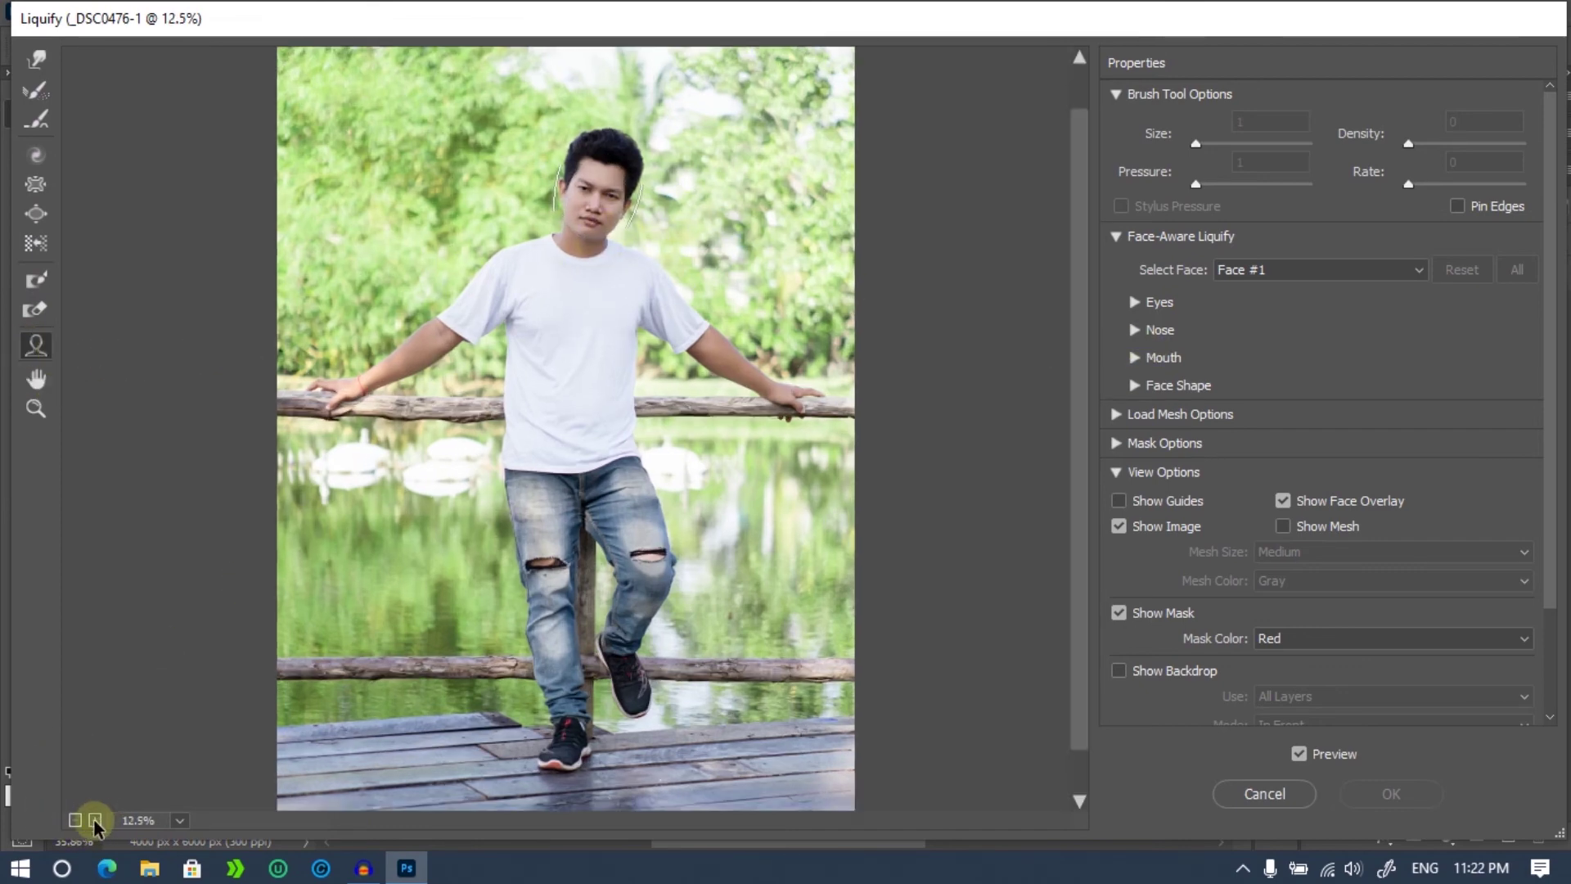
{"action": "left_click", "coordinate": [95, 821]}
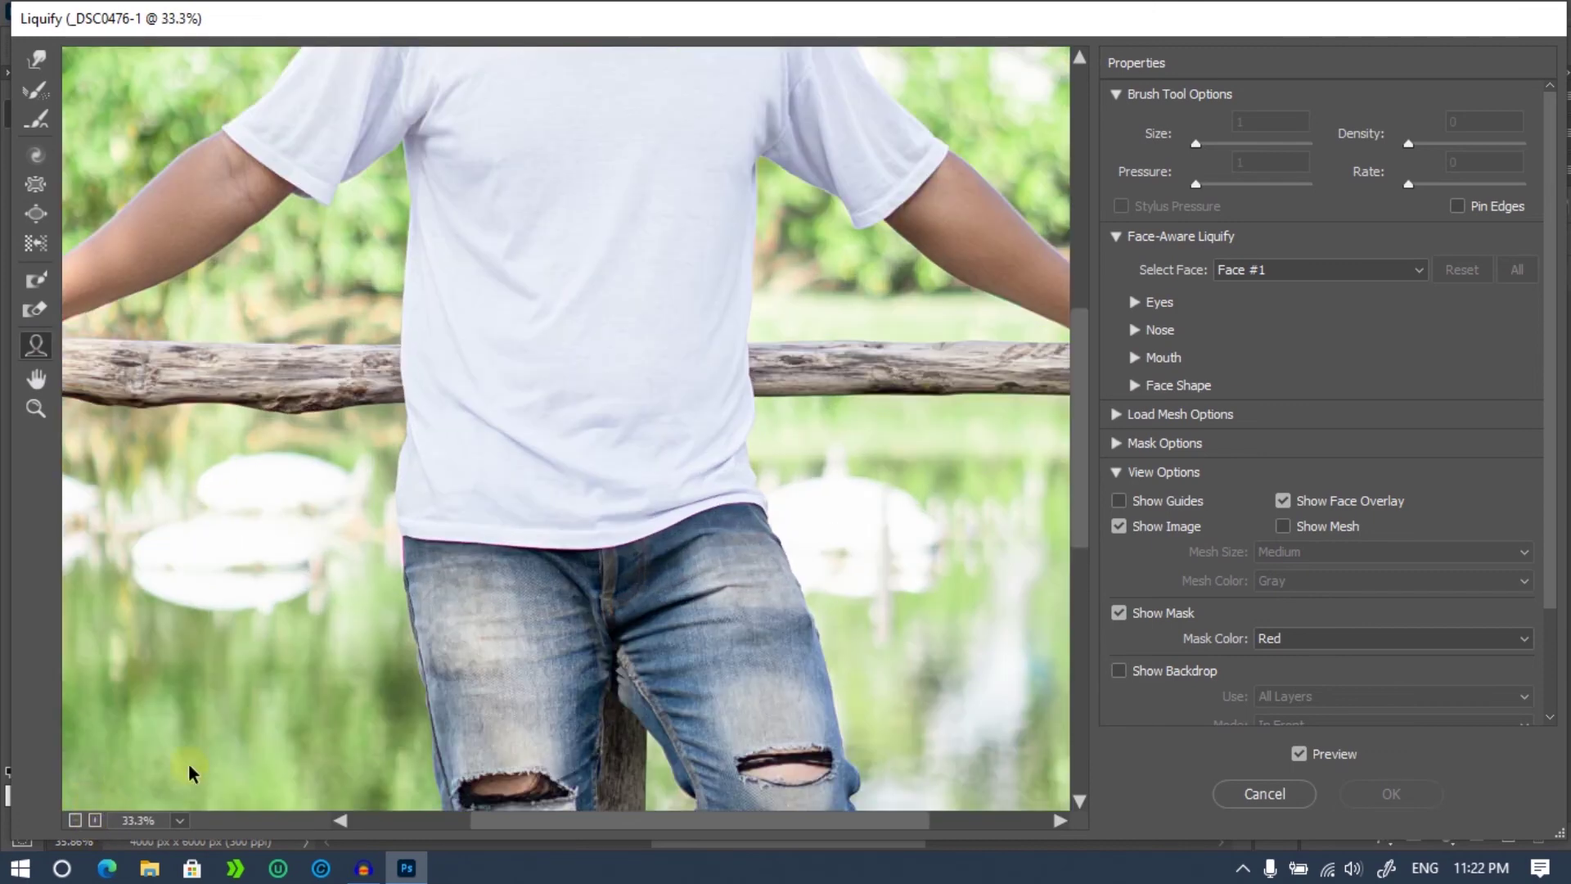
{"action": "left_click", "coordinate": [95, 821]}
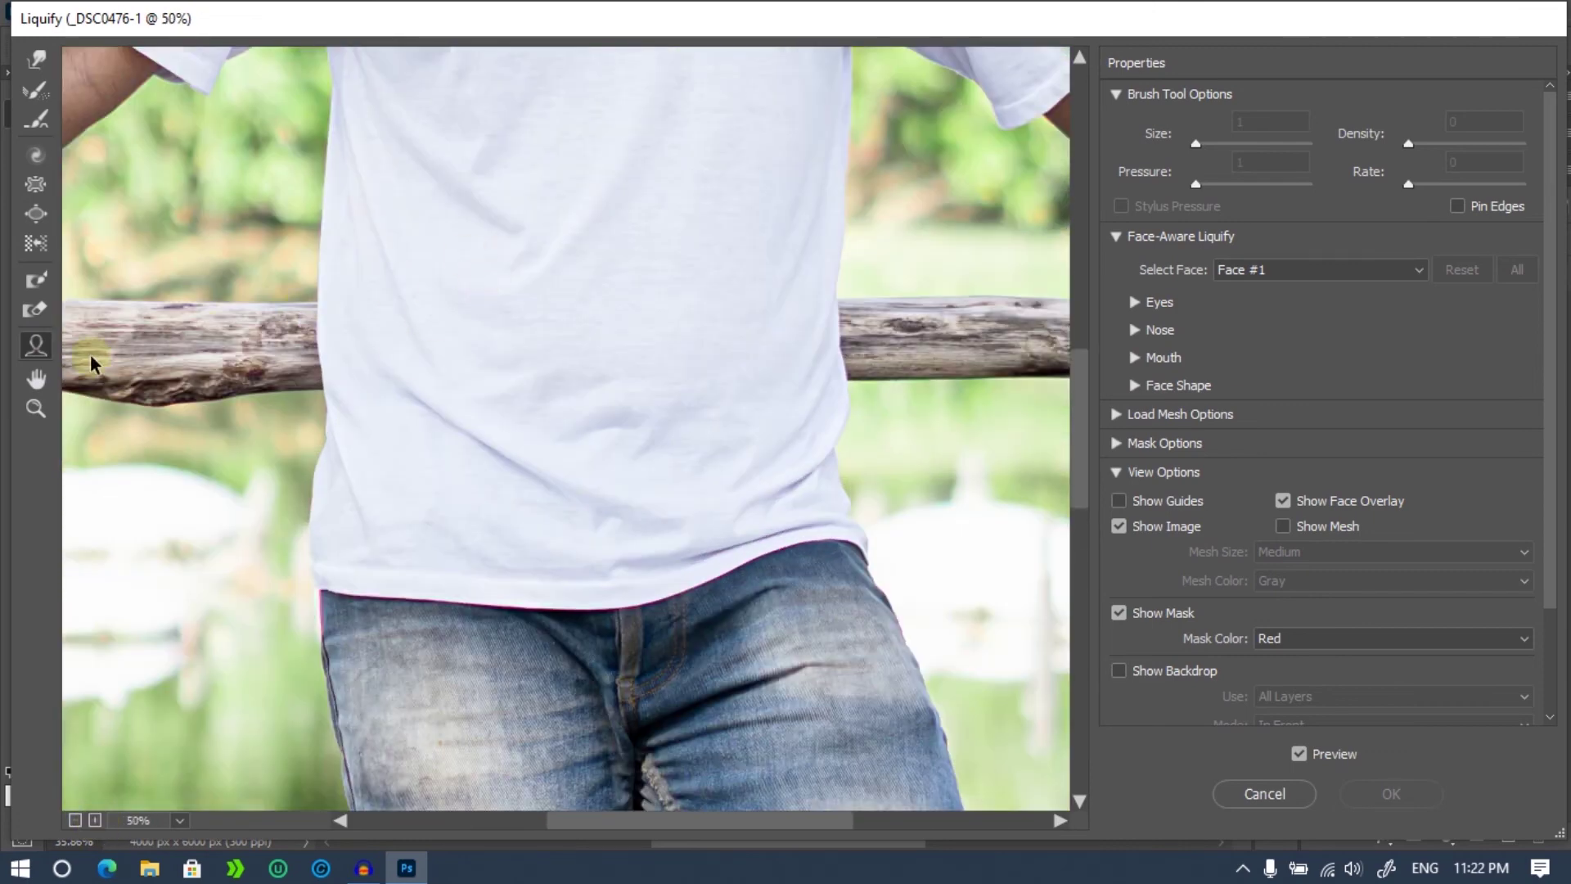
{"action": "left_click", "coordinate": [36, 379]}
{"action": "left_click_drag", "start_coordinate": [575, 393], "coordinate": [575, 671]}
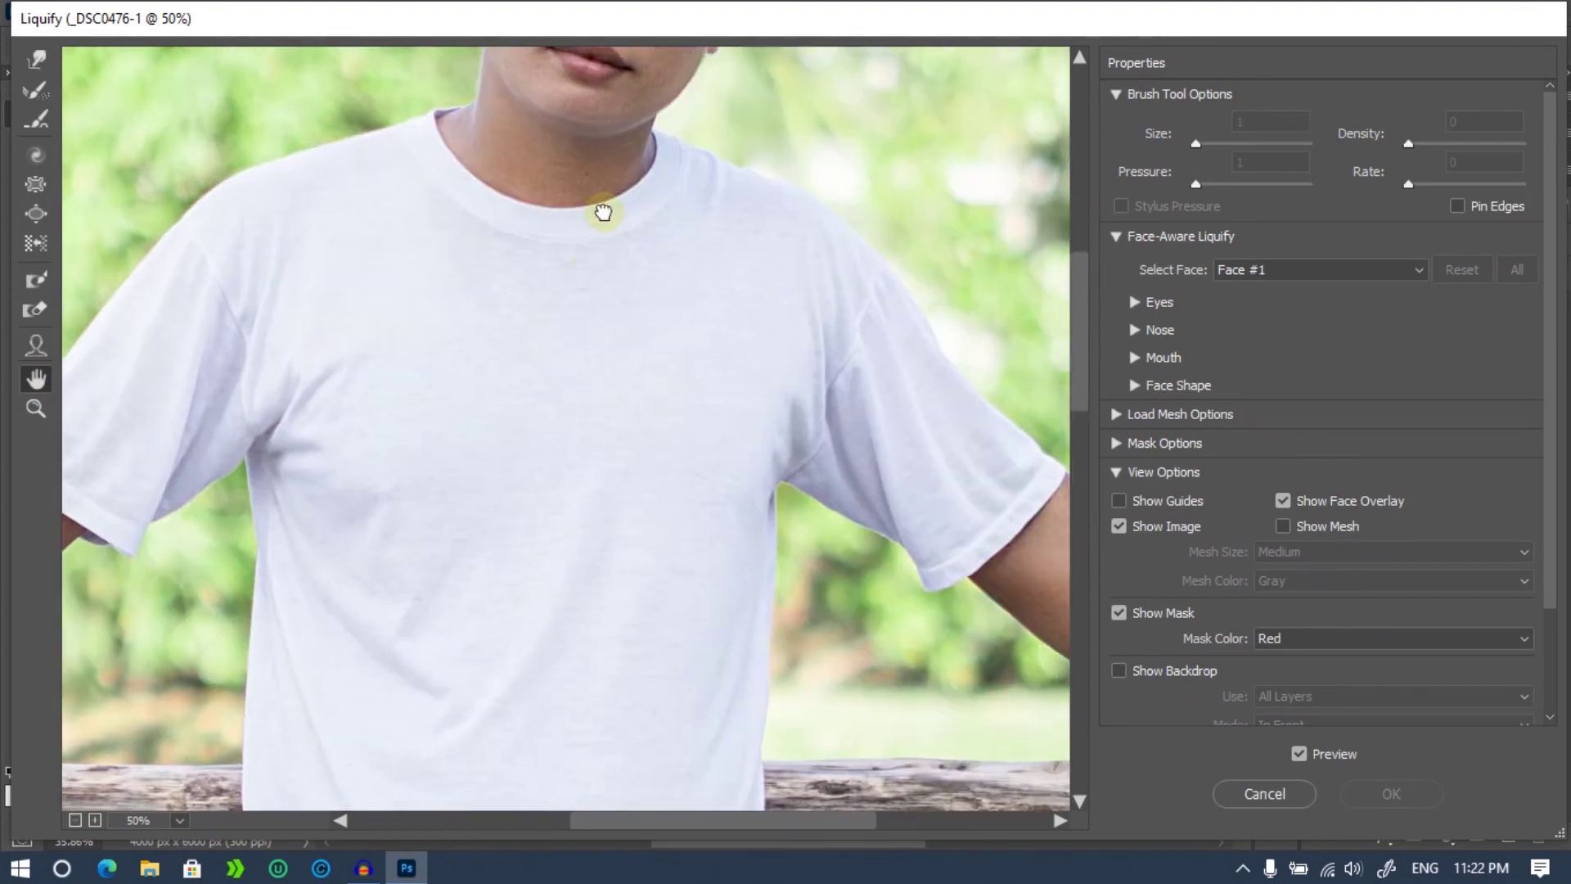
{"action": "mouse_move", "coordinate": [603, 210]}
{"action": "left_mouse_down"}
{"action": "mouse_move", "coordinate": [519, 659]}
{"action": "mouse_move", "coordinate": [565, 446]}
{"action": "left_mouse_up"}
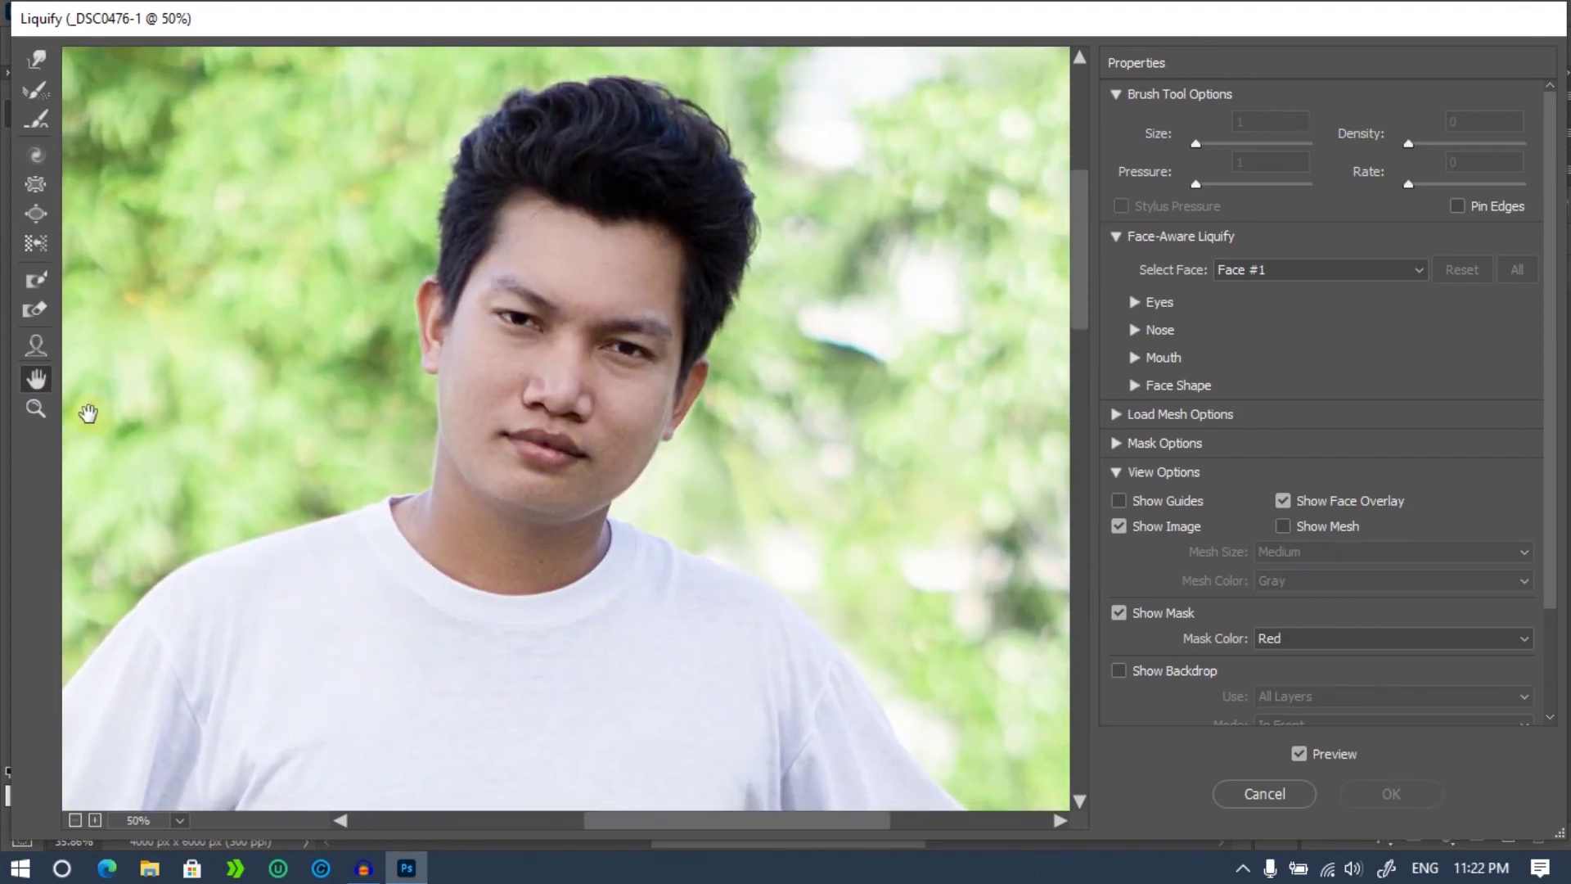
{"action": "left_click", "coordinate": [36, 345]}
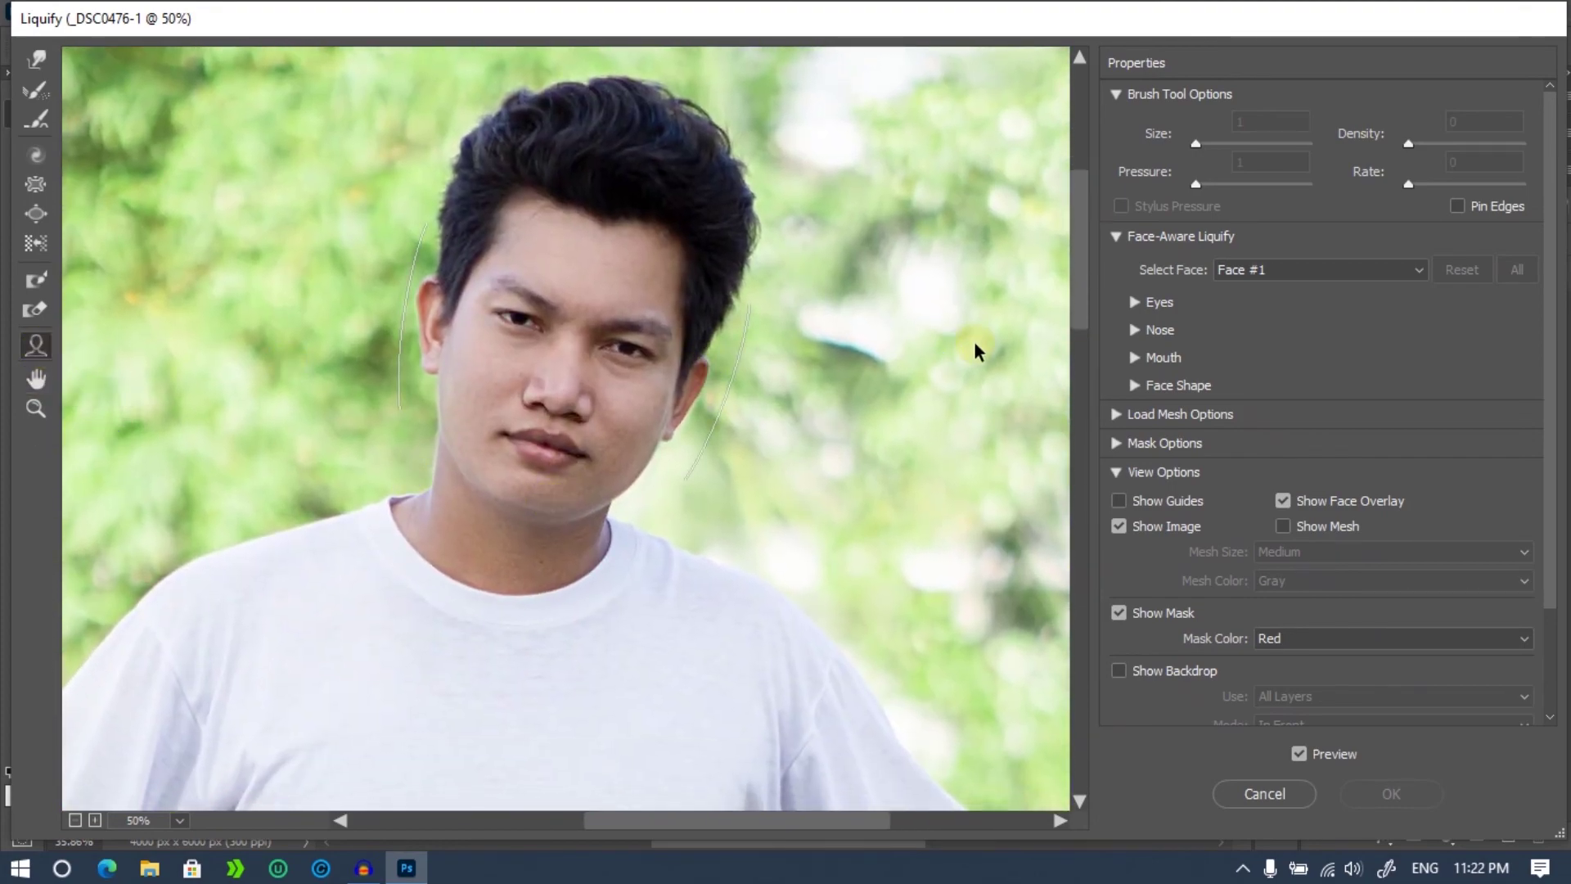
Under Face Shape, set Face Width to -33 and Jawline to -36.
{"action": "scroll", "coordinate": [1186, 299], "scroll_direction": "down", "scroll_amount": 2}
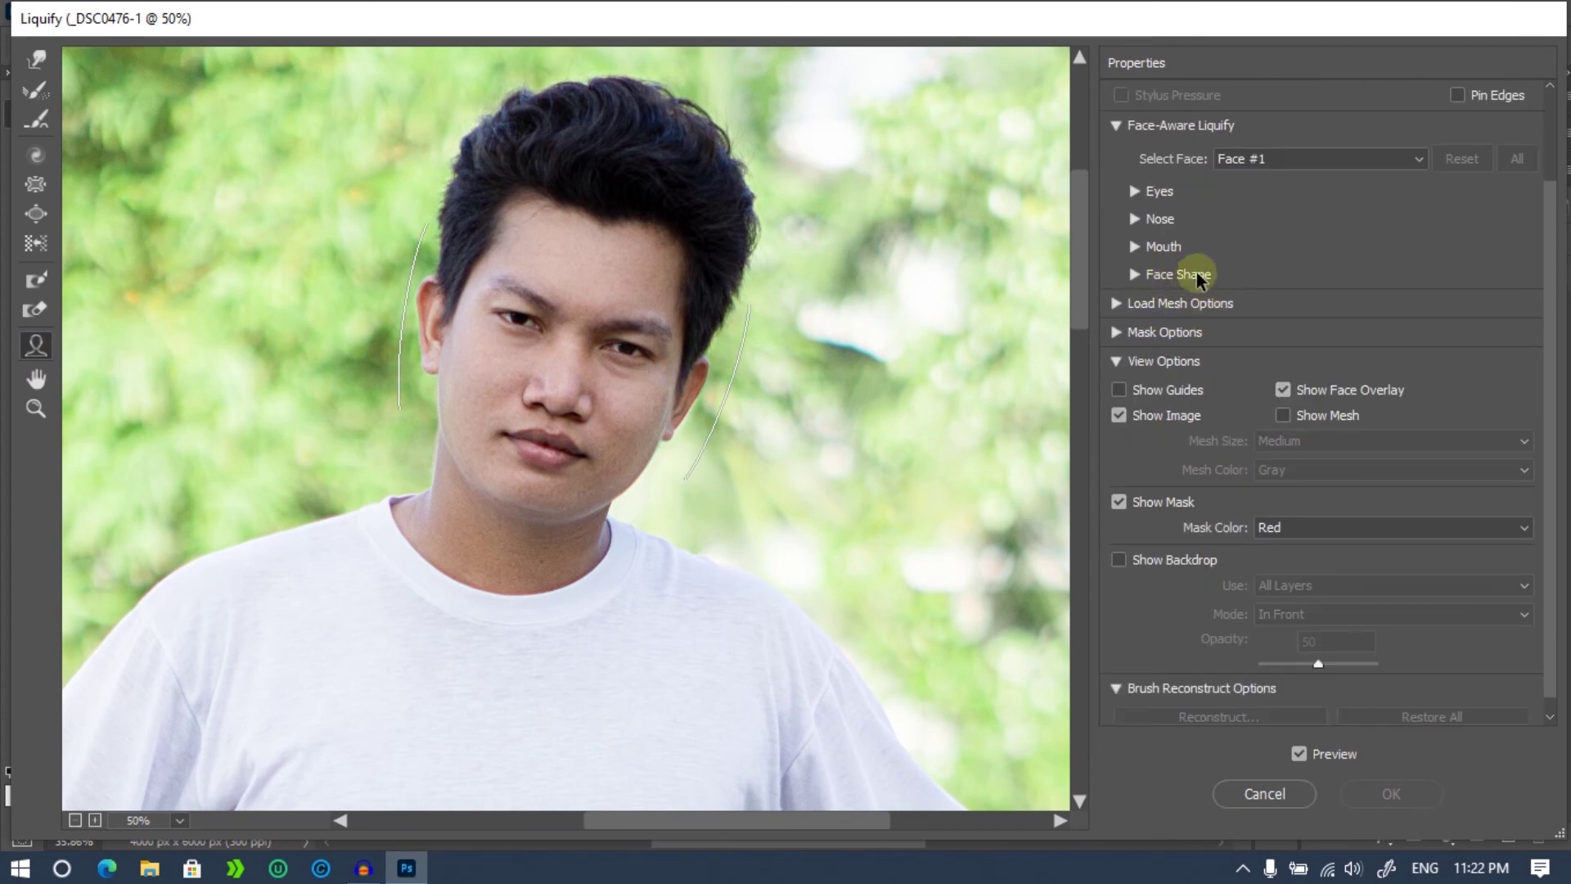
{"action": "left_click", "coordinate": [1141, 273]}
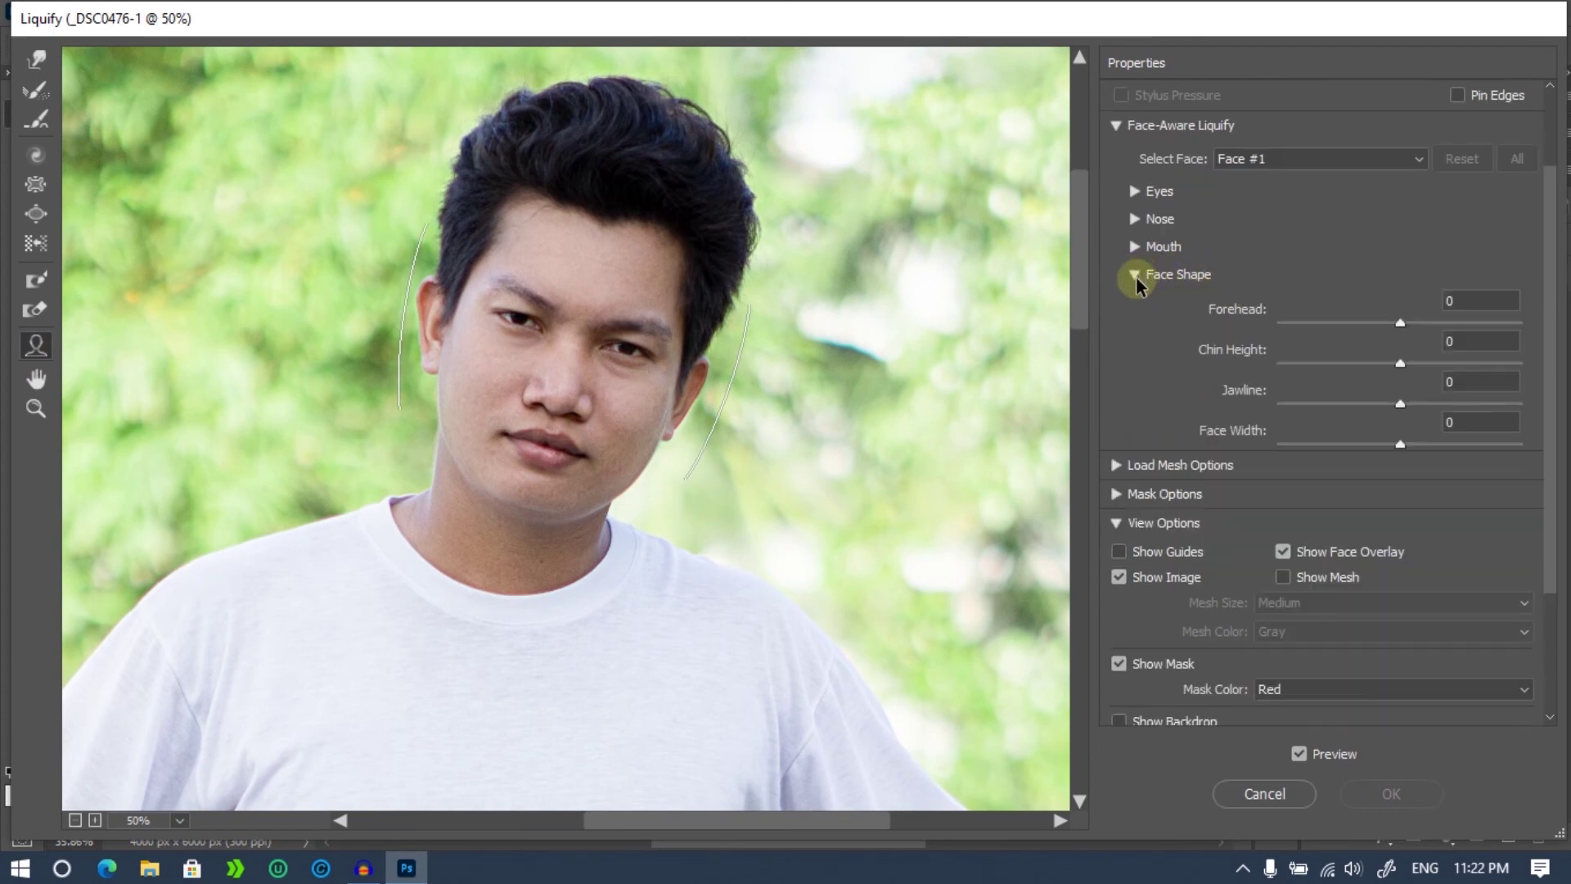
{"action": "scroll", "coordinate": [1323, 402], "scroll_direction": "down", "scroll_amount": 2}
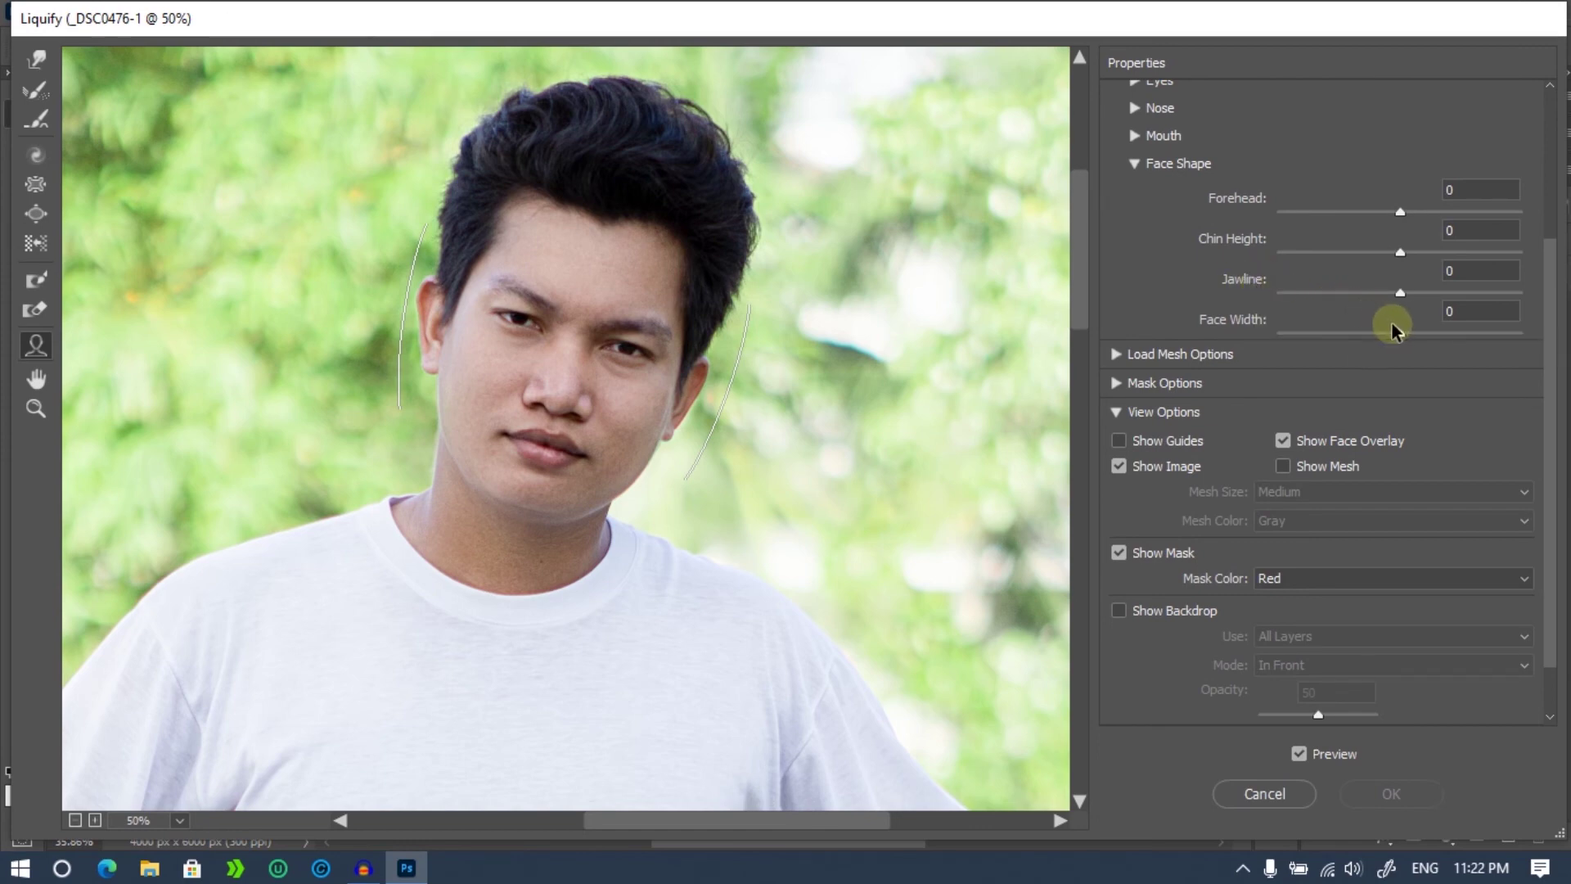
{"action": "mouse_move", "coordinate": [1401, 331]}
{"action": "left_mouse_down"}
{"action": "mouse_move", "coordinate": [1349, 331]}
{"action": "mouse_move", "coordinate": [1418, 333]}
{"action": "mouse_move", "coordinate": [1333, 333]}
{"action": "mouse_move", "coordinate": [1395, 333]}
{"action": "left_mouse_up"}
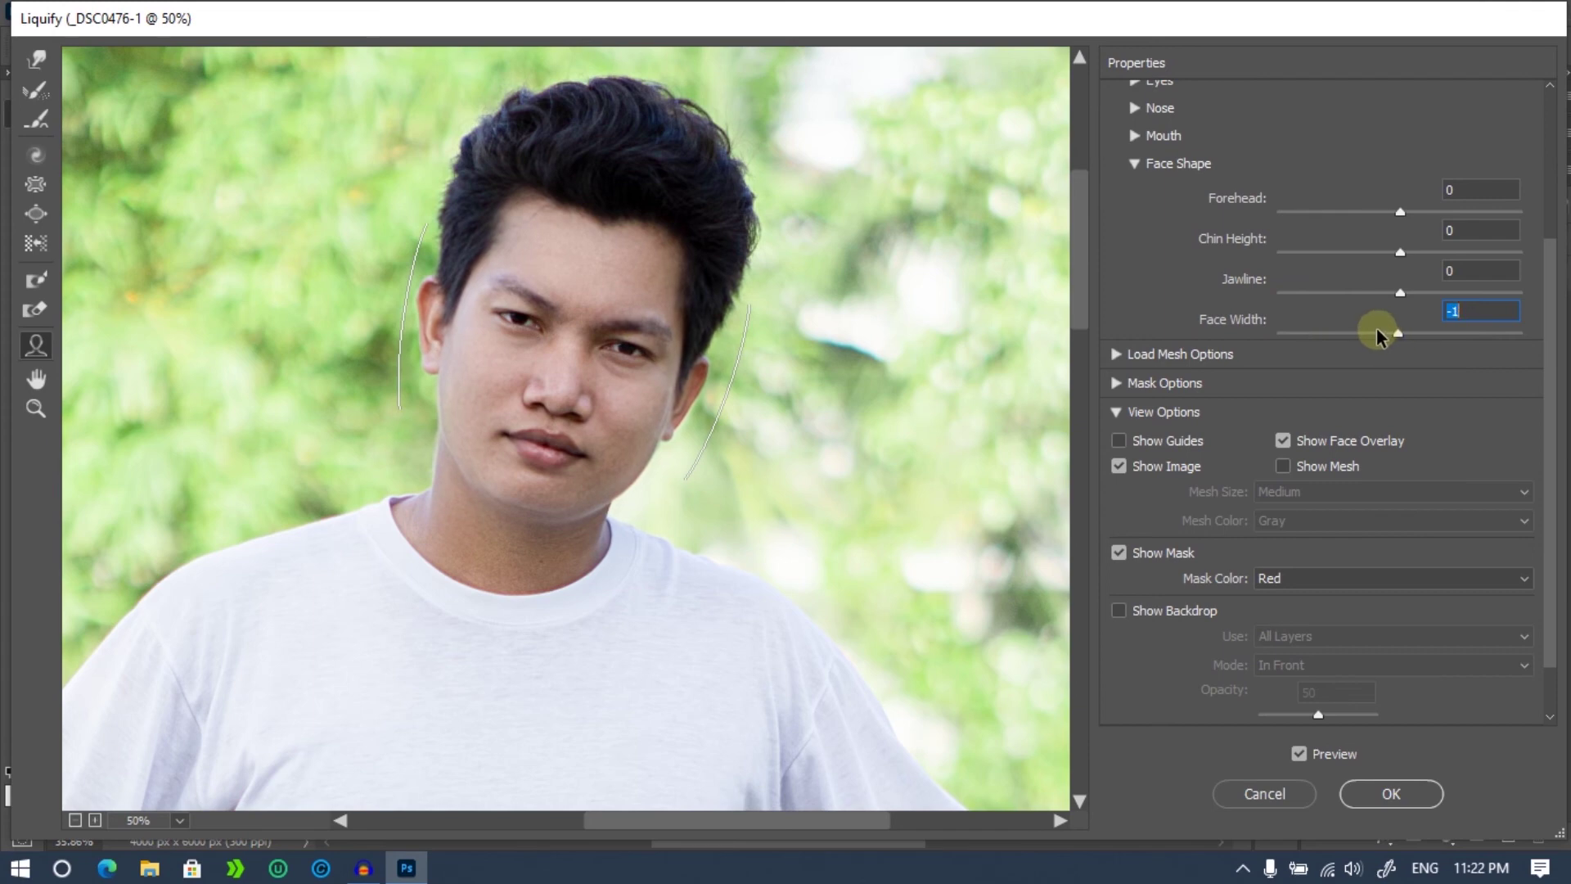
{"action": "scroll", "coordinate": [1318, 315], "scroll_direction": "down", "scroll_amount": 1}
{"action": "mouse_move", "coordinate": [1396, 273]}
{"action": "left_mouse_down"}
{"action": "mouse_move", "coordinate": [1356, 278]}
{"action": "mouse_move", "coordinate": [1342, 237]}
{"action": "mouse_move", "coordinate": [1356, 238]}
{"action": "left_mouse_up"}
{"action": "left_click", "coordinate": [1395, 239]}
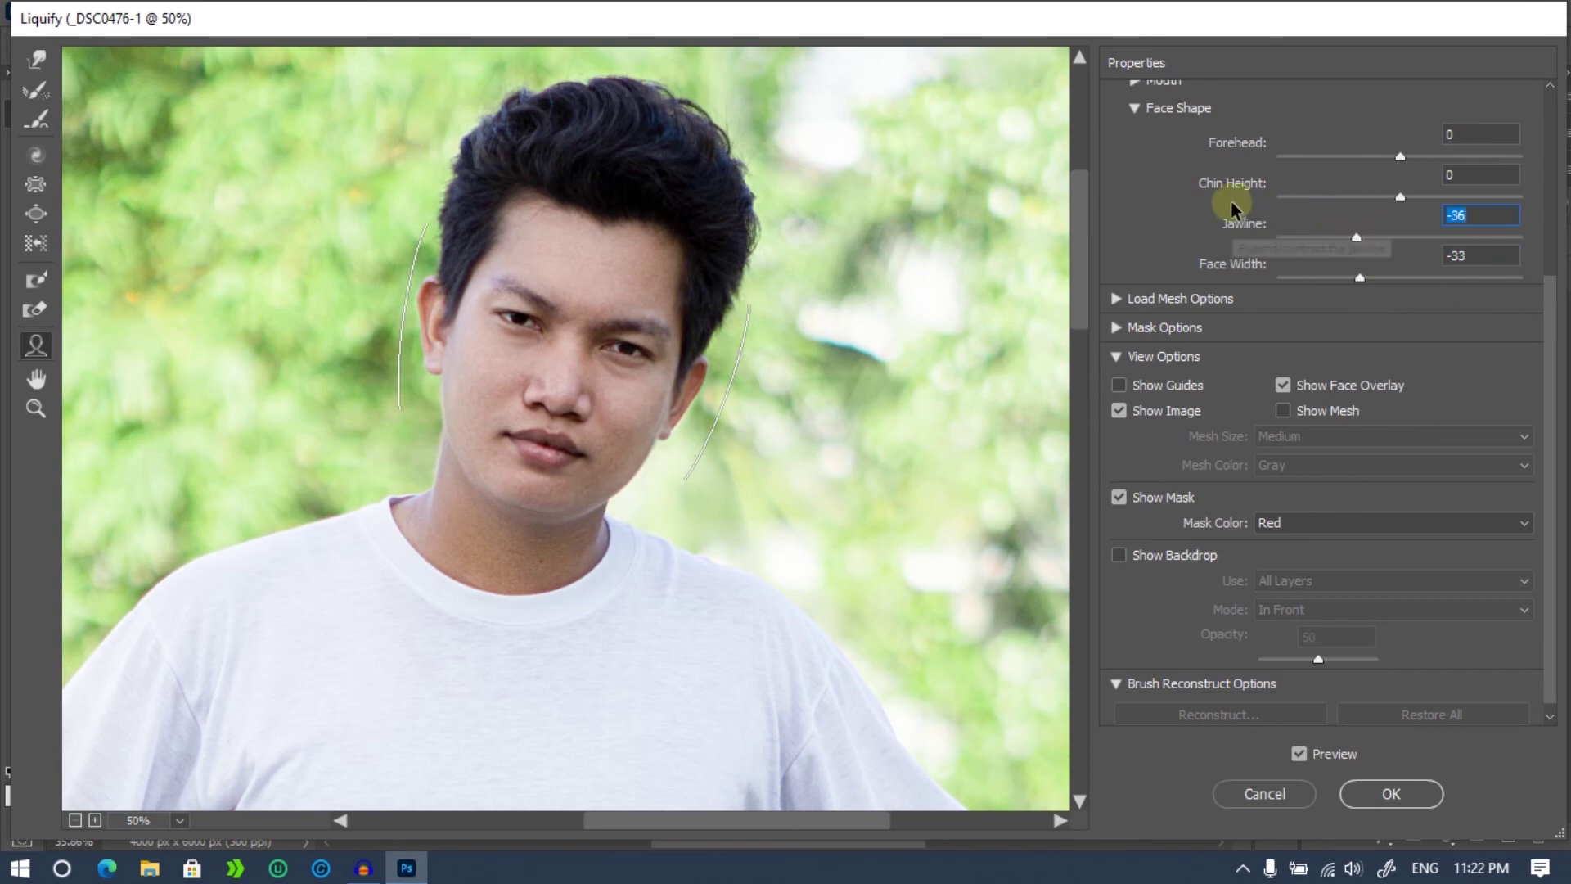
{"action": "scroll", "coordinate": [1234, 208], "scroll_direction": "up", "scroll_amount": 3}
{"action": "scroll", "coordinate": [1233, 208], "scroll_direction": "up", "scroll_amount": 2}
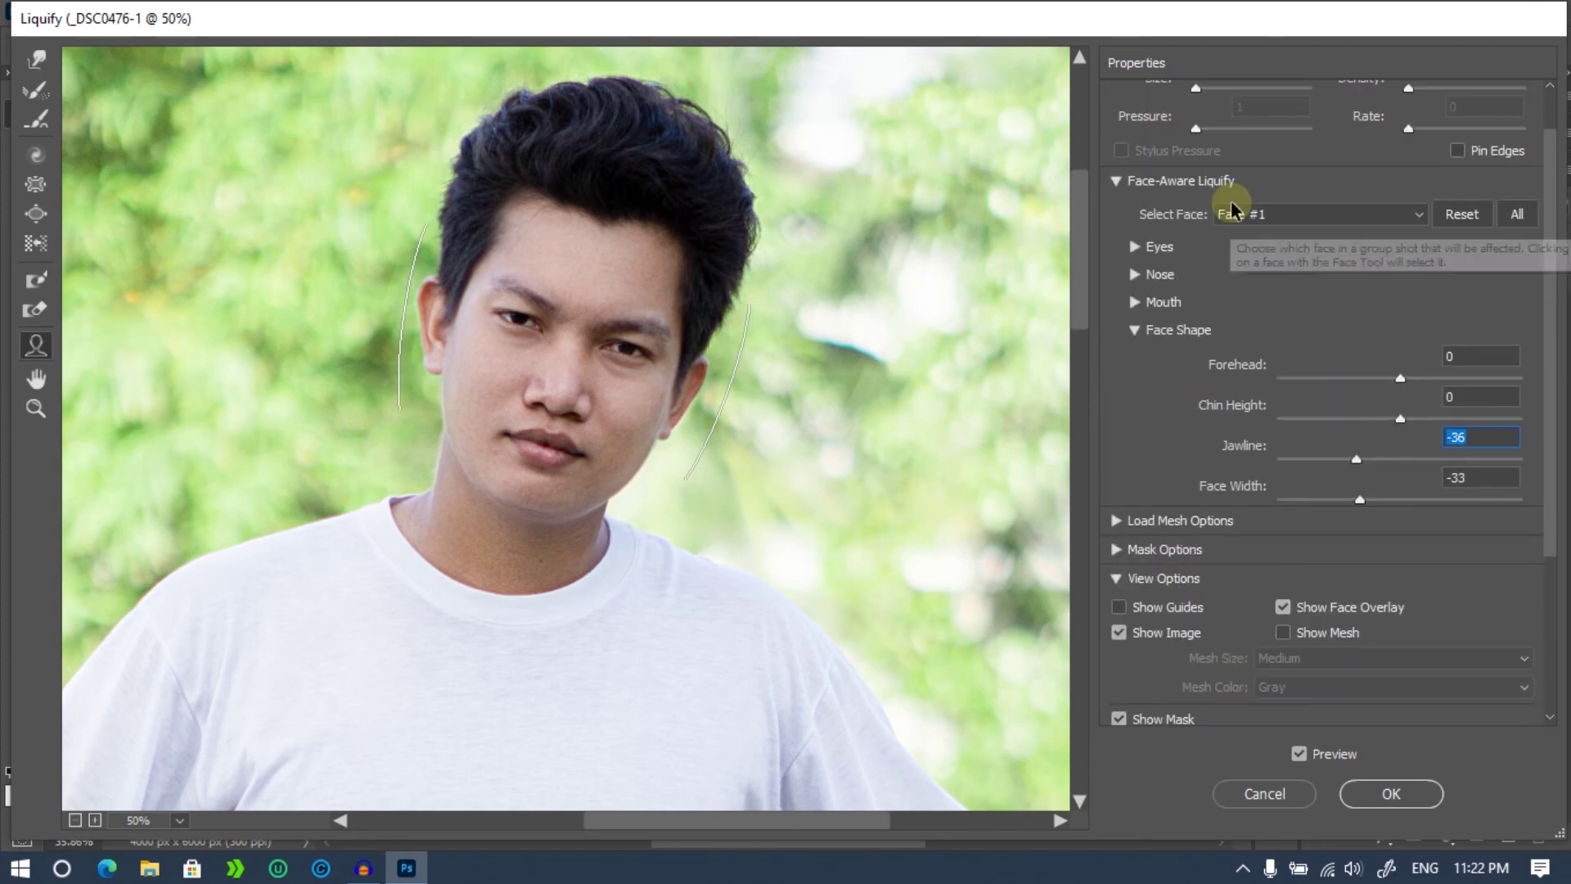
Link Eye Size and set both eyes to 15, zooming the preview out to 12.5%.
{"action": "left_click", "coordinate": [1134, 246]}
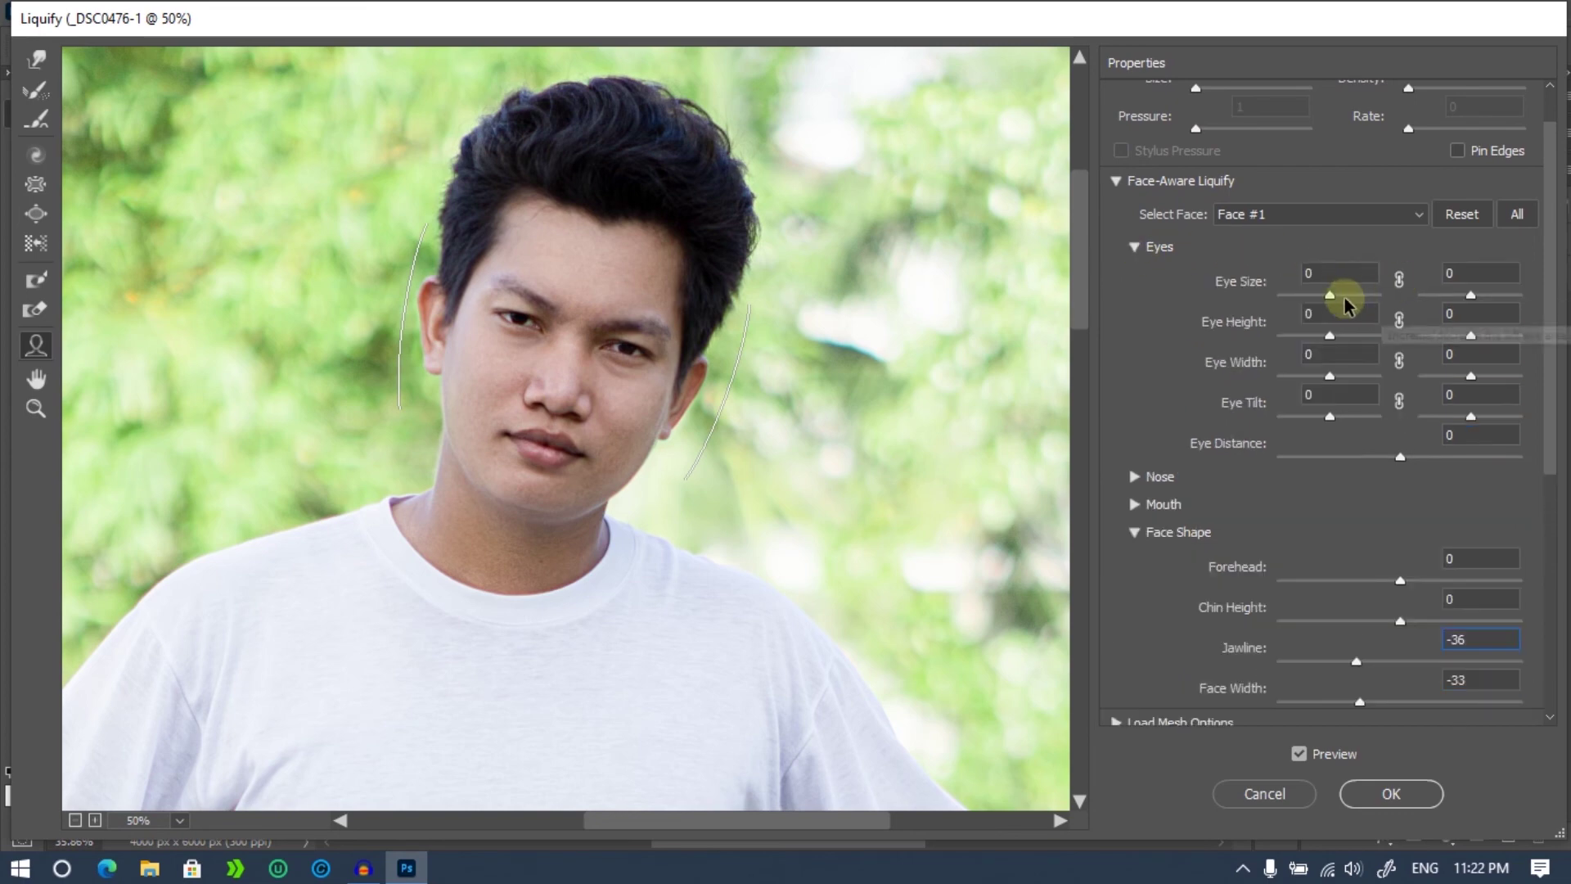
{"action": "mouse_move", "coordinate": [1328, 303]}
{"action": "left_mouse_down"}
{"action": "mouse_move", "coordinate": [1362, 305]}
{"action": "mouse_move", "coordinate": [1307, 307]}
{"action": "left_mouse_up"}
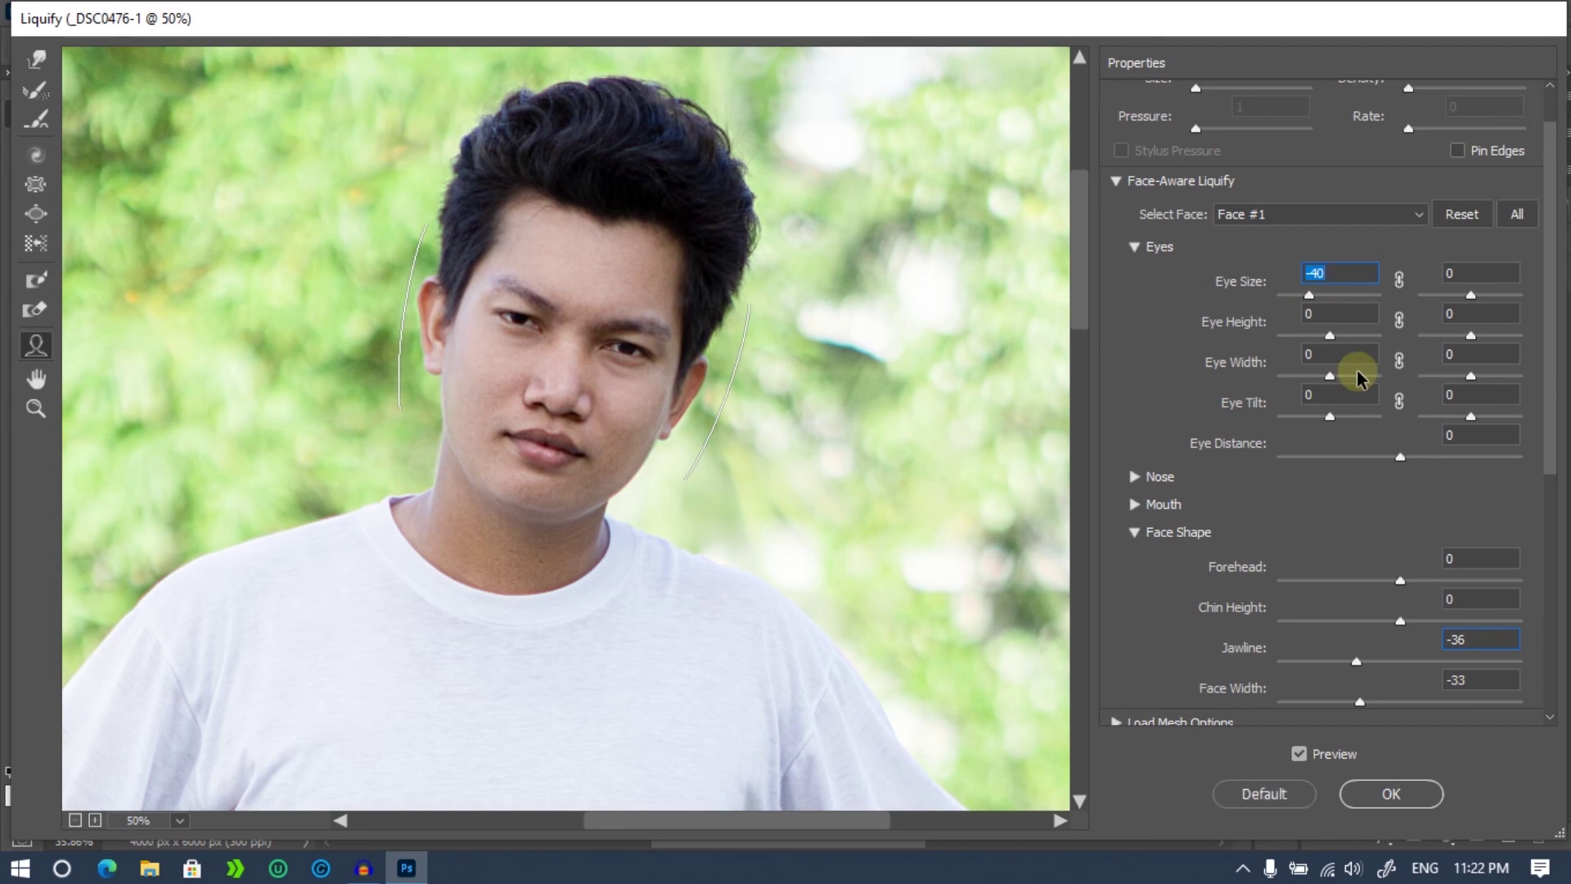
{"action": "type", "text": "0"}
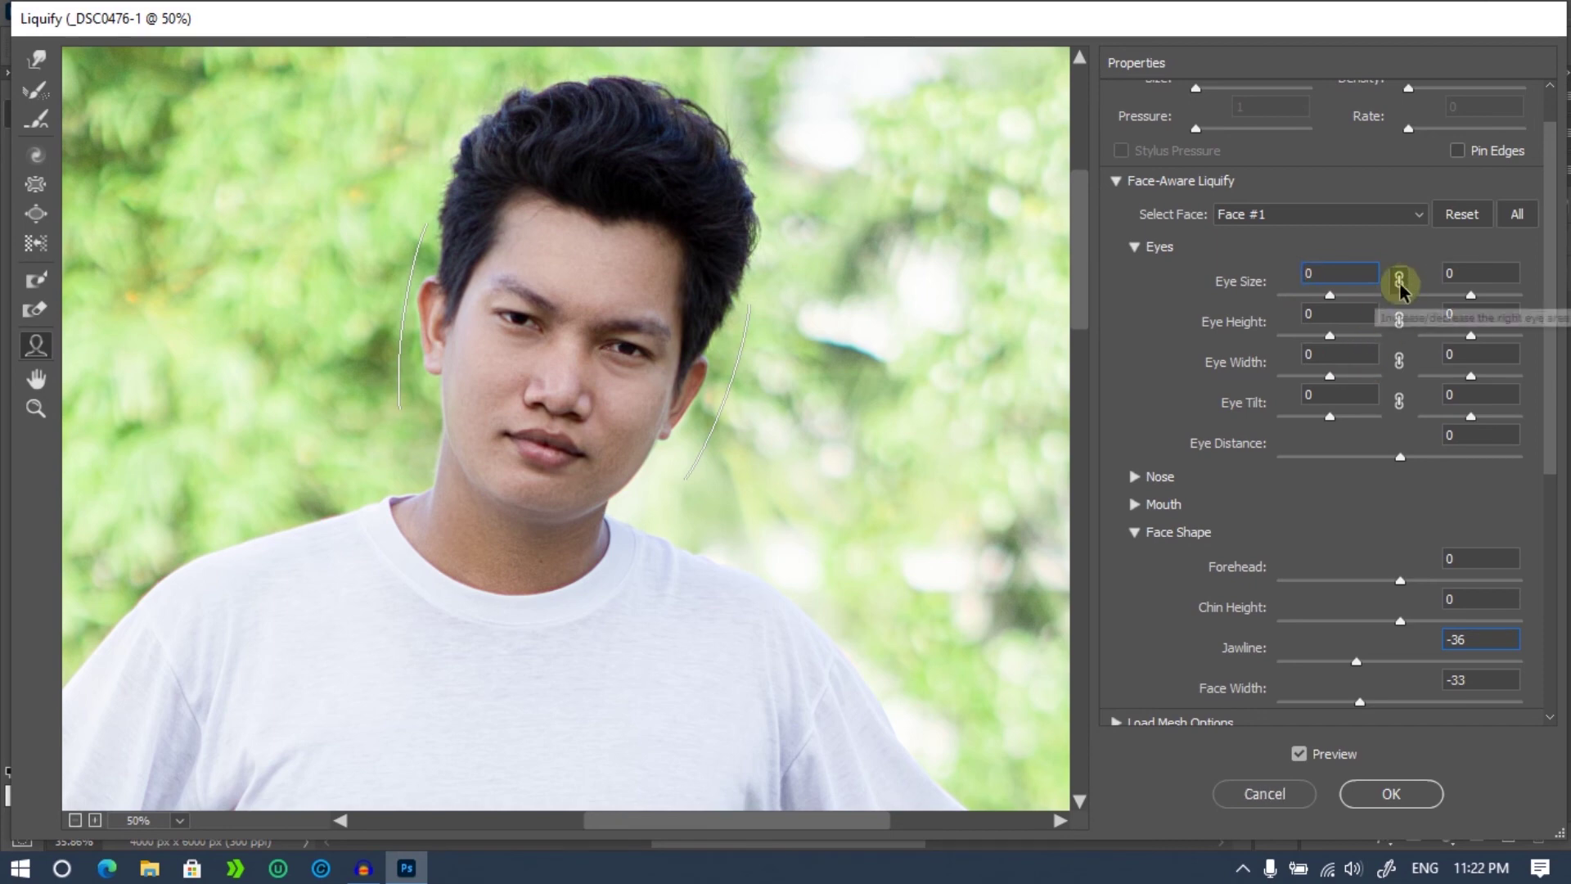
{"action": "left_click", "coordinate": [1399, 280]}
{"action": "left_click_drag", "start_coordinate": [1330, 296], "coordinate": [1318, 296]}
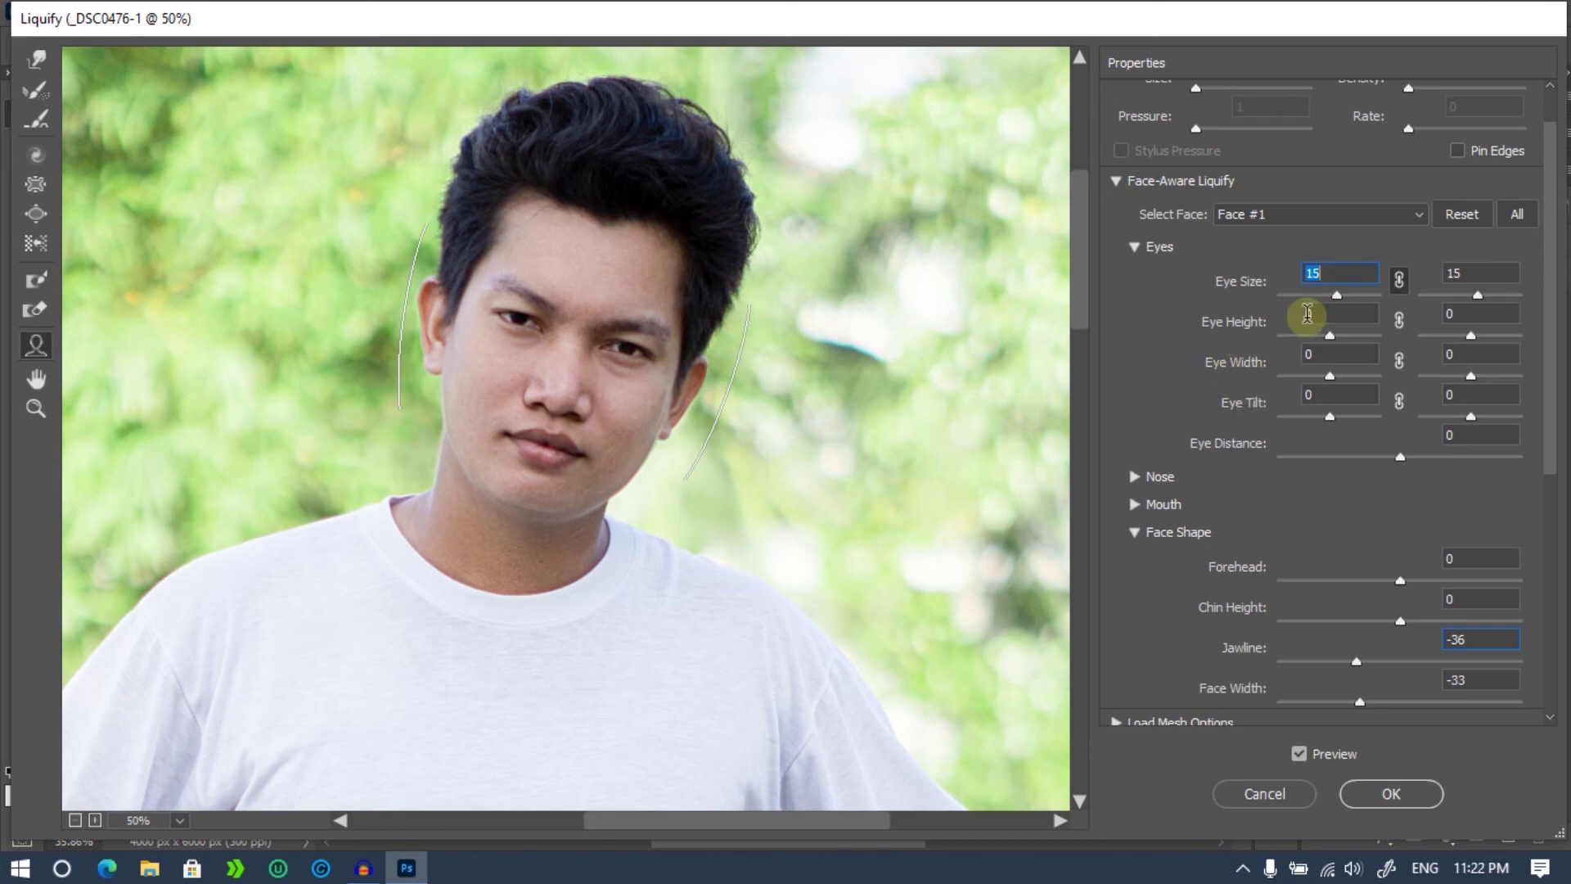
{"action": "scroll", "coordinate": [1307, 319], "scroll_direction": "down", "scroll_amount": 1}
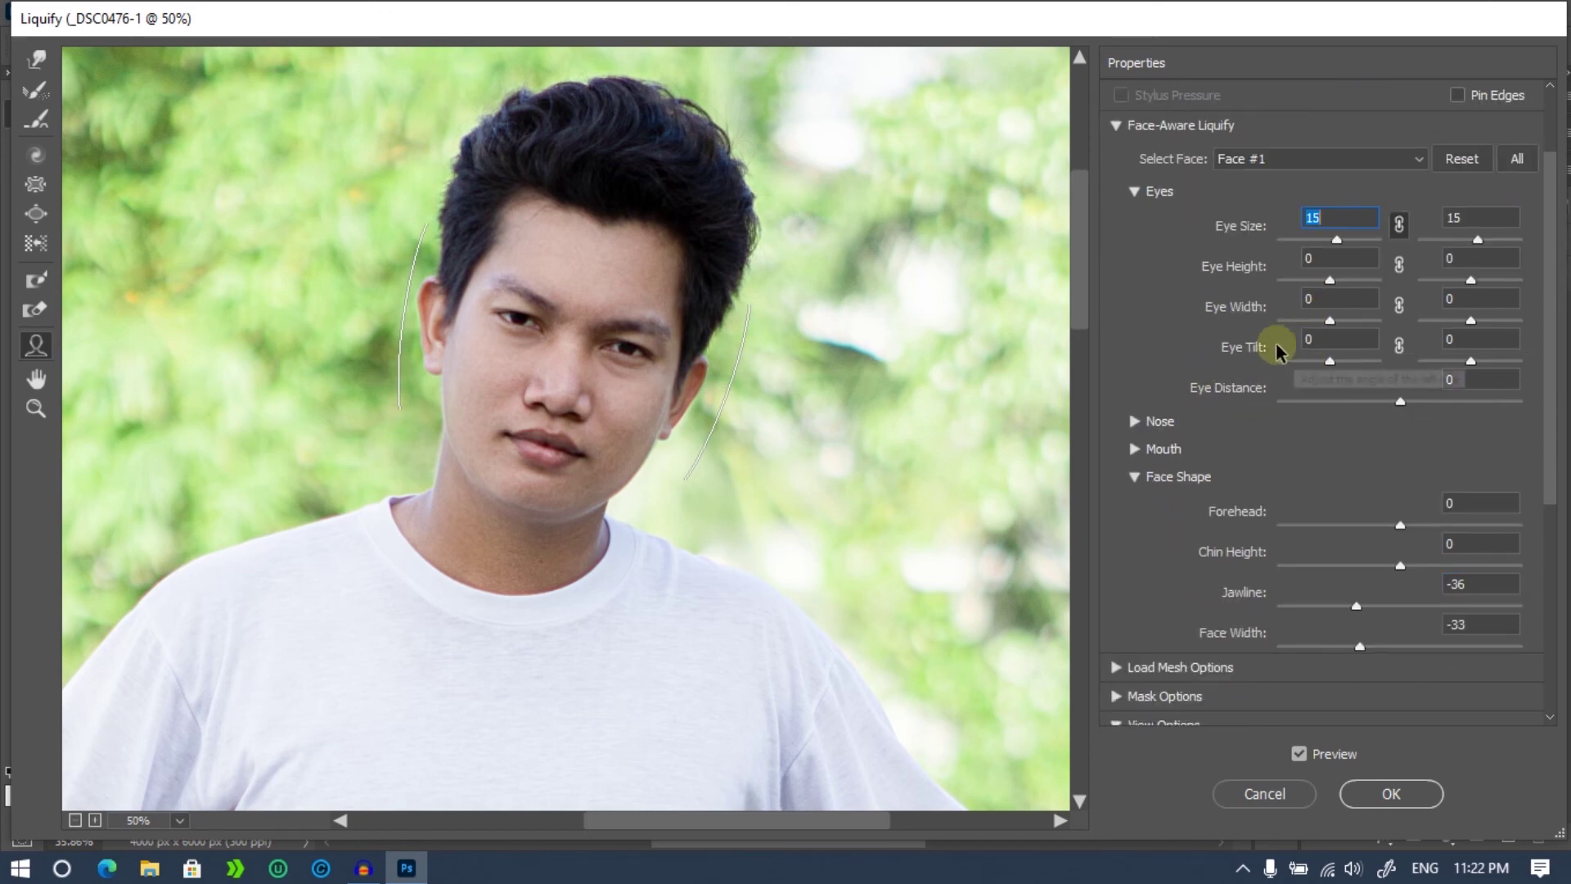
{"action": "scroll", "coordinate": [1184, 352], "scroll_direction": "down", "scroll_amount": 2}
{"action": "scroll", "coordinate": [1185, 361], "scroll_direction": "down", "scroll_amount": 2}
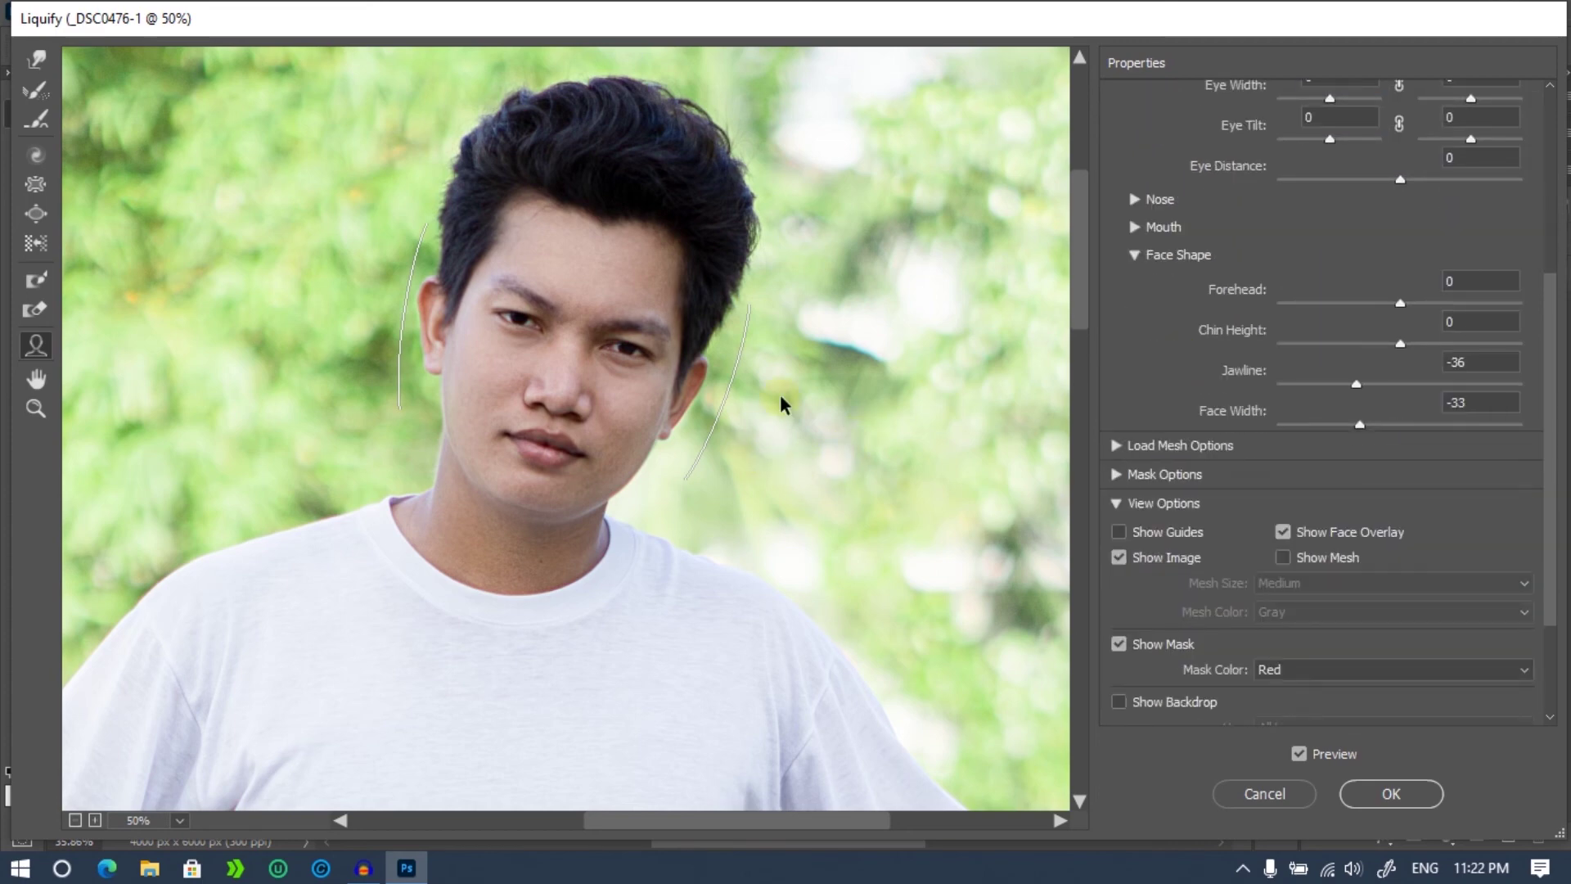
{"action": "left_click", "coordinate": [74, 820]}
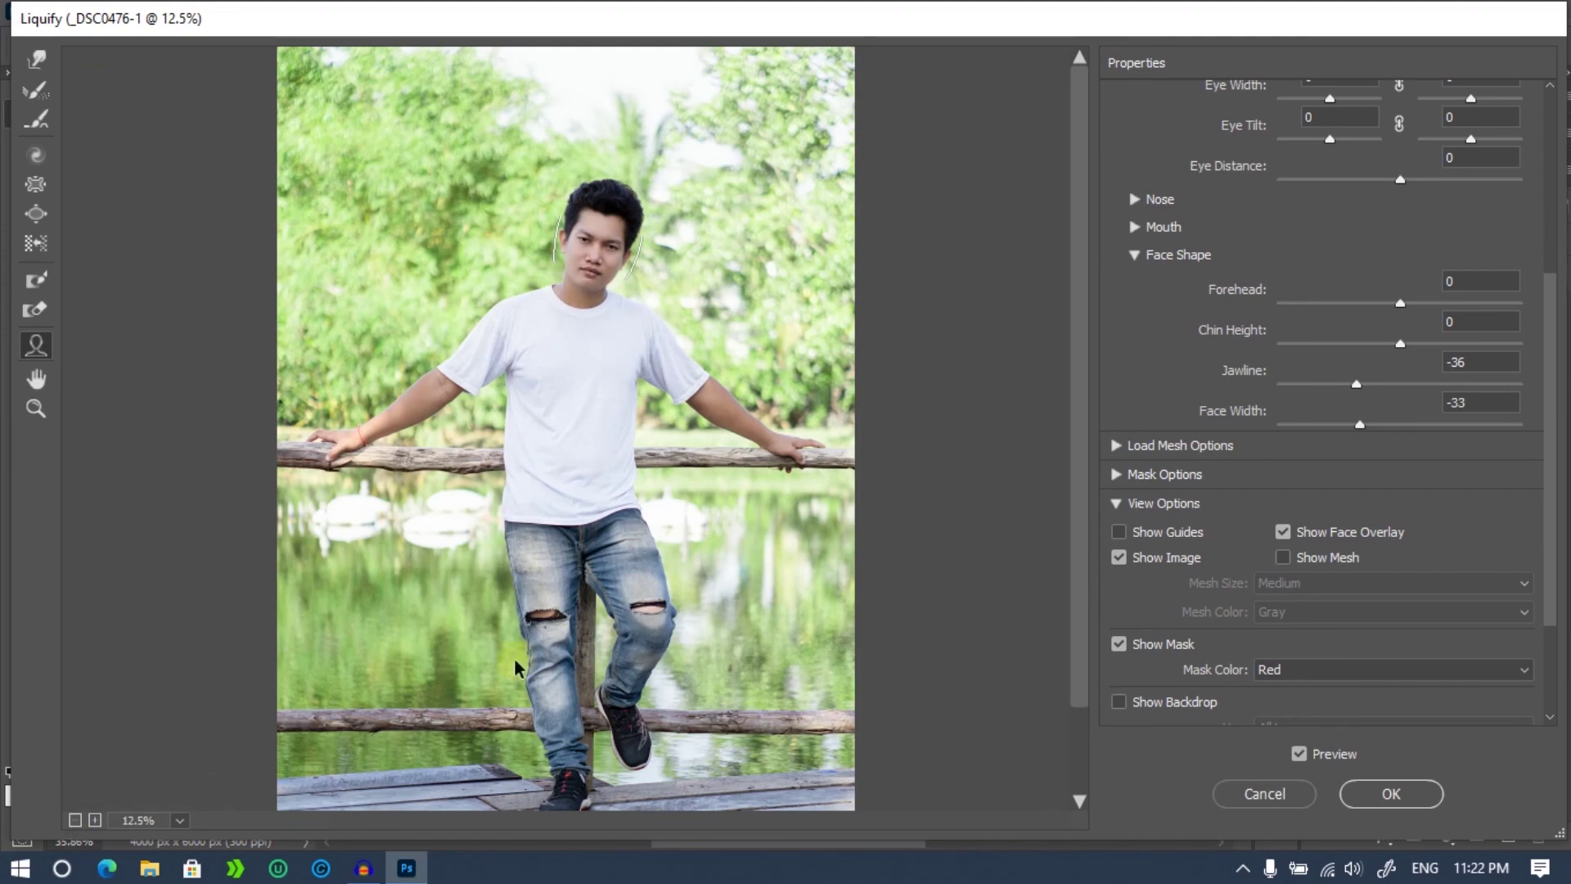
{"action": "left_click", "coordinate": [986, 491]}
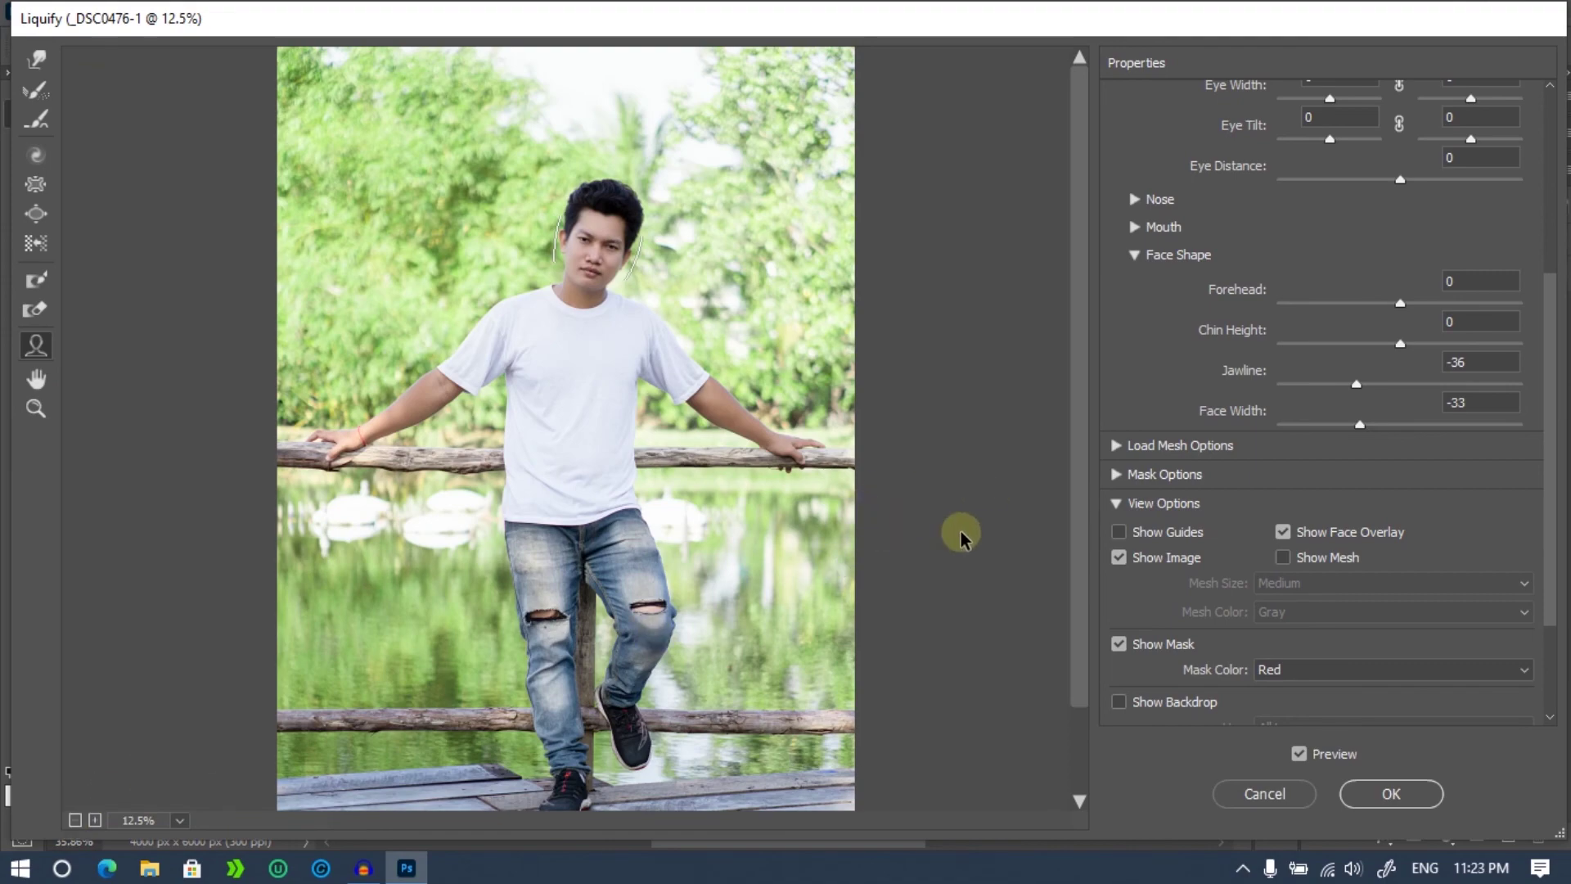
Apply the Liquify face reshaping and zoom out to see the full-body photo.
{"action": "left_click", "coordinate": [1395, 794]}
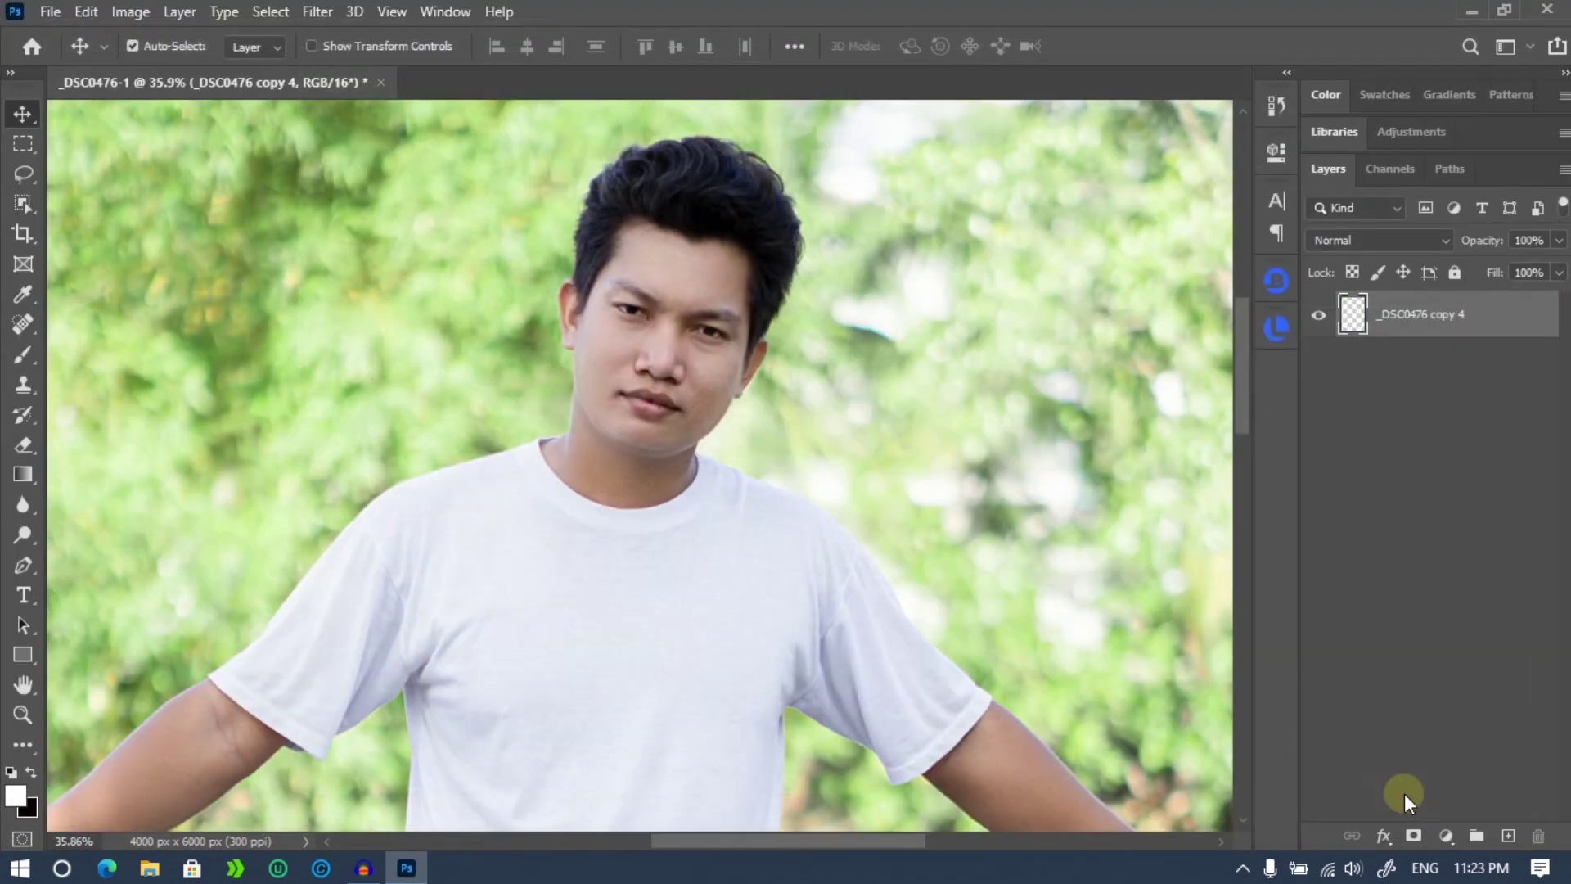
{"action": "scroll", "coordinate": [804, 448], "scroll_direction": "down", "scroll_amount": 2}
{"action": "scroll", "coordinate": [803, 448], "scroll_direction": "down", "scroll_amount": 3}
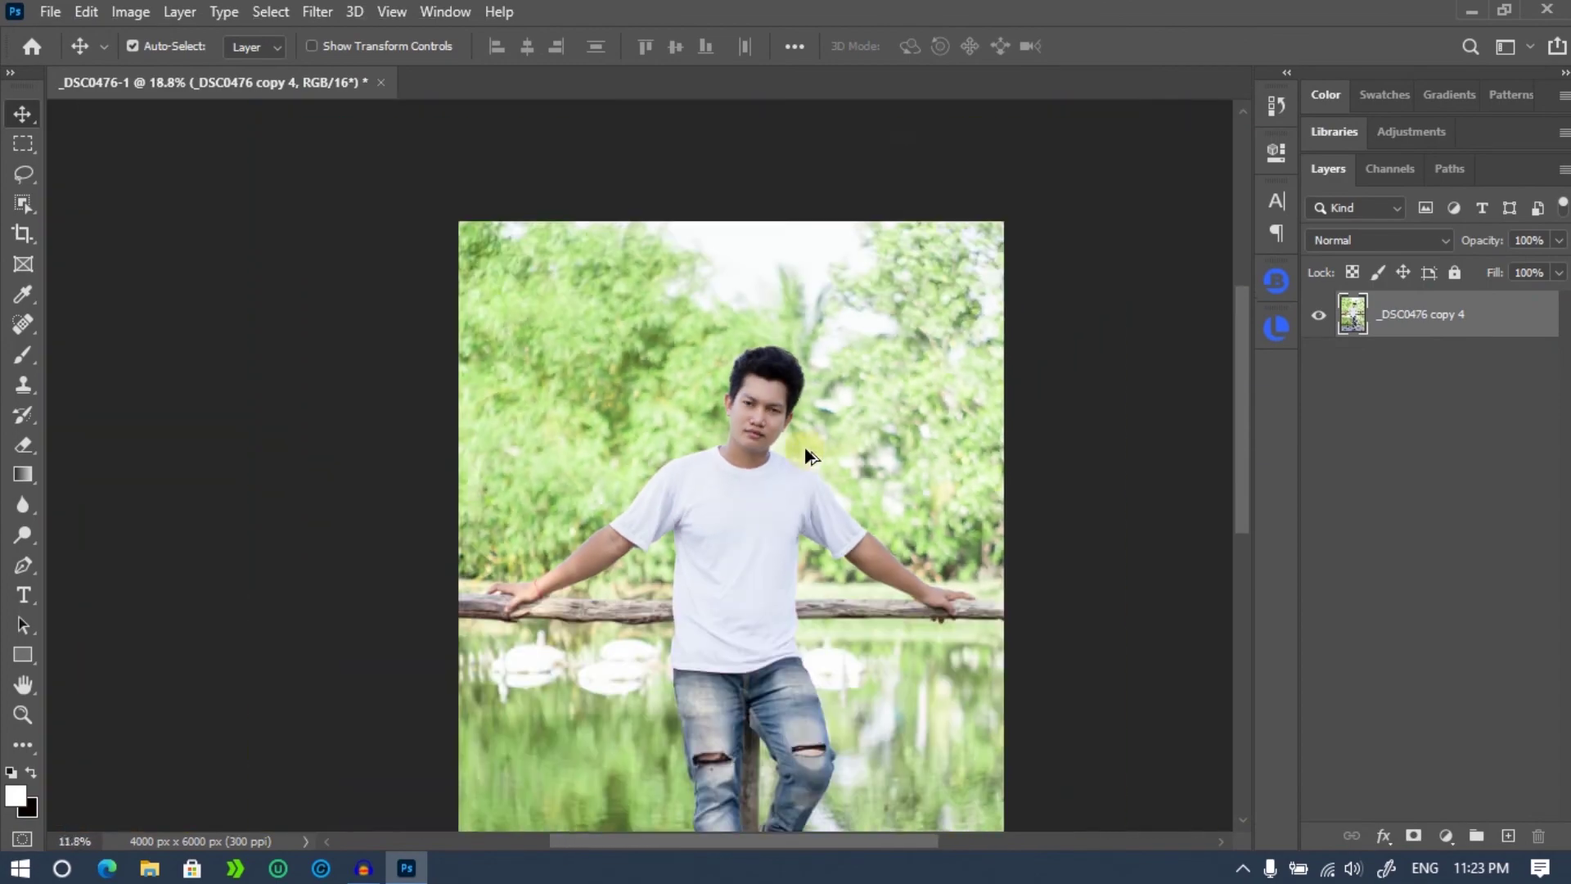
{"action": "scroll", "coordinate": [804, 449], "scroll_direction": "down", "scroll_amount": 1}
{"action": "scroll", "coordinate": [803, 448], "scroll_direction": "down", "scroll_amount": 1}
{"action": "scroll", "coordinate": [785, 435], "scroll_direction": "down", "scroll_amount": 2}
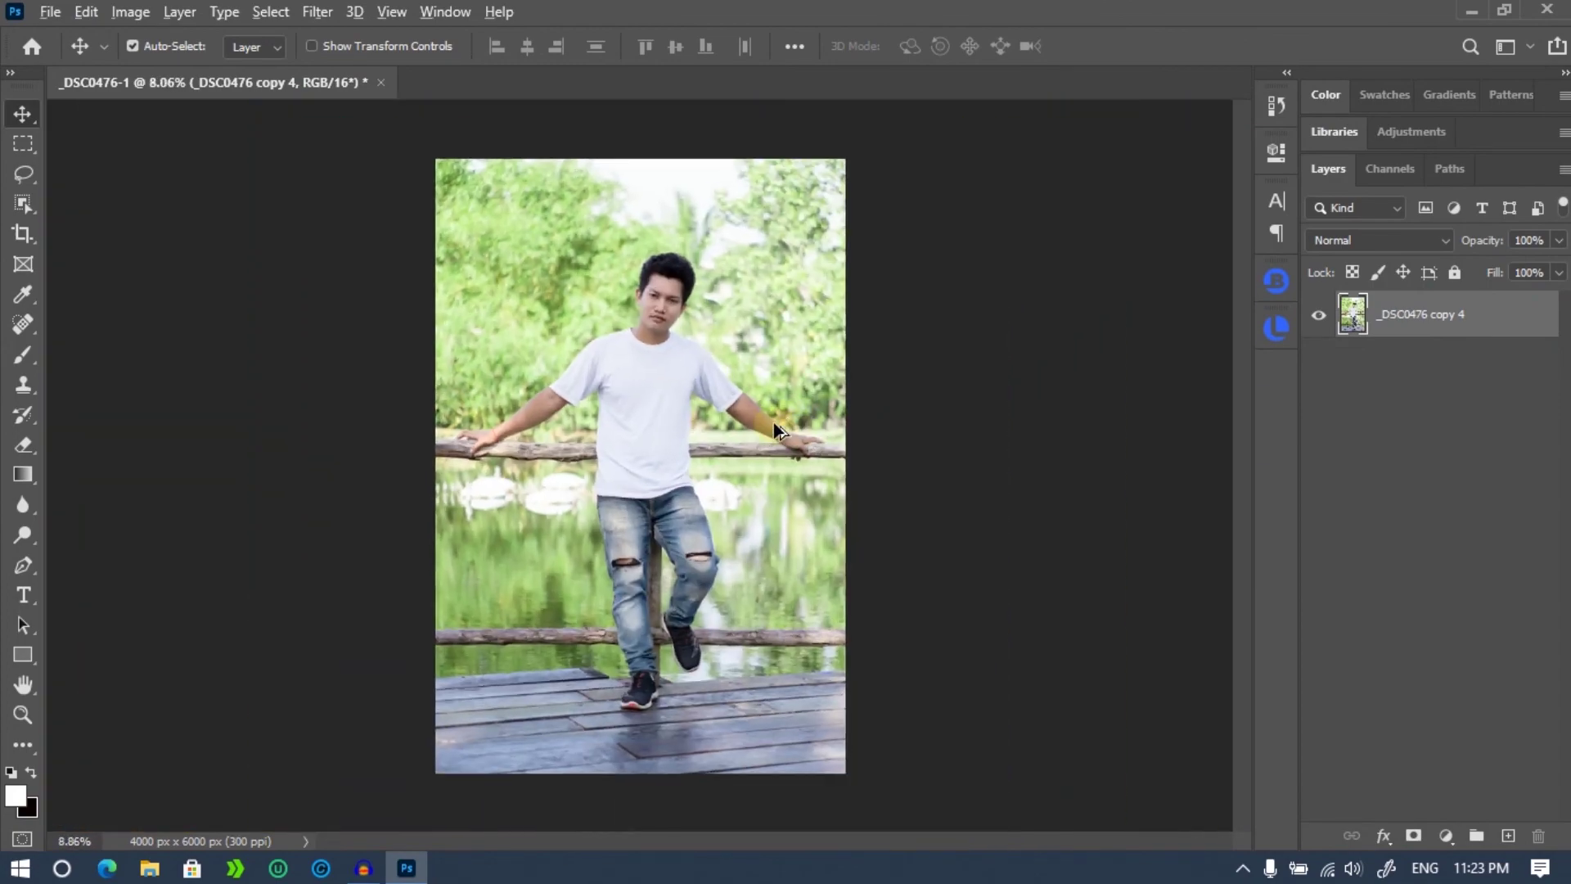
{"action": "scroll", "coordinate": [773, 423], "scroll_direction": "up", "scroll_amount": 1}
Reopen the Camera Raw filter from the Filter menu on the _DSC0476 copy 4 layer.
{"action": "left_click", "coordinate": [67, 82]}
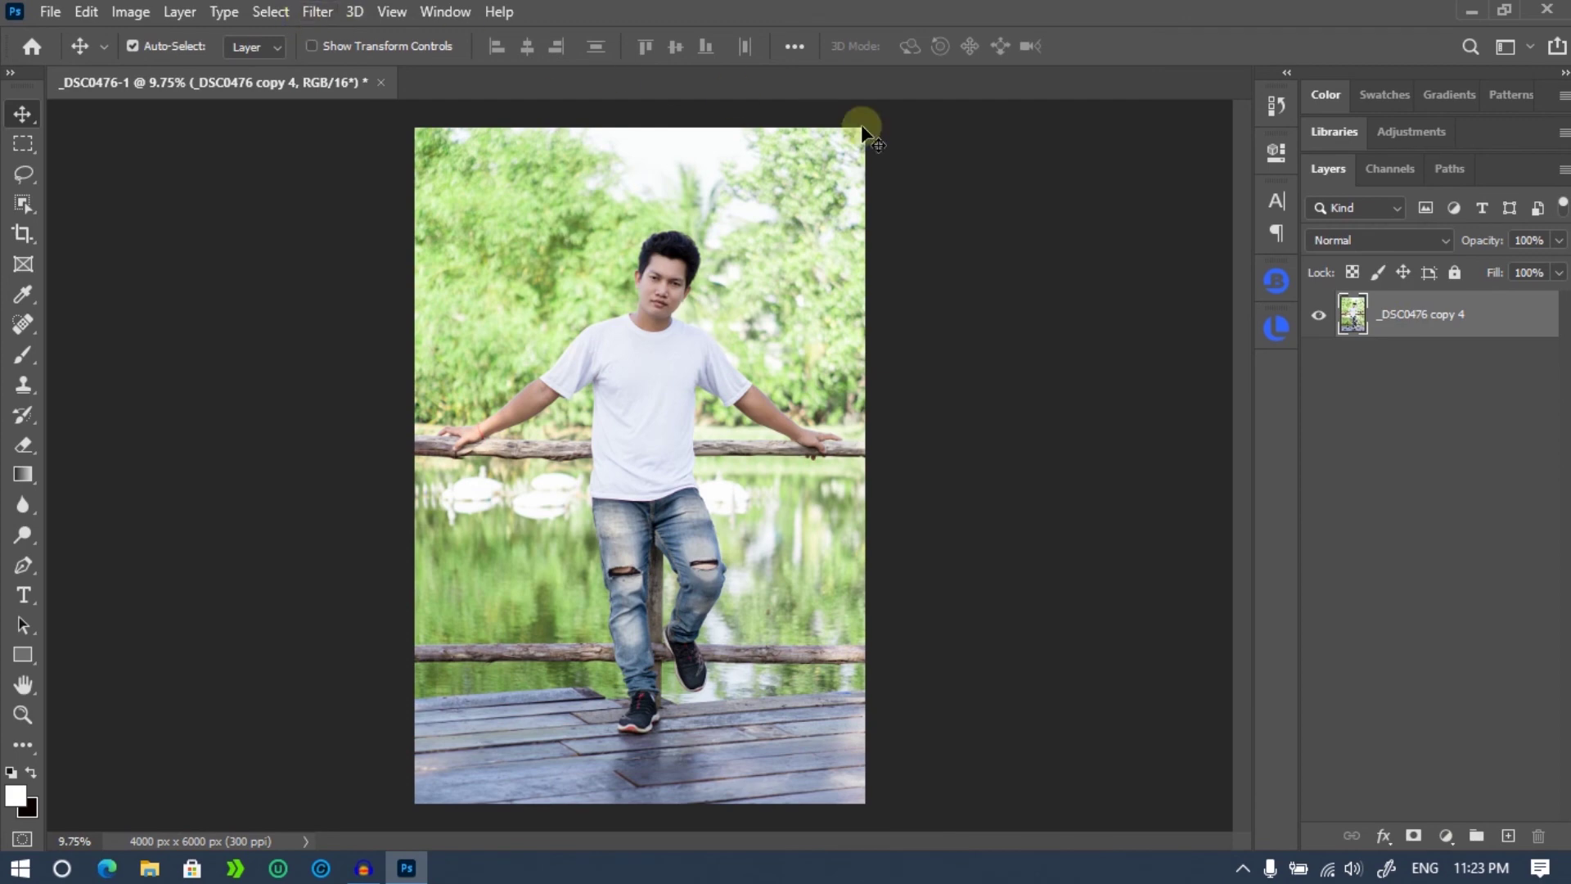
{"action": "left_click", "coordinate": [311, 13]}
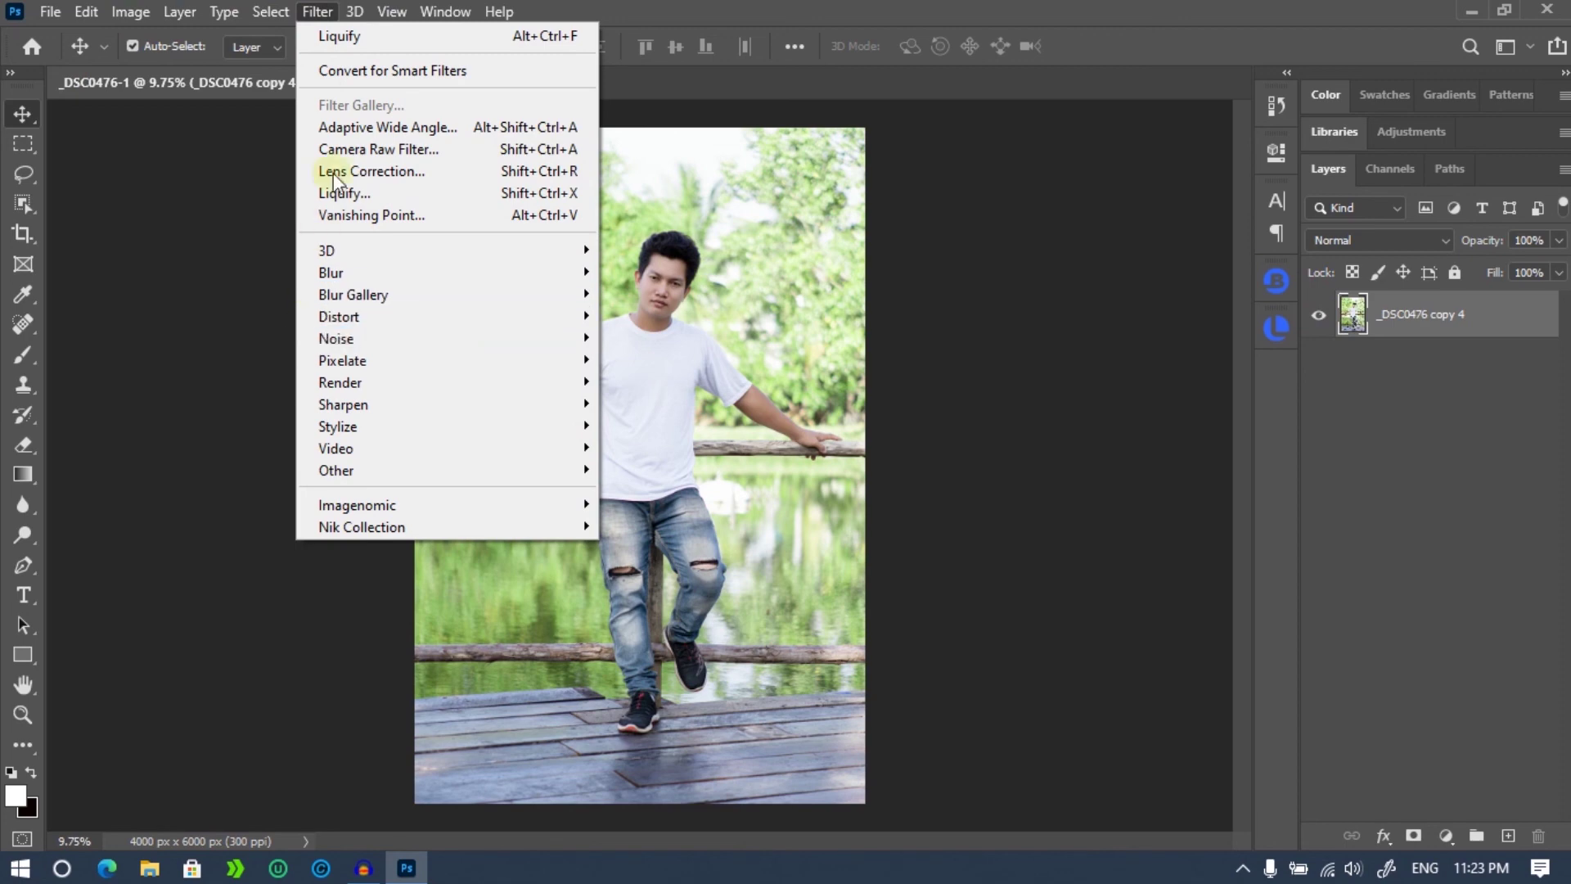
{"action": "left_click", "coordinate": [376, 147]}
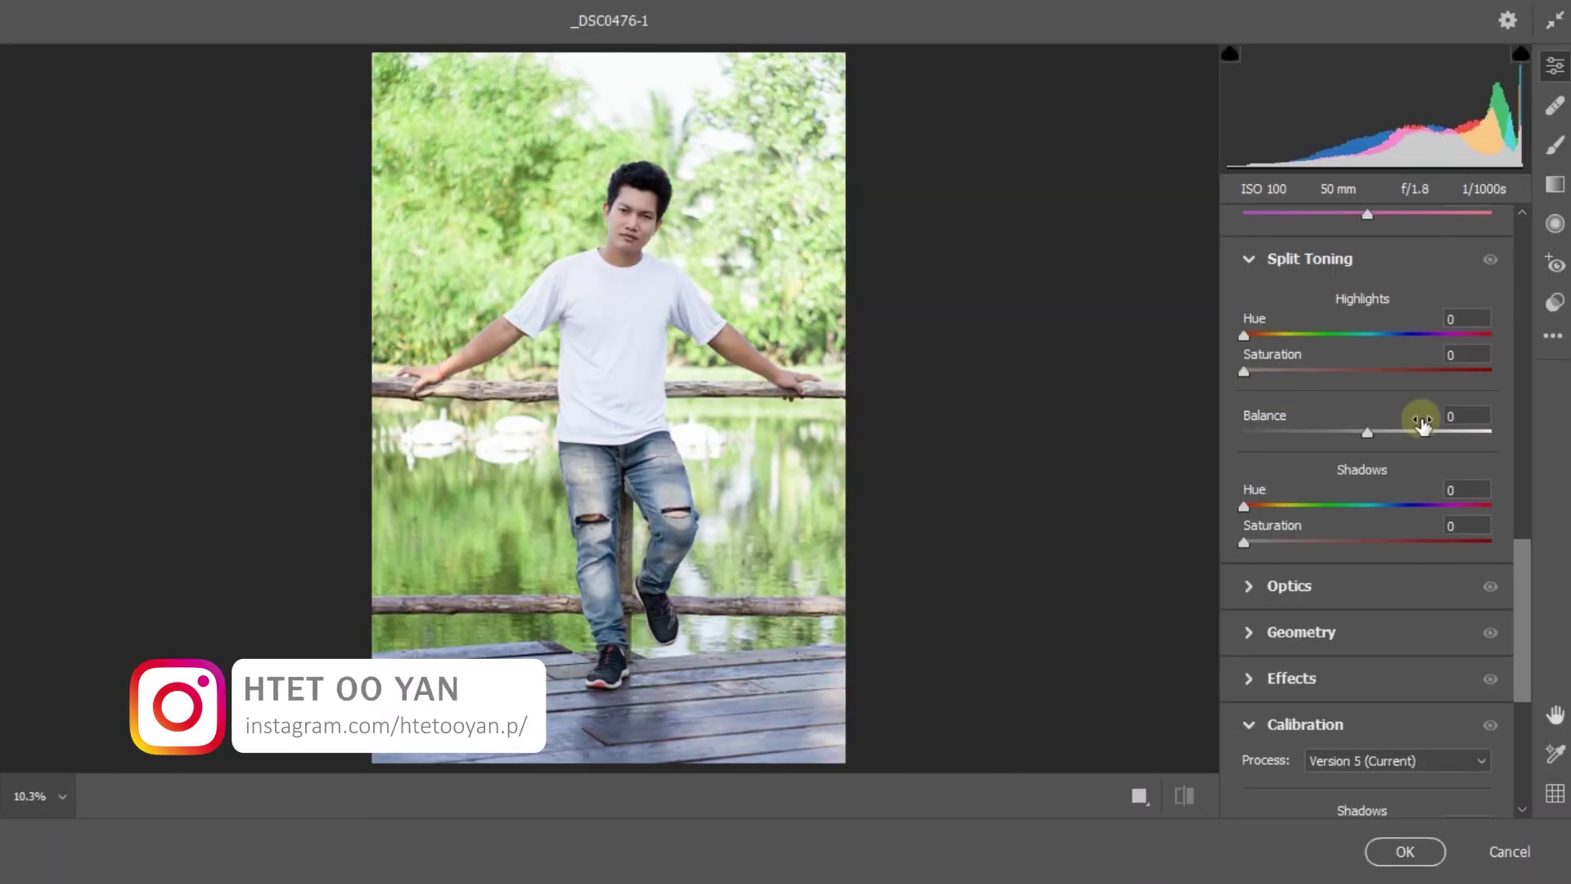
Collapse the Basic and Color Mixer panels so only Split Toning is expanded.
{"action": "left_click", "coordinate": [1250, 260]}
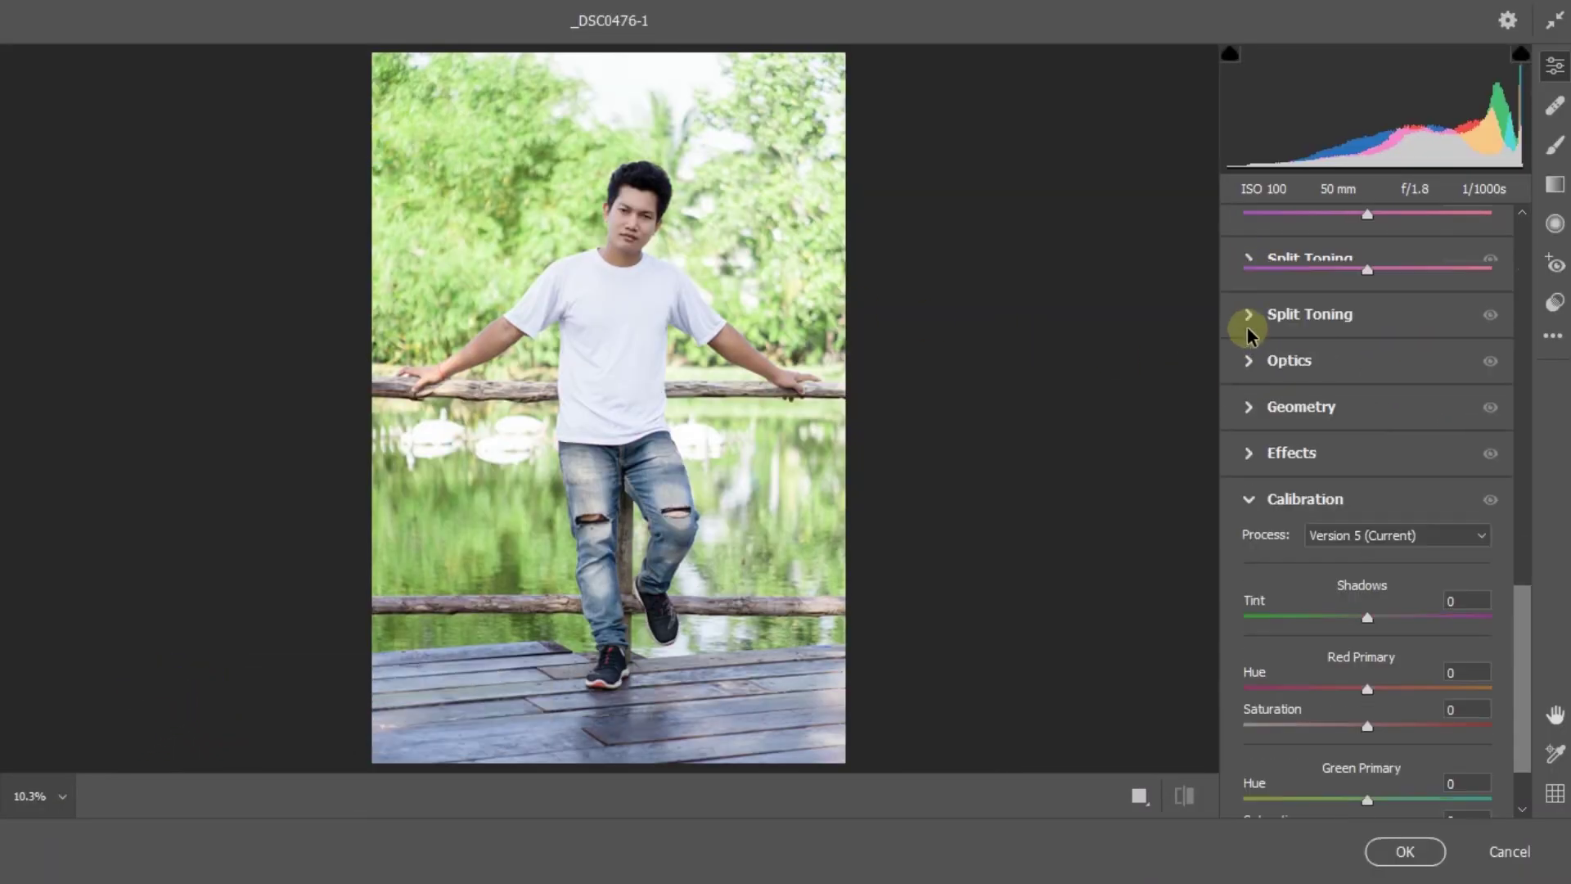
{"action": "scroll", "coordinate": [1247, 327], "scroll_direction": "up", "scroll_amount": 10}
{"action": "scroll", "coordinate": [1247, 327], "scroll_direction": "up", "scroll_amount": 5}
{"action": "scroll", "coordinate": [1276, 278], "scroll_direction": "up", "scroll_amount": 2}
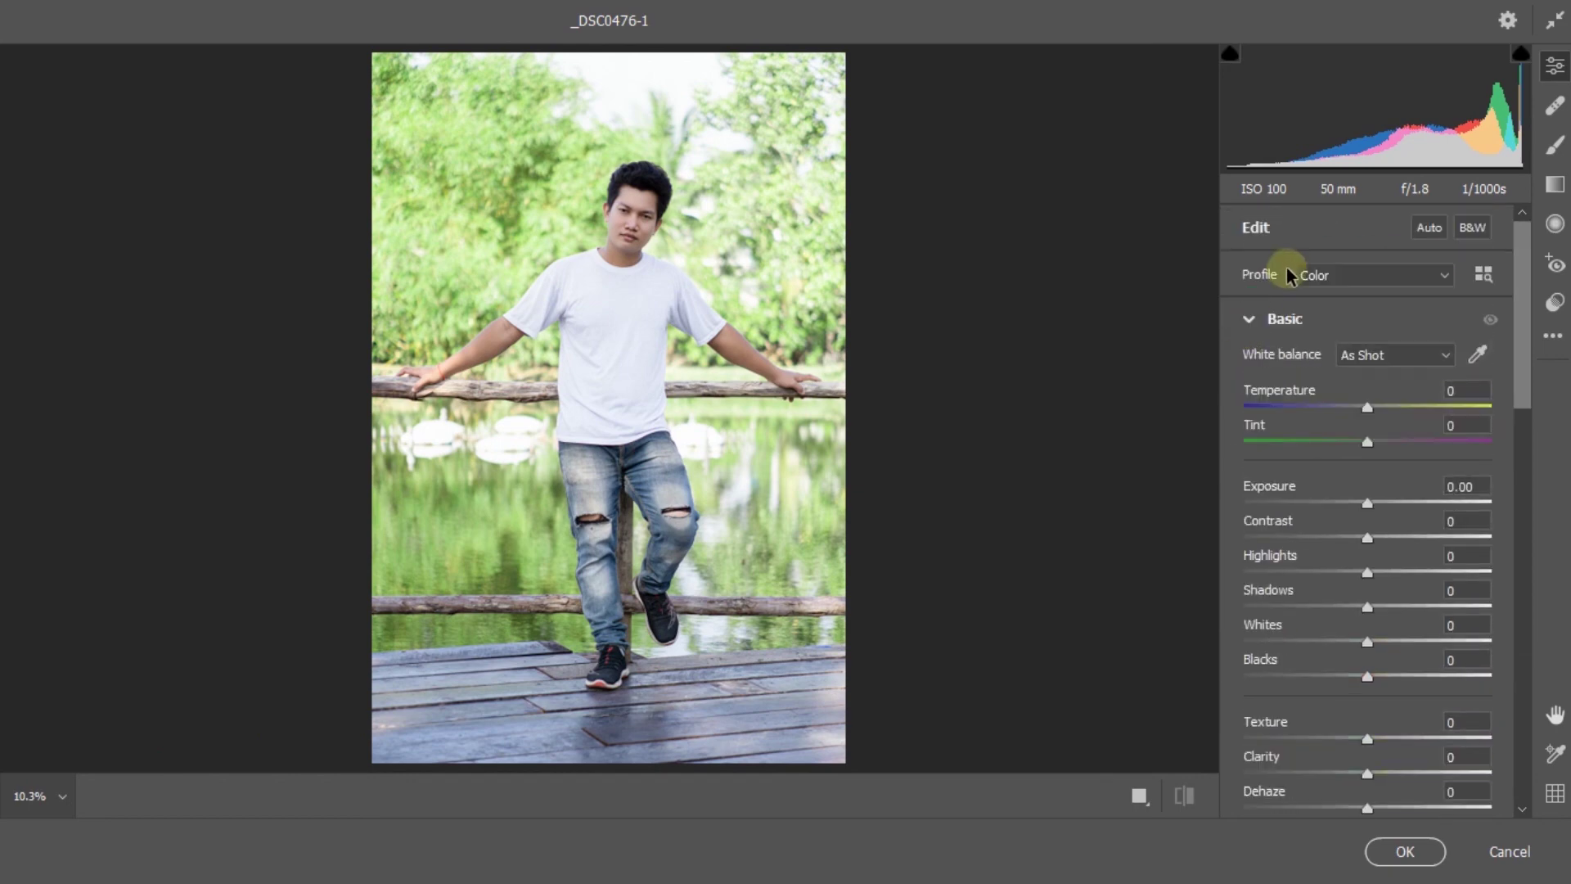
{"action": "left_click", "coordinate": [1247, 319]}
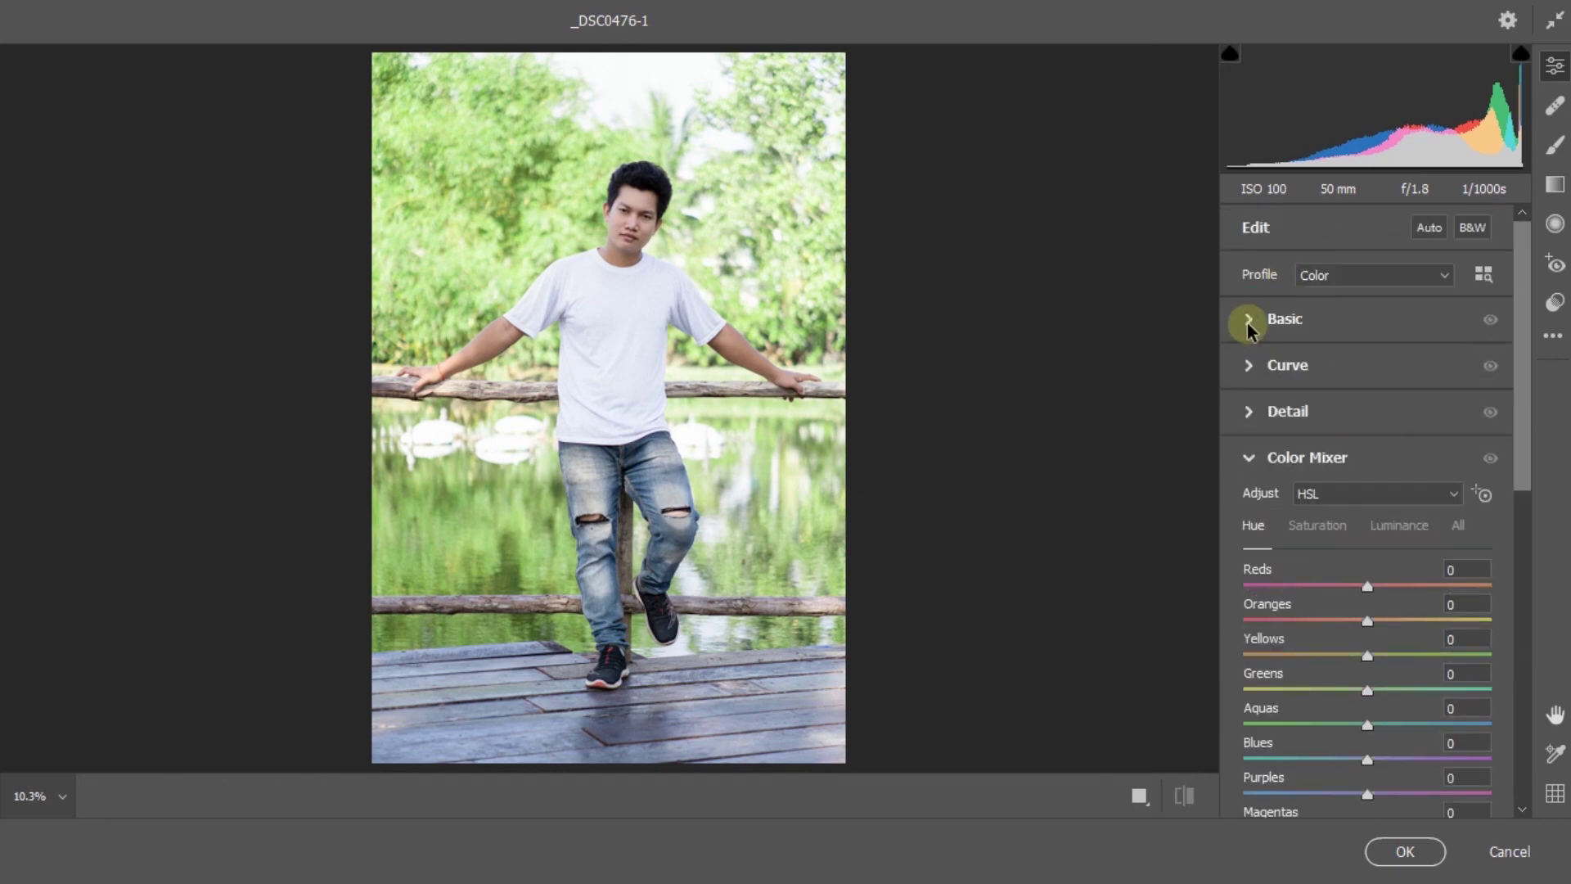
{"action": "left_click", "coordinate": [1242, 456]}
{"action": "scroll", "coordinate": [1276, 393], "scroll_direction": "down", "scroll_amount": 3}
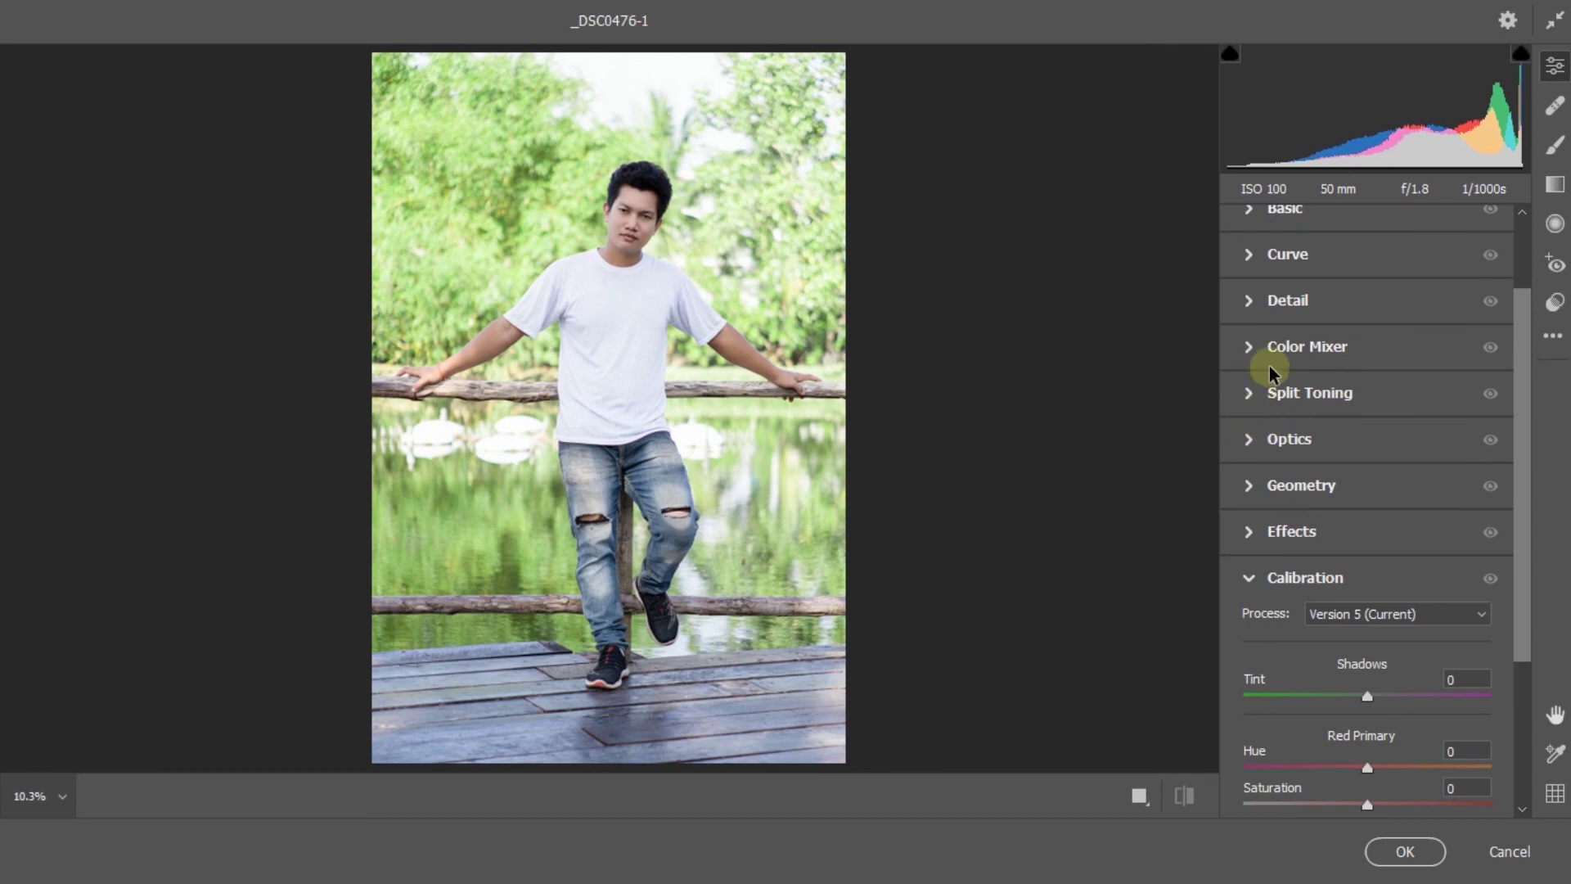
{"action": "left_click", "coordinate": [1249, 396]}
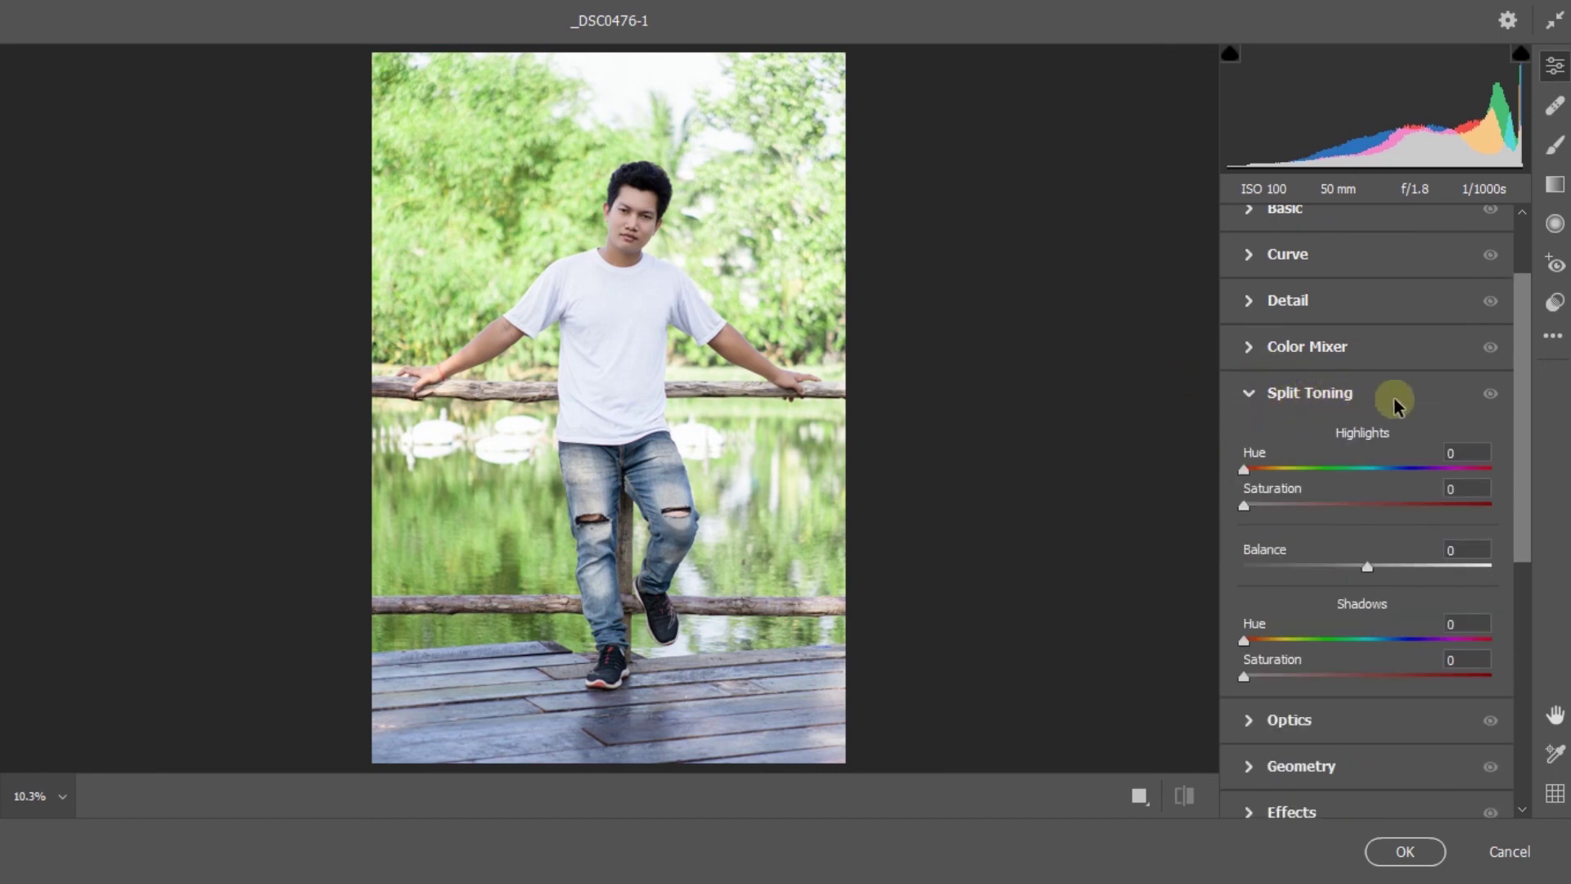
Split-tone highlights to hue 44, saturation 5 and shadows to hue 217, saturation 11, then apply.
{"action": "scroll", "coordinate": [1396, 396], "scroll_direction": "down", "scroll_amount": 2}
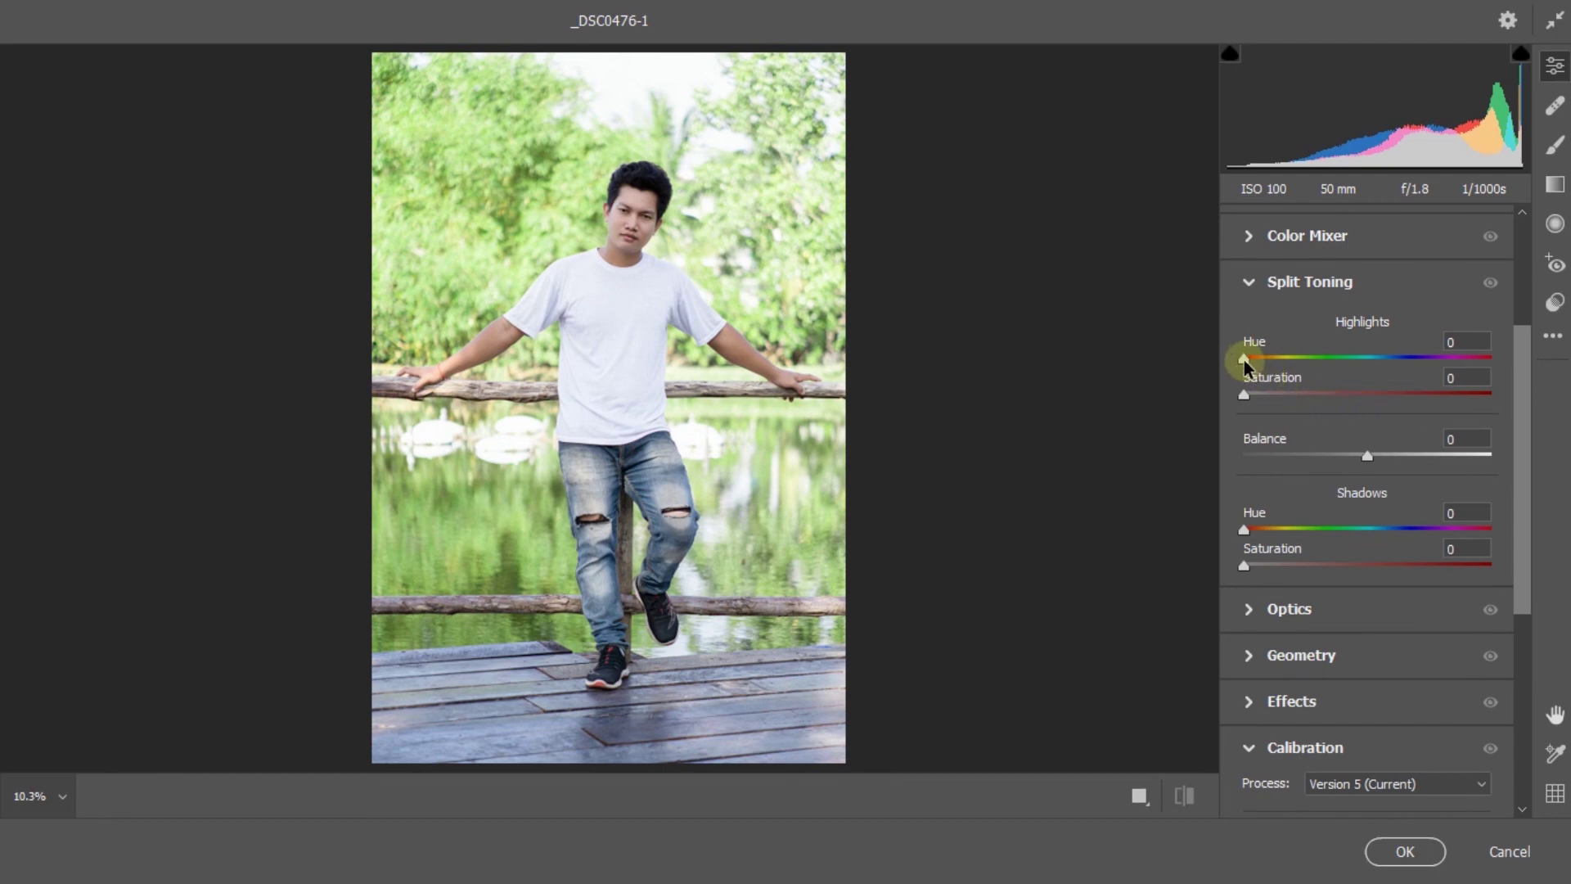
{"action": "mouse_move", "coordinate": [1244, 359]}
{"action": "left_mouse_down"}
{"action": "mouse_move", "coordinate": [1278, 360]}
{"action": "mouse_move", "coordinate": [1258, 396]}
{"action": "left_mouse_up"}
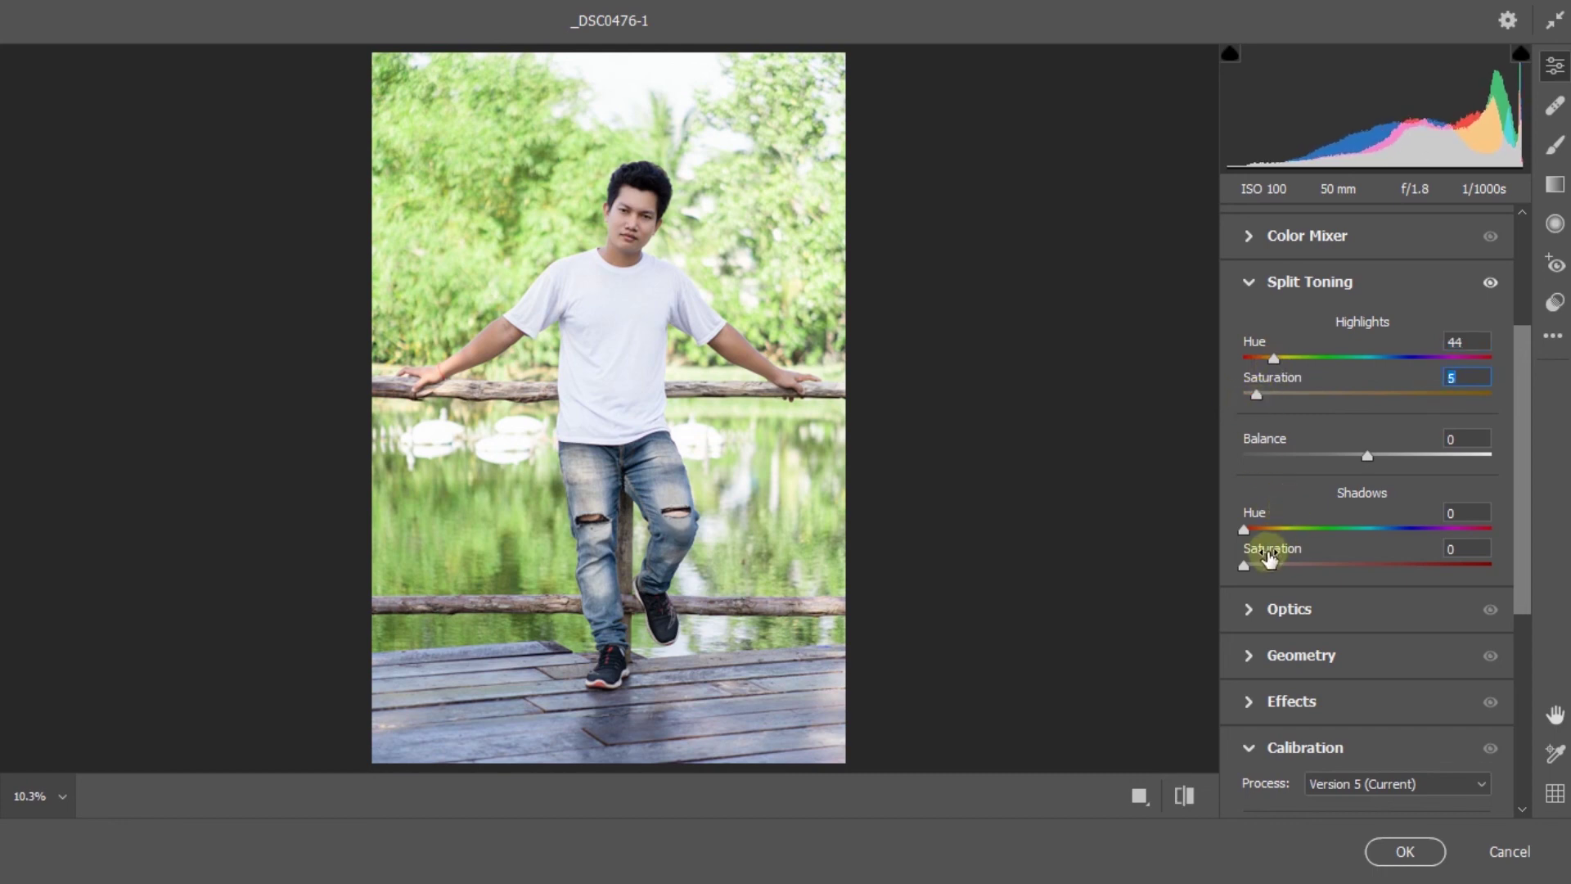
{"action": "scroll", "coordinate": [1261, 549], "scroll_direction": "down", "scroll_amount": 1}
{"action": "left_click_drag", "start_coordinate": [1246, 478], "coordinate": [1398, 477]}
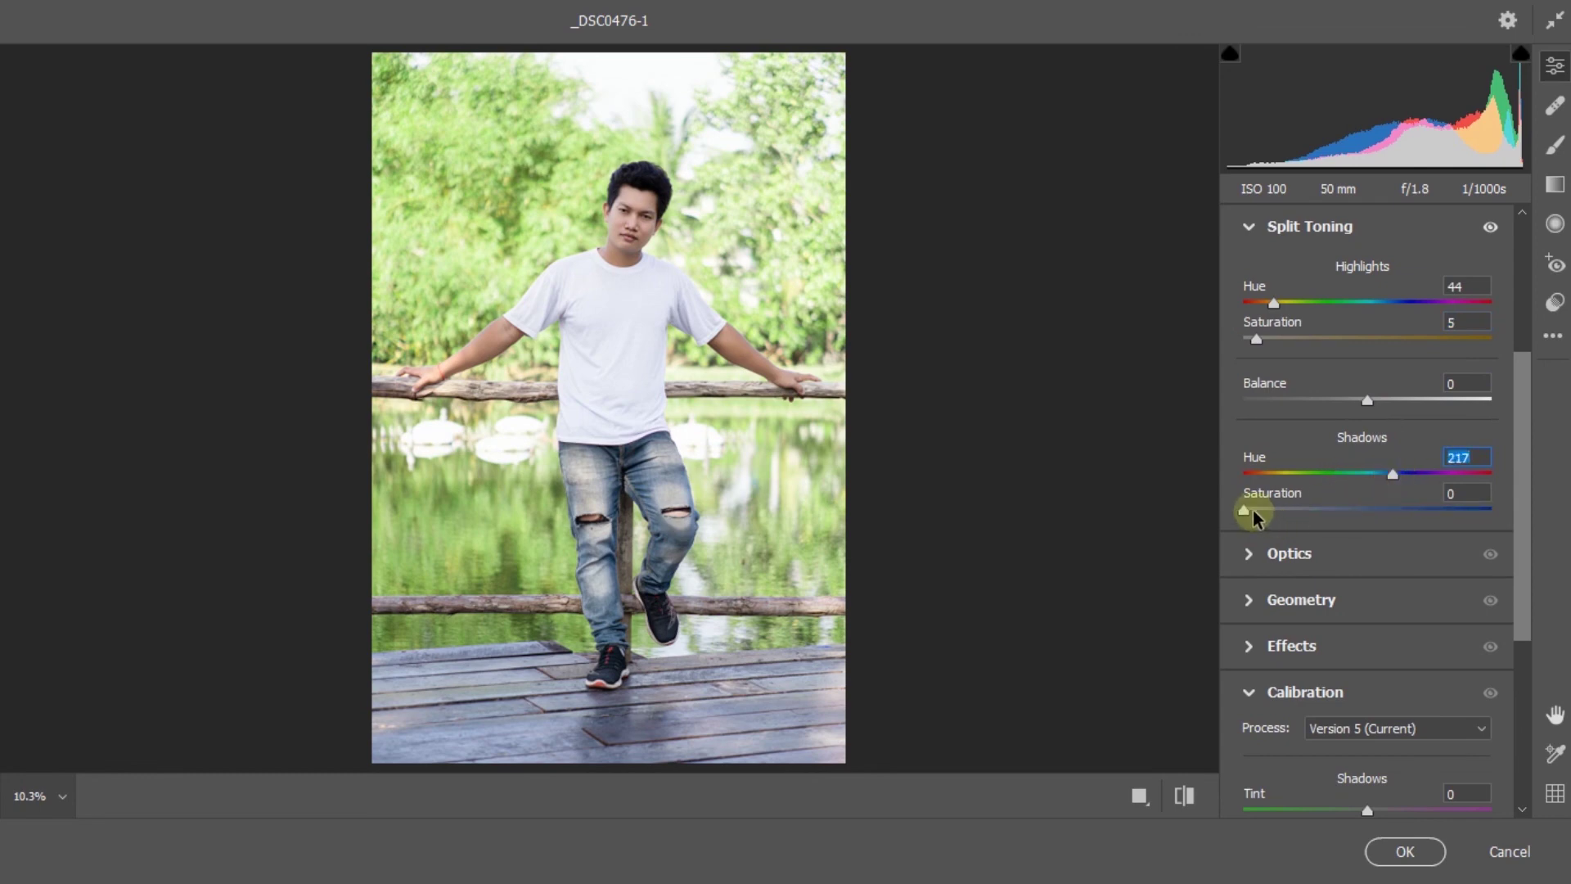
{"action": "left_click_drag", "start_coordinate": [1253, 509], "coordinate": [1275, 509]}
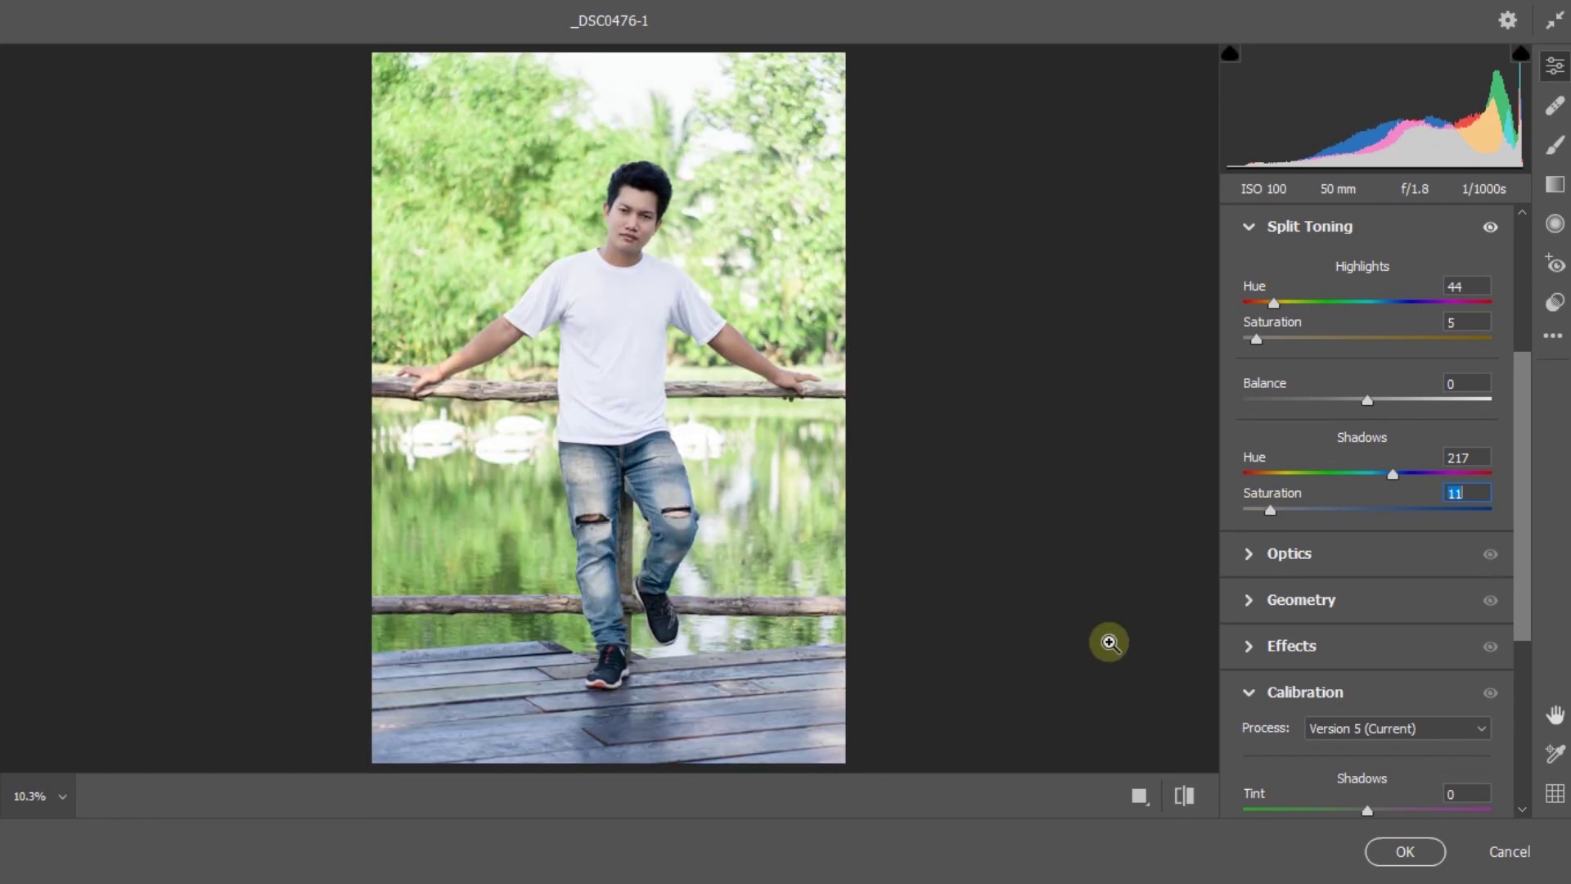
{"action": "left_click", "coordinate": [1405, 851]}
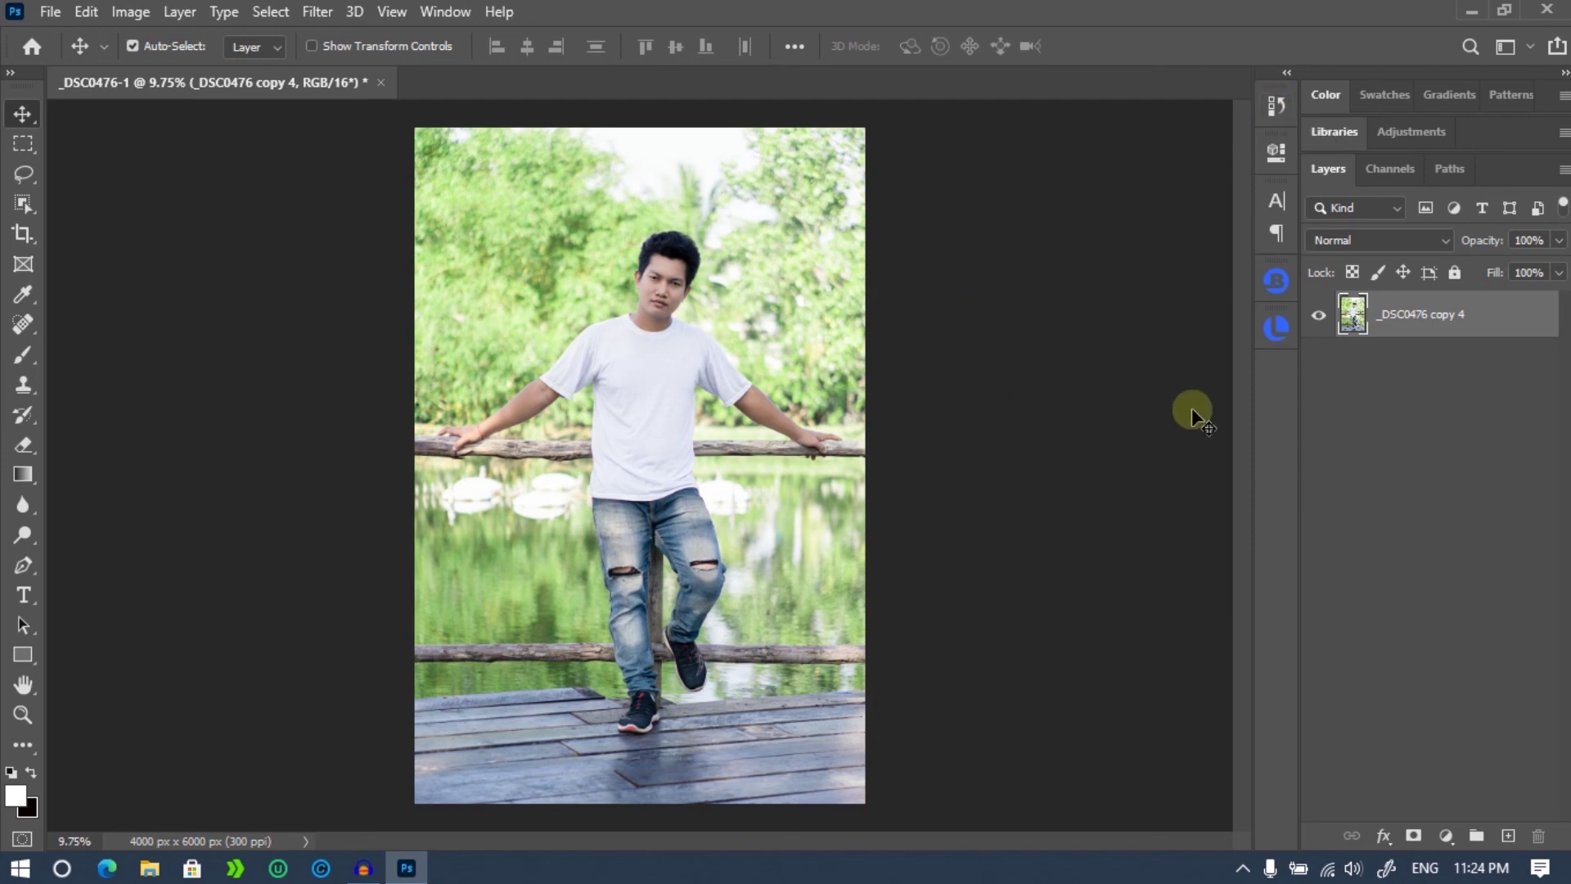
In the History panel, compare the original _DSC0476 state against Snapshot 1, then hide the panel.
{"action": "left_click", "coordinate": [1278, 105]}
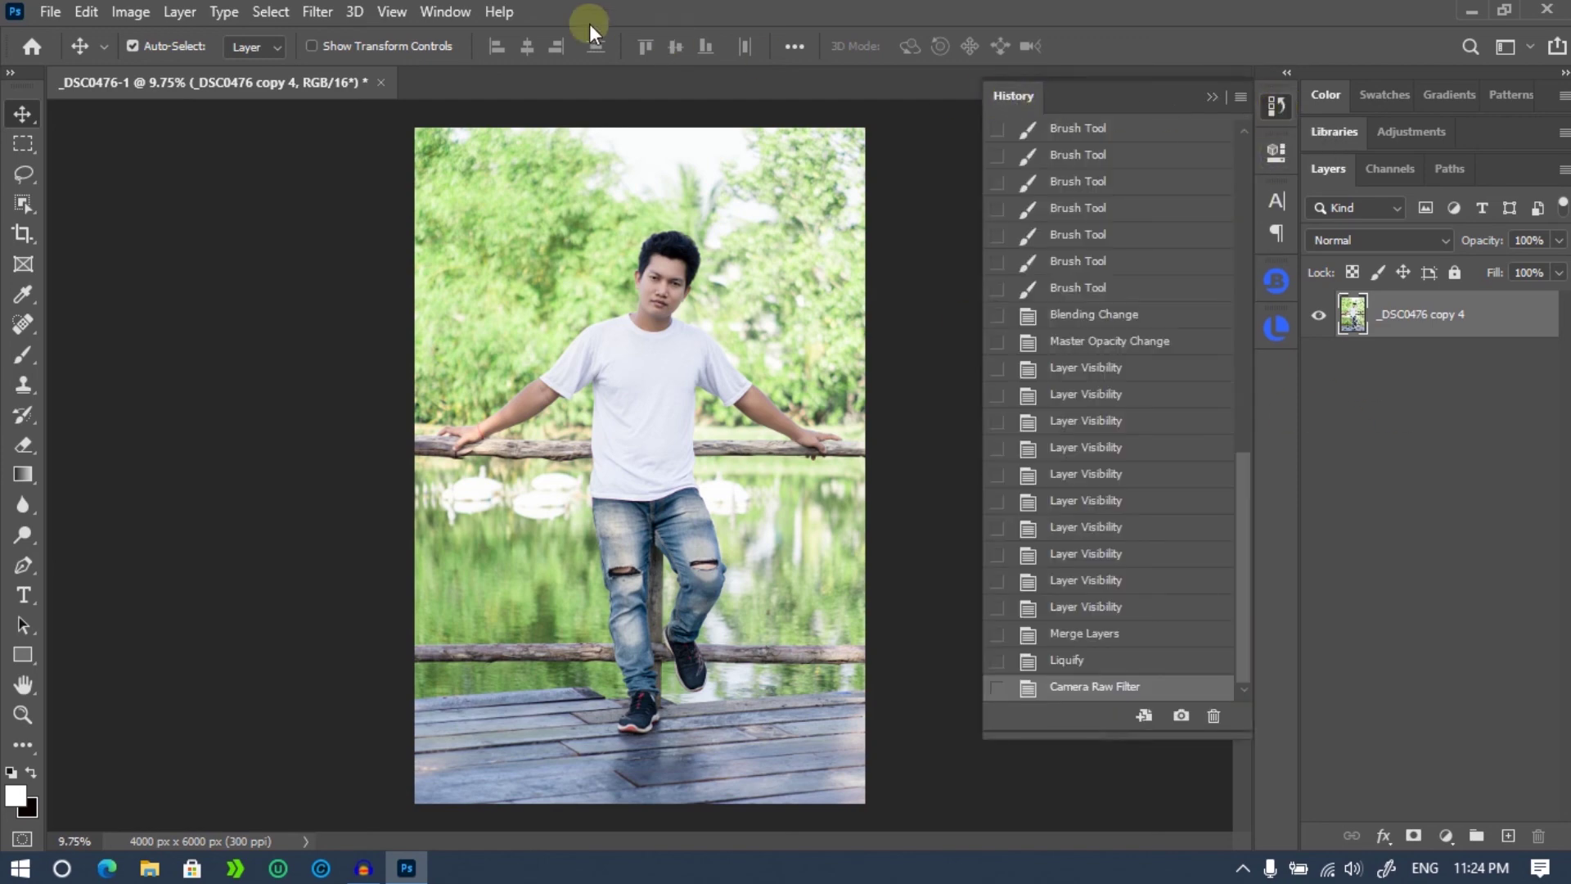
{"action": "left_click", "coordinate": [454, 12]}
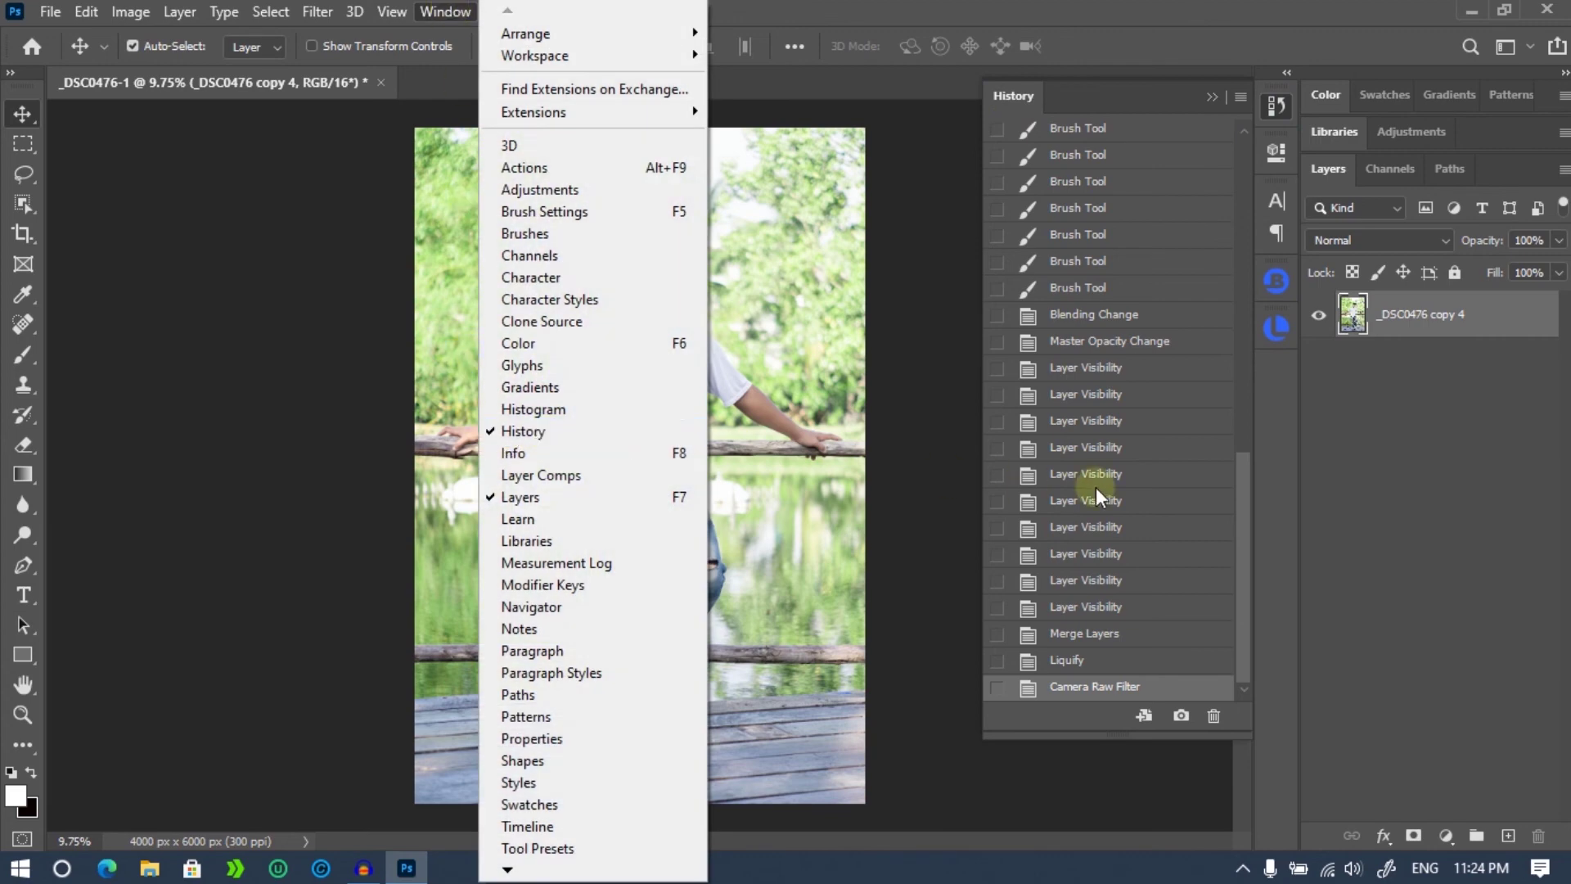
{"action": "left_click", "coordinate": [921, 322]}
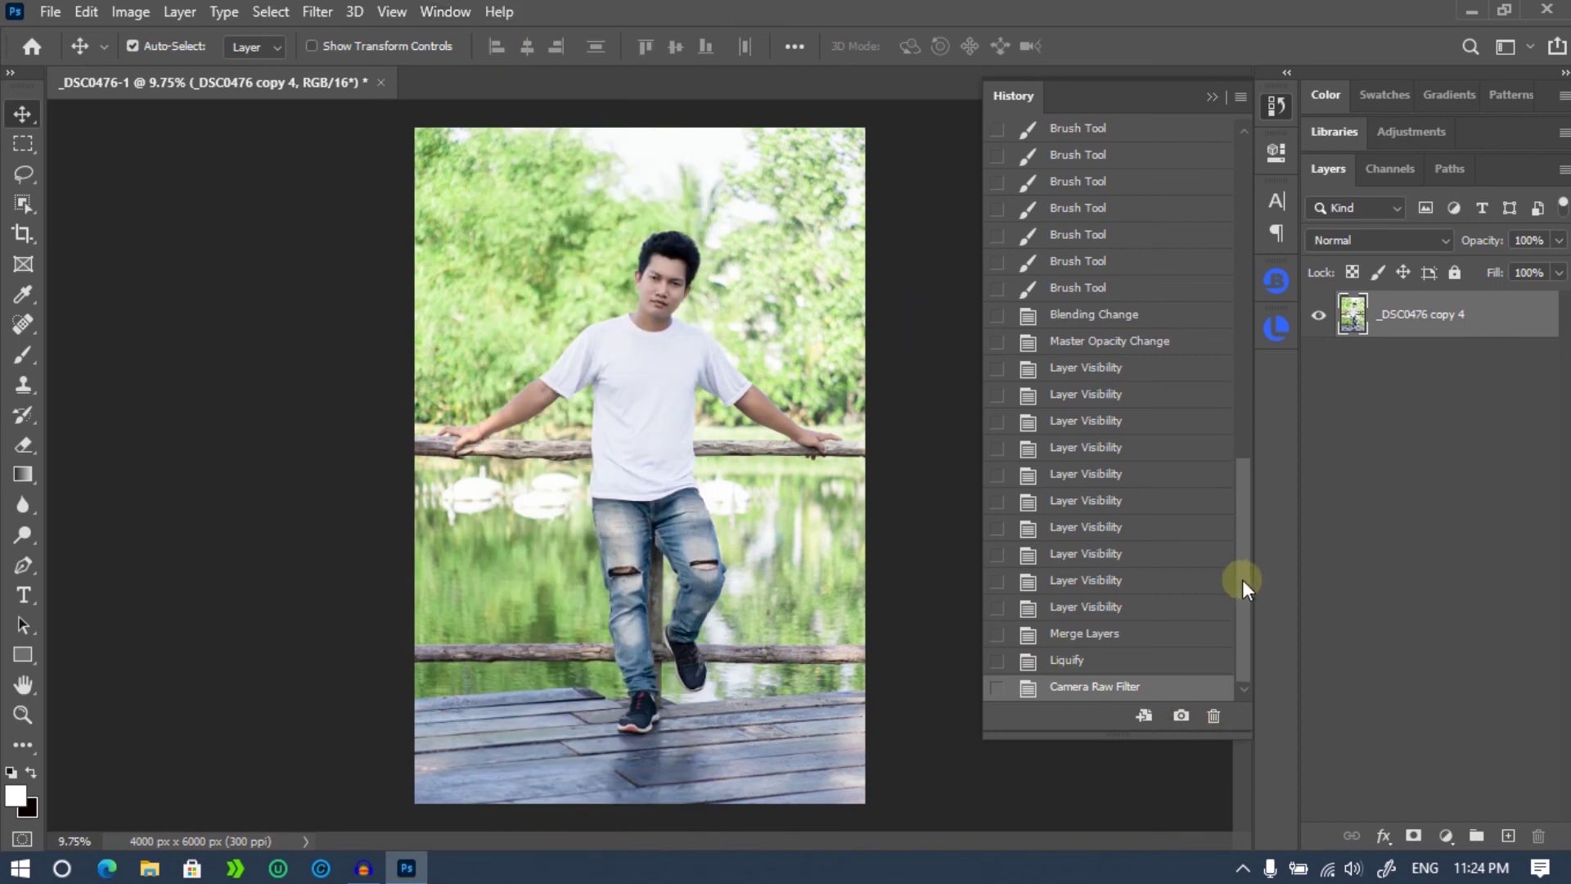
{"action": "left_click_drag", "start_coordinate": [1242, 579], "coordinate": [1244, 203]}
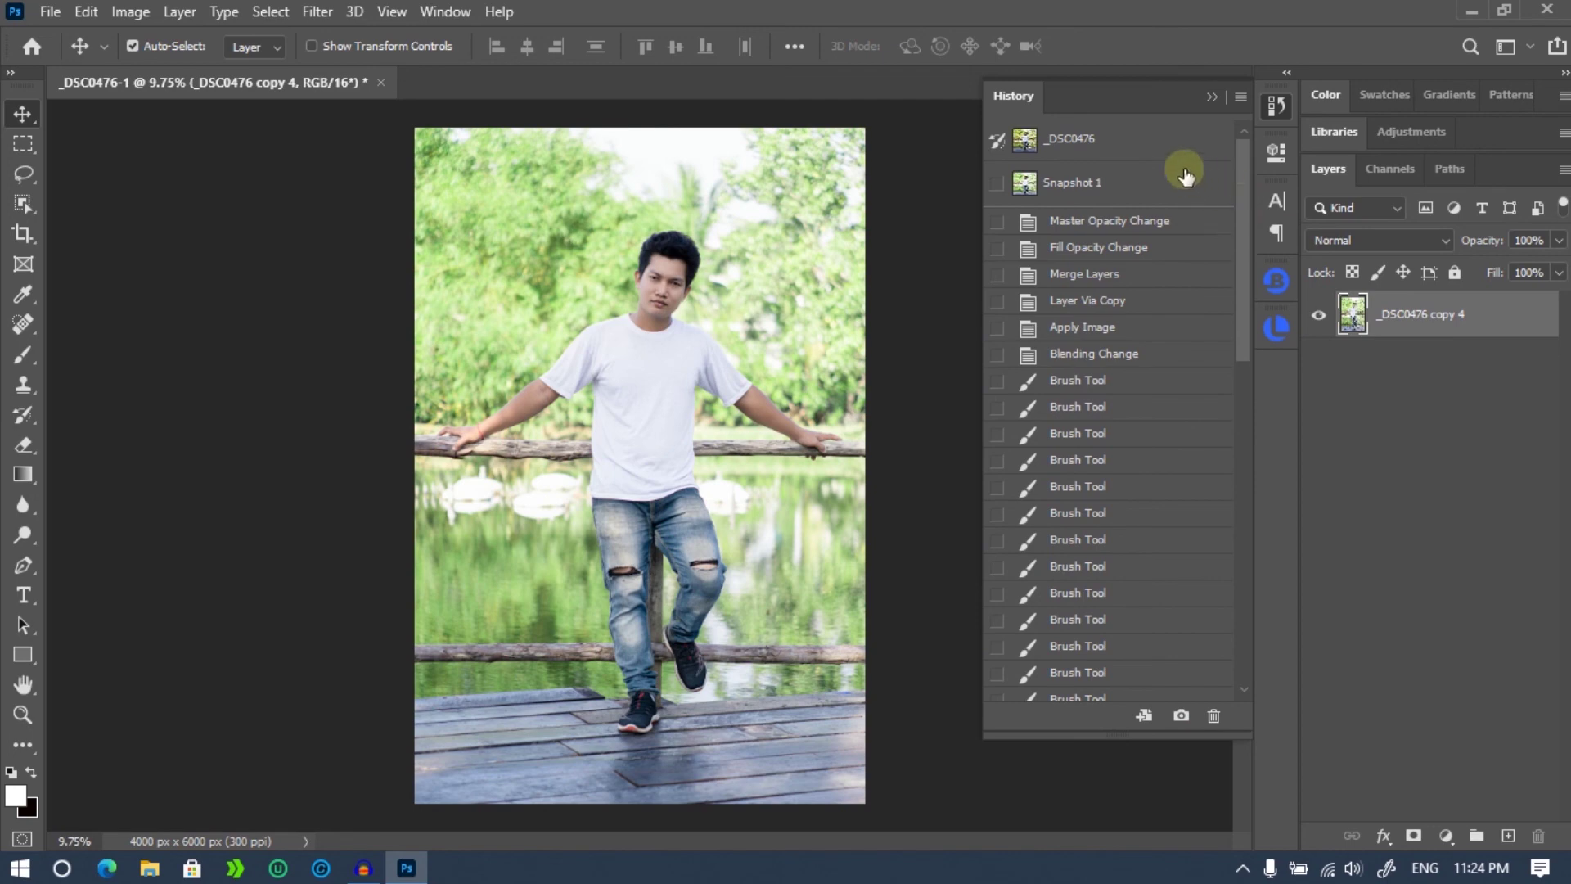
{"action": "left_click", "coordinate": [1112, 137]}
{"action": "left_click", "coordinate": [1104, 184]}
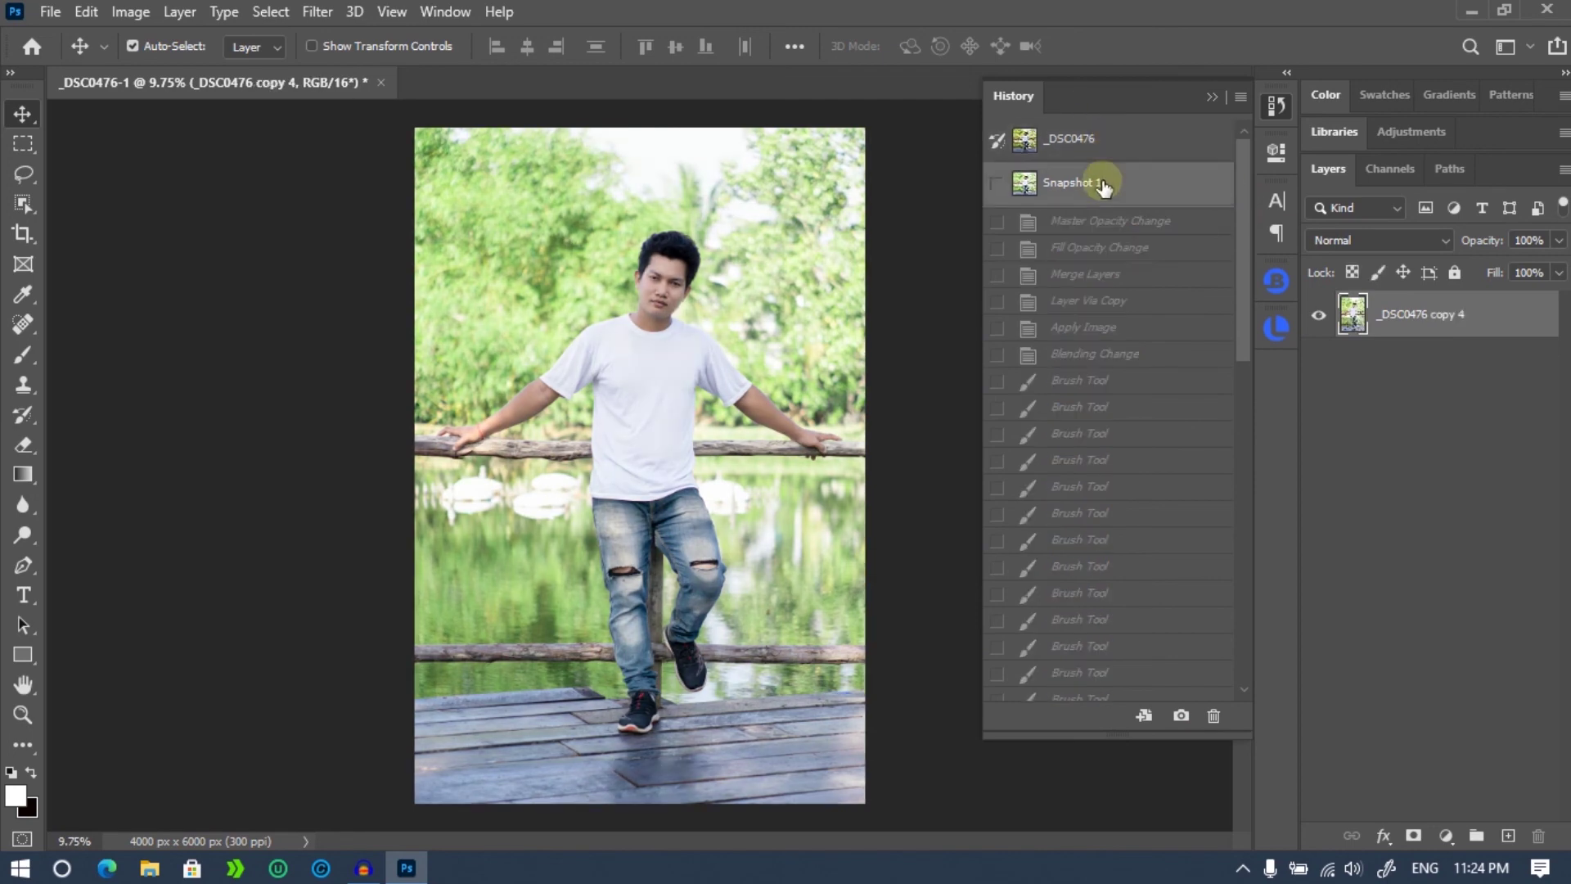
{"action": "left_click", "coordinate": [1212, 98]}
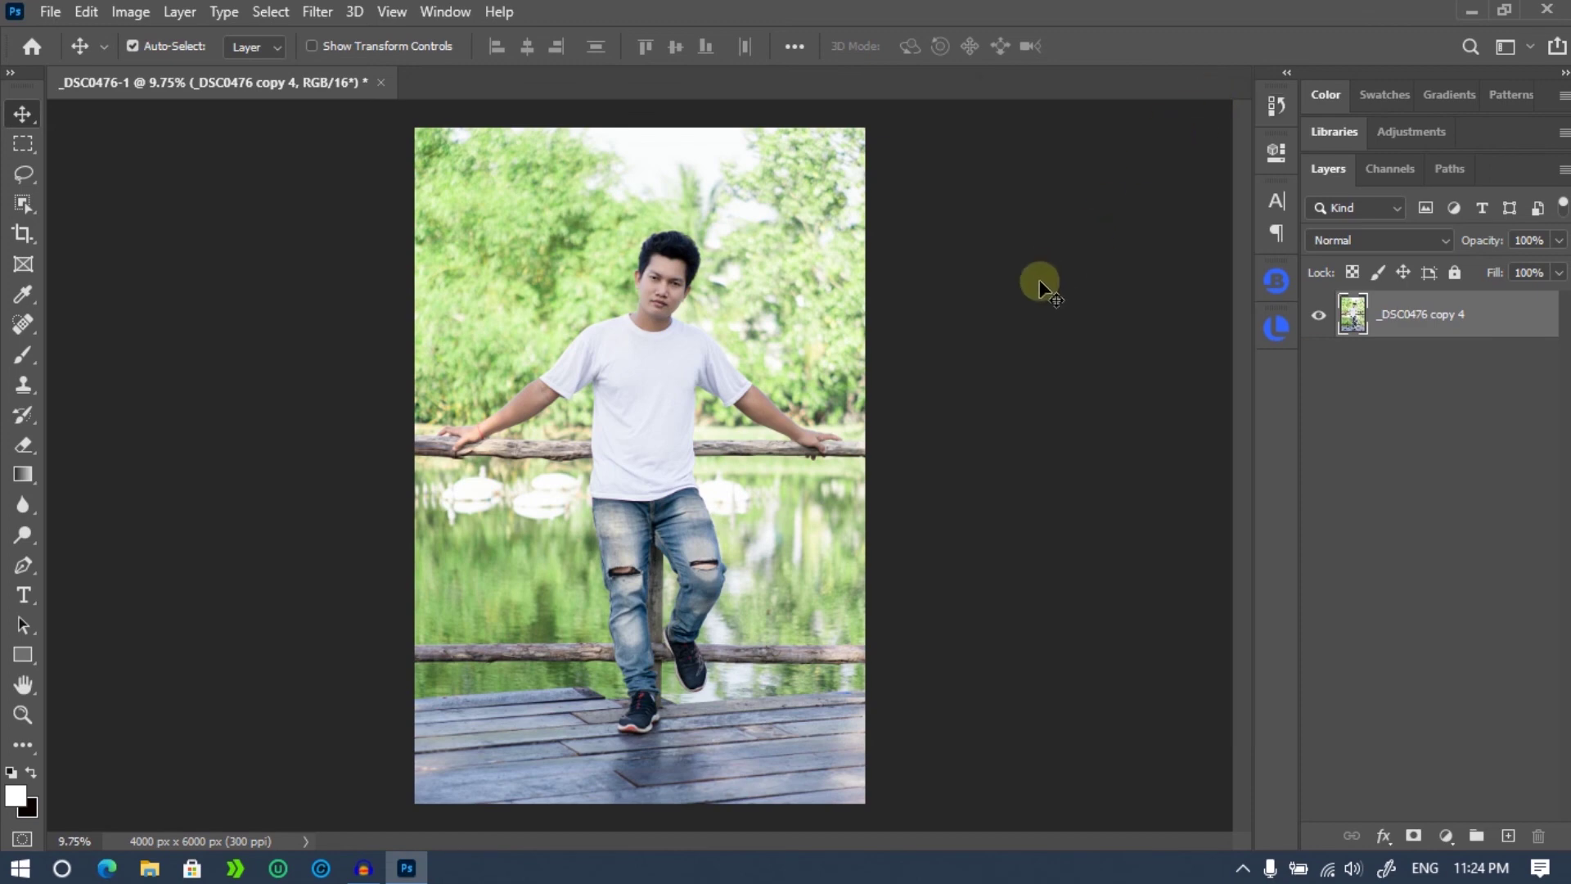